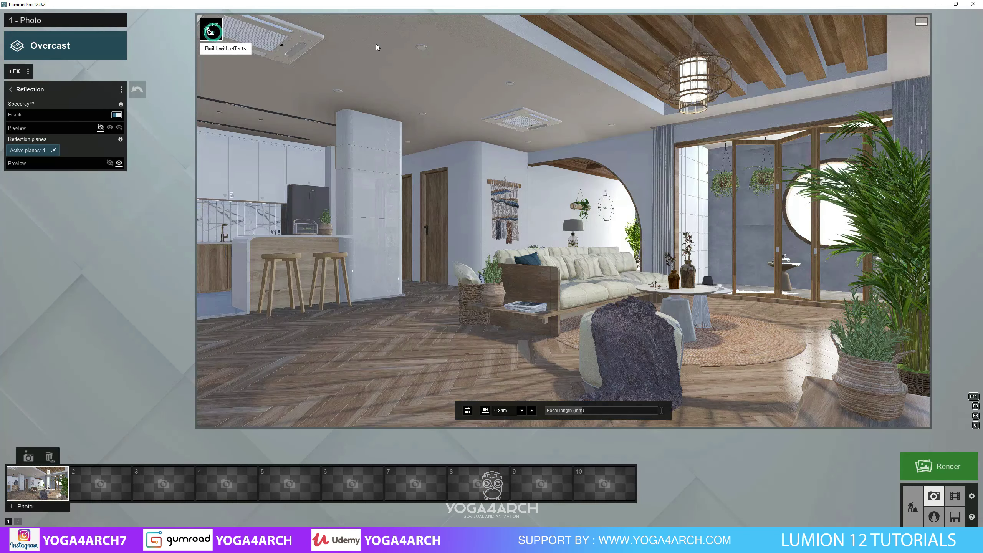
- In Build mode, select the chandelier Omni Light and lower its brightness to 33
{"action": "left_click", "coordinate": [212, 31]}
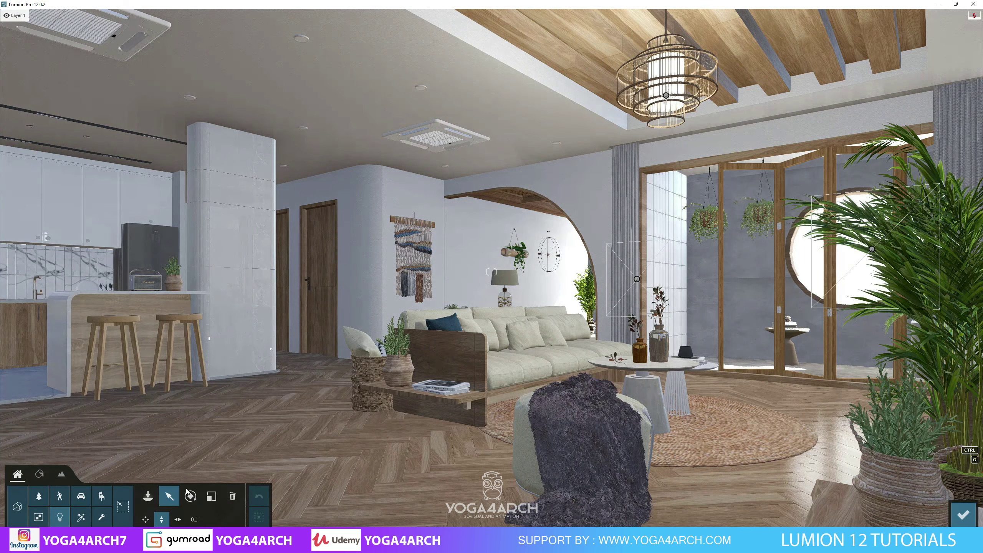
{"action": "left_click", "coordinate": [149, 519]}
{"action": "left_click", "coordinate": [667, 96]}
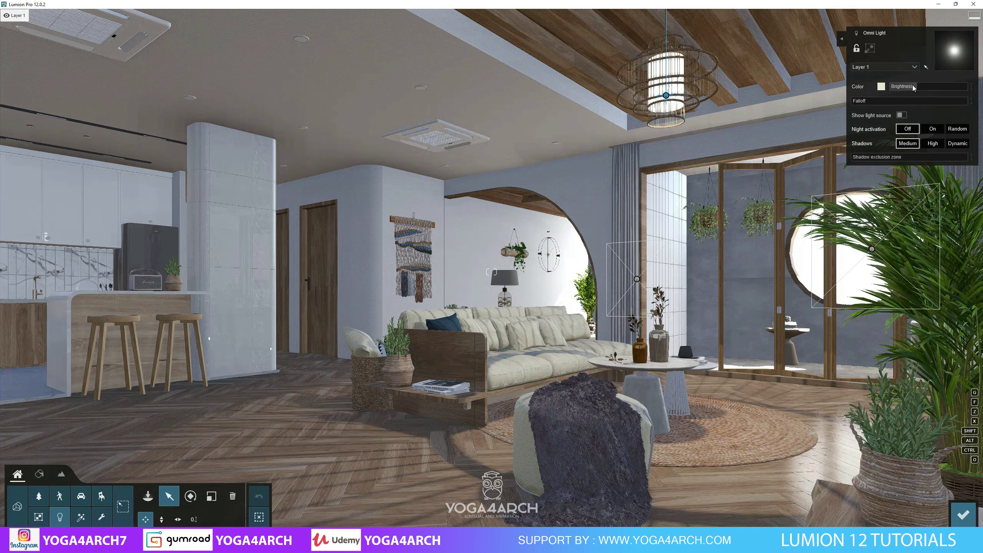
{"action": "left_click_drag", "start_coordinate": [912, 88], "coordinate": [905, 89]}
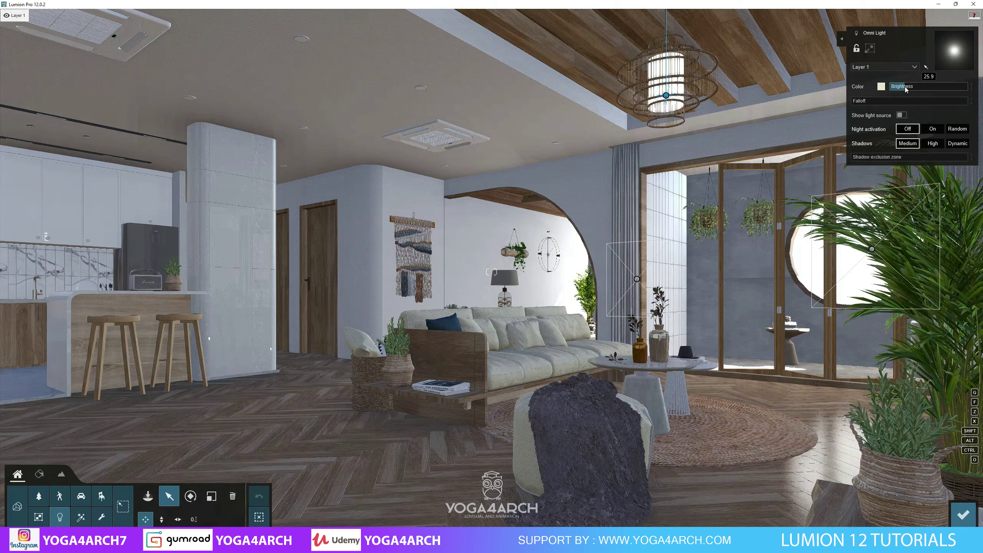
- Set the chandelier light colour to 4600 K on the Kelvin tab and confirm
{"action": "left_click", "coordinate": [881, 87]}
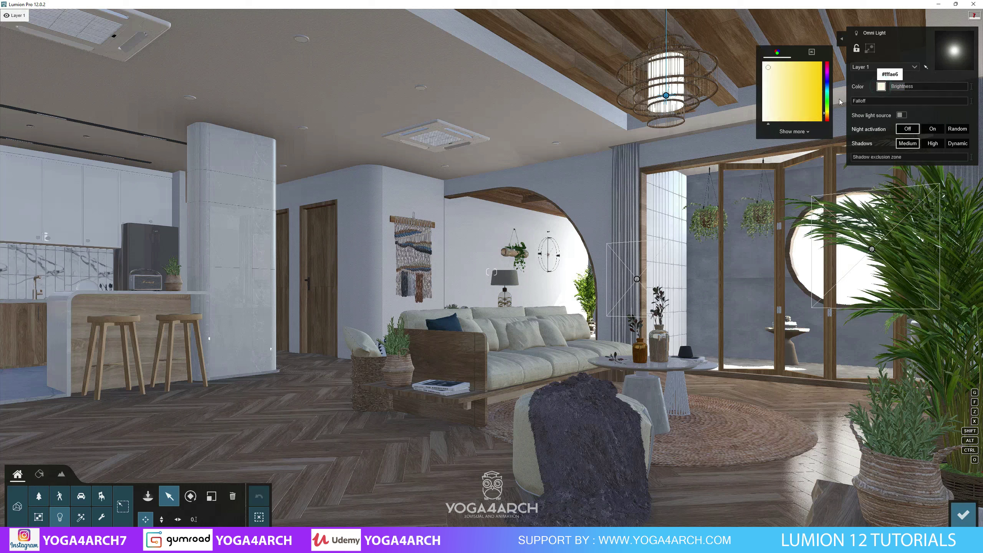
{"action": "left_click", "coordinate": [807, 132]}
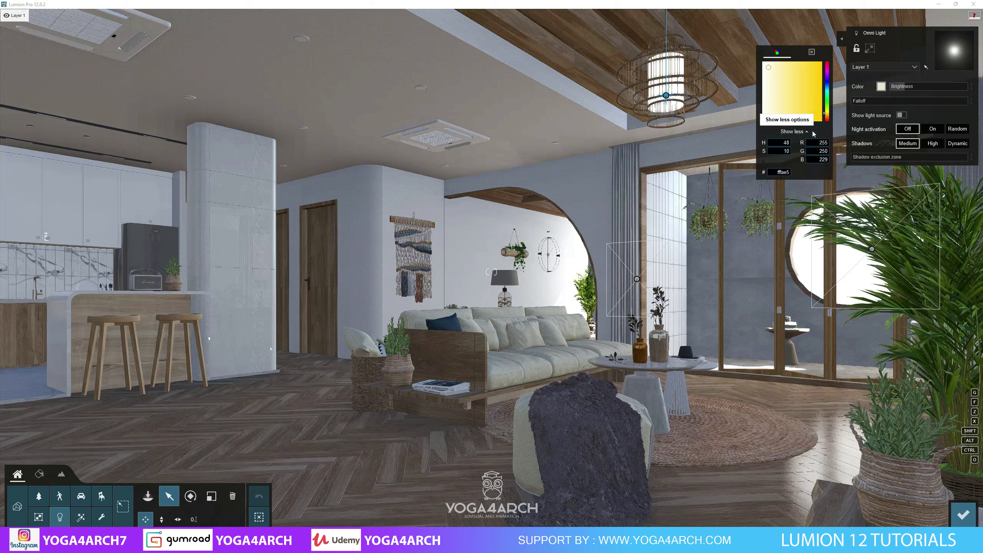
{"action": "left_click", "coordinate": [817, 55]}
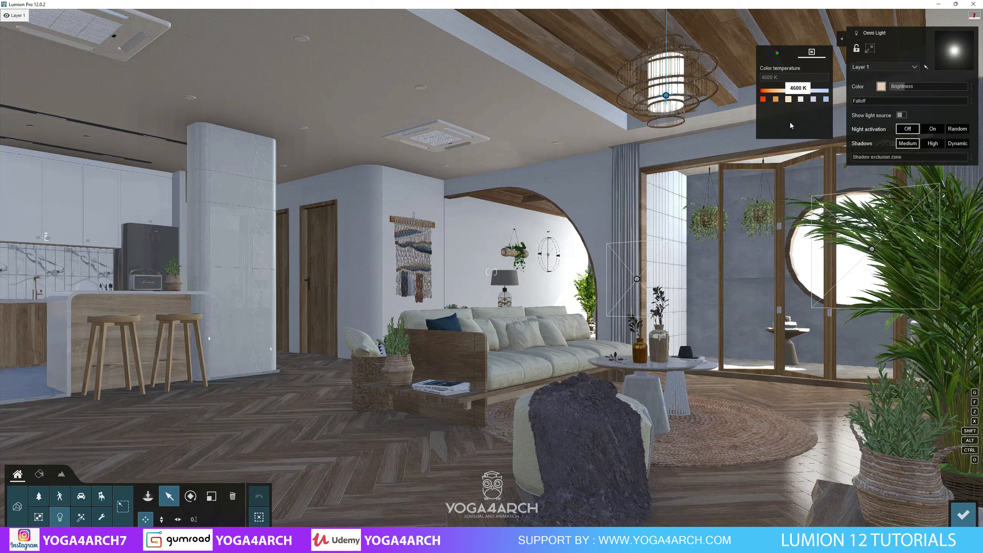
{"action": "left_click", "coordinate": [964, 515]}
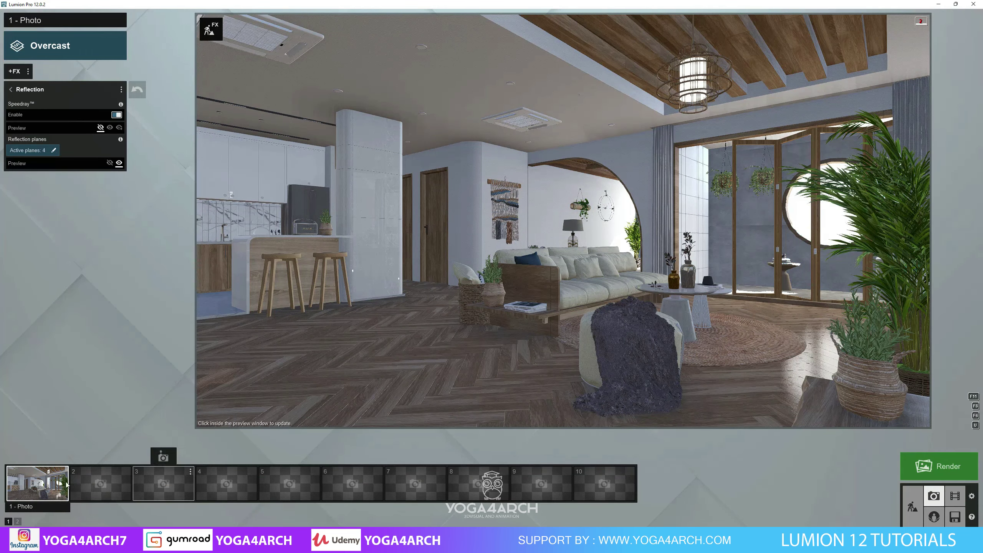
- Refresh the photo preview to show the dimmer, warmer chandelier lighting
{"action": "left_click", "coordinate": [394, 282]}
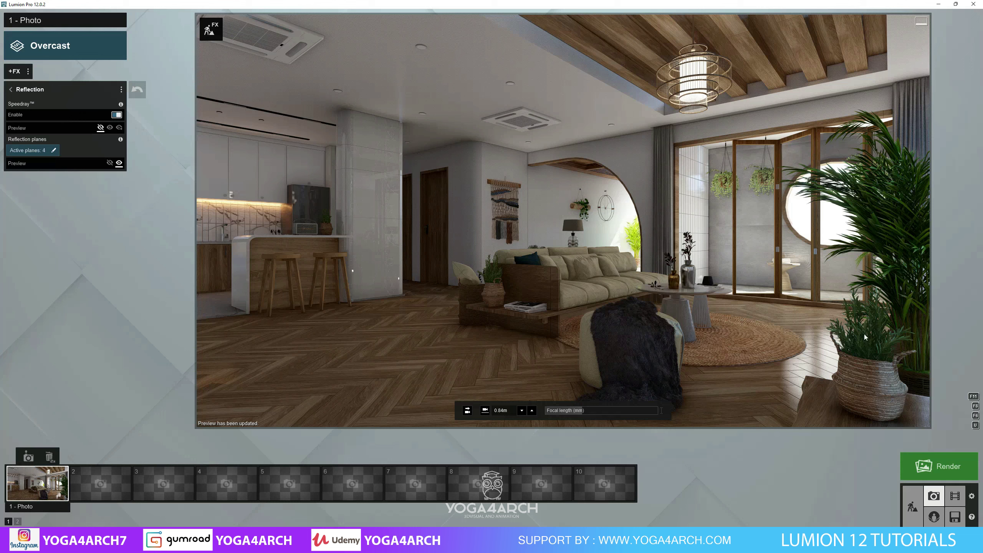
- Assign a Standard material to the ceiling LED_3200k downlights and confirm it
{"action": "left_click", "coordinate": [912, 507]}
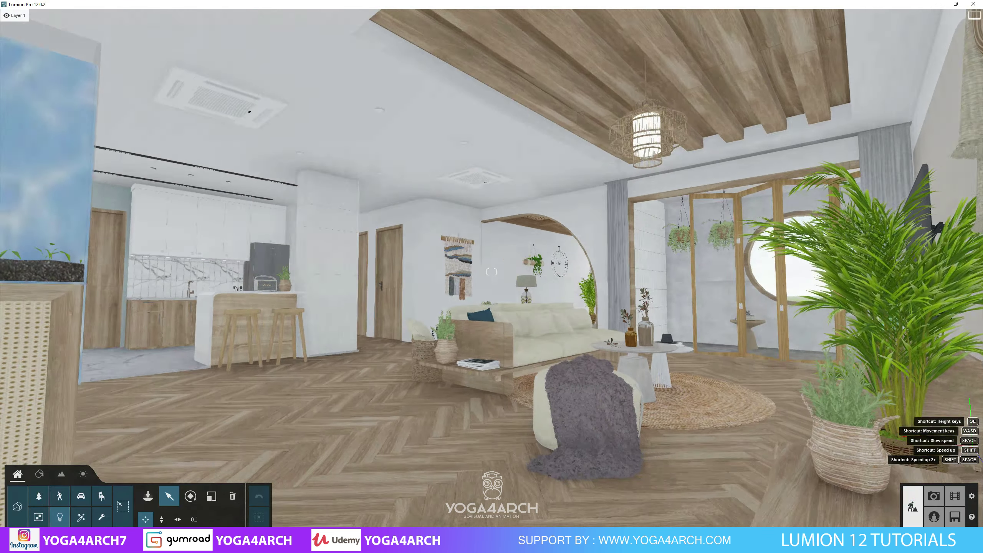
{"action": "right_click_drag", "start_coordinate": [519, 349], "coordinate": [518, 272]}
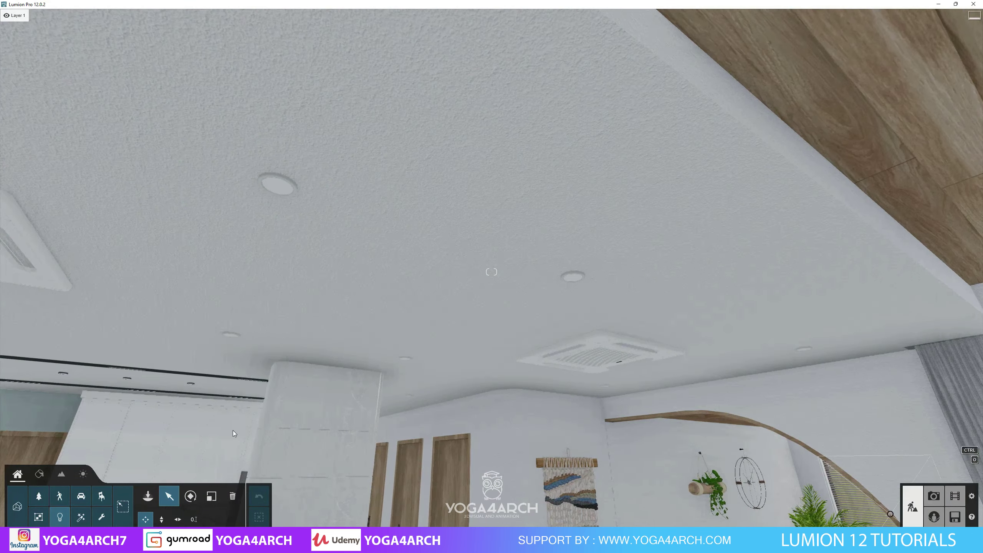
{"action": "left_click", "coordinate": [39, 473]}
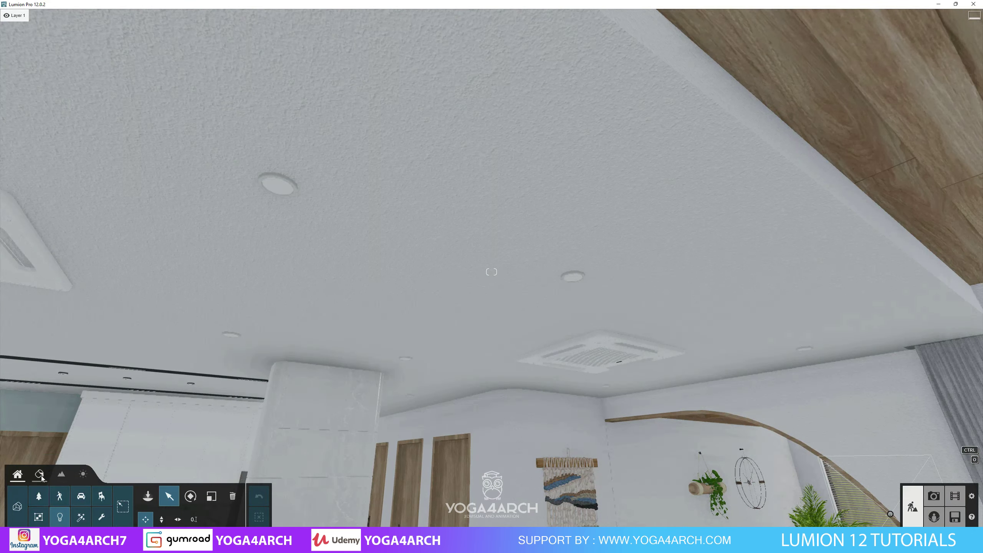
{"action": "left_click", "coordinate": [276, 189]}
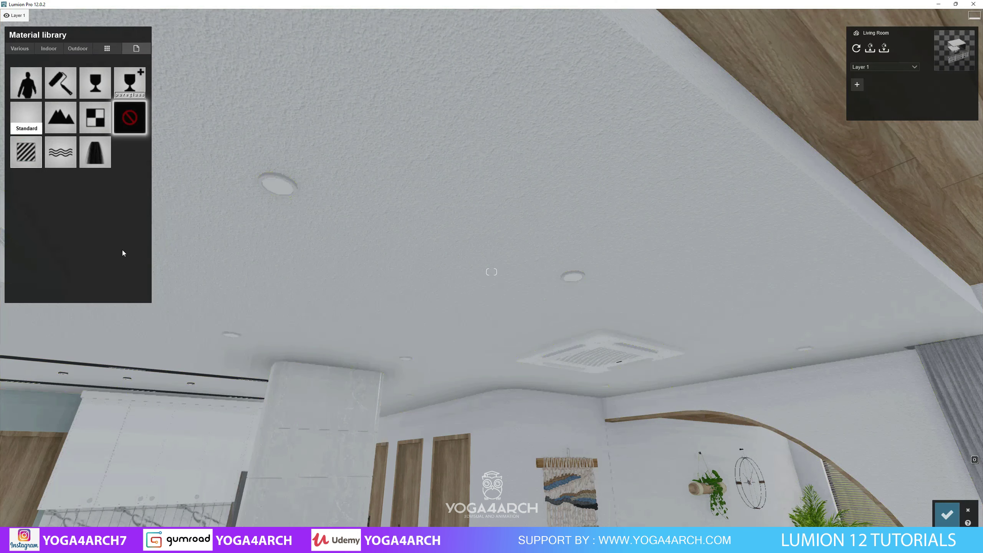
{"action": "left_click", "coordinate": [26, 117]}
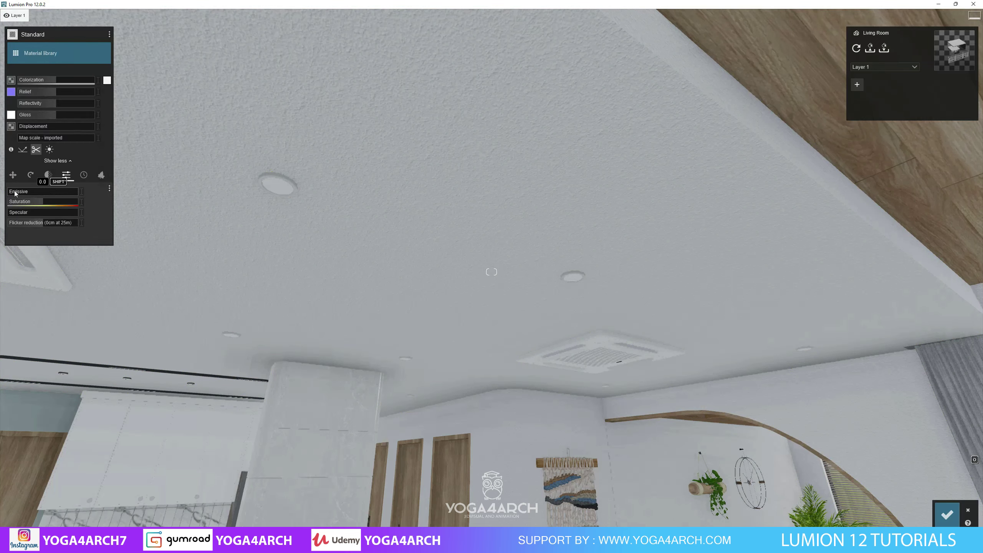
{"action": "right_click_drag", "start_coordinate": [319, 231], "coordinate": [319, 349]}
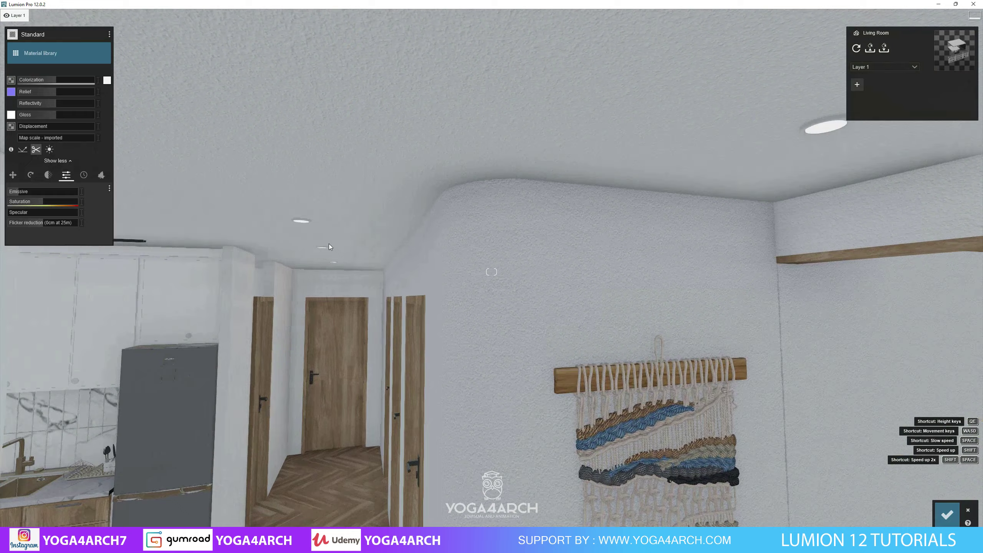
{"action": "right_click_drag", "start_coordinate": [426, 251], "coordinate": [355, 249]}
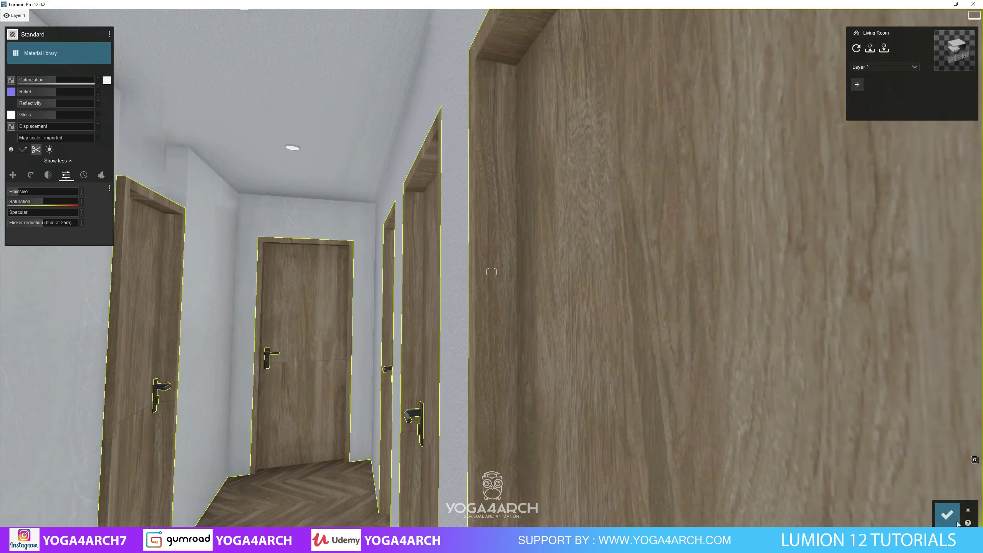
{"action": "left_click", "coordinate": [947, 514]}
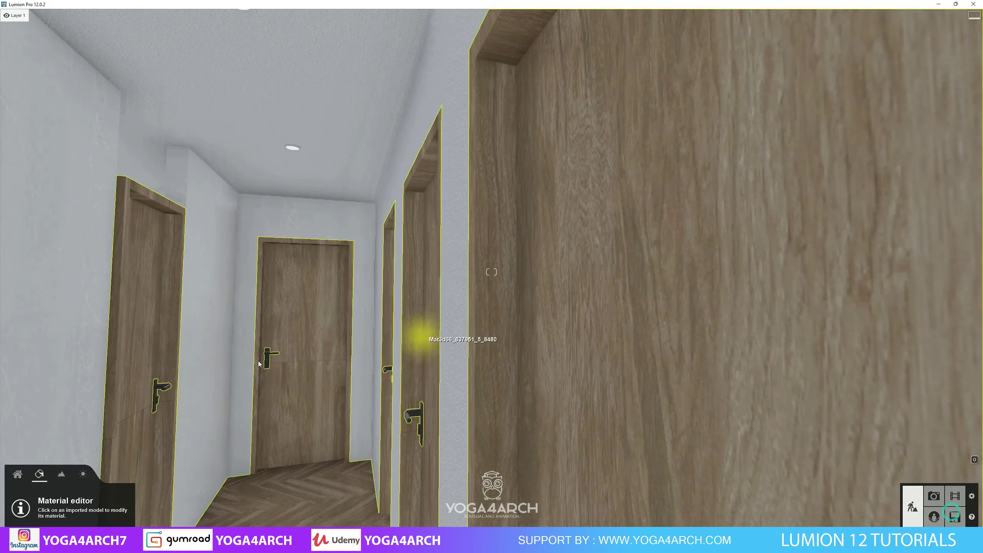
- Place a Lamp05 spotlight at the corridor ceiling downlight
{"action": "left_click", "coordinate": [17, 474]}
{"action": "left_click", "coordinate": [59, 517]}
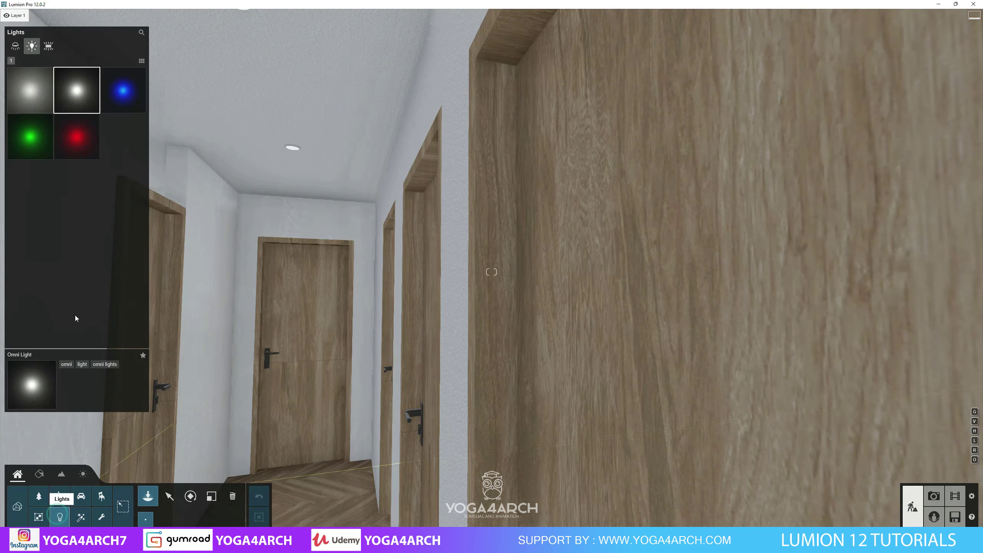
{"action": "left_click", "coordinate": [15, 46]}
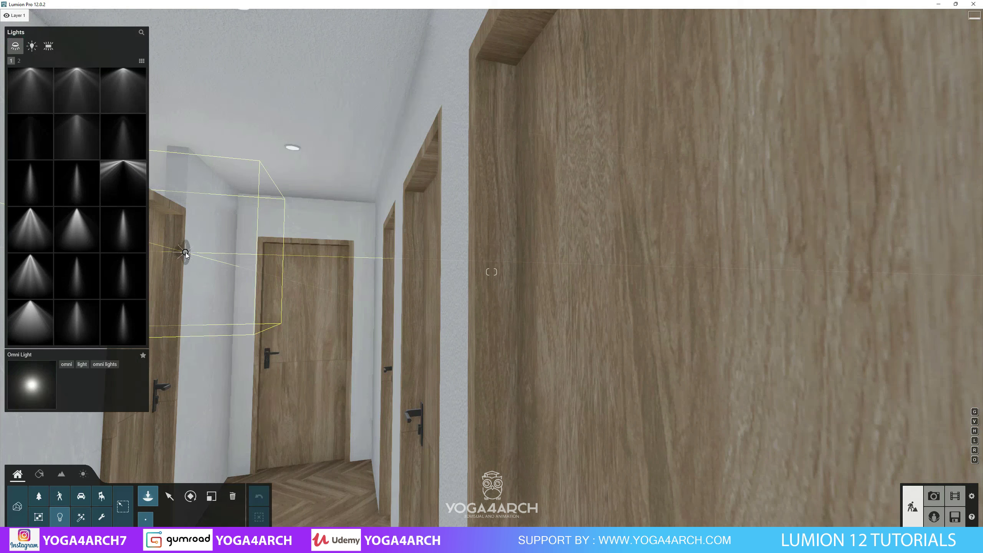
{"action": "left_click", "coordinate": [75, 136]}
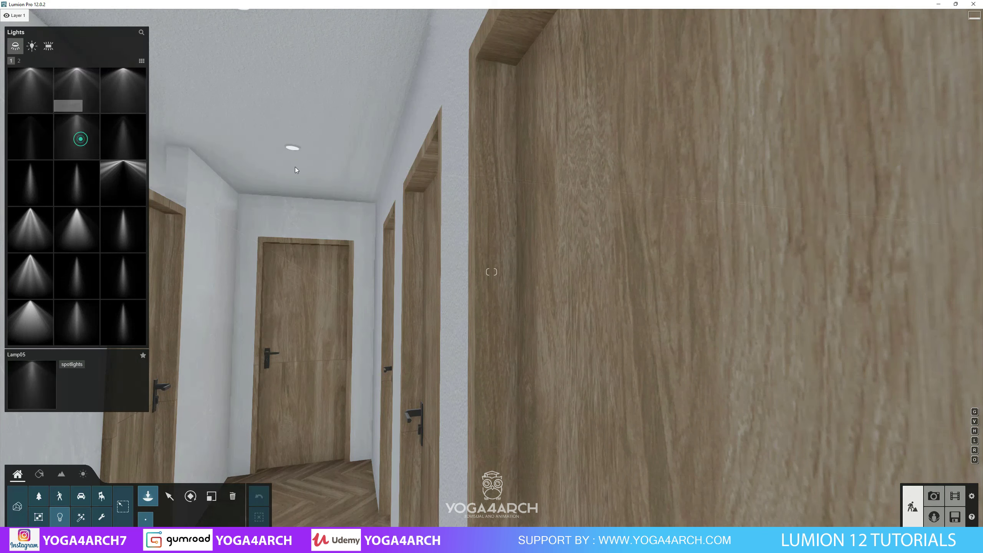
{"action": "left_click", "coordinate": [294, 148]}
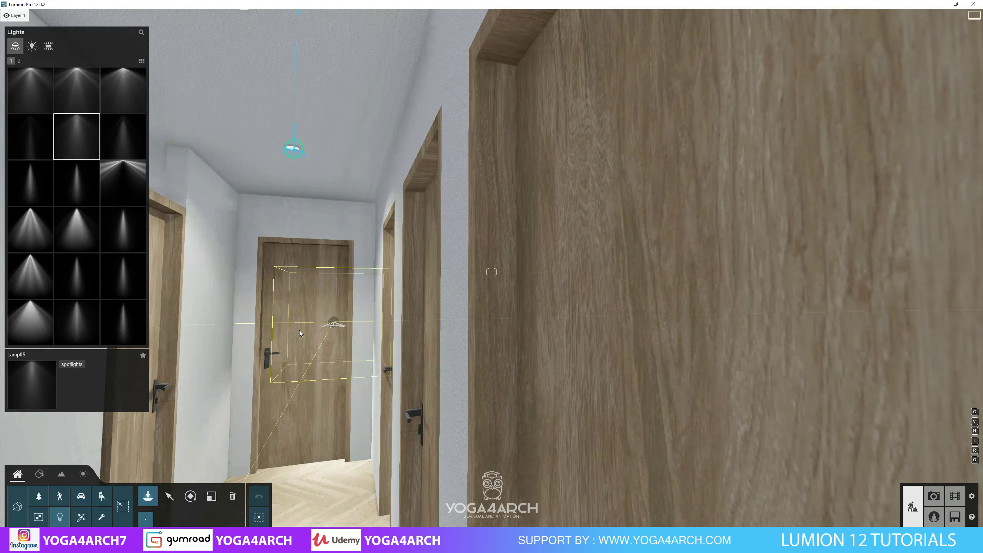
- Dim the Lamp05 spotlight to brightness 2.4 and raise it up to the ceiling
{"action": "left_click", "coordinate": [169, 495]}
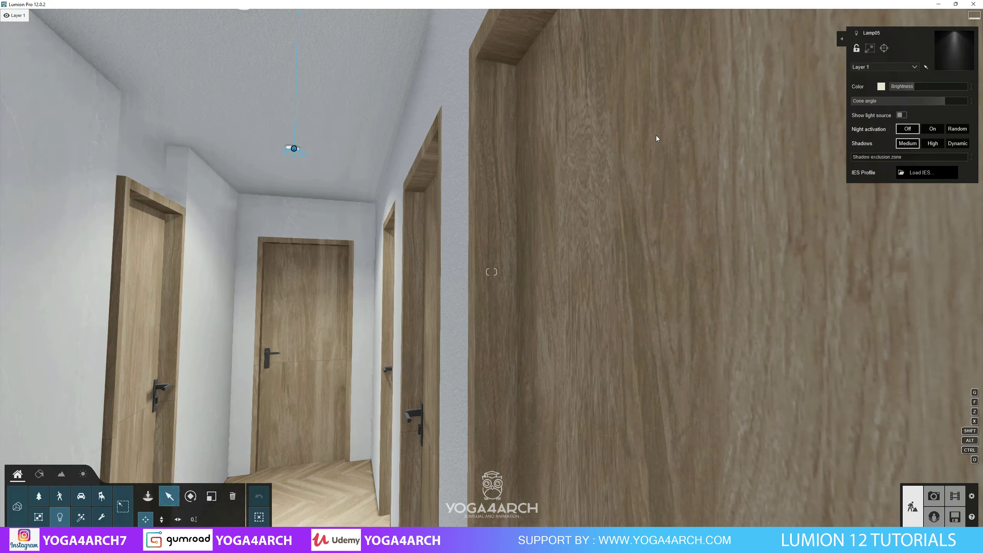
{"action": "left_click_drag", "start_coordinate": [902, 86], "coordinate": [899, 87]}
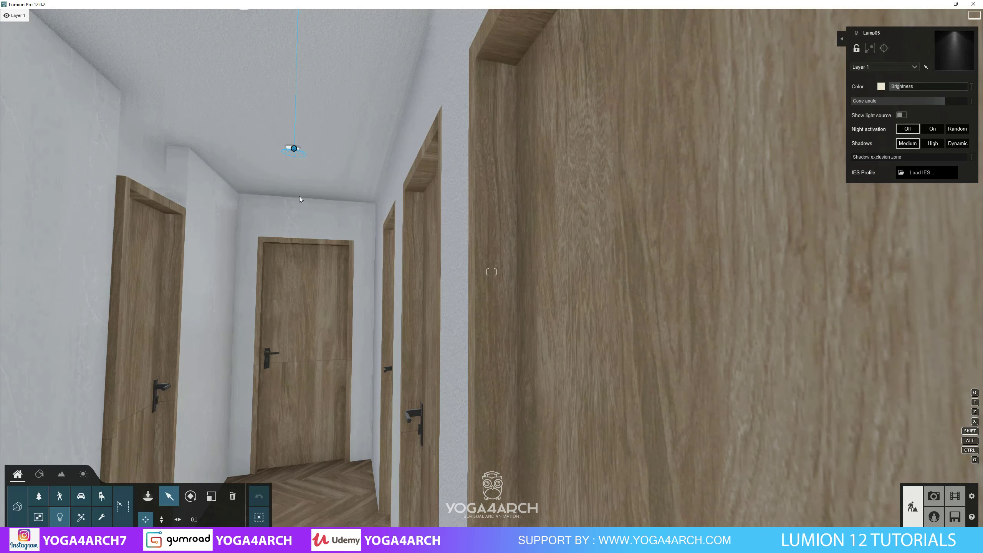
{"action": "mouse_move", "coordinate": [381, 214]}
{"action": "right_mouse_down"}
{"action": "mouse_move", "coordinate": [393, 207]}
{"action": "mouse_move", "coordinate": [457, 222]}
{"action": "mouse_move", "coordinate": [124, 411]}
{"action": "right_mouse_up"}
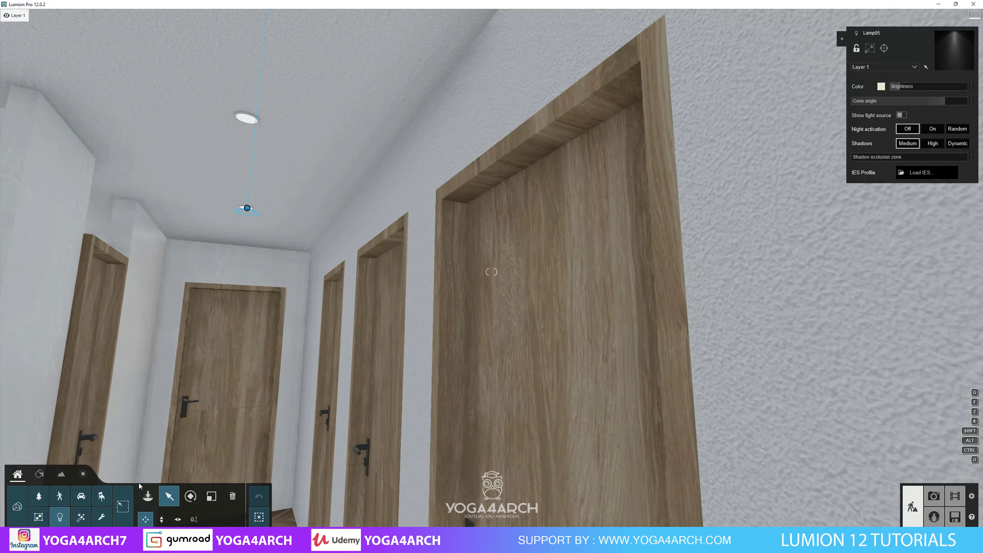
{"action": "left_click_drag", "start_coordinate": [247, 208], "coordinate": [251, 137]}
{"action": "mouse_move", "coordinate": [261, 189]}
{"action": "right_mouse_down"}
{"action": "mouse_move", "coordinate": [225, 168]}
{"action": "mouse_move", "coordinate": [226, 183]}
{"action": "right_mouse_up"}
{"action": "key", "text": "s"}
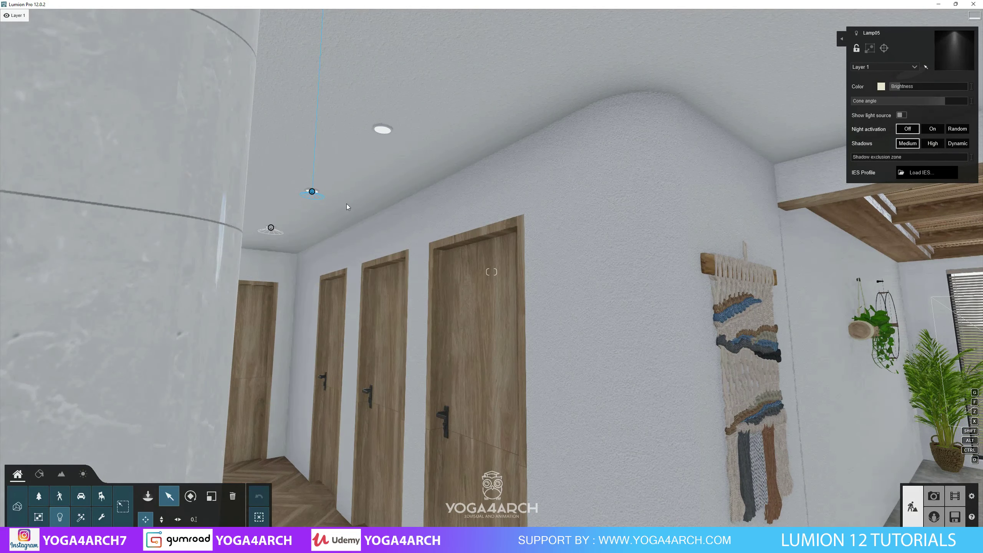
{"action": "mouse_move", "coordinate": [312, 192]}
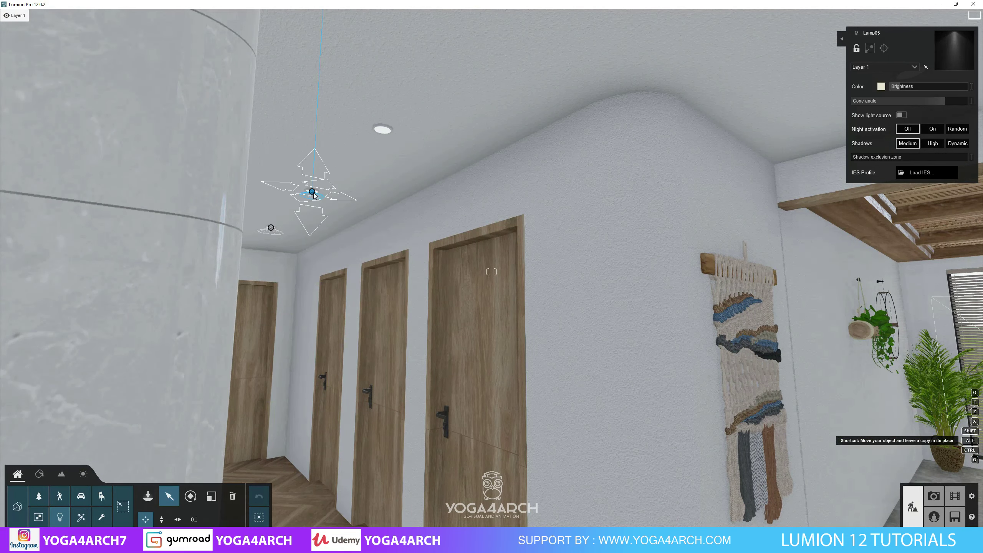
- Copy the Lamp05 spotlight onto the next corridor ceiling downlights
{"action": "left_click_drag", "start_coordinate": [312, 194], "coordinate": [385, 130], "text": "alt"}
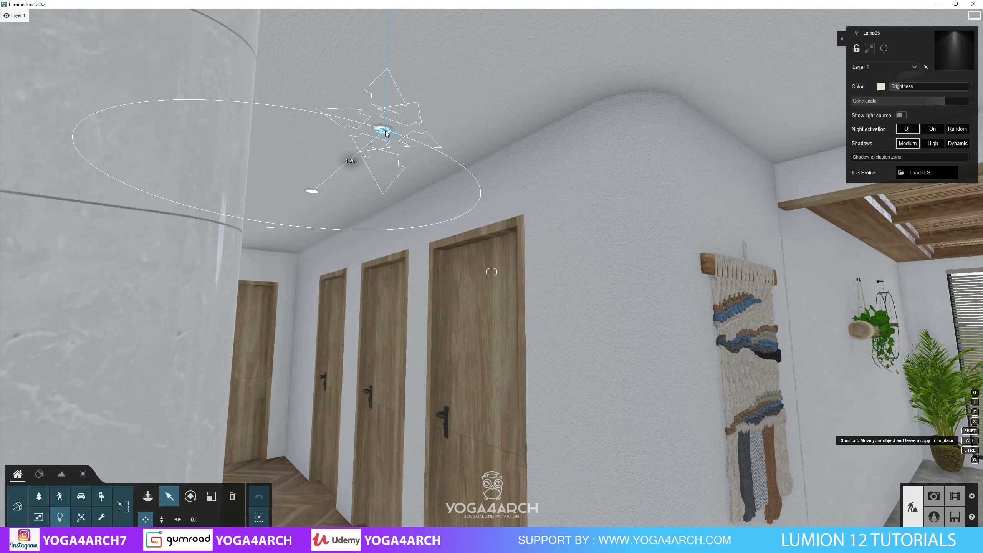
{"action": "scroll", "coordinate": [345, 165], "scroll_direction": "down", "scroll_amount": 5}
{"action": "scroll", "coordinate": [412, 160], "scroll_direction": "down", "scroll_amount": 3}
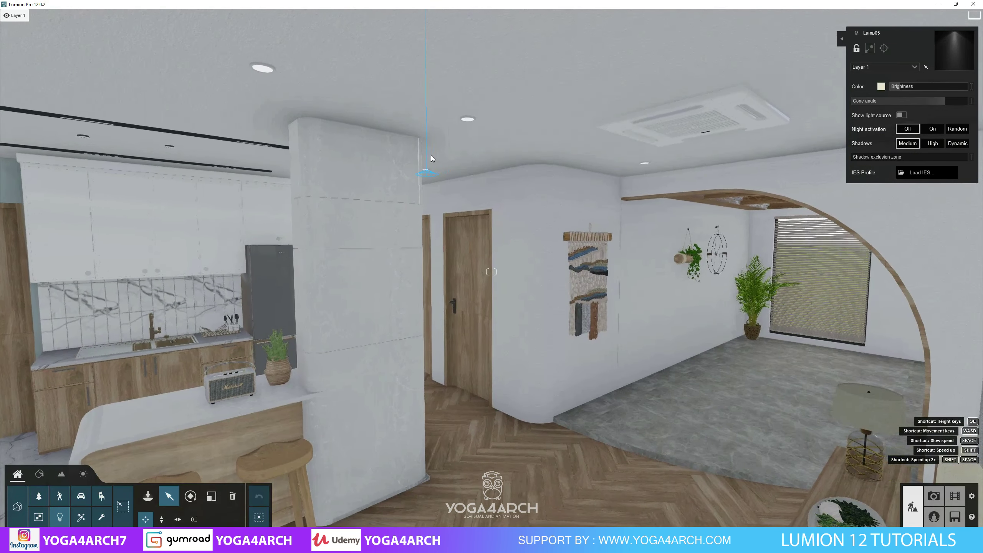
{"action": "mouse_move", "coordinate": [427, 172]}
{"action": "left_mouse_down", "text": "alt"}
{"action": "mouse_move", "coordinate": [466, 122]}
{"action": "mouse_move", "coordinate": [266, 73]}
{"action": "mouse_move", "coordinate": [169, 149]}
{"action": "left_mouse_up", "text": "alt"}
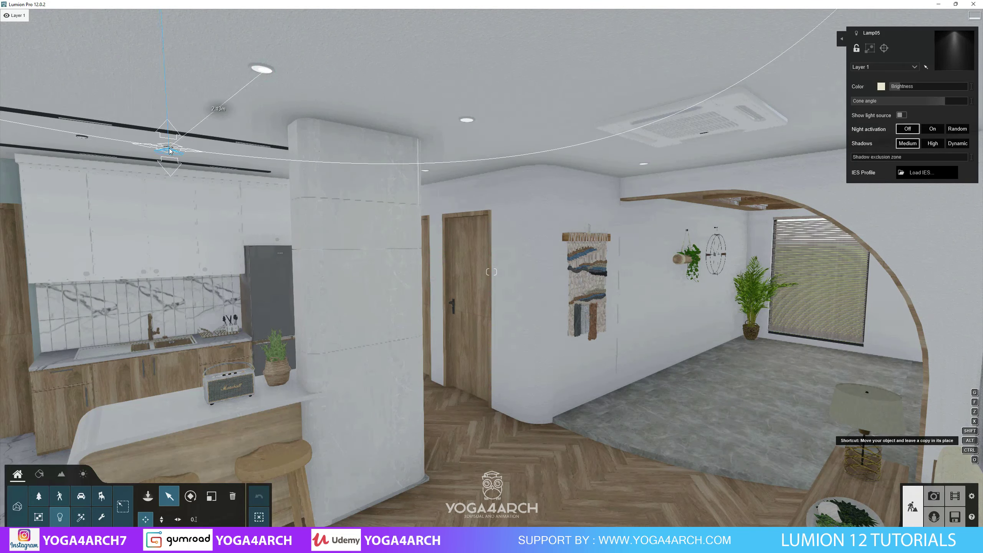
- Place spotlight copies on the kitchen and remaining ceiling downlights
{"action": "right_click_drag", "start_coordinate": [212, 163], "coordinate": [219, 164]}
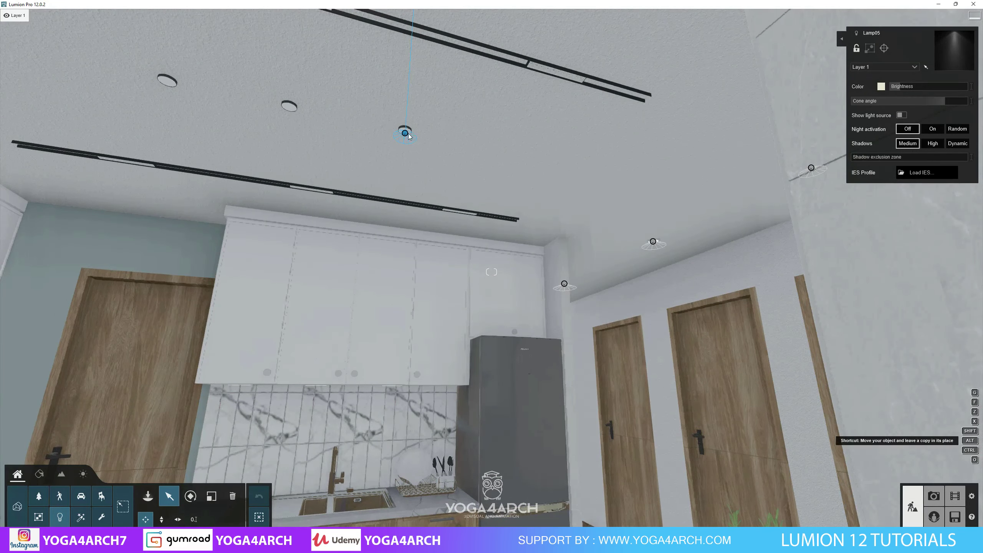
{"action": "left_click_drag", "start_coordinate": [405, 135], "coordinate": [173, 90], "text": "alt"}
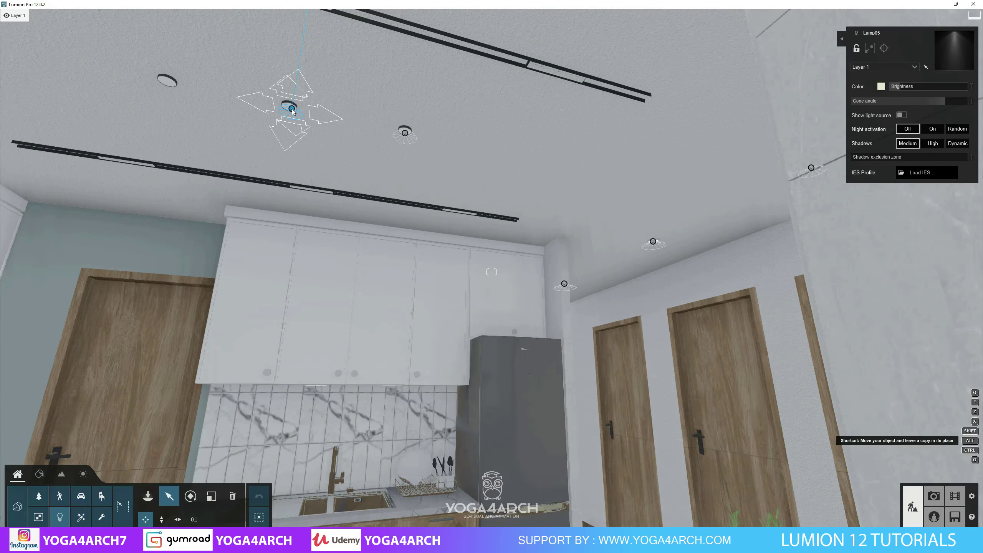
{"action": "mouse_move", "coordinate": [173, 90]}
{"action": "right_mouse_down"}
{"action": "mouse_move", "coordinate": [260, 136]}
{"action": "mouse_move", "coordinate": [335, 156]}
{"action": "mouse_move", "coordinate": [396, 84]}
{"action": "right_mouse_up"}
{"action": "mouse_move", "coordinate": [295, 50]}
{"action": "left_mouse_down"}
{"action": "mouse_move", "coordinate": [442, 174]}
{"action": "mouse_move", "coordinate": [645, 162]}
{"action": "left_mouse_up"}
{"action": "mouse_move", "coordinate": [645, 163]}
{"action": "right_mouse_down"}
{"action": "mouse_move", "coordinate": [546, 180]}
{"action": "mouse_move", "coordinate": [678, 182]}
{"action": "right_mouse_up"}
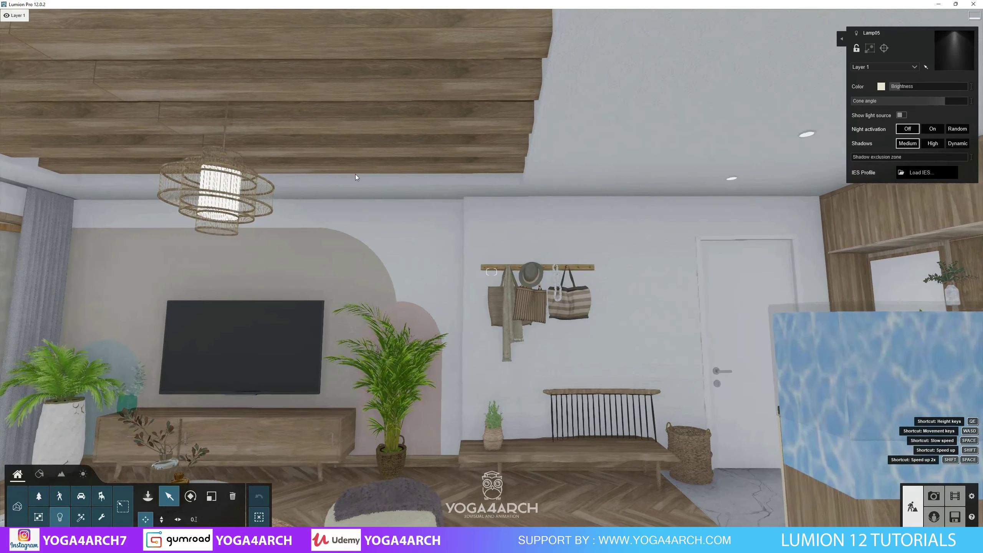
{"action": "mouse_move", "coordinate": [677, 182]}
{"action": "right_mouse_down"}
{"action": "mouse_move", "coordinate": [253, 181]}
{"action": "mouse_move", "coordinate": [942, 498]}
{"action": "right_mouse_up"}
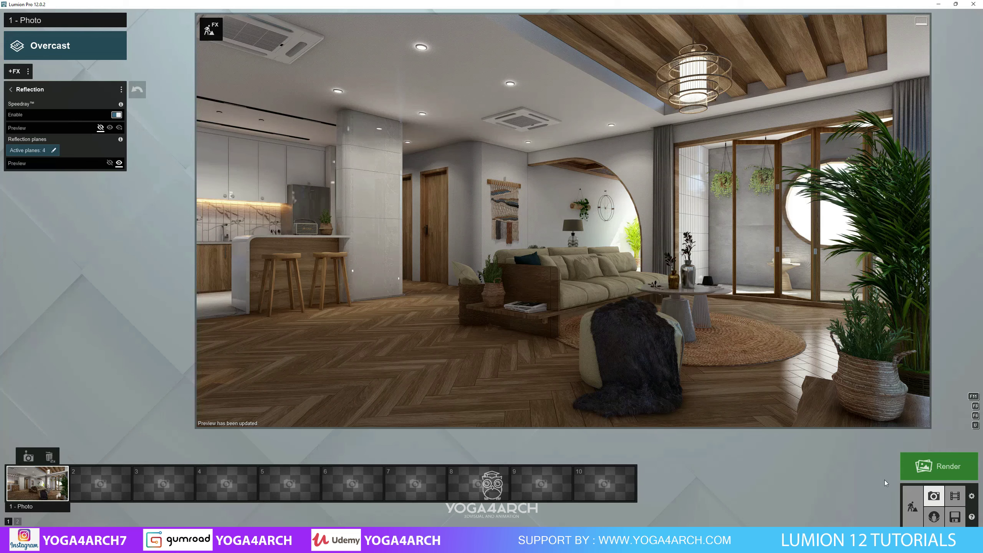
- Place a Line Light area light under the kitchen counter shelf
{"action": "left_click", "coordinate": [912, 507]}
{"action": "key", "text": "w"}
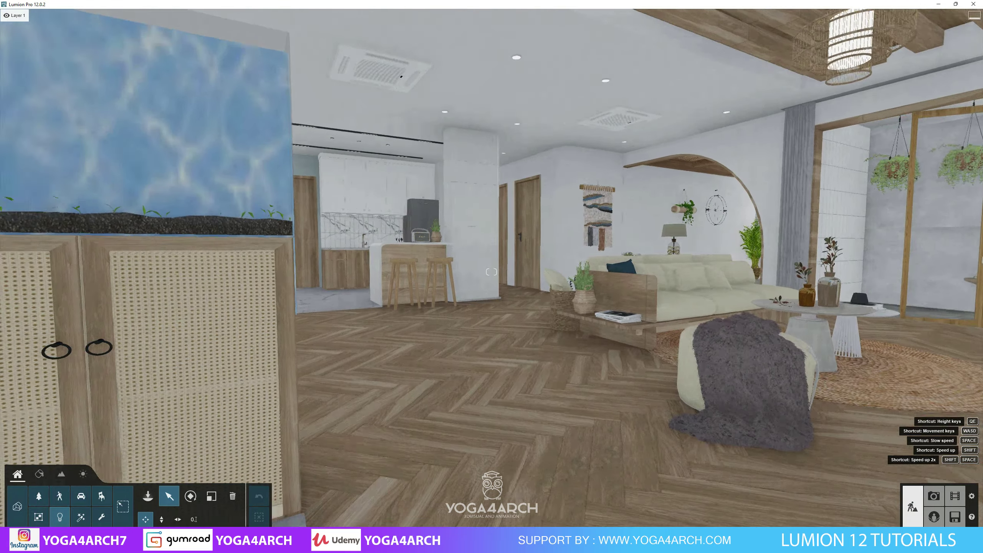
{"action": "key", "text": "w"}
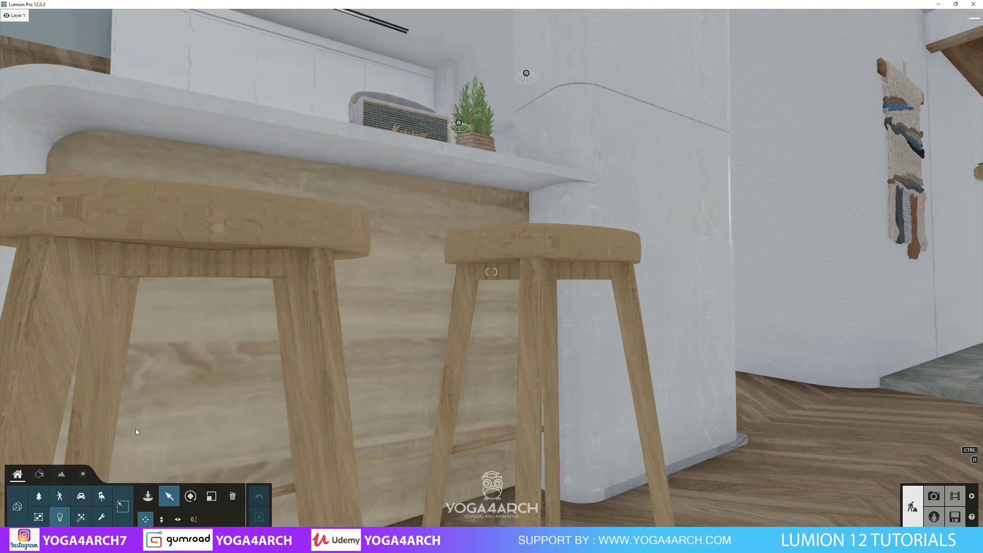
{"action": "left_click", "coordinate": [60, 517]}
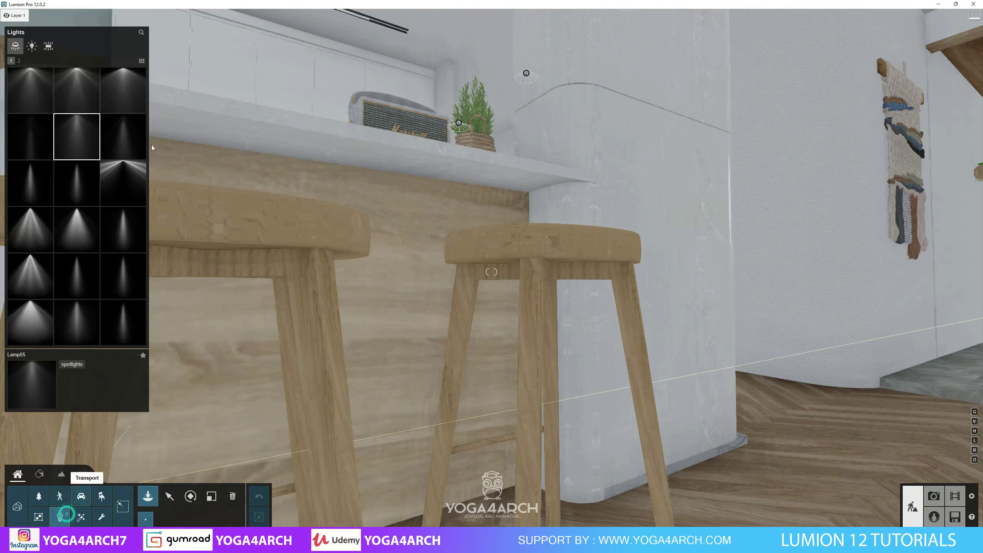
{"action": "left_click", "coordinate": [49, 45]}
{"action": "left_click", "coordinate": [69, 91]}
{"action": "left_click", "coordinate": [328, 160]}
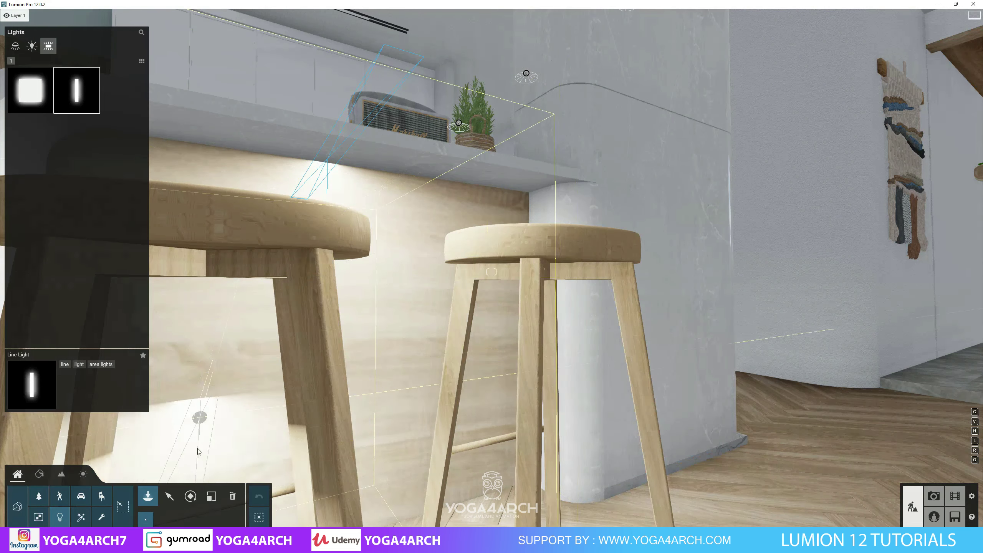
- Rotate the line light into a thin strip along the shelf underside and increase its falloff
{"action": "left_click", "coordinate": [169, 496]}
{"action": "left_click", "coordinate": [189, 497]}
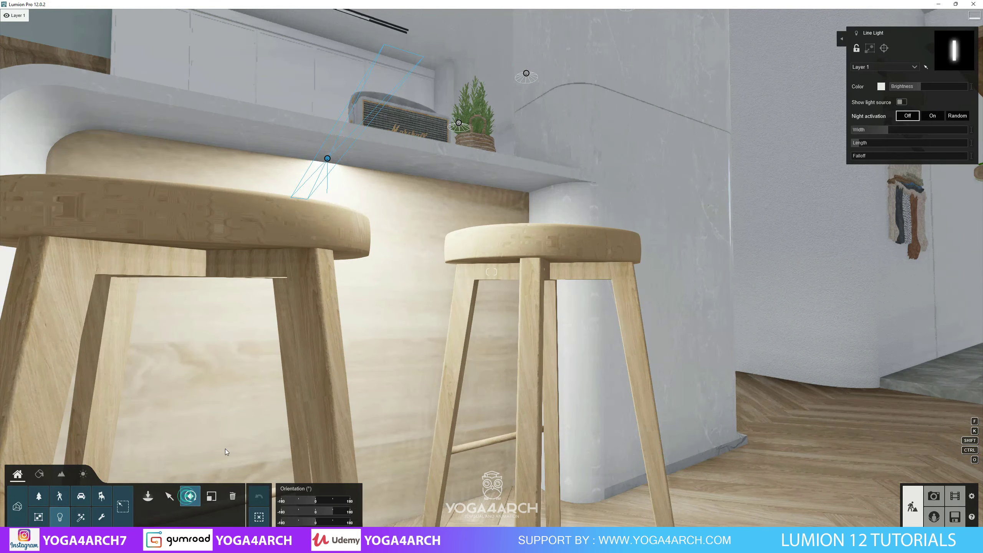
{"action": "mouse_move", "coordinate": [871, 134]}
{"action": "left_mouse_down"}
{"action": "mouse_move", "coordinate": [868, 141]}
{"action": "mouse_move", "coordinate": [886, 143]}
{"action": "left_mouse_up"}
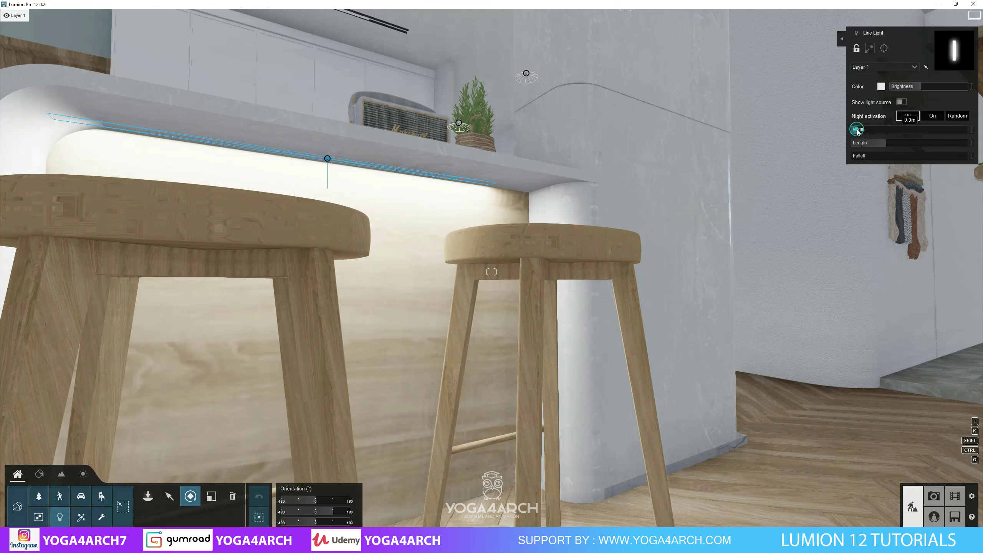
{"action": "left_click", "coordinate": [168, 496]}
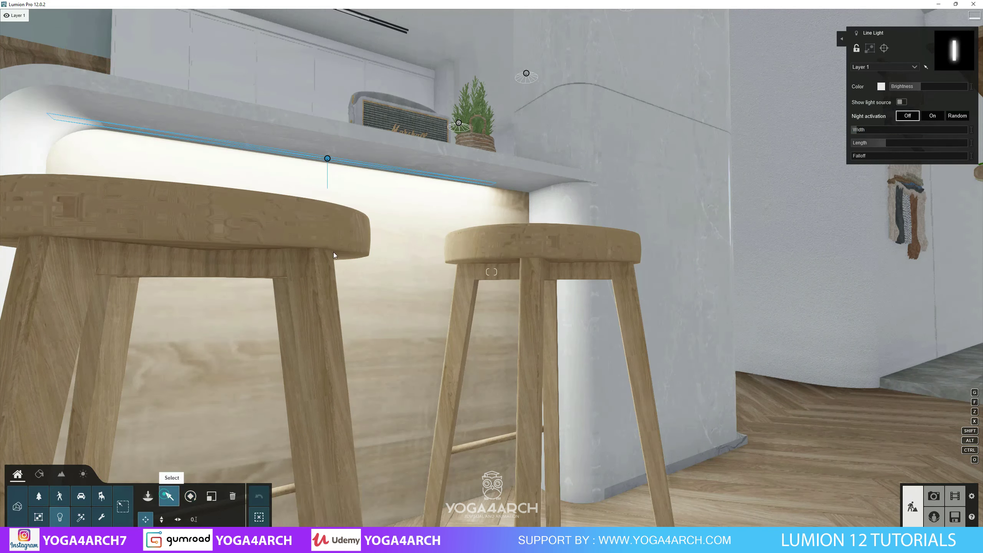
{"action": "left_click_drag", "start_coordinate": [327, 159], "coordinate": [358, 169]}
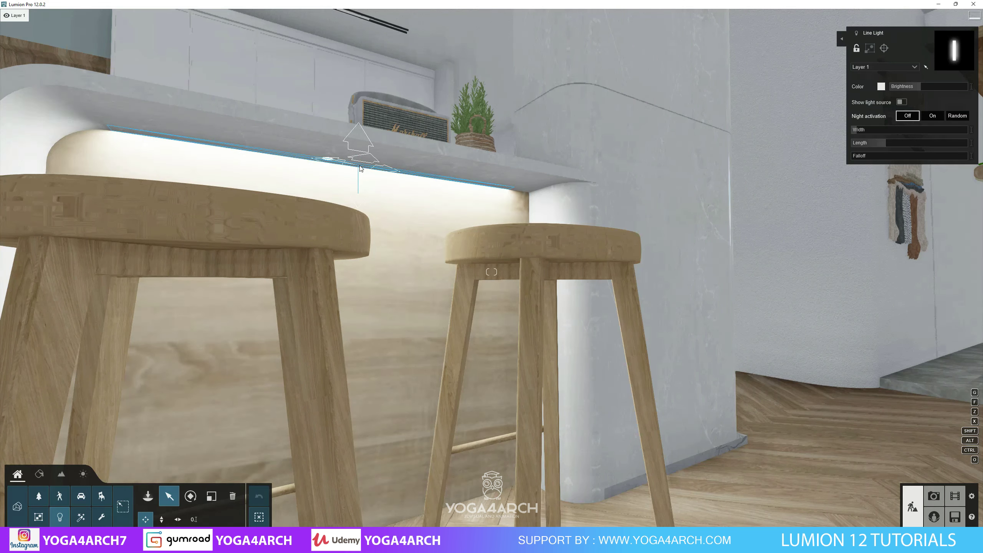
{"action": "left_click_drag", "start_coordinate": [357, 169], "coordinate": [363, 168]}
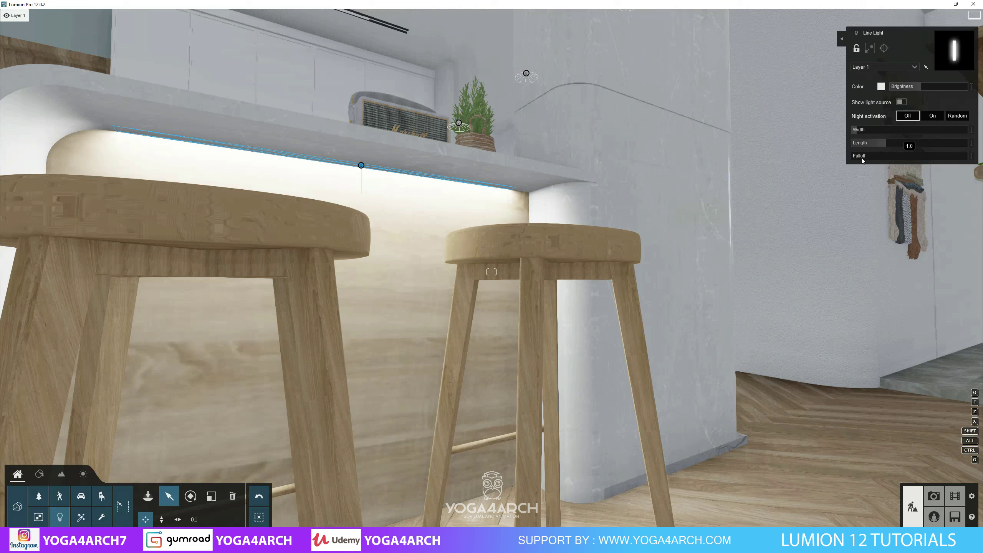
{"action": "left_click_drag", "start_coordinate": [862, 156], "coordinate": [922, 157]}
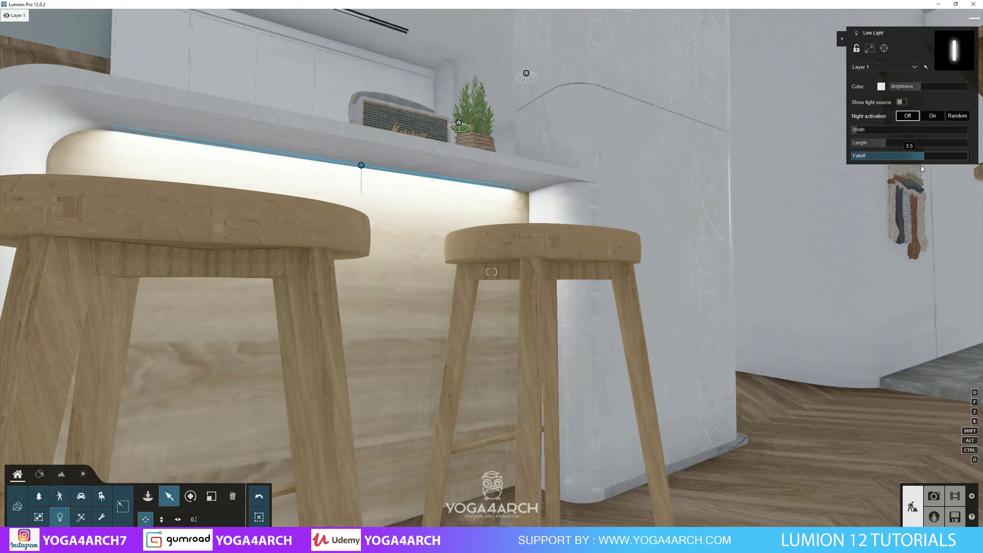
- Give the line light a 2800 K colour, brightness 79 and longer length, then check it in Photo mode
{"action": "left_click", "coordinate": [879, 86]}
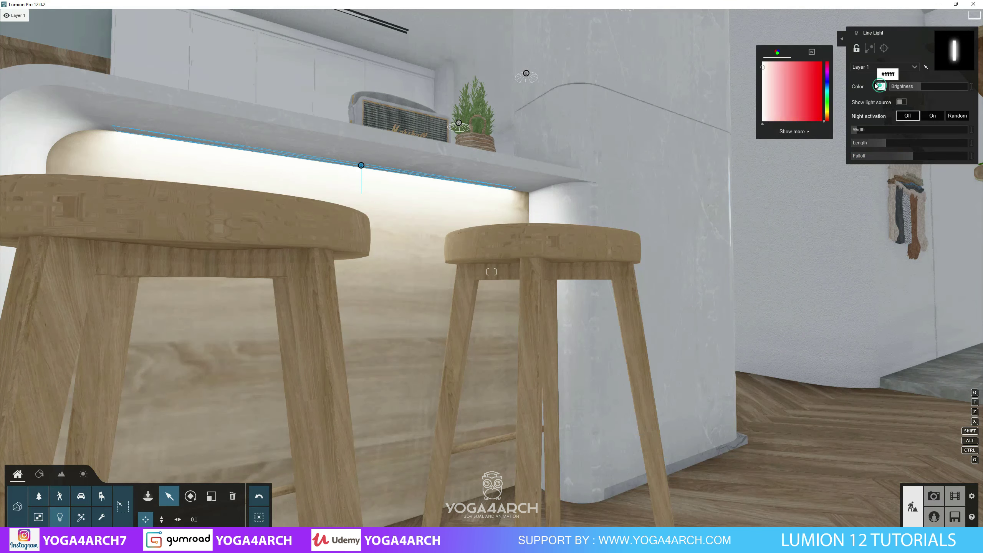
{"action": "left_click", "coordinate": [812, 51]}
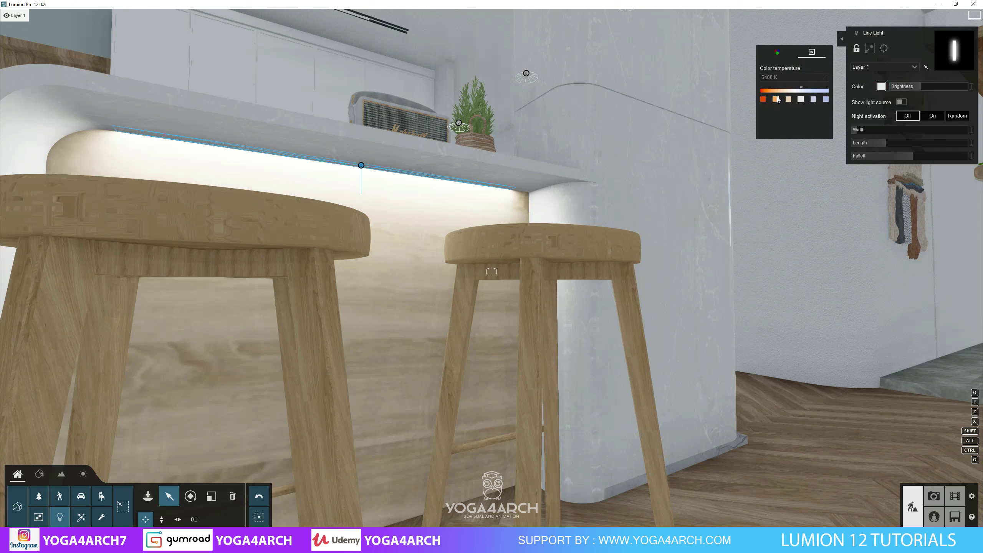
{"action": "left_click", "coordinate": [777, 99]}
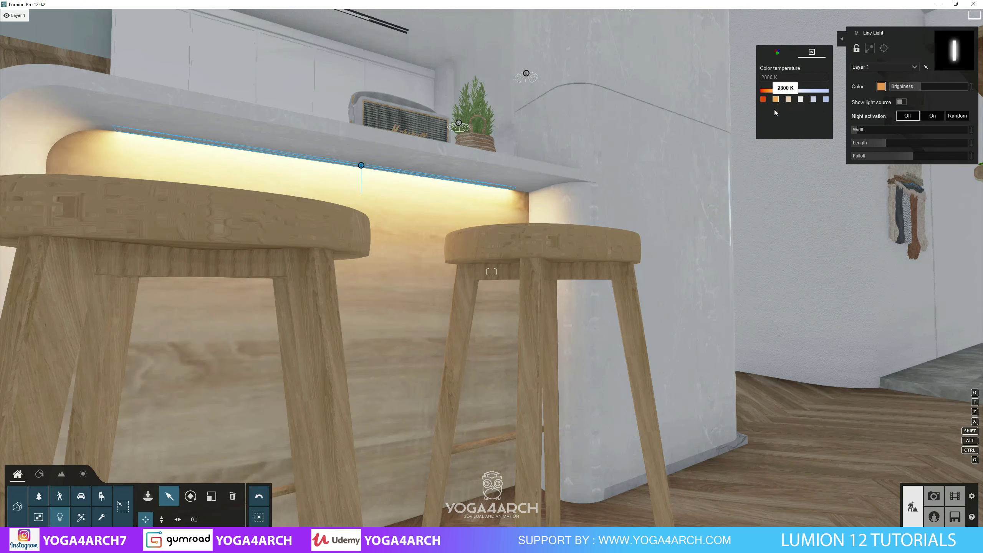
{"action": "left_click", "coordinate": [913, 86]}
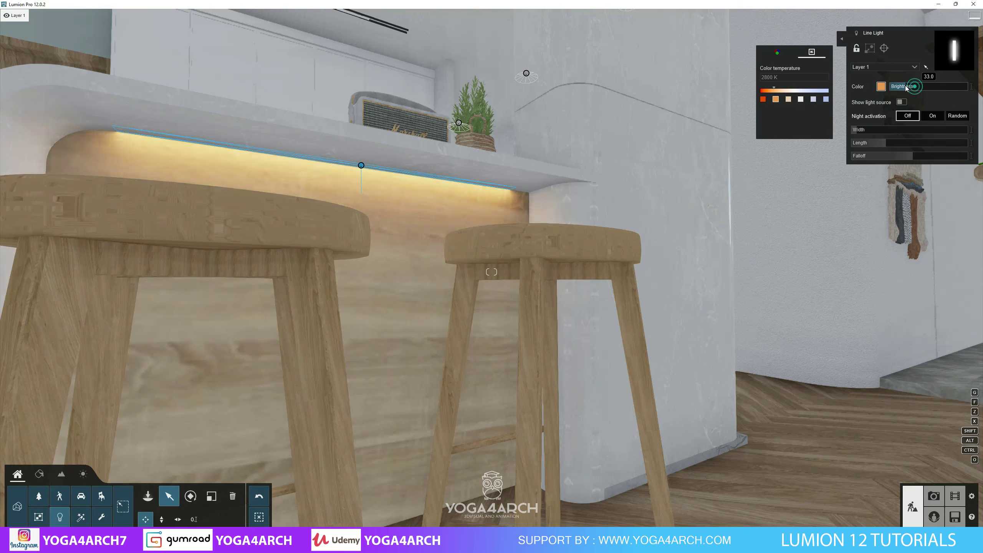
{"action": "left_click_drag", "start_coordinate": [906, 88], "coordinate": [910, 87]}
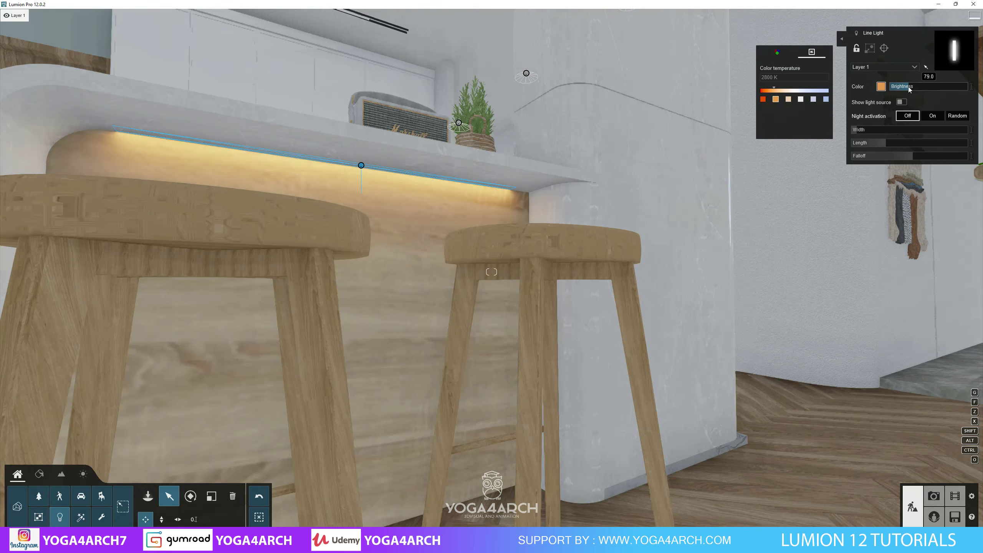
{"action": "left_click", "coordinate": [888, 144]}
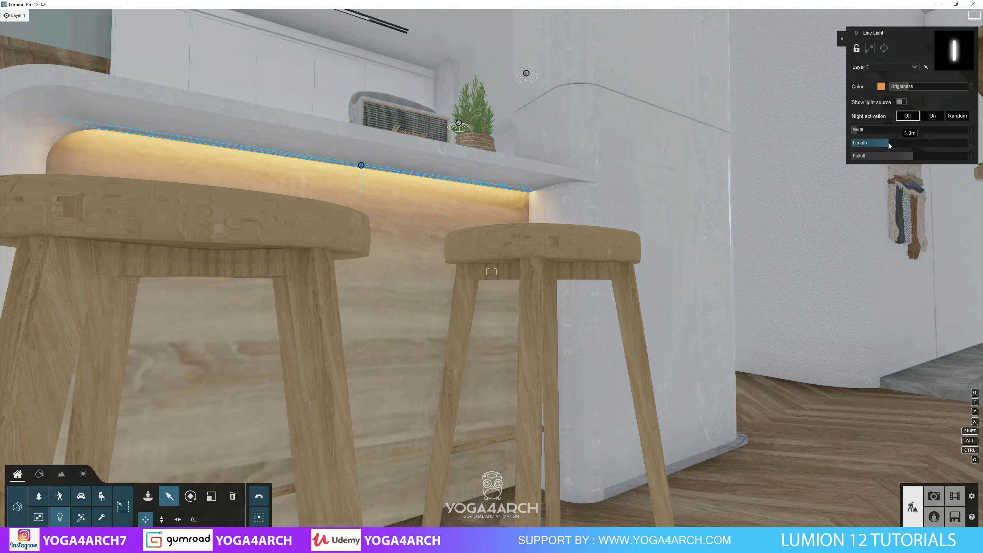
{"action": "left_click", "coordinate": [939, 489]}
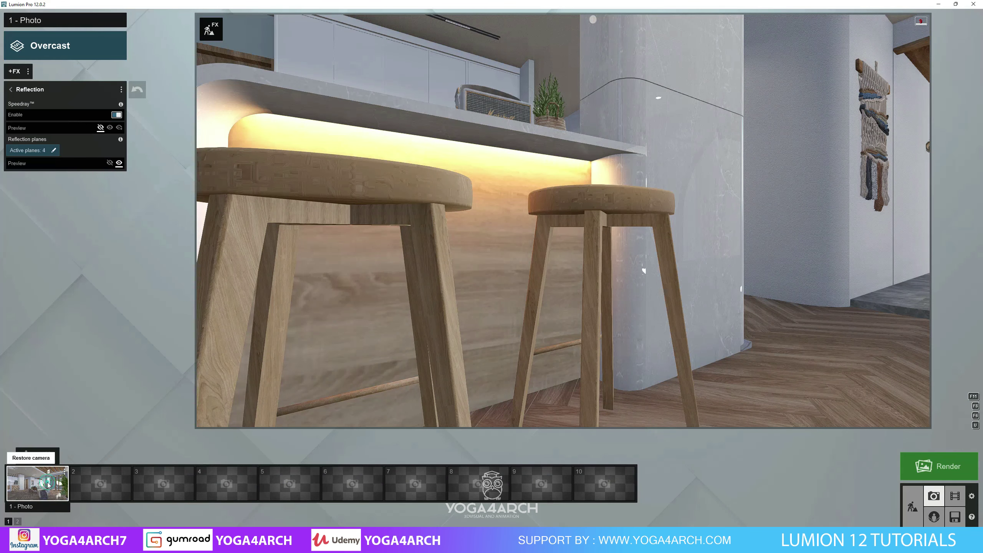
- Restore the Photo 1 camera, lower the counter line light's brightness, and check the refreshed preview
{"action": "left_click", "coordinate": [48, 485]}
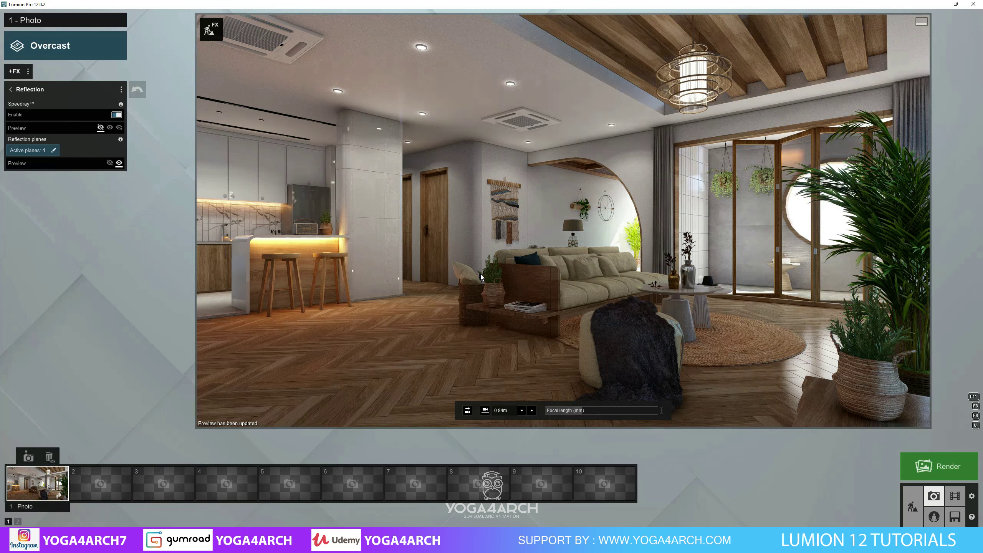
{"action": "left_click", "coordinate": [212, 32]}
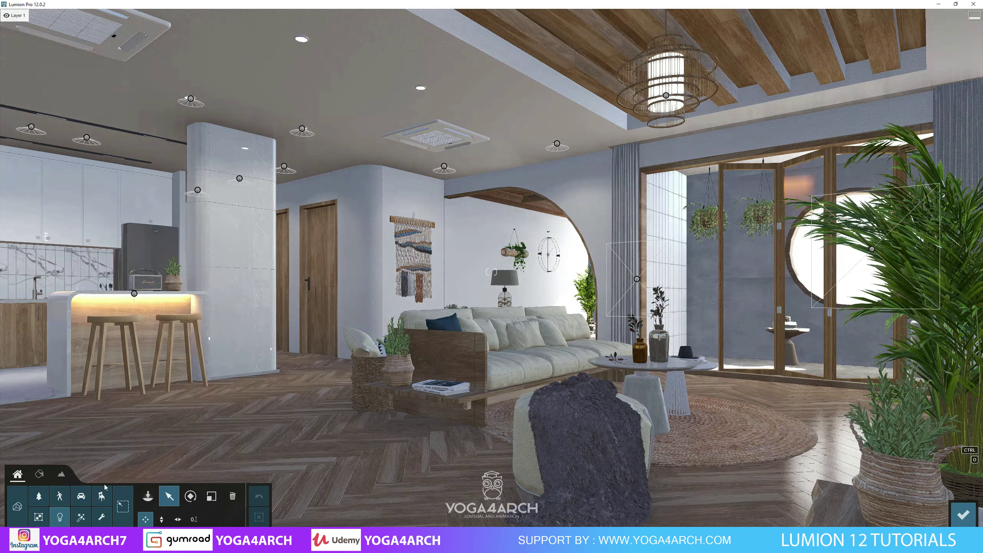
{"action": "left_click", "coordinate": [134, 291]}
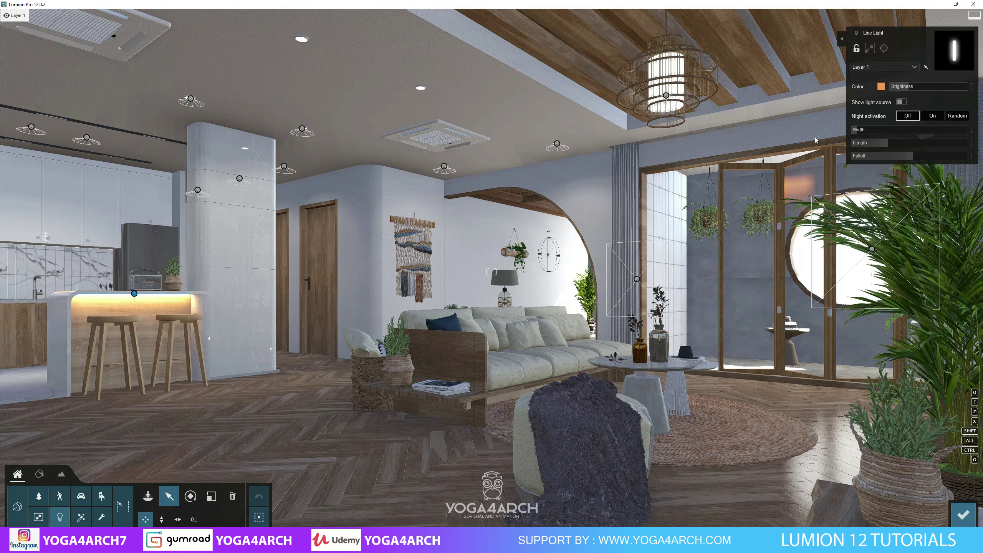
{"action": "left_click_drag", "start_coordinate": [904, 93], "coordinate": [901, 91]}
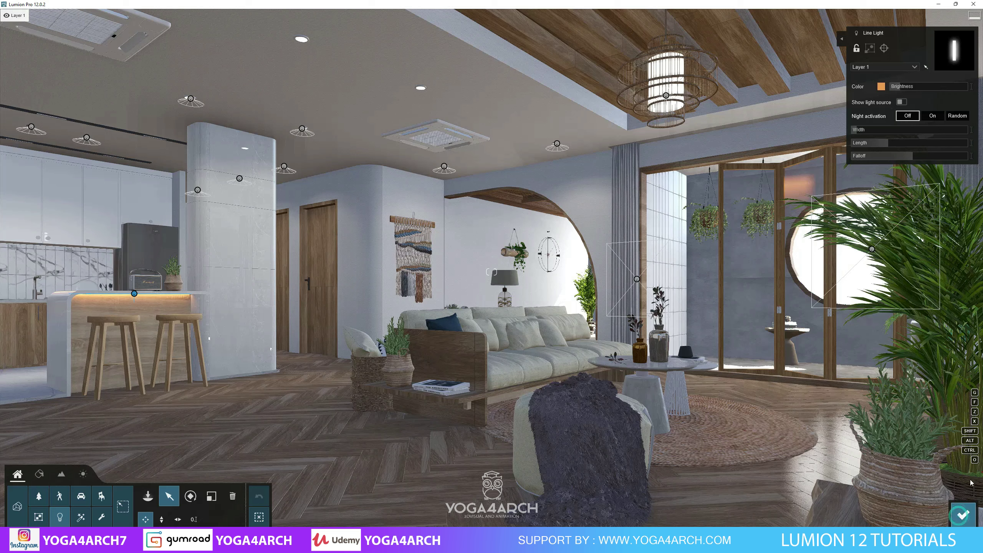
{"action": "left_click", "coordinate": [954, 503]}
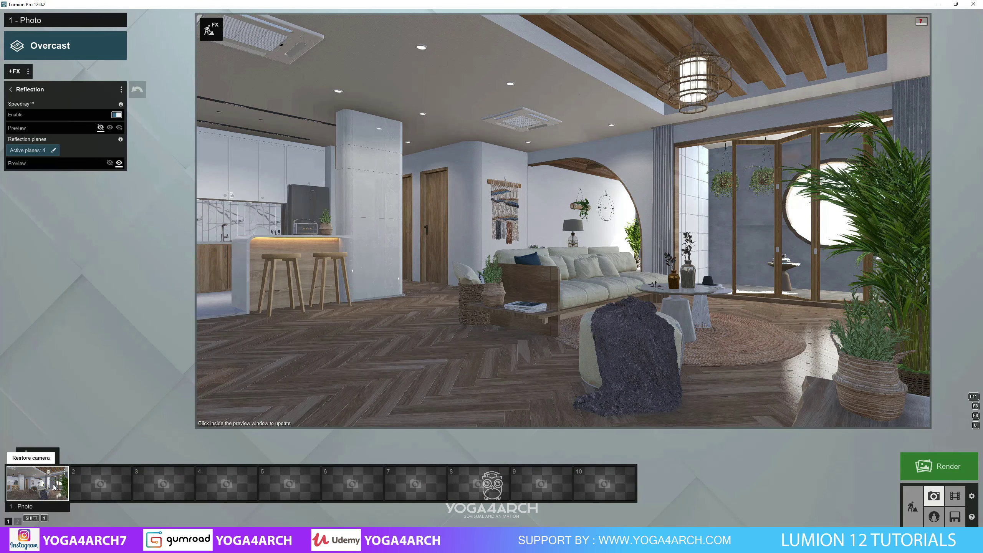
{"action": "left_click", "coordinate": [419, 277]}
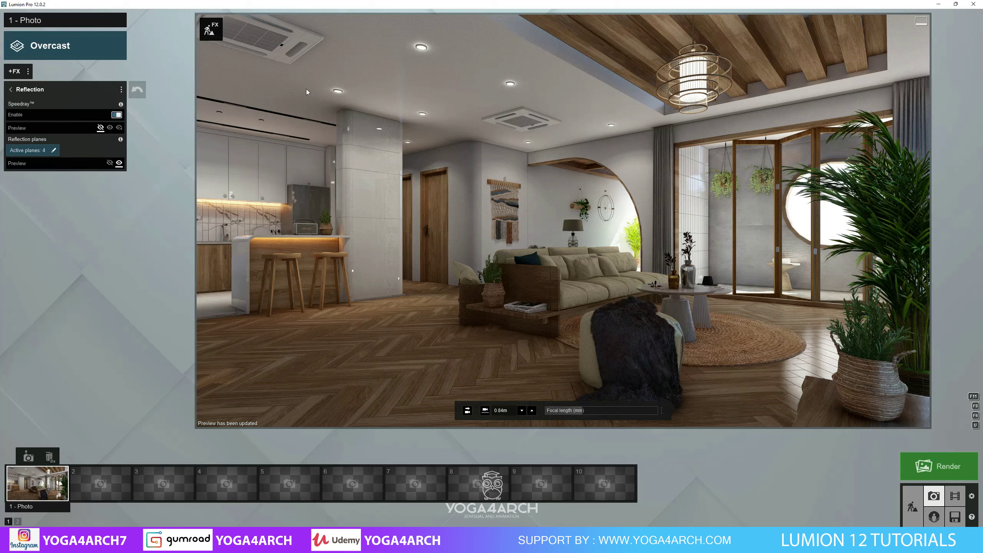
{"action": "left_click", "coordinate": [211, 29]}
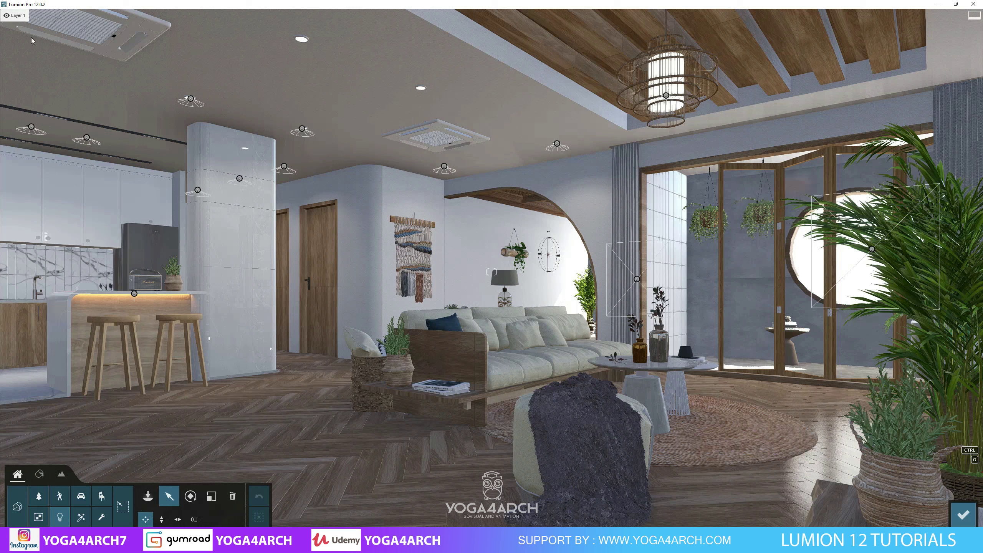
- Select the living-room ceiling lights together and set their brightness to 7
{"action": "left_click_drag", "start_coordinate": [14, 35], "coordinate": [502, 229], "text": "ctrl"}
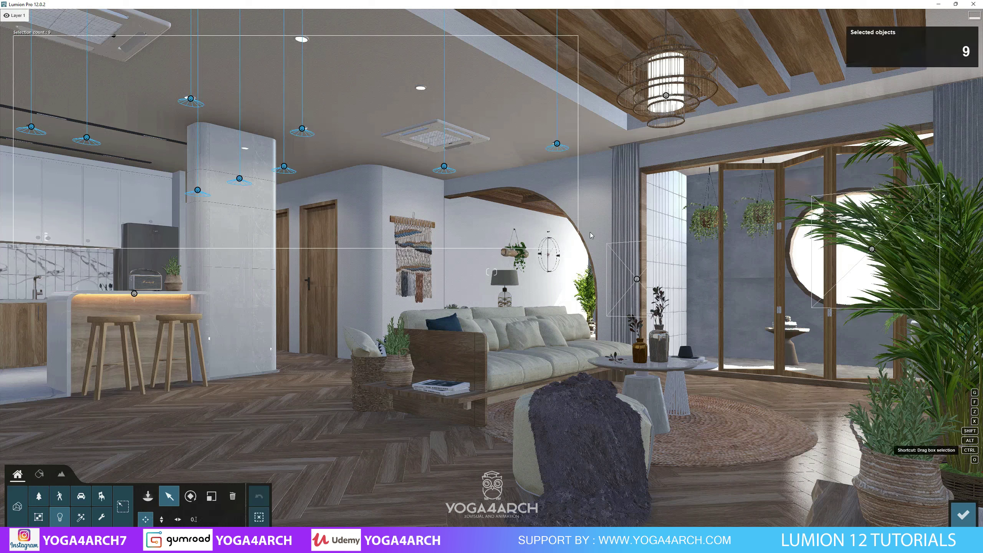
{"action": "left_click_drag", "start_coordinate": [579, 251], "coordinate": [590, 235], "text": "ctrl"}
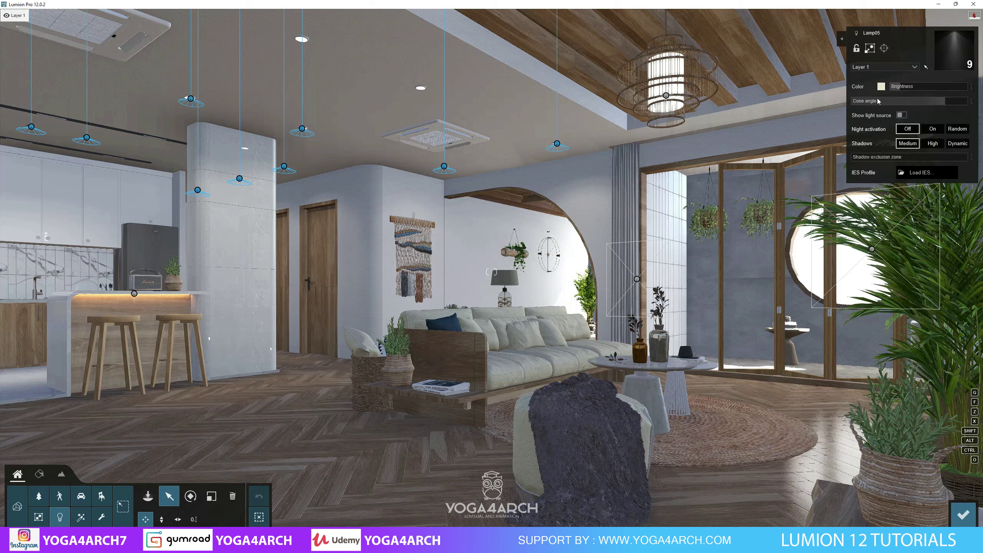
{"action": "left_click_drag", "start_coordinate": [903, 89], "coordinate": [901, 88]}
{"action": "left_click", "coordinate": [971, 86]}
{"action": "type", "text": "7"}
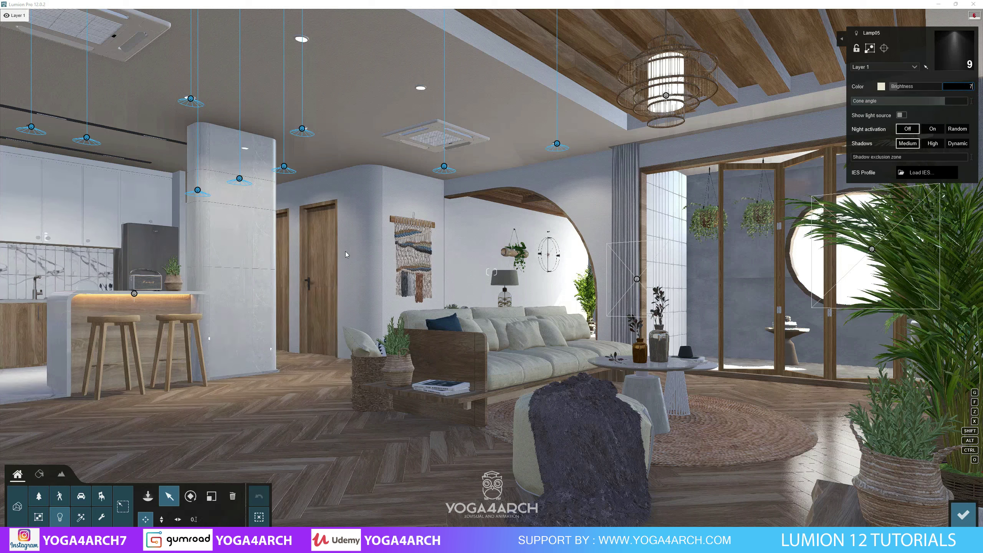
{"action": "left_click", "coordinate": [264, 518]}
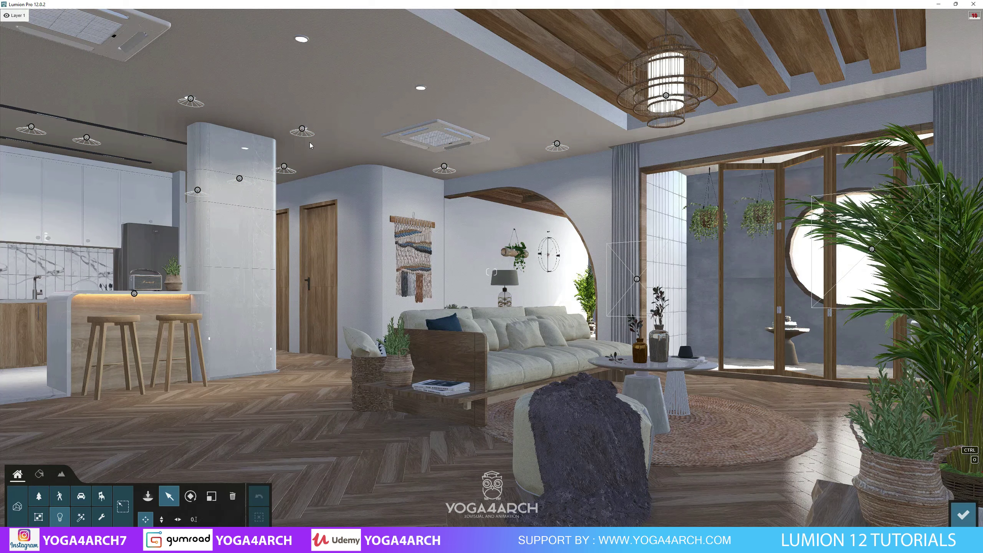
- Reposition a ceiling spotlight higher up and switch to Photo mode
{"action": "right_click_drag", "start_coordinate": [322, 141], "coordinate": [321, 140]}
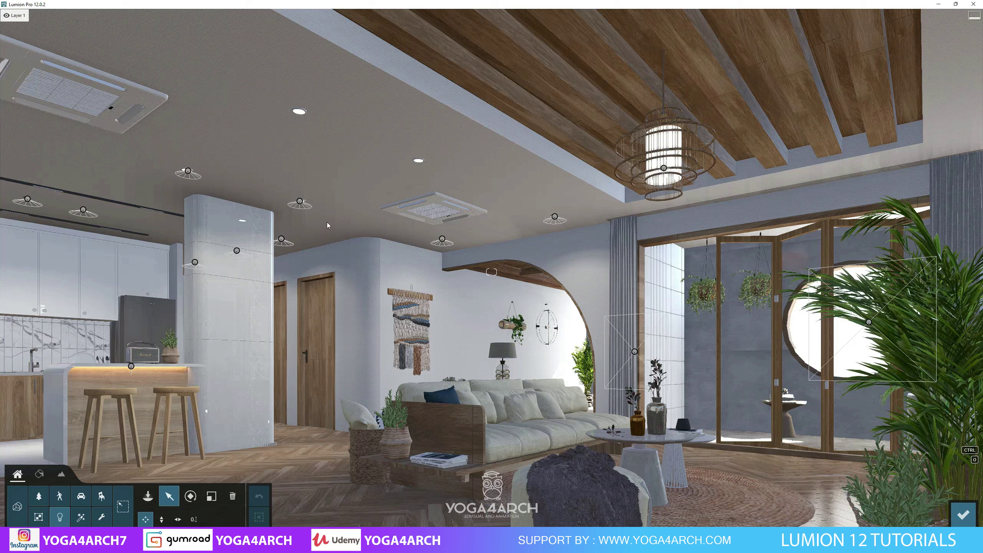
{"action": "mouse_move", "coordinate": [302, 129]}
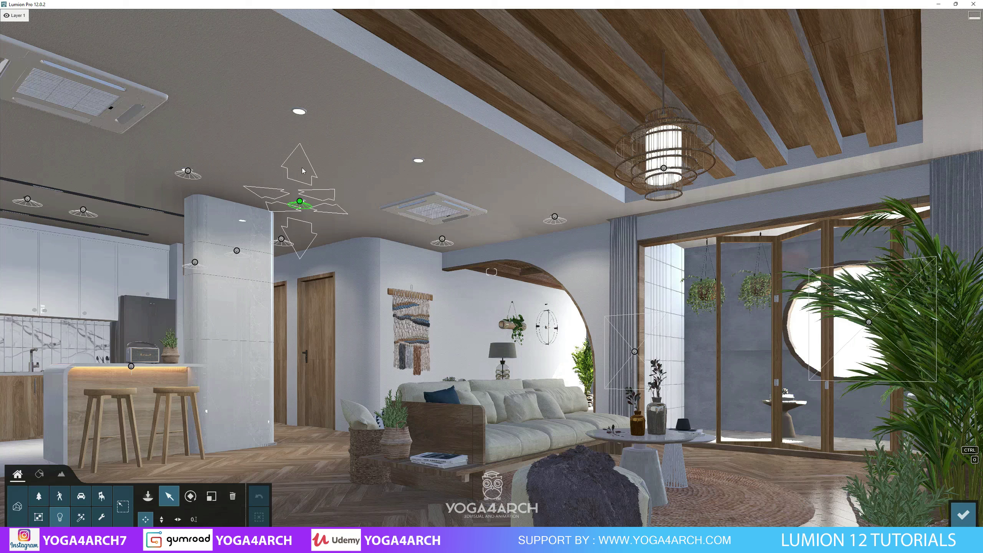
{"action": "left_click_drag", "start_coordinate": [303, 171], "coordinate": [401, 161], "text": "alt"}
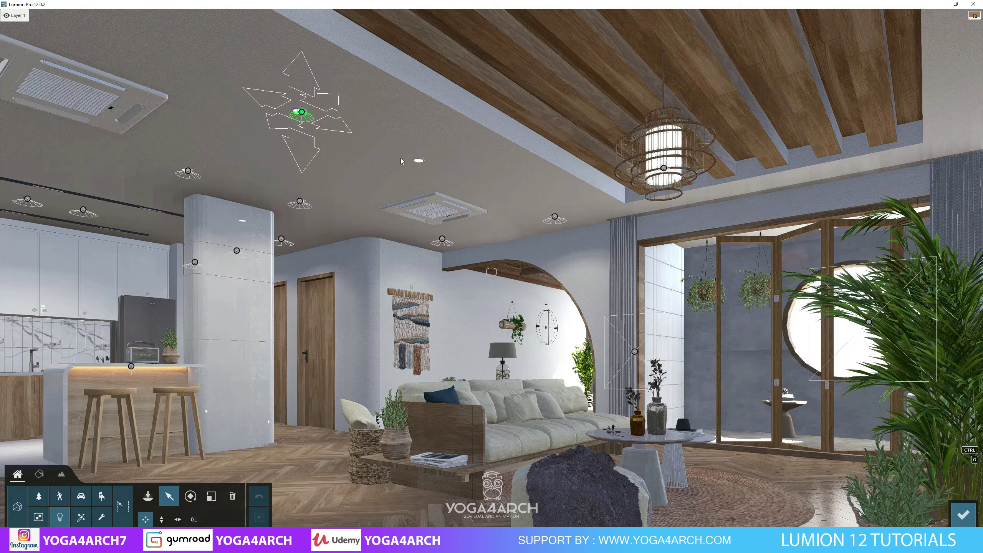
{"action": "right_click_drag", "start_coordinate": [401, 161], "coordinate": [359, 173]}
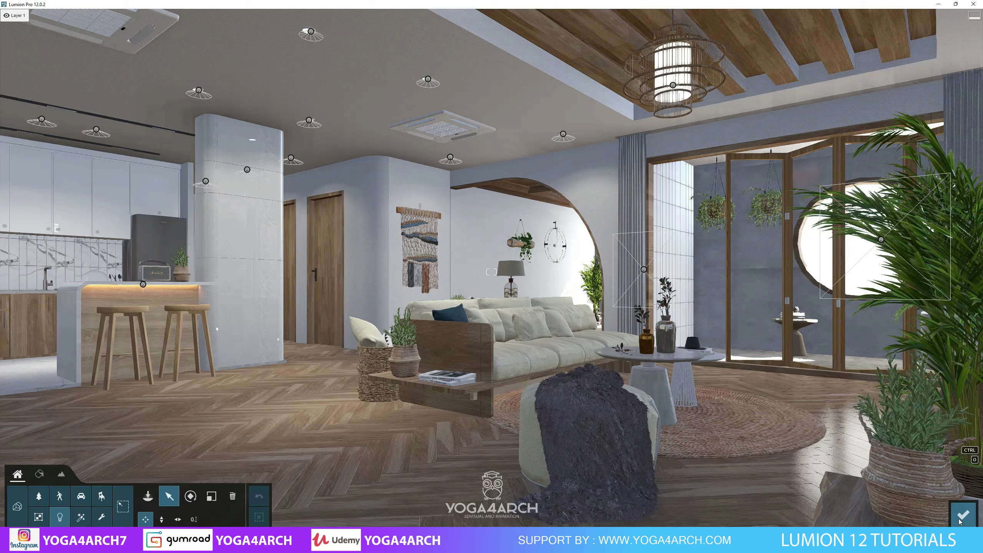
{"action": "left_click", "coordinate": [934, 495]}
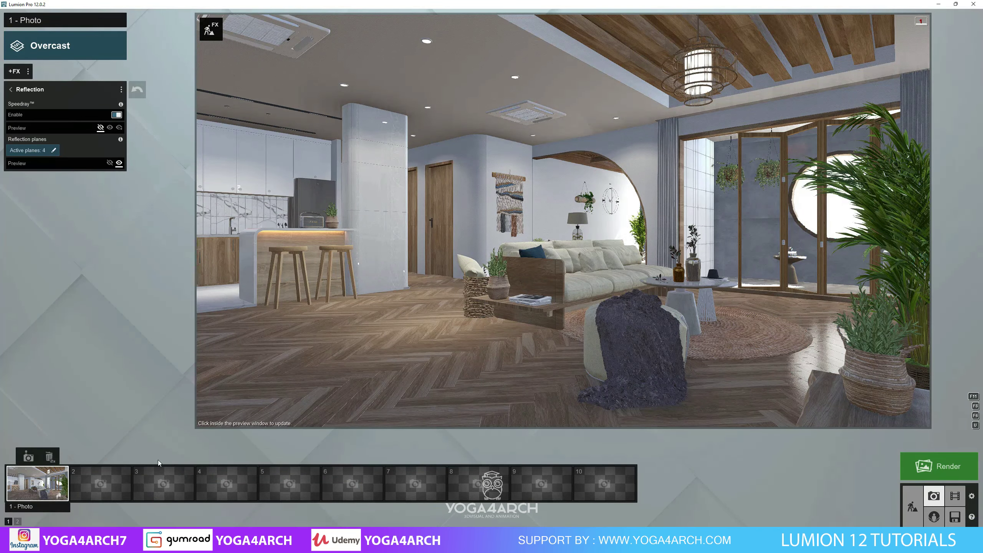
- Refresh the preview and reduce the Hyperlight Amount from 64.2% to about 35%
{"action": "left_click", "coordinate": [328, 295]}
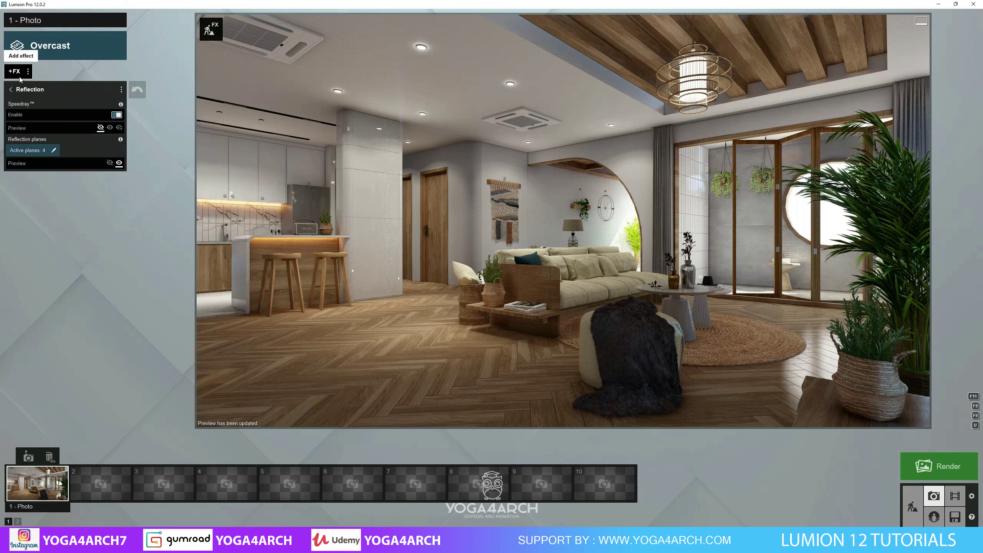
{"action": "left_click", "coordinate": [11, 89]}
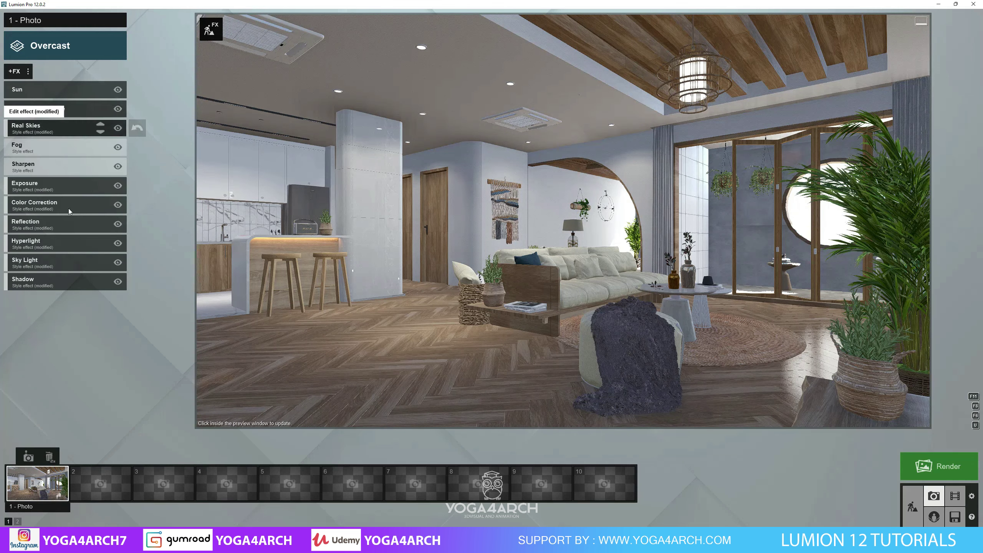
{"action": "left_click", "coordinate": [73, 244]}
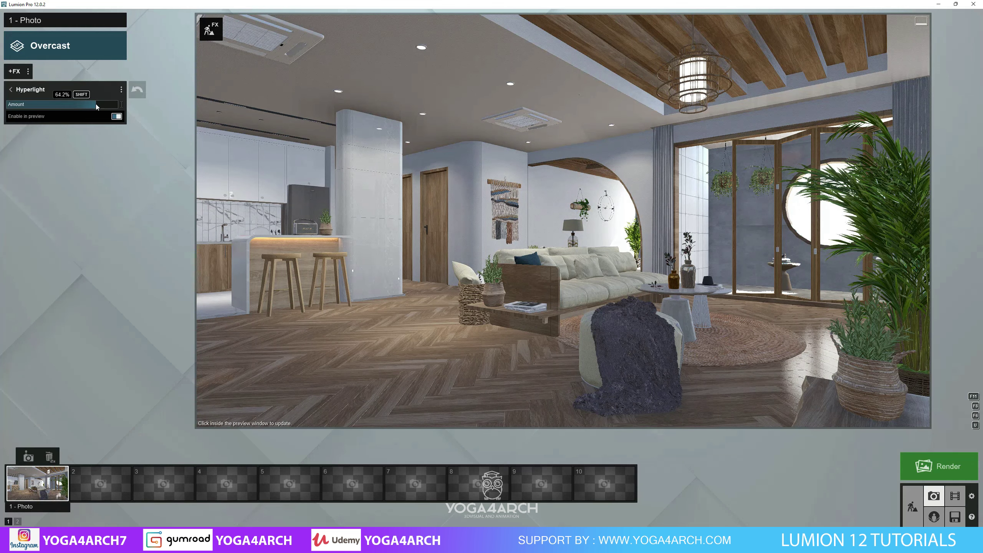
{"action": "left_click_drag", "start_coordinate": [89, 106], "coordinate": [70, 105]}
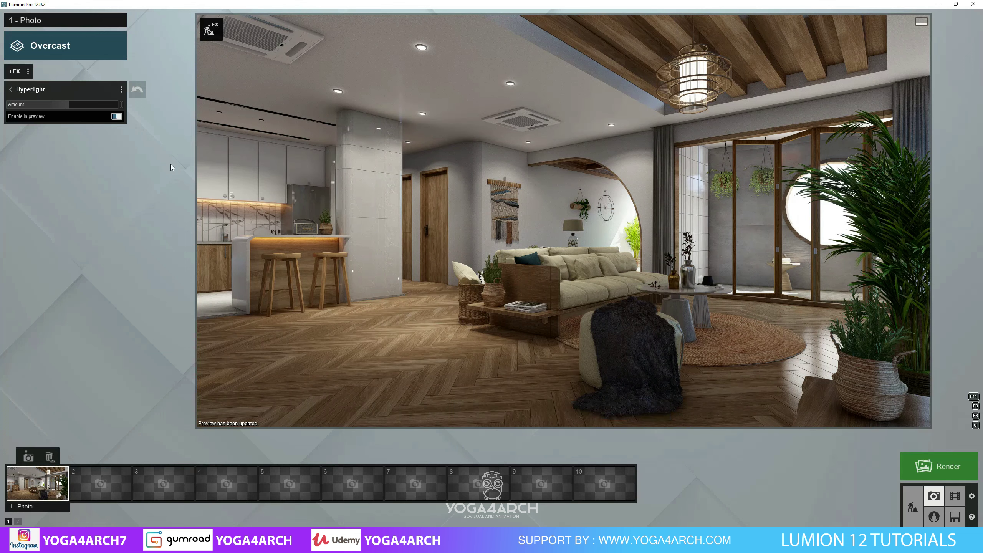
{"action": "mouse_move", "coordinate": [69, 104]}
{"action": "left_click_drag", "start_coordinate": [71, 104], "coordinate": [74, 104]}
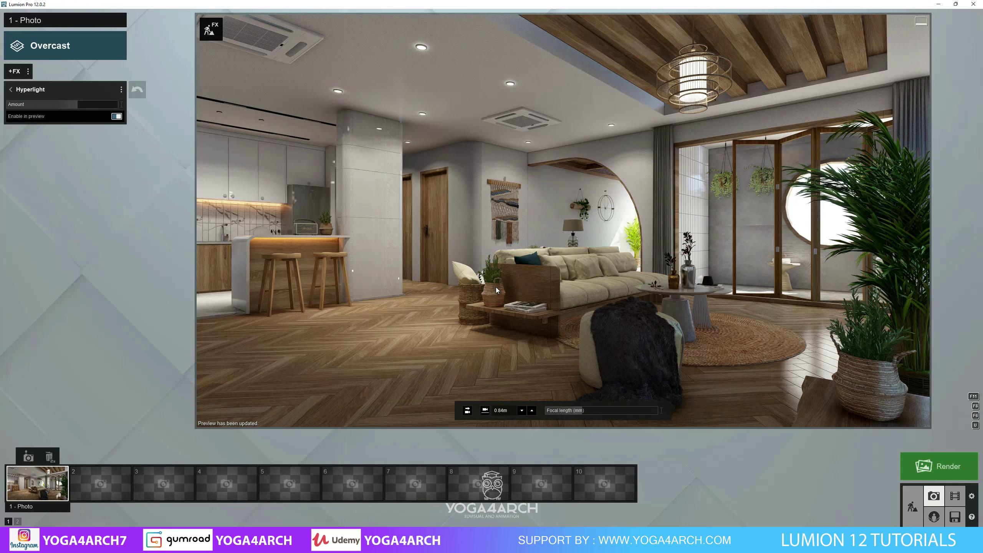
- In Color Correction, lower Limit low and refresh the preview
{"action": "left_click", "coordinate": [11, 90]}
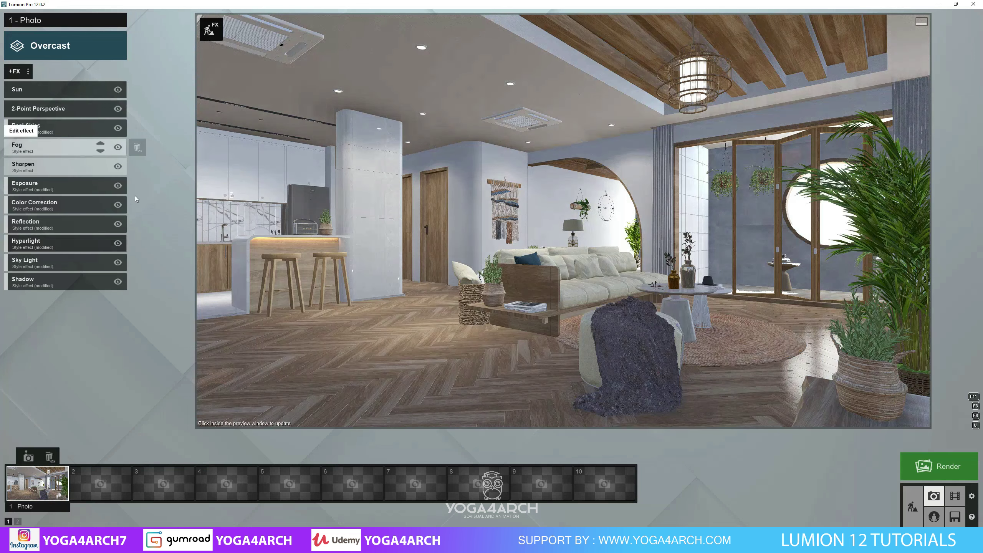
{"action": "left_click", "coordinate": [66, 203]}
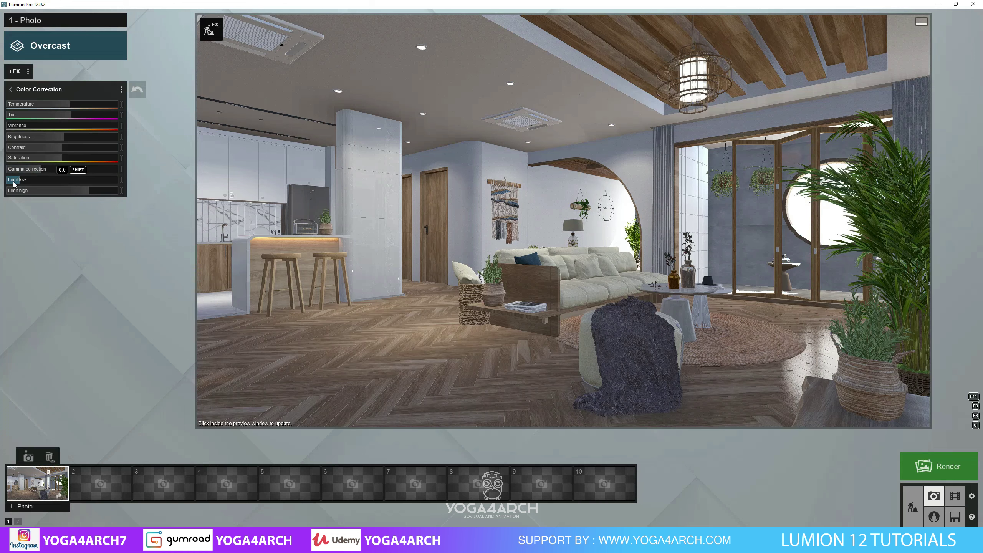
{"action": "left_click_drag", "start_coordinate": [19, 181], "coordinate": [12, 182]}
{"action": "left_click", "coordinate": [390, 244]}
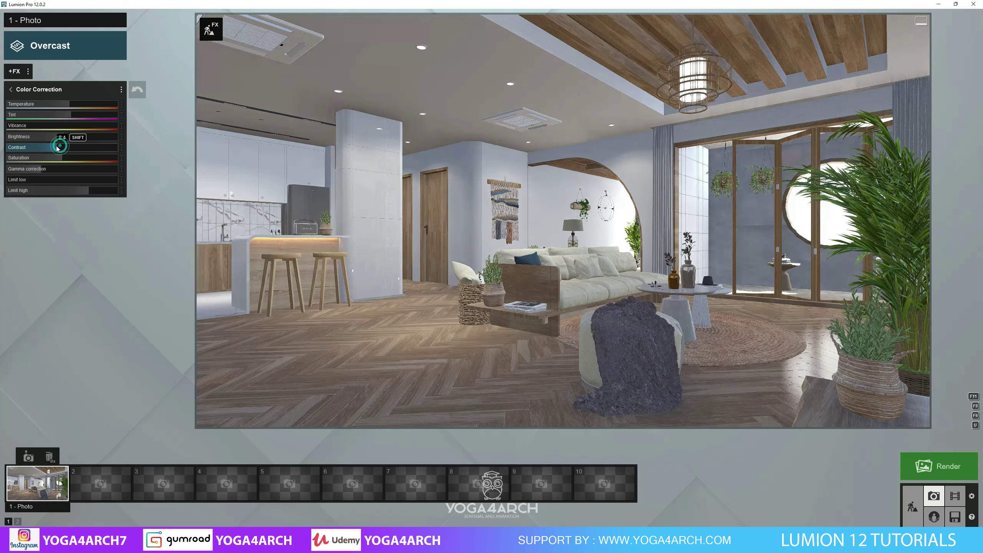
- Lower the Contrast and raise Limit high to about 0.8
{"action": "left_click_drag", "start_coordinate": [60, 148], "coordinate": [56, 147]}
{"action": "left_click", "coordinate": [542, 278]}
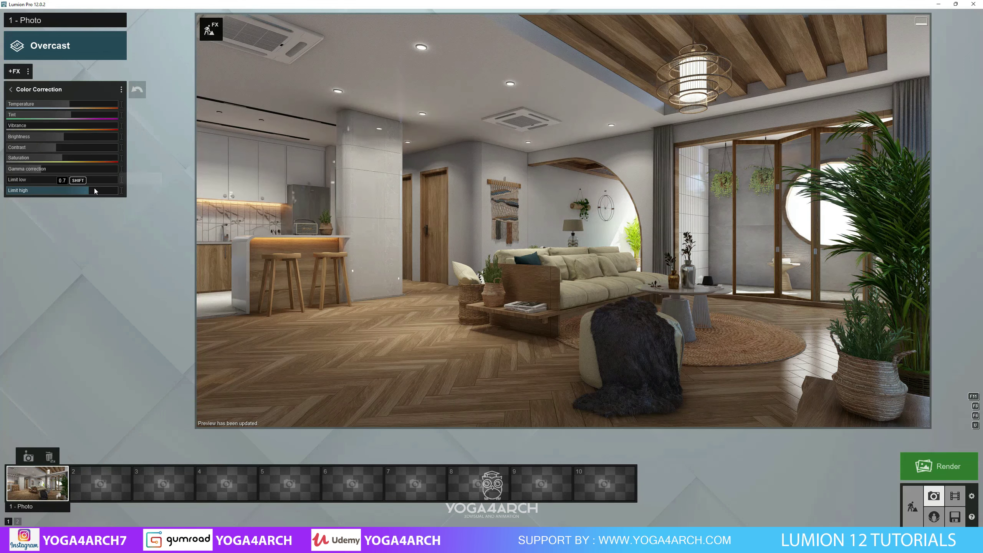
{"action": "left_click_drag", "start_coordinate": [89, 191], "coordinate": [99, 191]}
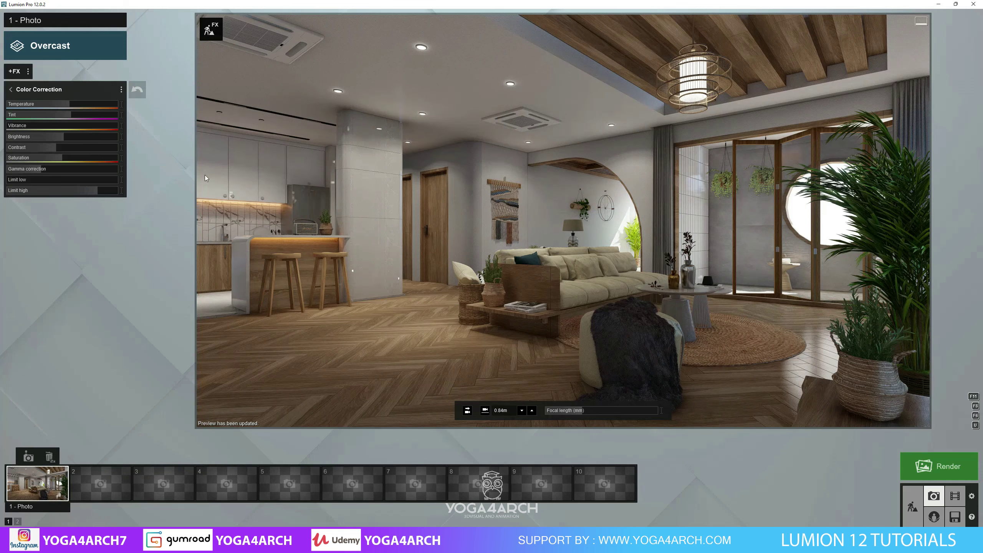
{"action": "left_click_drag", "start_coordinate": [95, 190], "coordinate": [93, 190]}
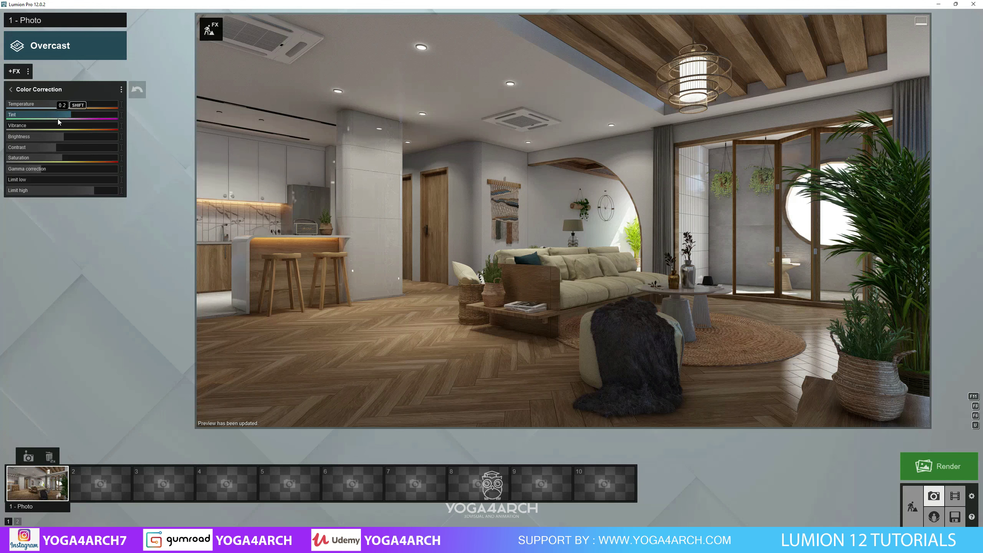
- Lower the colour-correction Tint to 0.1, trying Brightness 0.4 before restoring it to 0.5
{"action": "left_click_drag", "start_coordinate": [72, 118], "coordinate": [66, 116]}
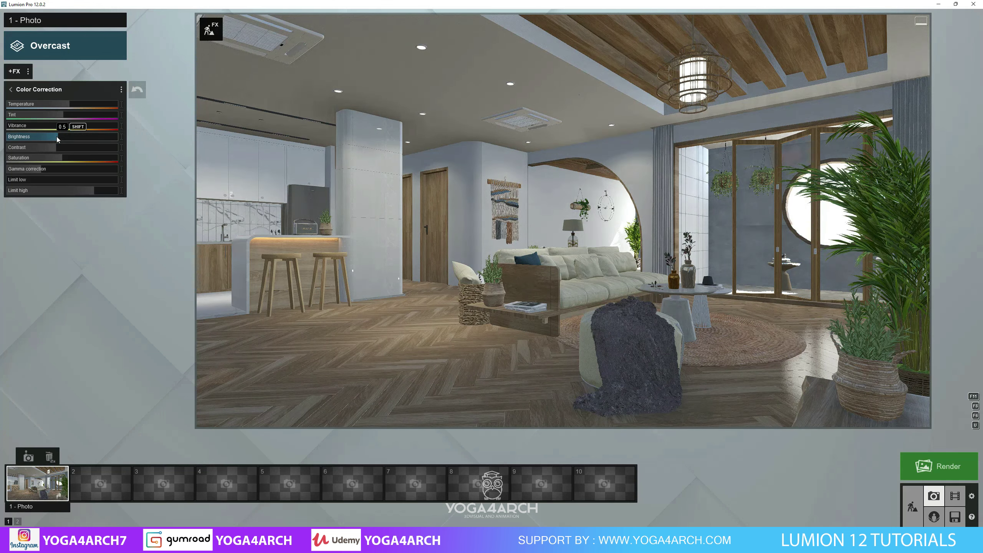
{"action": "left_click_drag", "start_coordinate": [63, 138], "coordinate": [55, 139]}
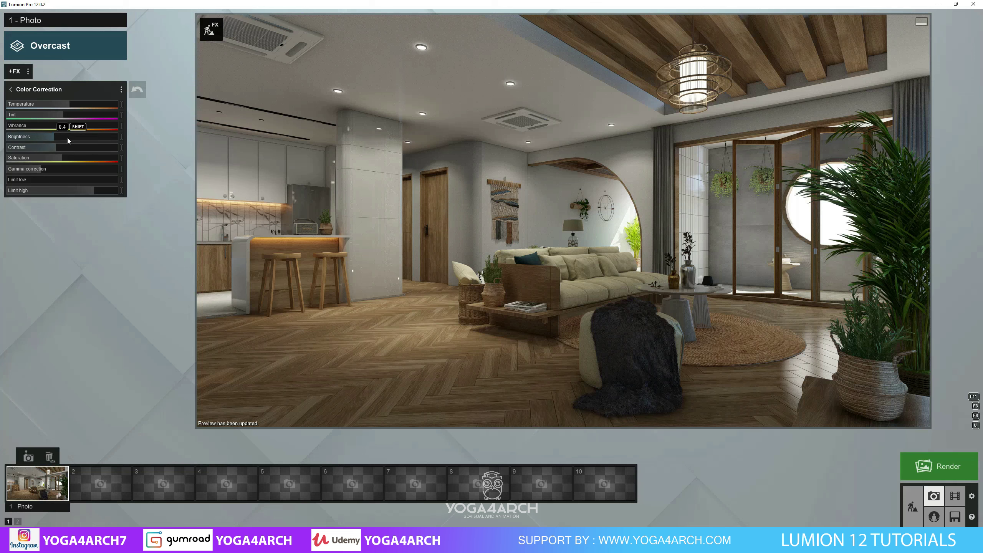
{"action": "left_click", "coordinate": [53, 137]}
{"action": "left_click_drag", "start_coordinate": [53, 136], "coordinate": [64, 139]}
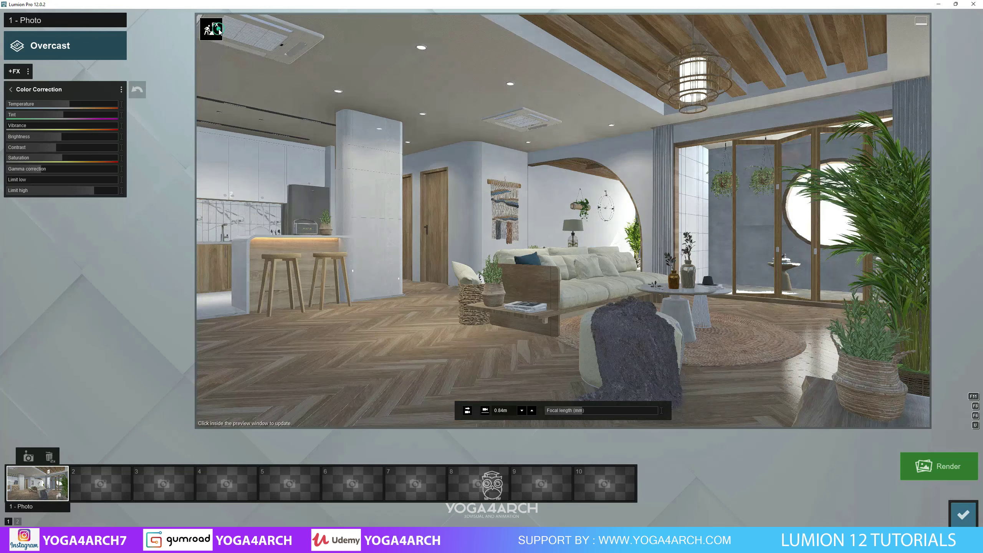
- Adjust the pendant lamp's Omni Light brightness and check the result in the photo preview
{"action": "left_click", "coordinate": [223, 32]}
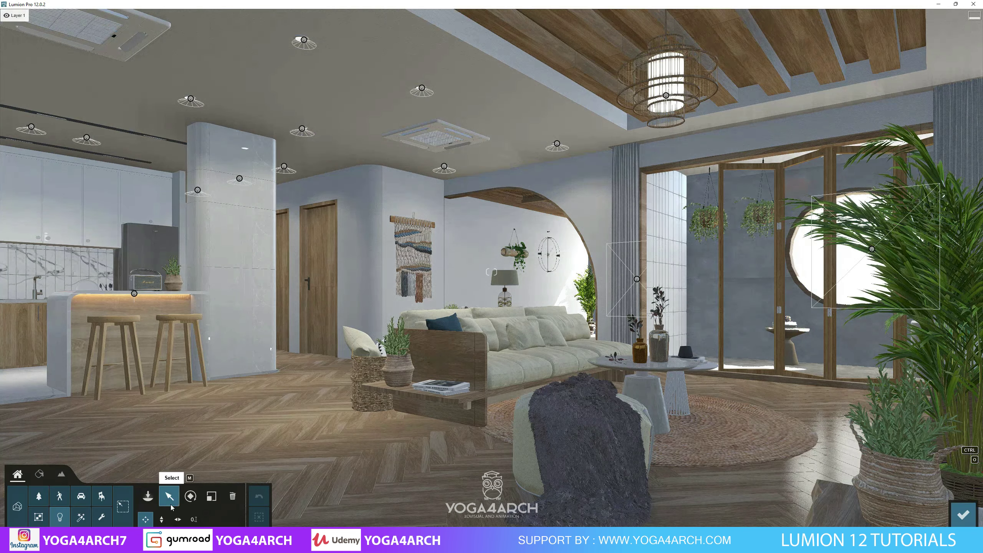
{"action": "left_click", "coordinate": [171, 504]}
{"action": "left_click", "coordinate": [666, 96]}
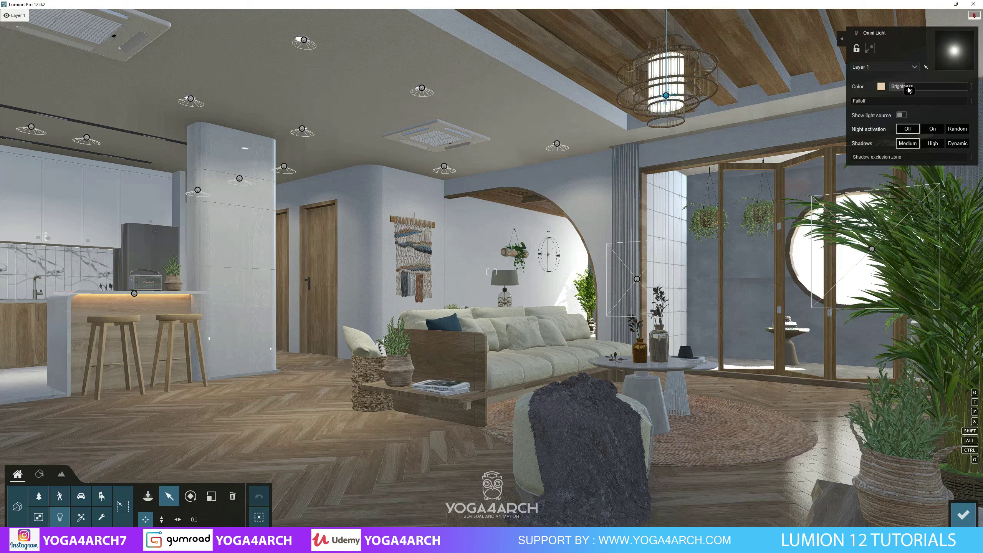
{"action": "left_click_drag", "start_coordinate": [909, 90], "coordinate": [913, 92]}
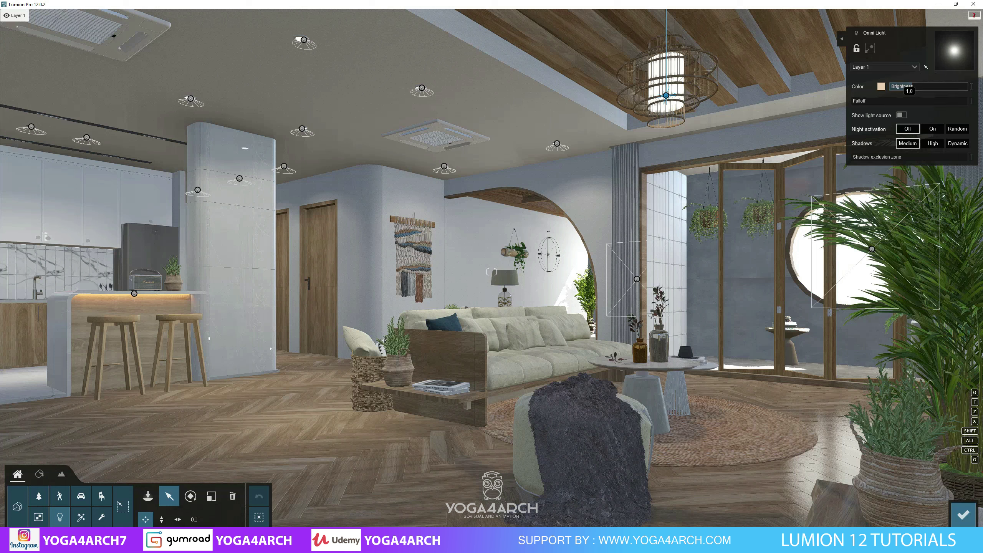
{"action": "left_click", "coordinate": [965, 516]}
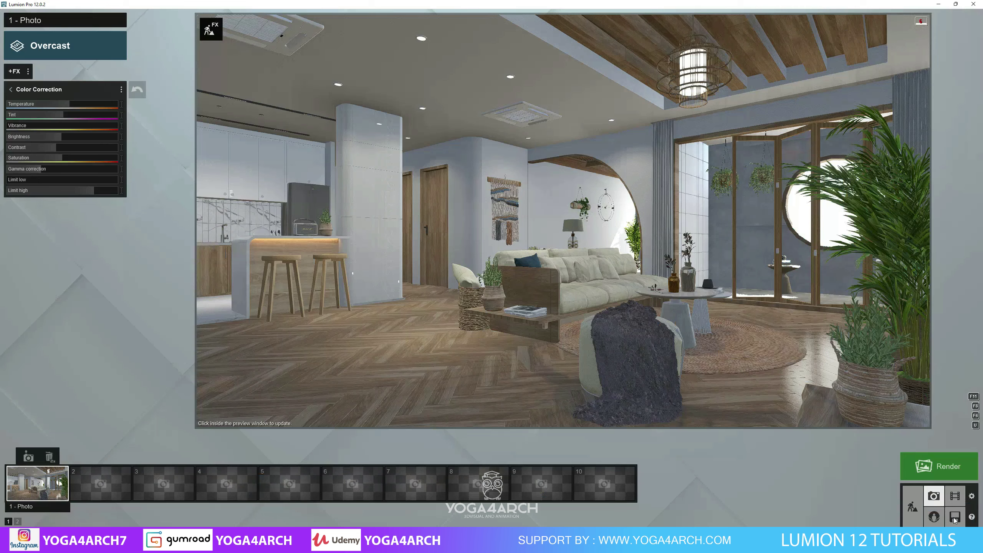
{"action": "left_click", "coordinate": [477, 273]}
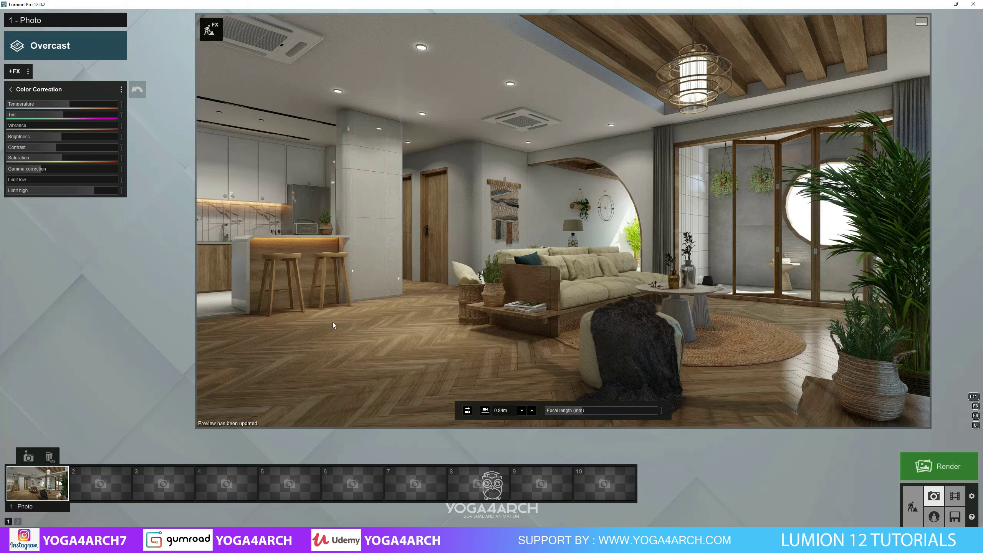
- Set the living-area ceiling spotlights to 5.8 and the two kitchen lamps to about 6.7
{"action": "left_click", "coordinate": [210, 29]}
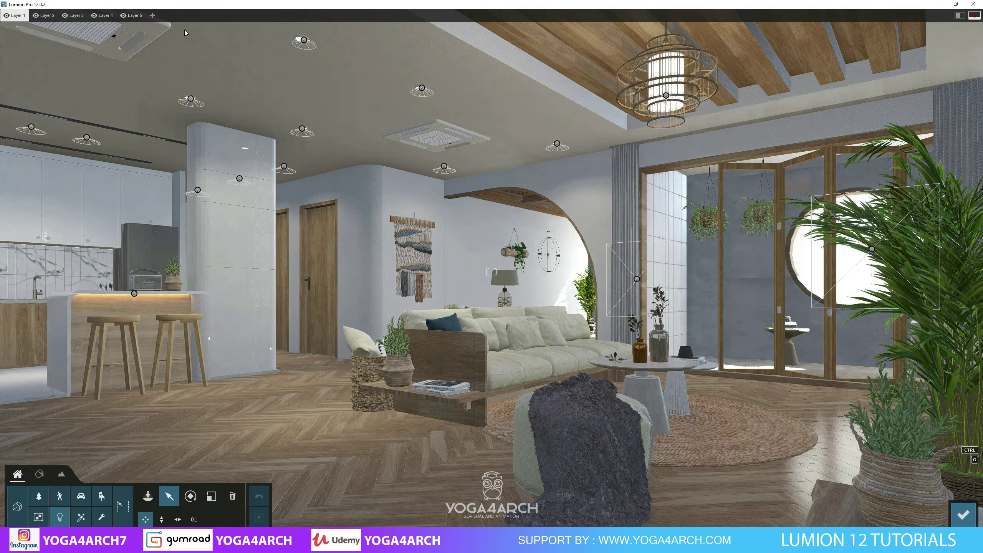
{"action": "left_click_drag", "start_coordinate": [182, 28], "coordinate": [440, 148], "text": "ctrl"}
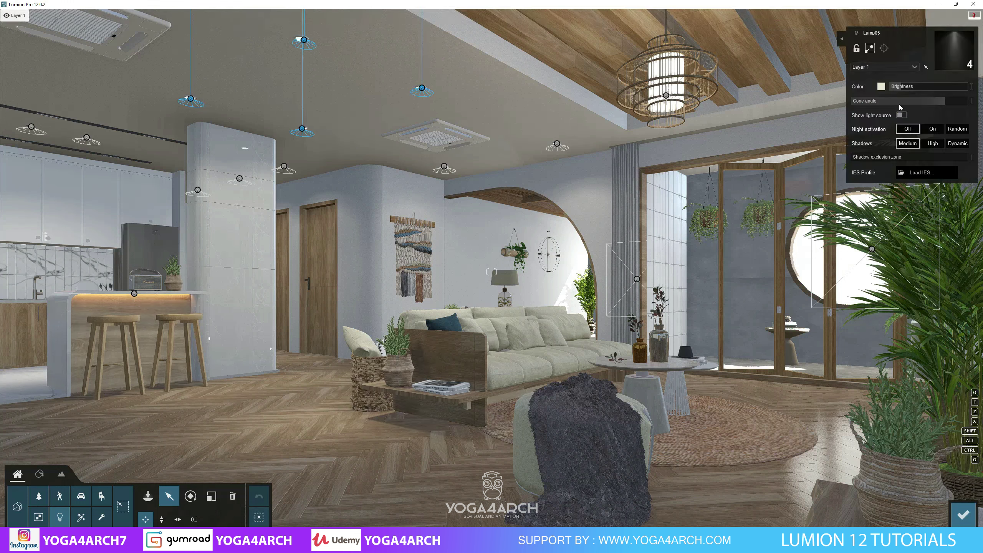
{"action": "left_click_drag", "start_coordinate": [902, 89], "coordinate": [901, 90]}
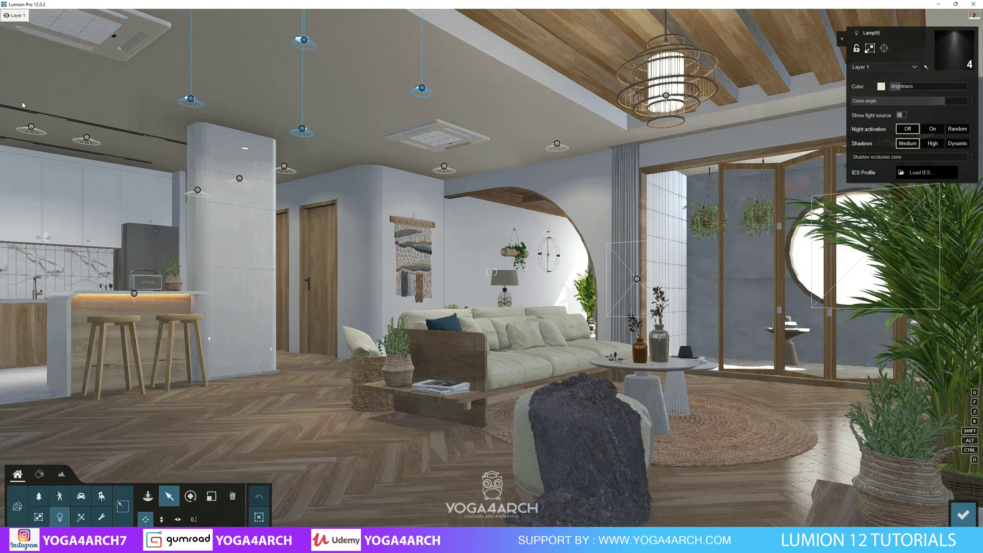
{"action": "left_click_drag", "start_coordinate": [15, 109], "coordinate": [93, 145], "text": "ctrl"}
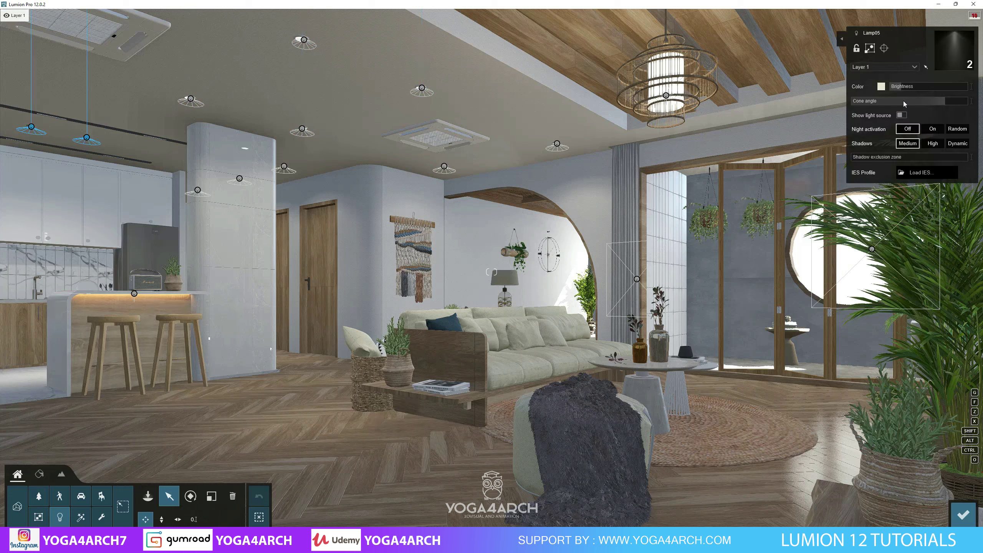
{"action": "mouse_move", "coordinate": [901, 87]}
{"action": "left_click", "coordinate": [898, 86]}
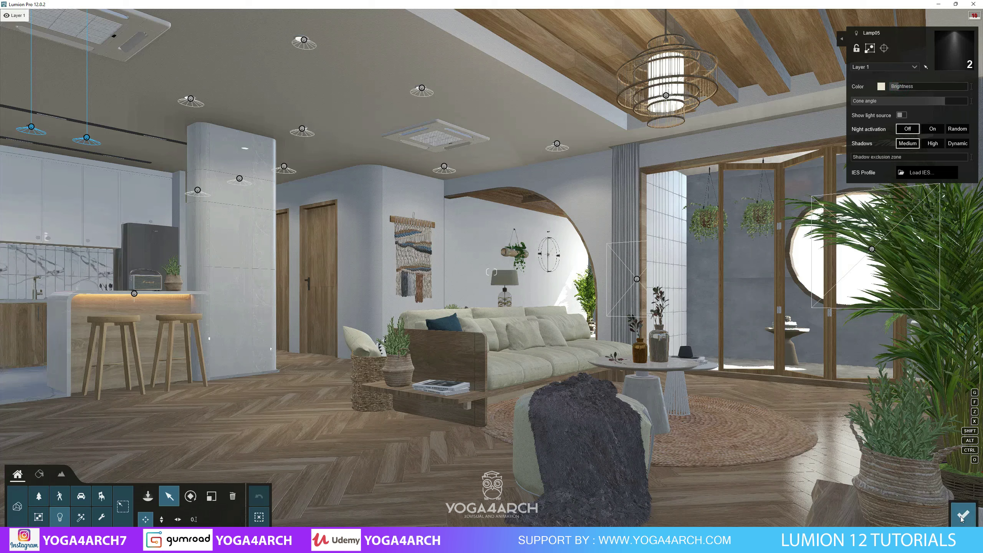
- Refresh the Photo 1 preview with the retuned lights, briefly opening and closing the effect options
{"action": "left_click", "coordinate": [956, 496]}
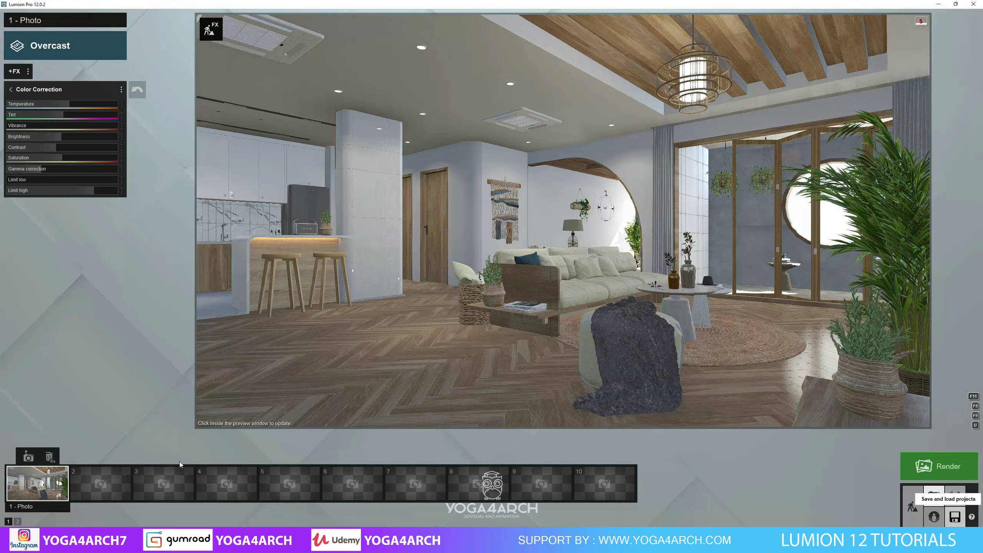
{"action": "left_click", "coordinate": [460, 281]}
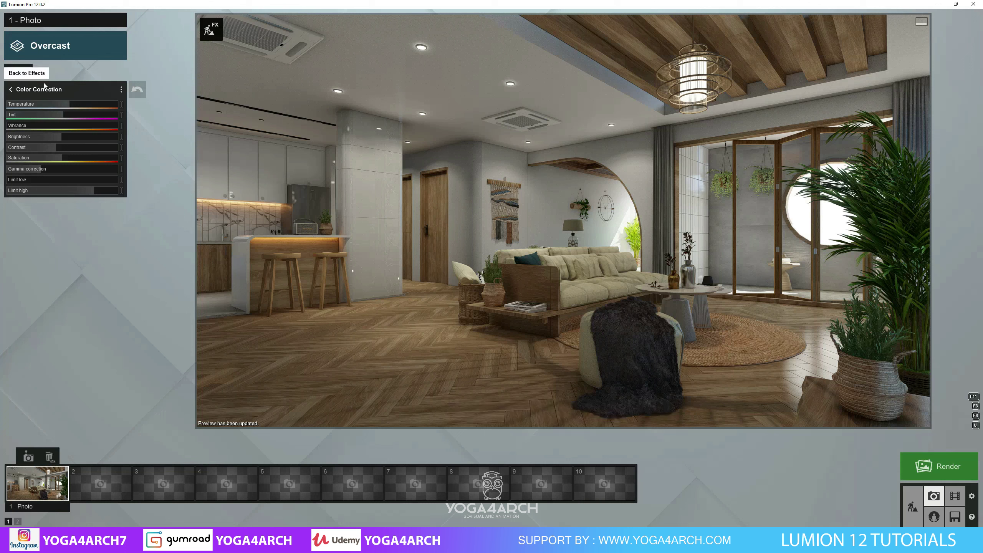
{"action": "left_click", "coordinate": [28, 71]}
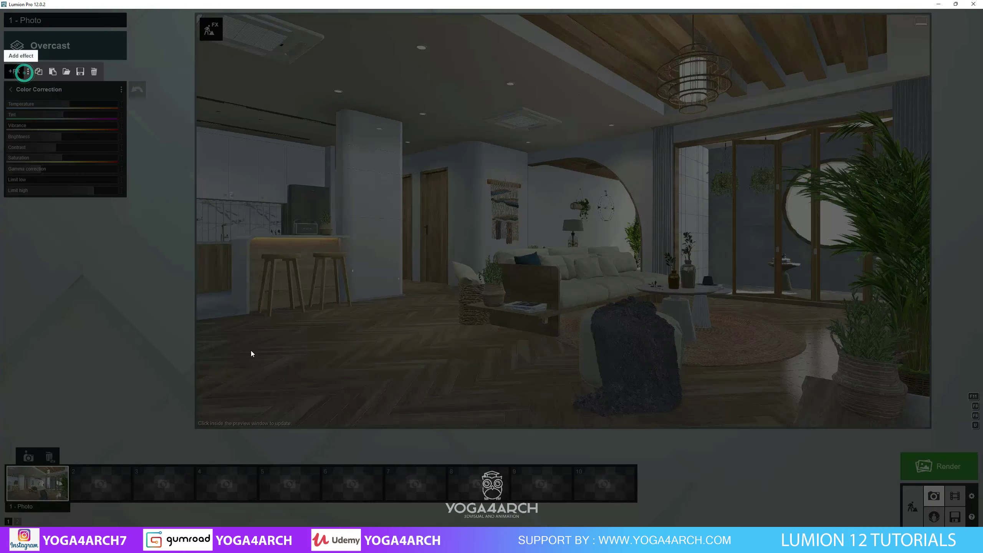
{"action": "left_click", "coordinate": [111, 293]}
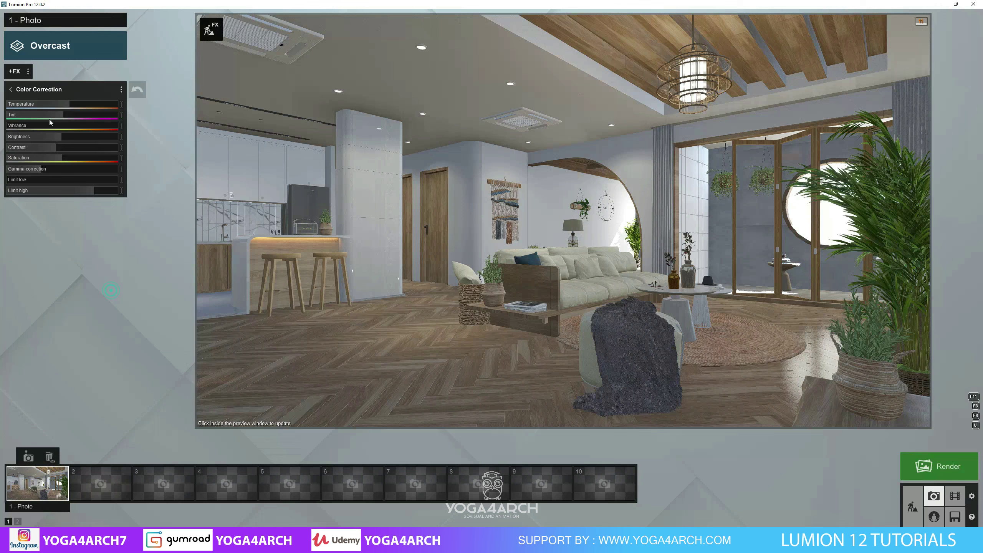
- Add Analog Color Lab from Enhancements, raising its Style and setting Amount very low
{"action": "left_click", "coordinate": [18, 71]}
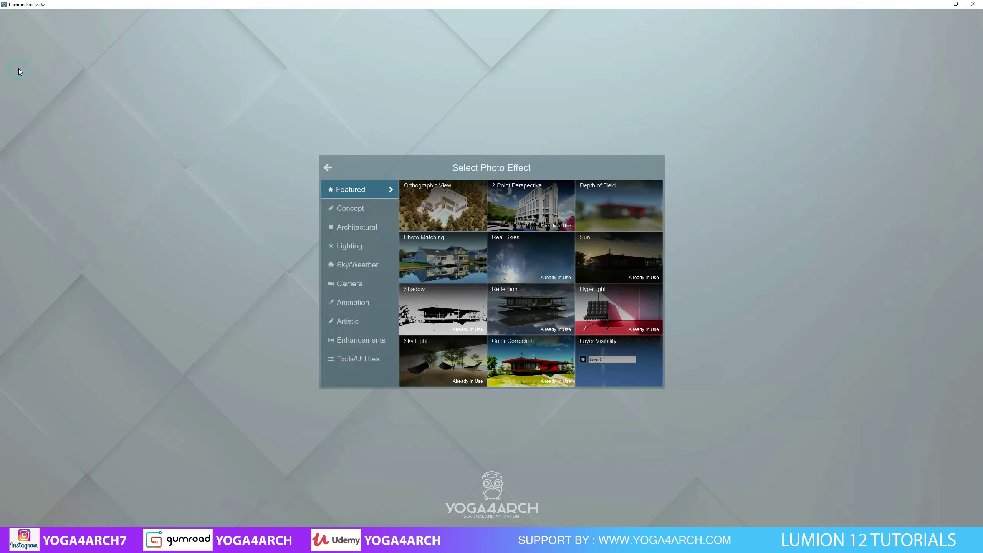
{"action": "left_click", "coordinate": [365, 341]}
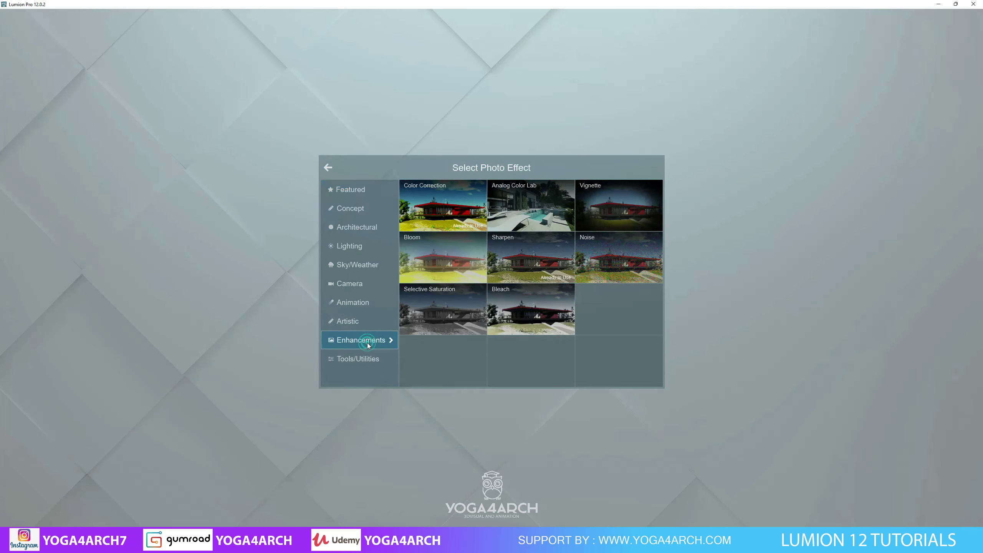
{"action": "left_click", "coordinate": [548, 203]}
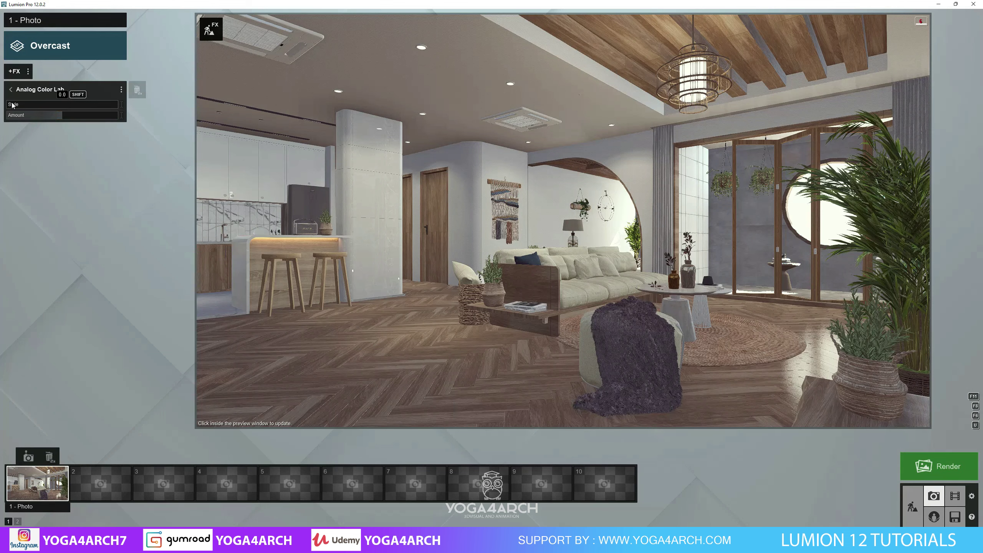
{"action": "mouse_move", "coordinate": [12, 105]}
{"action": "left_mouse_down"}
{"action": "mouse_move", "coordinate": [84, 109]}
{"action": "mouse_move", "coordinate": [6, 116]}
{"action": "left_mouse_up"}
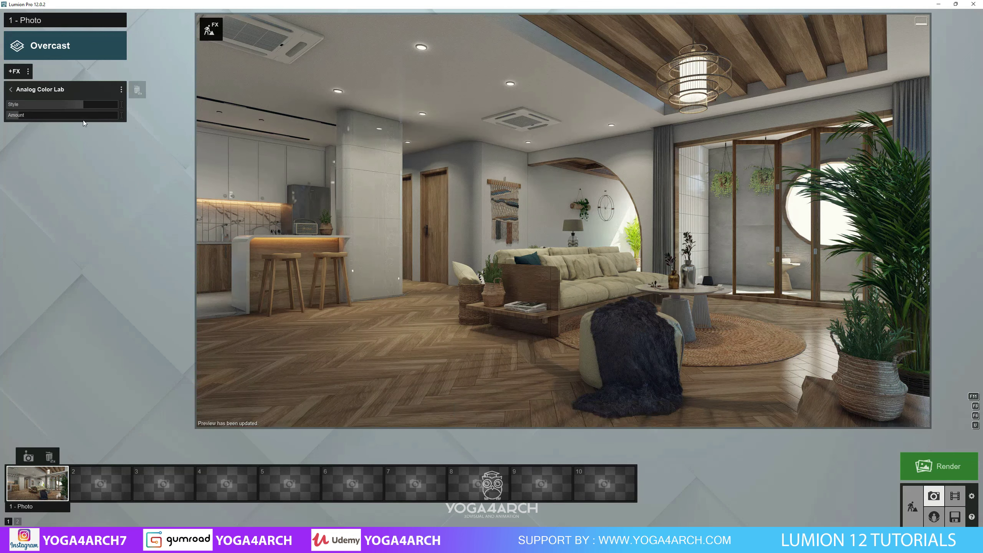
{"action": "left_click_drag", "start_coordinate": [84, 103], "coordinate": [103, 106]}
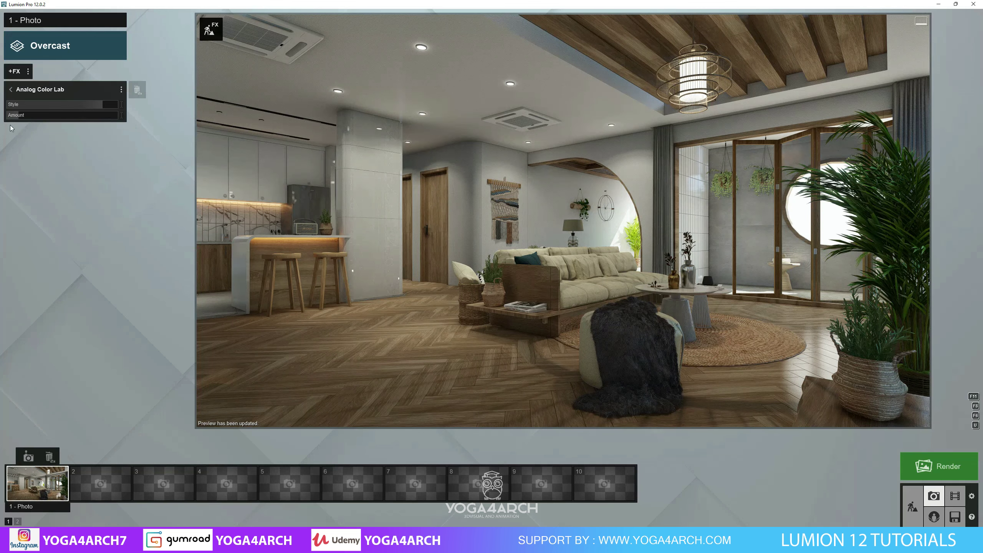
{"action": "left_click", "coordinate": [14, 115]}
- Add a Bloom effect from Enhancements and turn its Amount down
{"action": "left_click", "coordinate": [14, 71]}
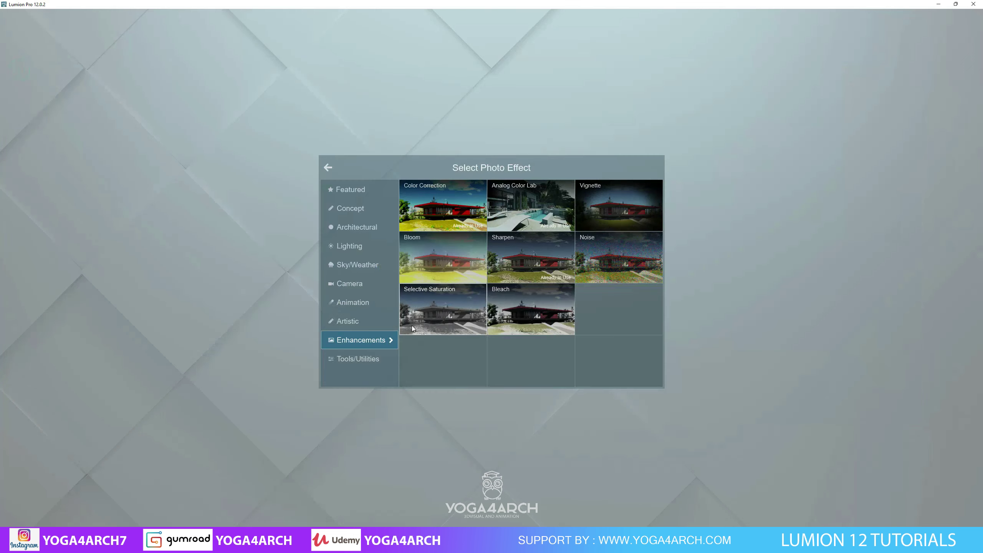
{"action": "left_click", "coordinate": [445, 257]}
{"action": "left_click_drag", "start_coordinate": [52, 101], "coordinate": [23, 103]}
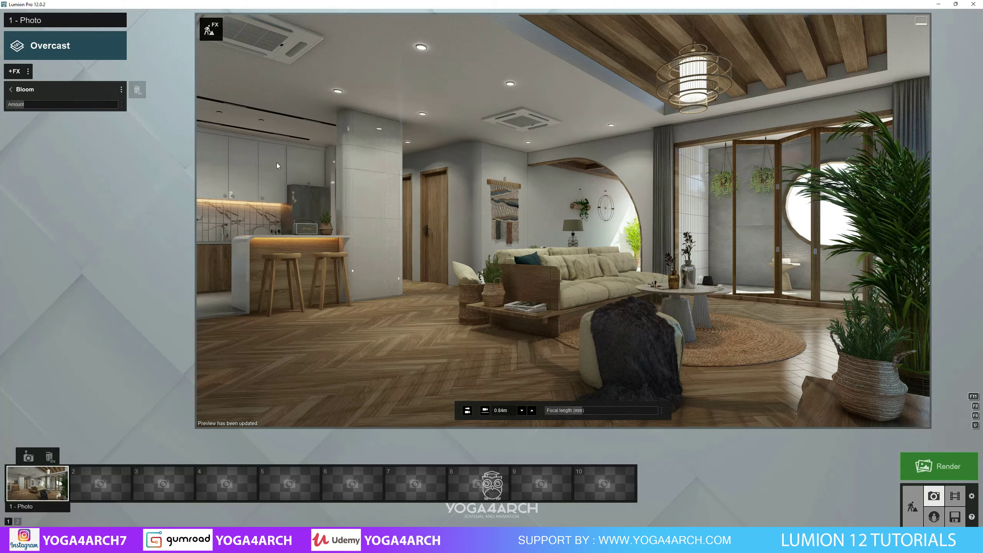
- Add Color Correction with Limit high lowered to 0.7, then refresh the preview
{"action": "left_click", "coordinate": [14, 71]}
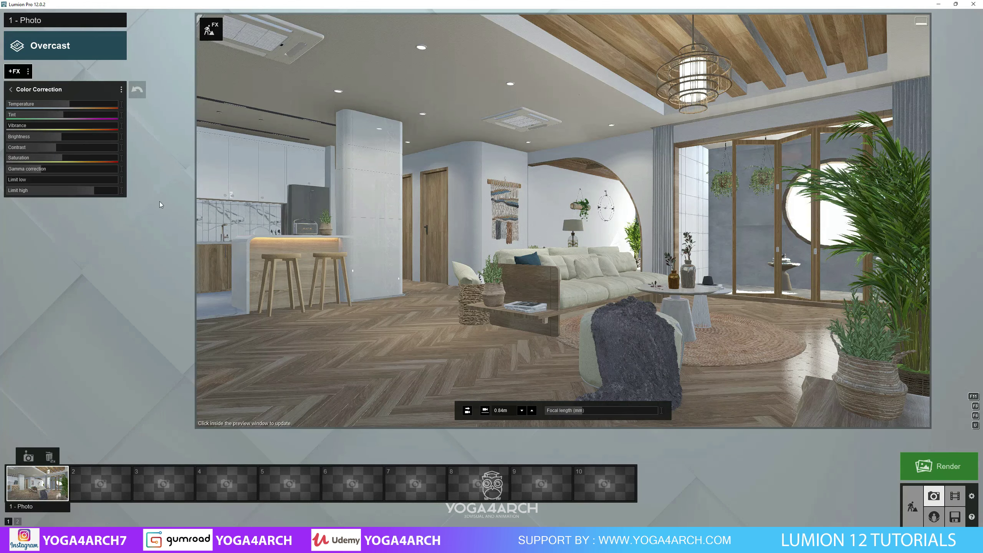
{"action": "left_click_drag", "start_coordinate": [93, 191], "coordinate": [80, 191]}
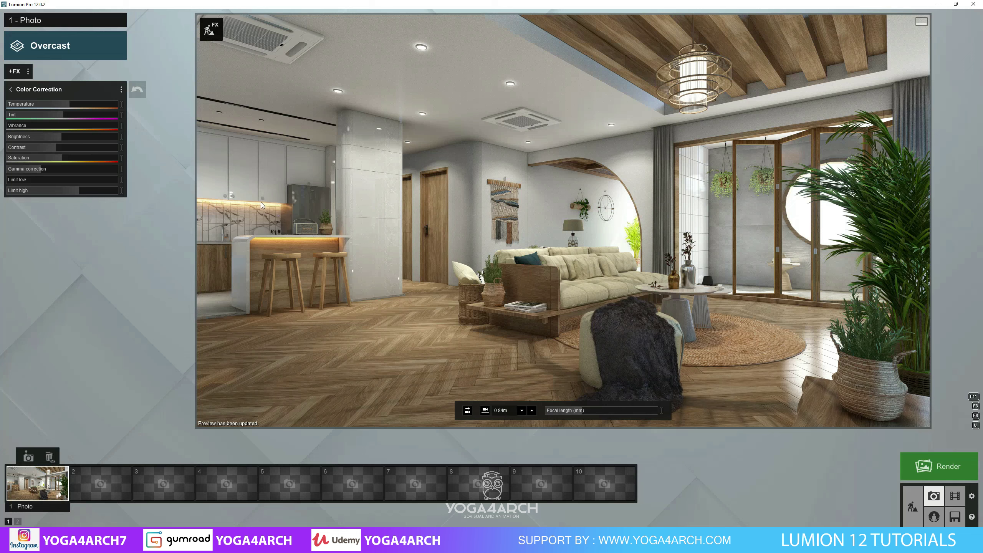
{"action": "left_click", "coordinate": [10, 182]}
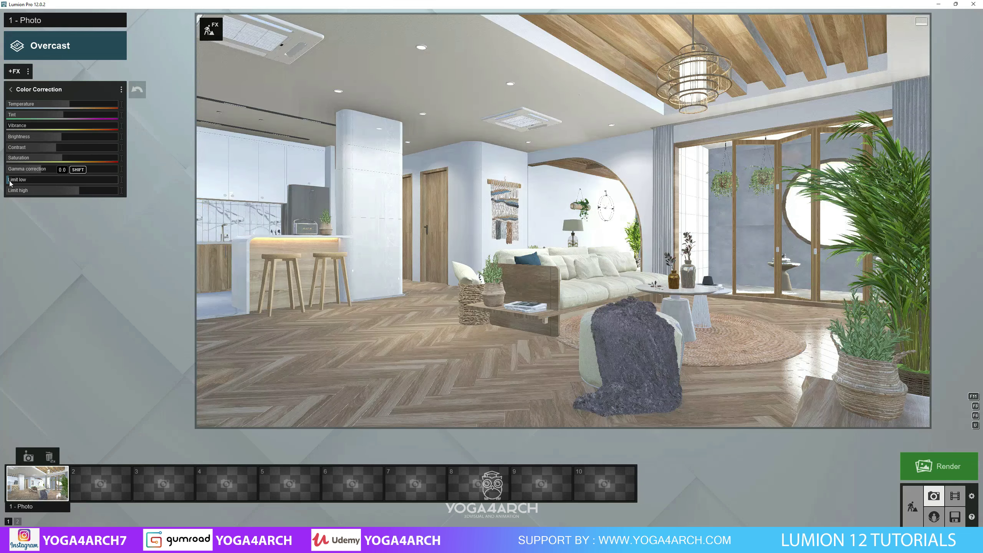
{"action": "left_click", "coordinate": [367, 279]}
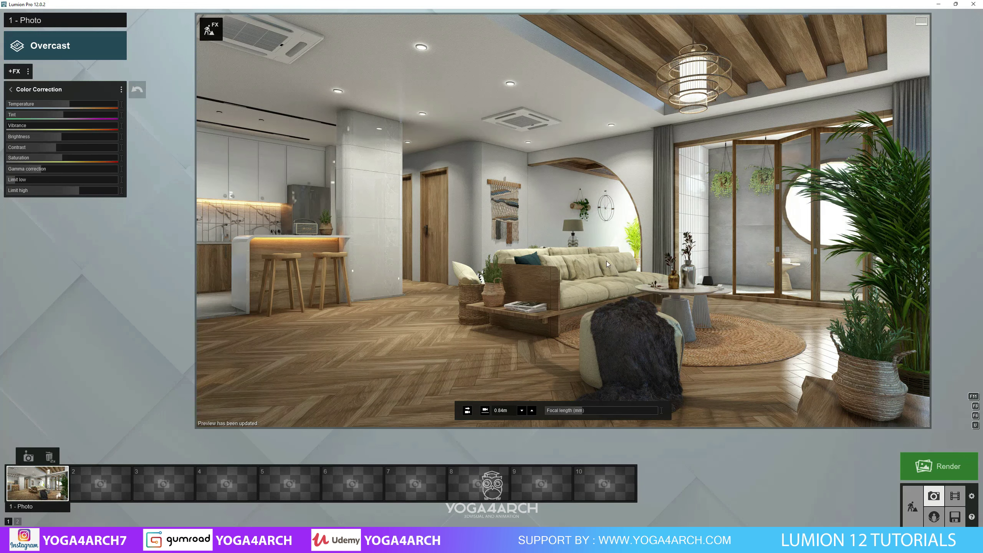
- Add Global Illumination from the Lighting effects category
{"action": "left_click", "coordinate": [15, 71]}
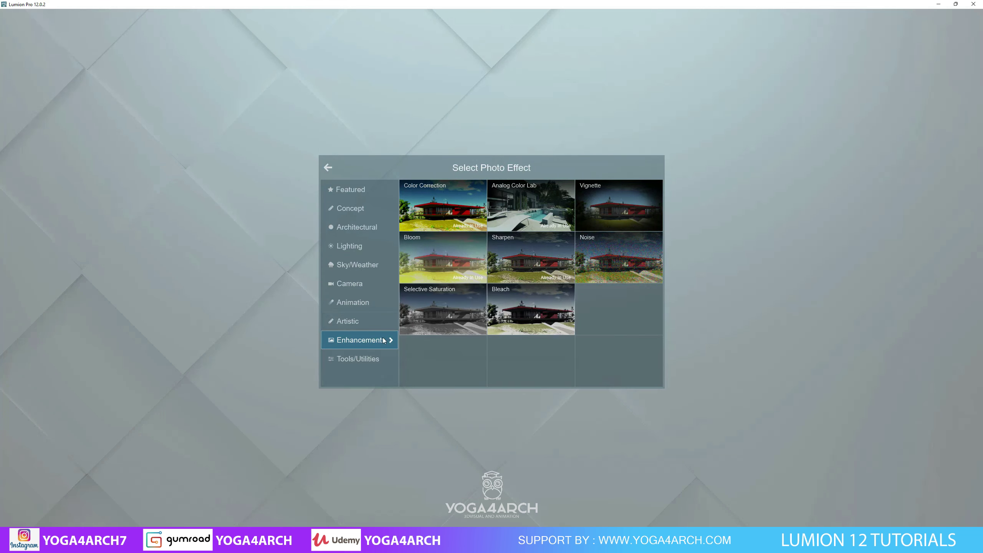
{"action": "left_click", "coordinate": [371, 356]}
{"action": "left_click", "coordinate": [368, 326]}
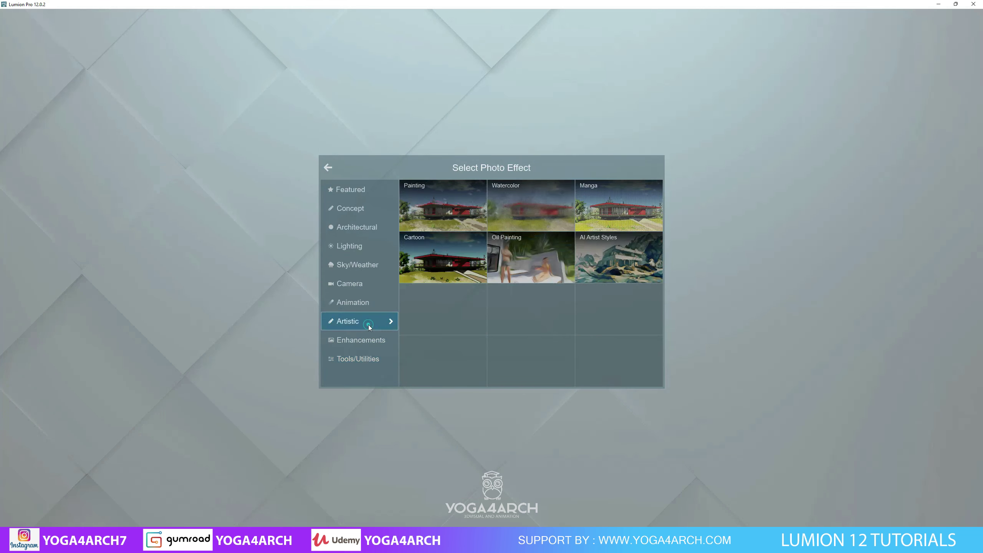
{"action": "left_click", "coordinate": [370, 246]}
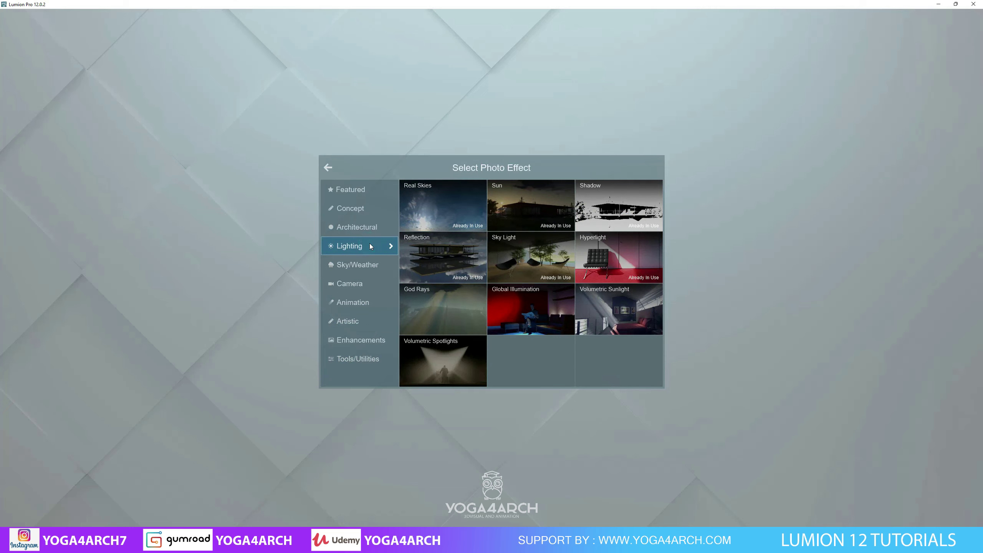
{"action": "left_click", "coordinate": [550, 305]}
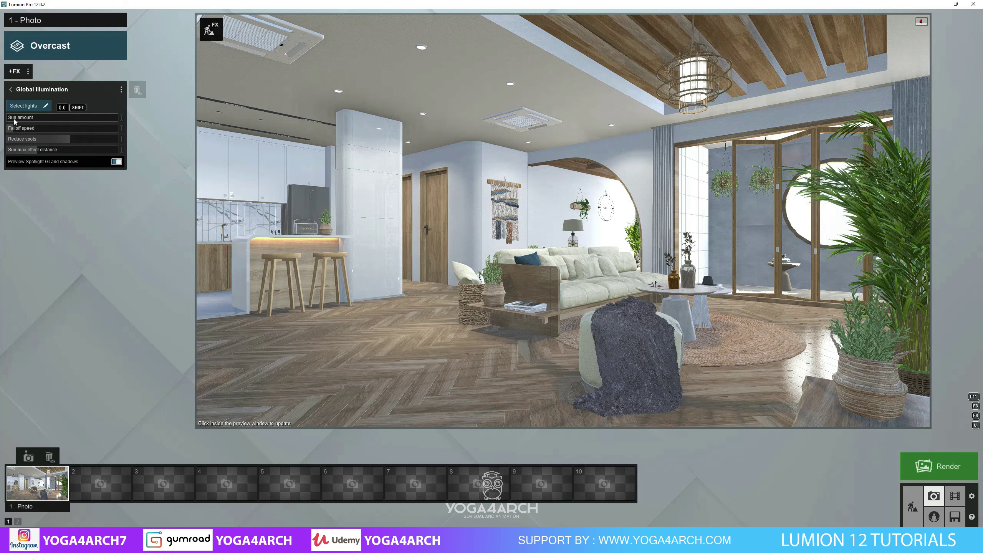
- Balance the Global Illumination sun amount and falloff speed to avoid an overbright room
{"action": "left_click", "coordinate": [26, 119]}
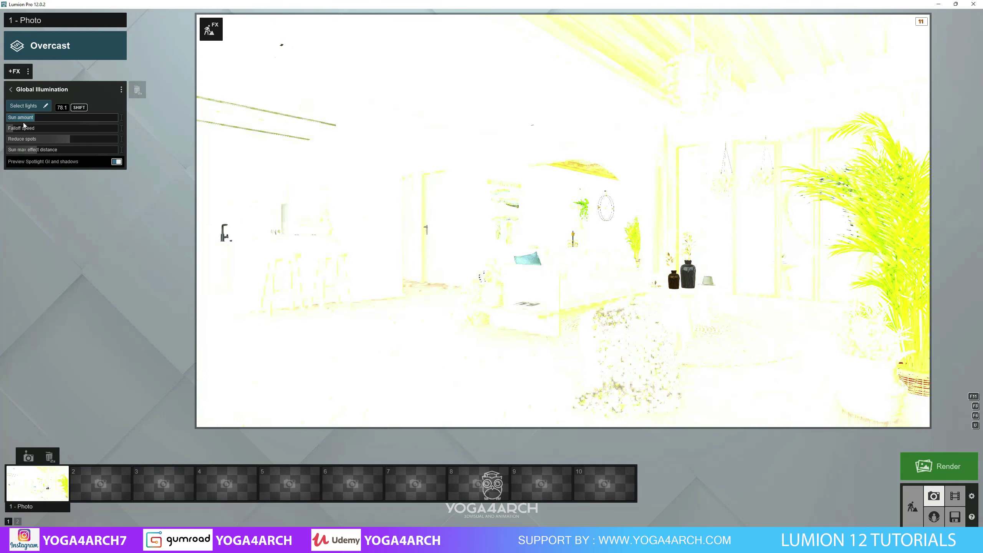
{"action": "left_click", "coordinate": [20, 123]}
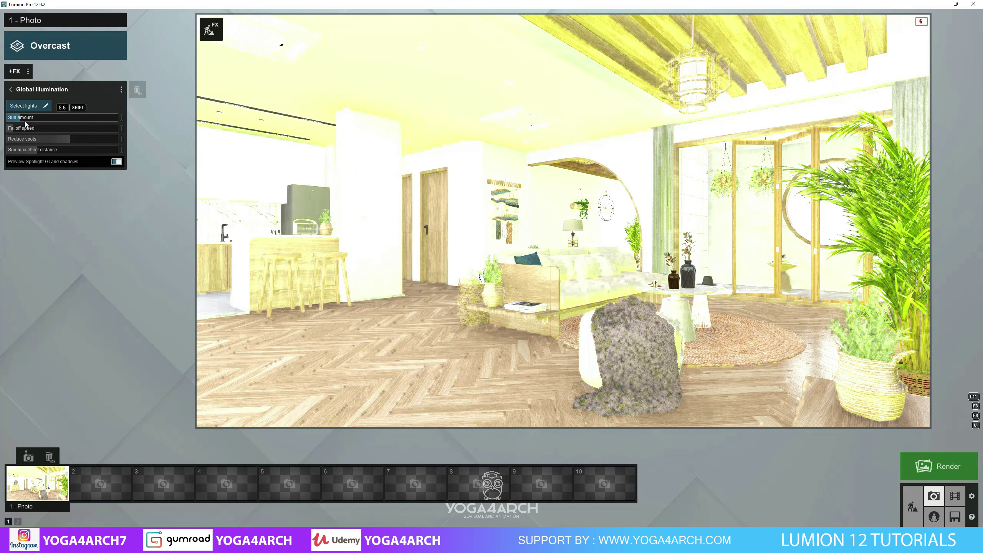
{"action": "left_click_drag", "start_coordinate": [25, 124], "coordinate": [46, 128]}
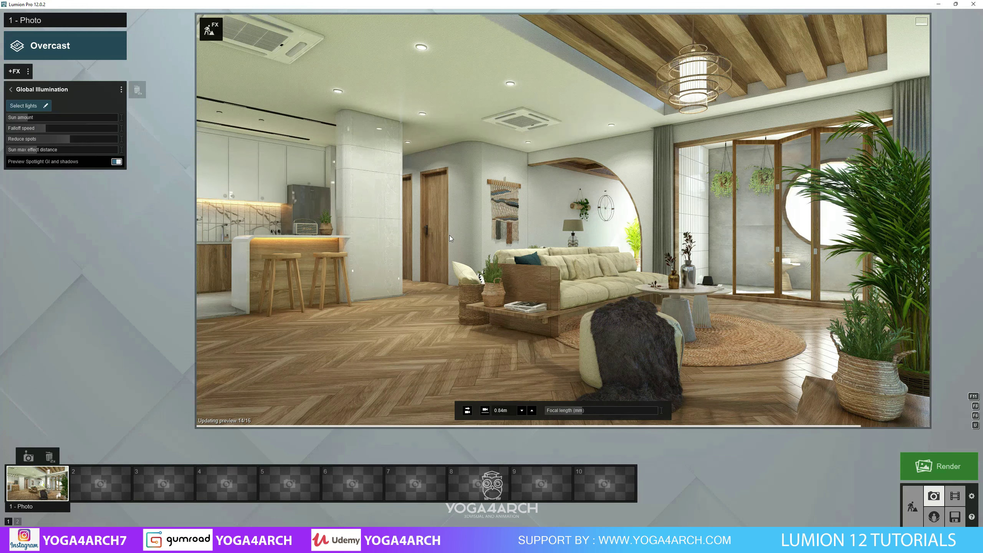
{"action": "left_click", "coordinate": [23, 121]}
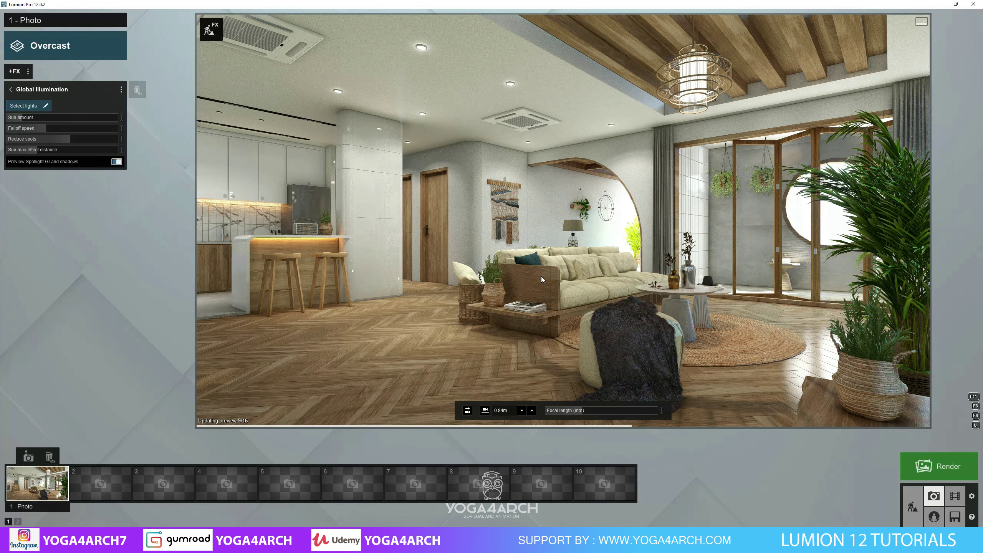
{"action": "left_click", "coordinate": [20, 118]}
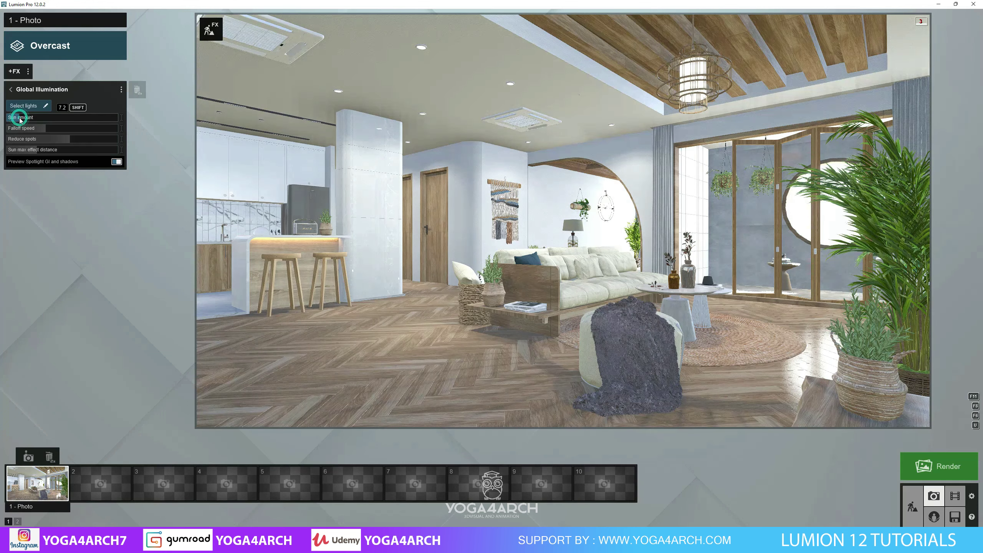
{"action": "left_click", "coordinate": [42, 128]}
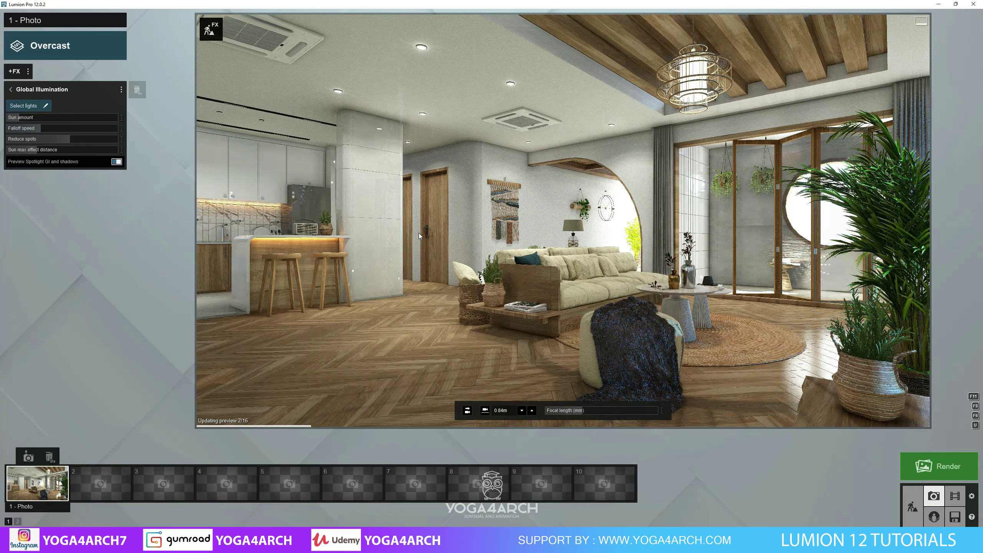
{"action": "left_click", "coordinate": [16, 119]}
{"action": "left_click", "coordinate": [34, 130]}
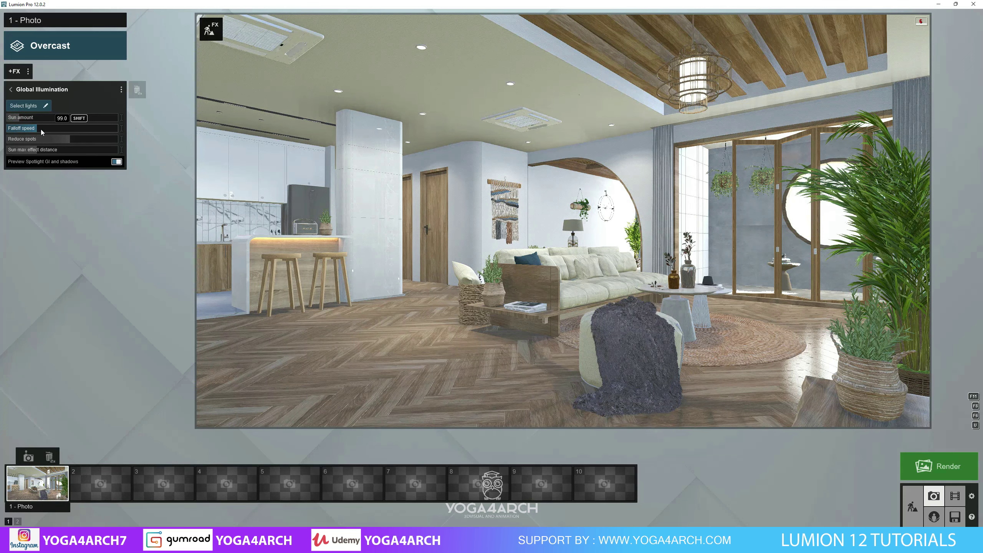
{"action": "left_click", "coordinate": [41, 129]}
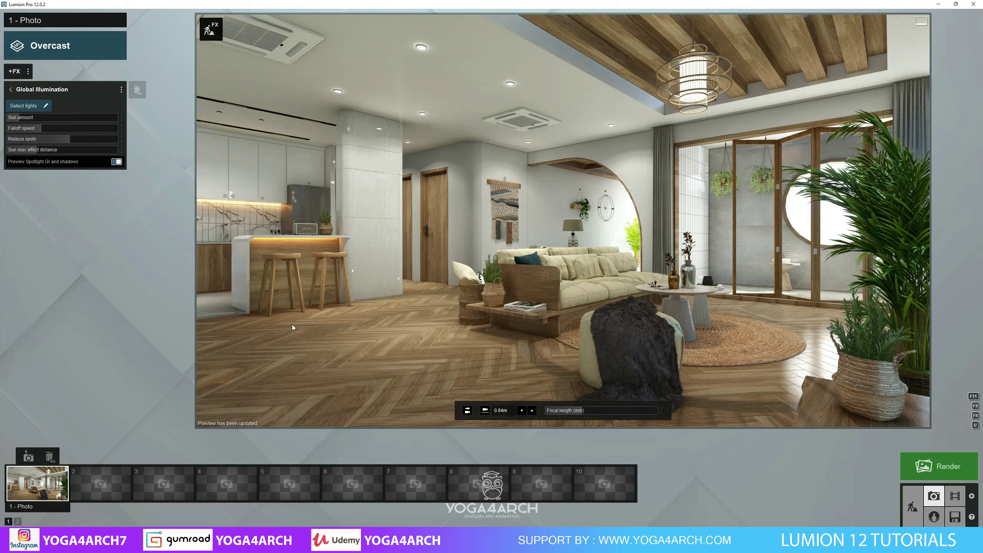
- Tint the floor material dark red with colorization settled at 0.2
{"action": "left_click", "coordinate": [906, 502]}
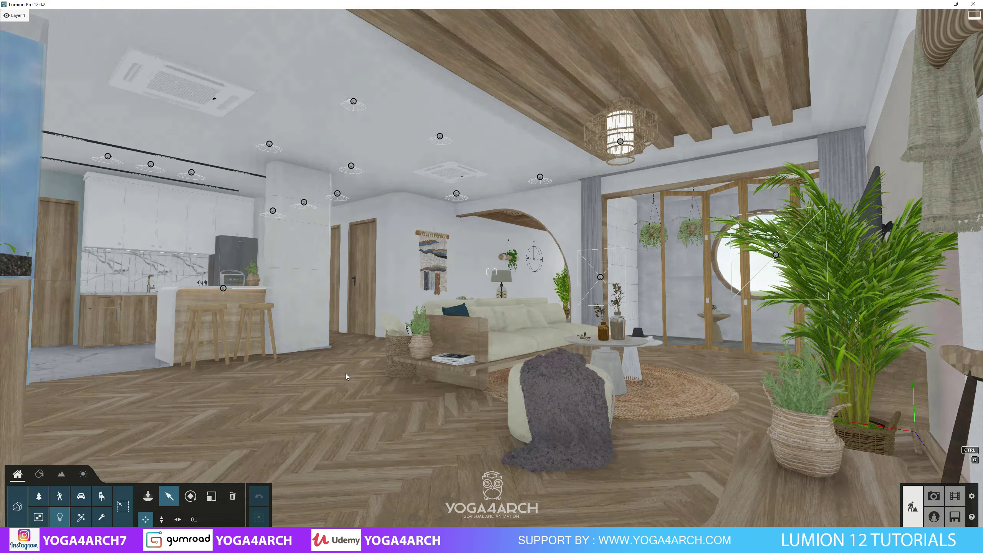
{"action": "left_click", "coordinate": [46, 476]}
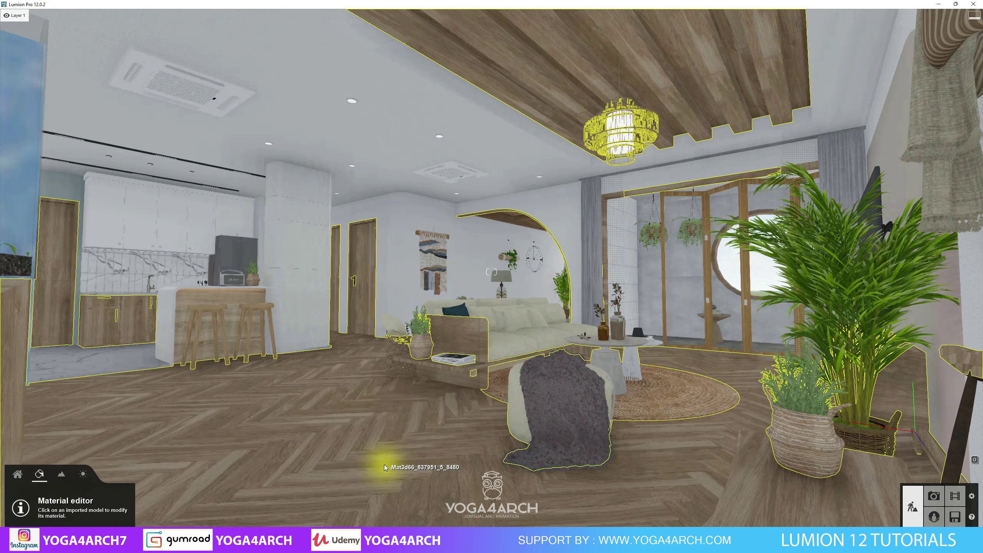
{"action": "left_click", "coordinate": [383, 467]}
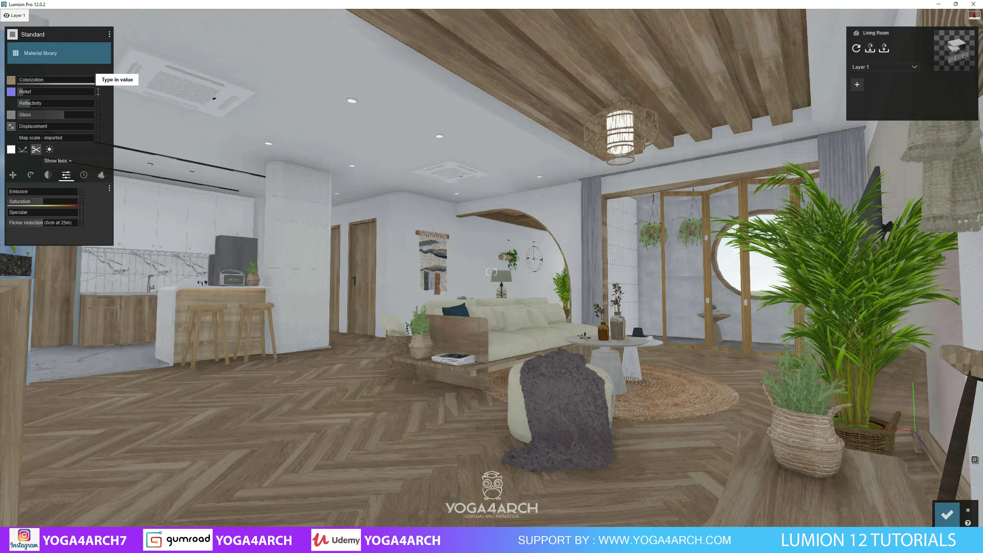
{"action": "mouse_move", "coordinate": [31, 80]}
{"action": "left_click_drag", "start_coordinate": [21, 81], "coordinate": [36, 84]}
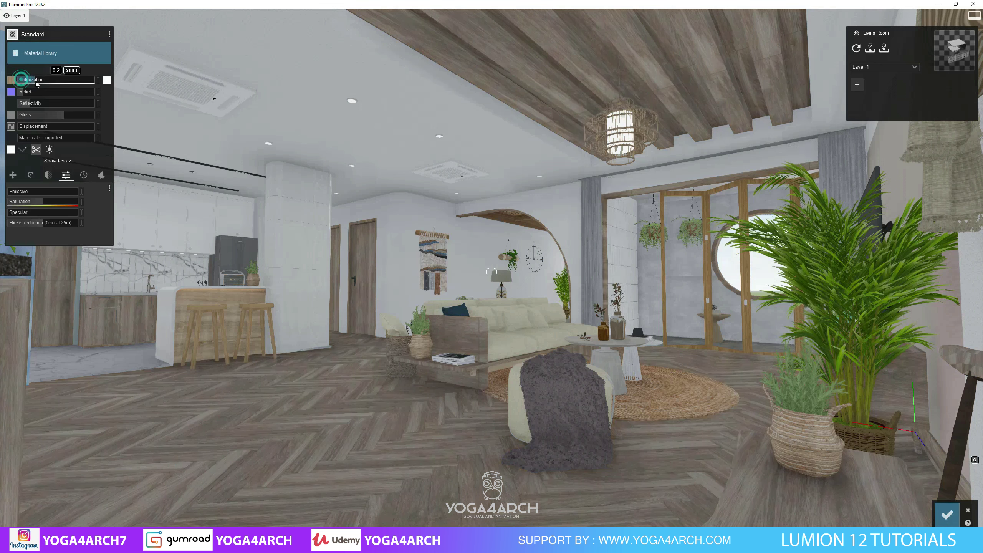
{"action": "left_click", "coordinate": [107, 80]}
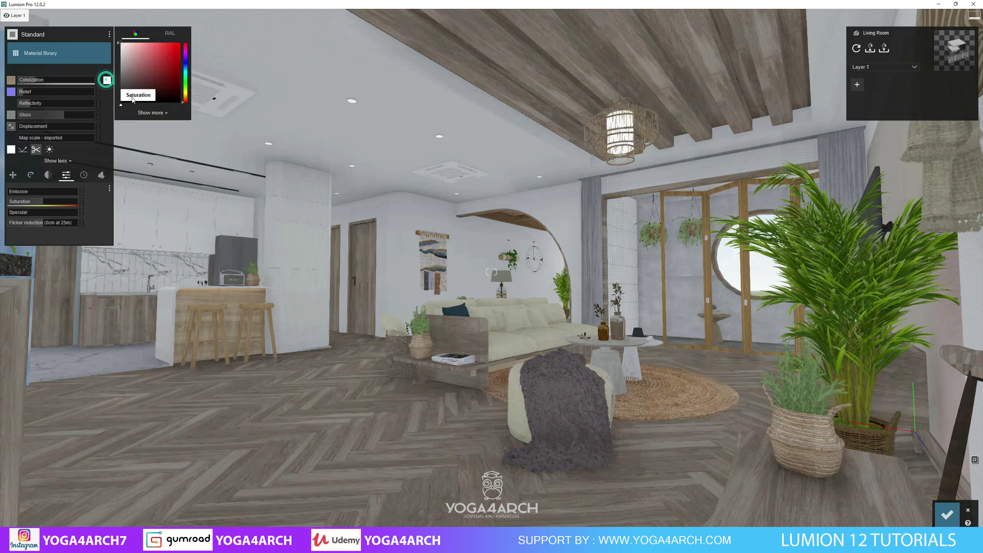
{"action": "left_click_drag", "start_coordinate": [128, 93], "coordinate": [108, 112]}
{"action": "mouse_move", "coordinate": [33, 80]}
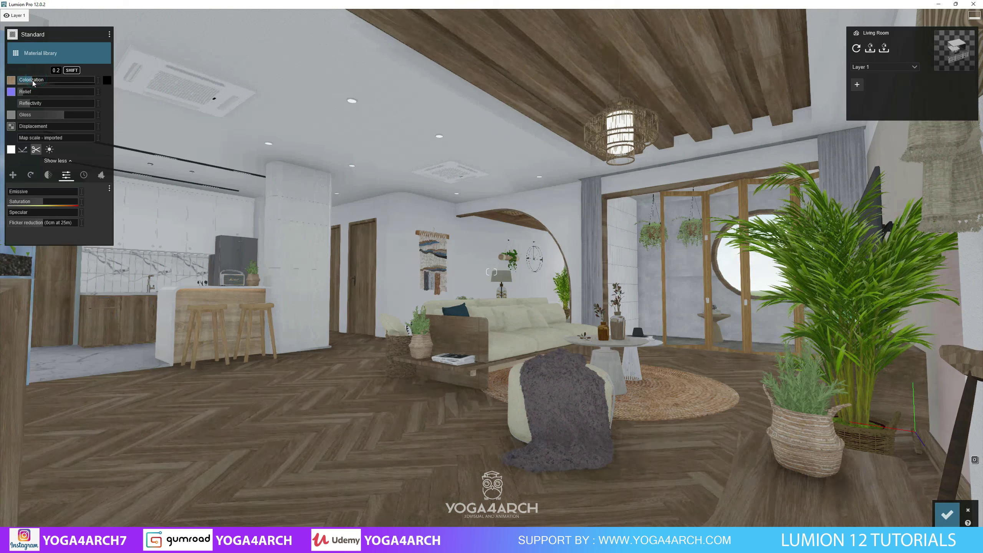
{"action": "left_click_drag", "start_coordinate": [33, 83], "coordinate": [36, 81]}
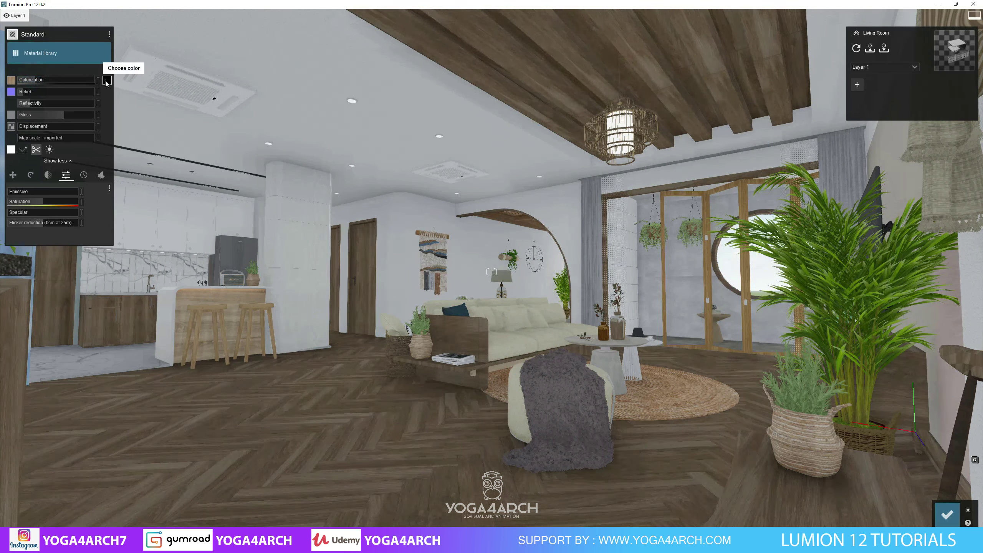
{"action": "left_click", "coordinate": [106, 80]}
{"action": "left_click_drag", "start_coordinate": [158, 98], "coordinate": [169, 96]}
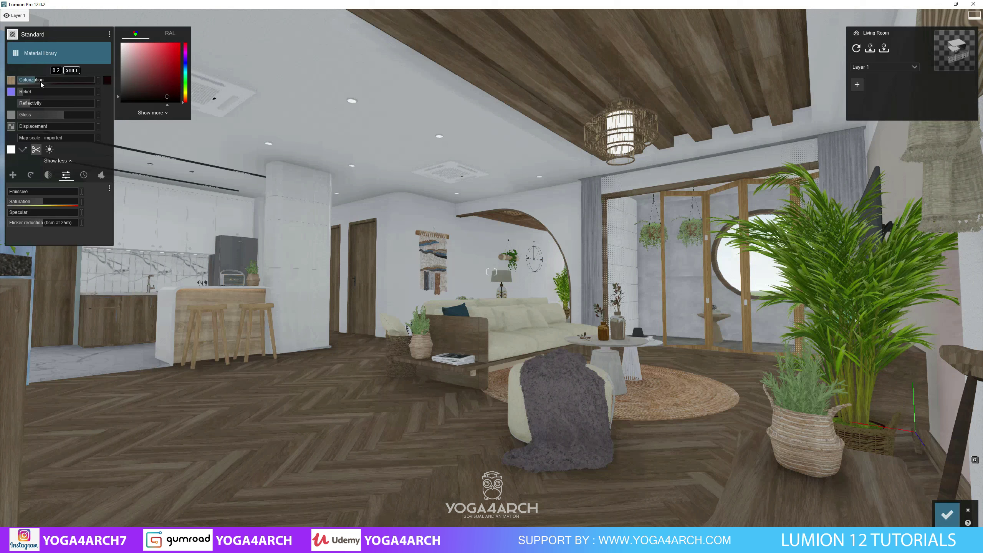
{"action": "left_click_drag", "start_coordinate": [40, 81], "coordinate": [37, 82]}
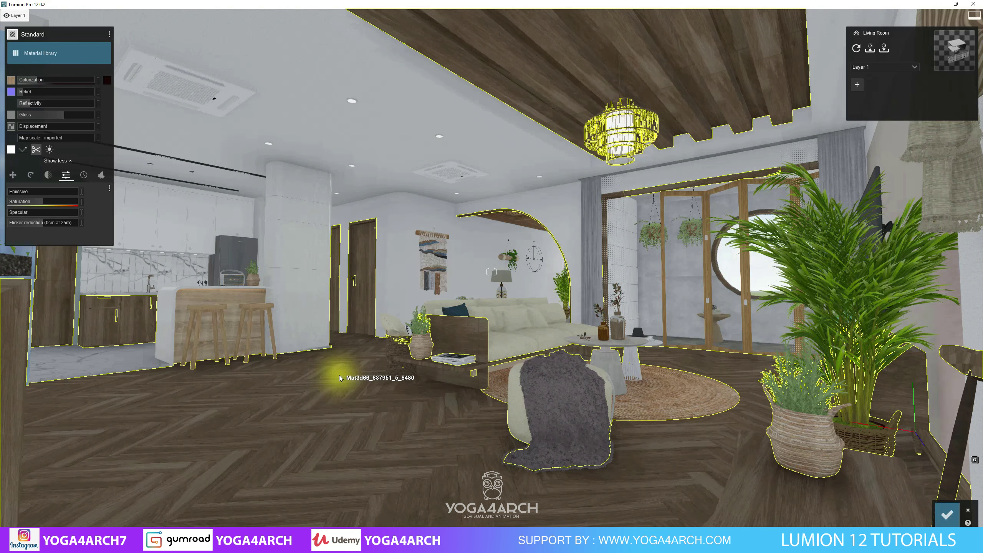
- Set the kitchen column material's colorization to about 0.3
{"action": "left_click", "coordinate": [286, 249]}
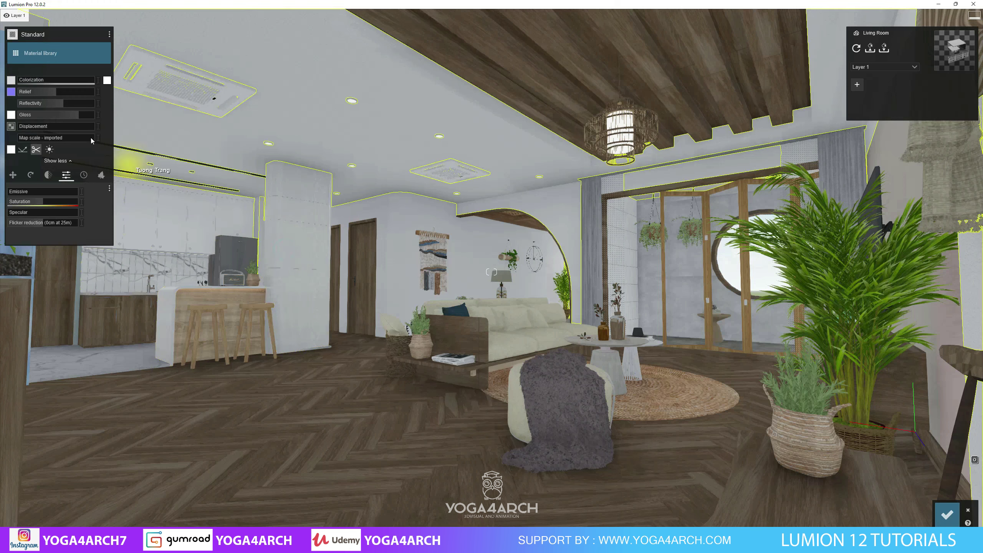
{"action": "left_click_drag", "start_coordinate": [27, 83], "coordinate": [41, 81]}
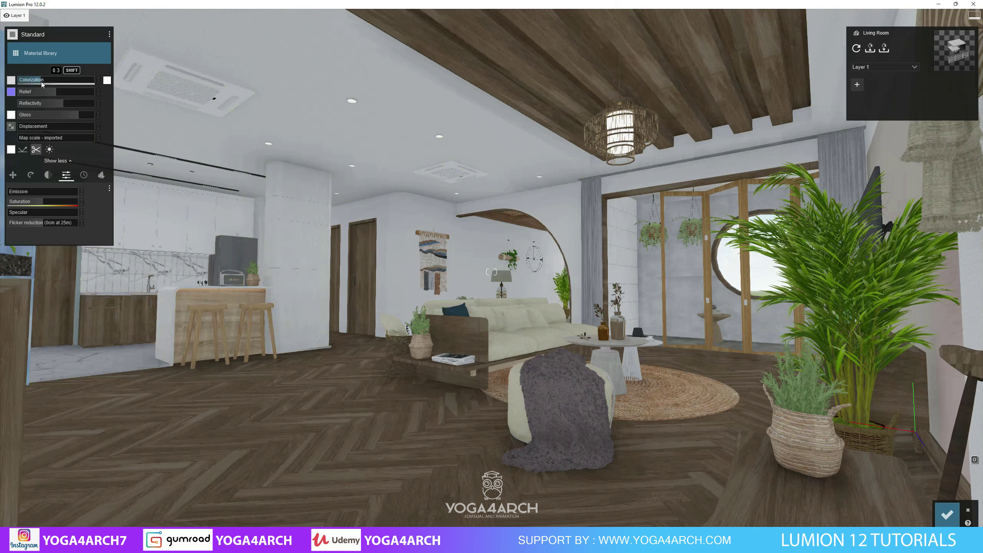
{"action": "left_click", "coordinate": [107, 80]}
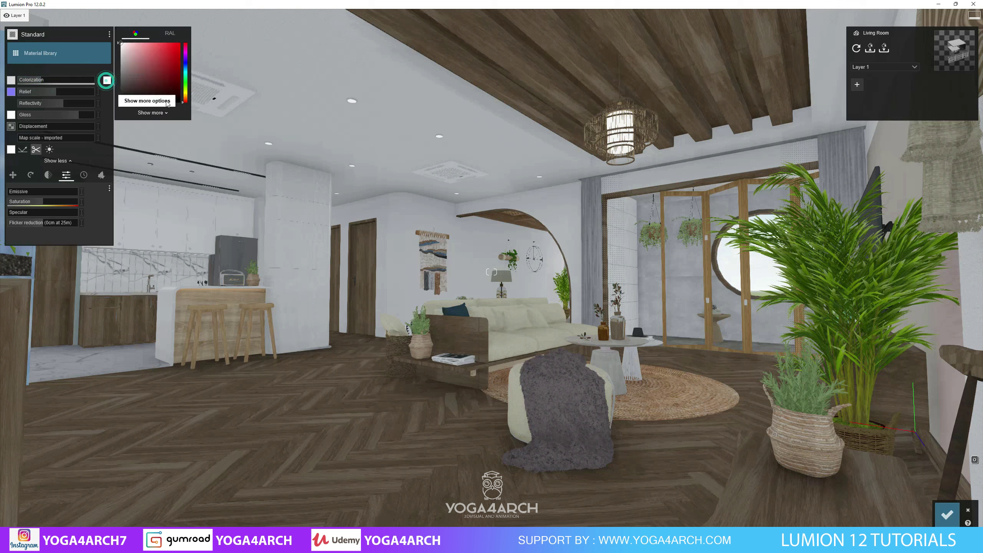
- Tint the kitchen column pale yellow-green after trying cyan and light blue hues
{"action": "left_click", "coordinate": [184, 83]}
{"action": "left_click_drag", "start_coordinate": [185, 81], "coordinate": [184, 71]}
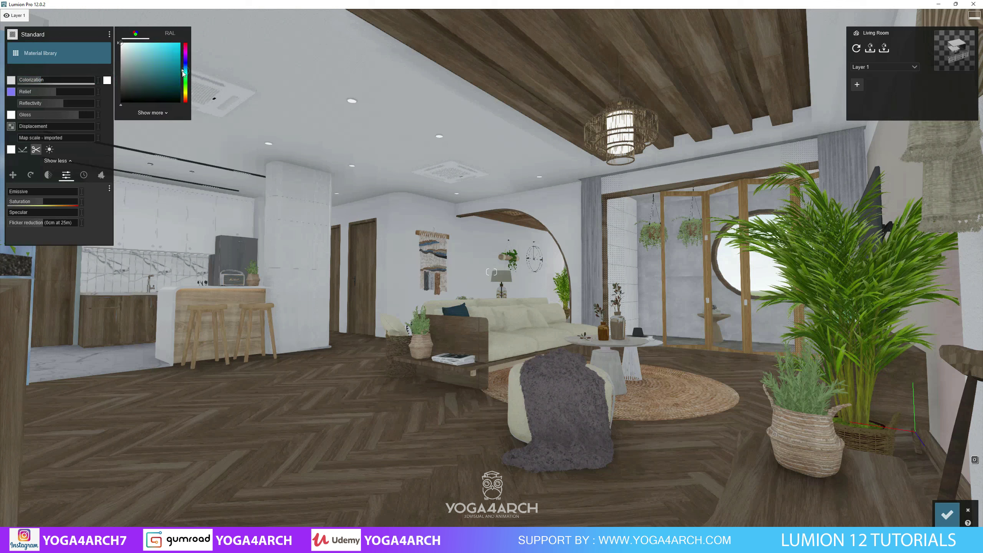
{"action": "left_click", "coordinate": [129, 51]}
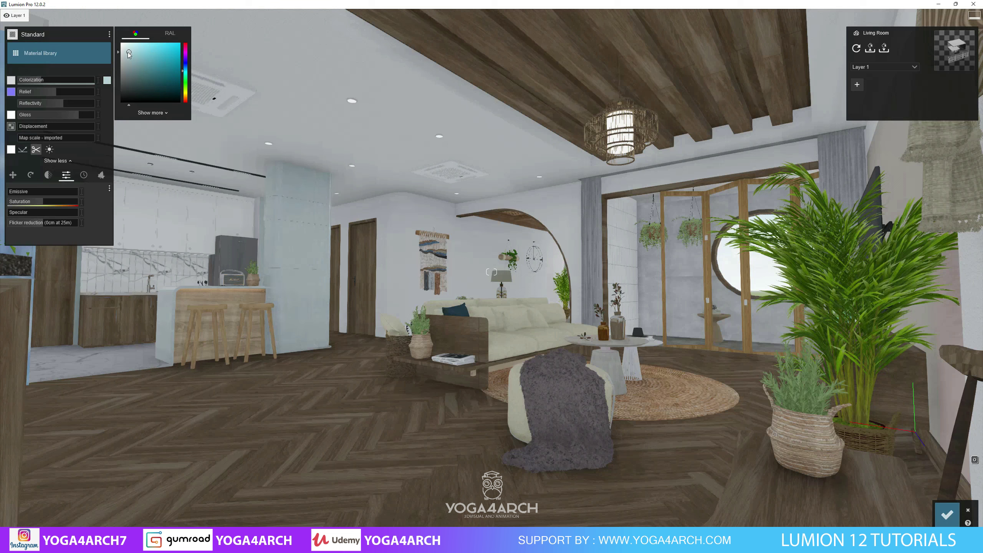
{"action": "left_click_drag", "start_coordinate": [130, 52], "coordinate": [130, 55]}
{"action": "left_click_drag", "start_coordinate": [186, 75], "coordinate": [189, 92]}
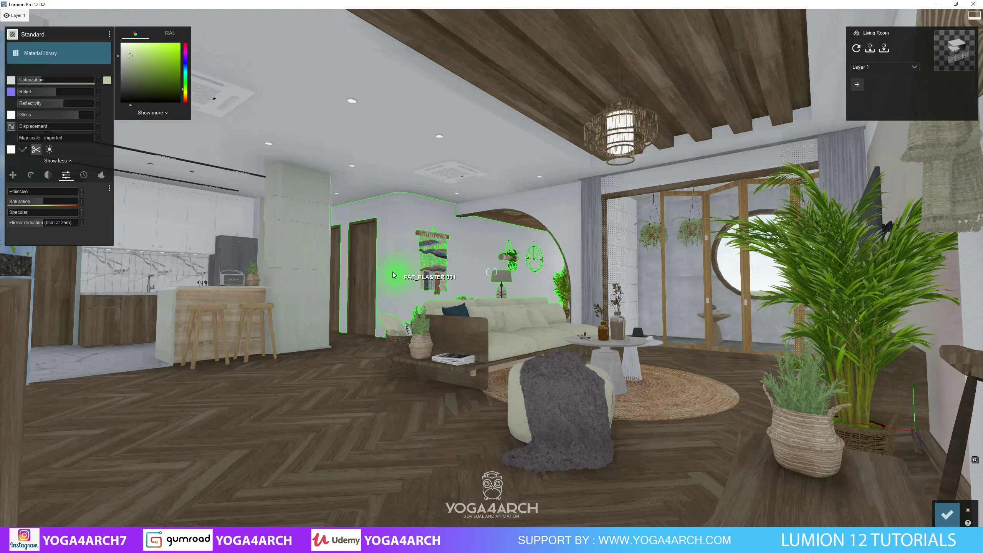
- Replace the back wall's plaster with a Standard material tinted teal at colorization 0.4
{"action": "left_click", "coordinate": [400, 263]}
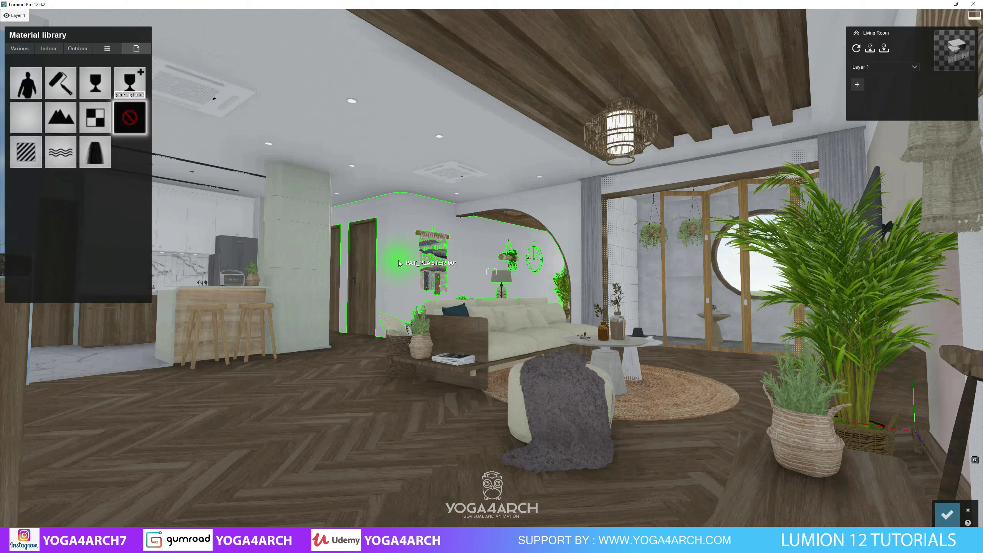
{"action": "left_click", "coordinate": [27, 157]}
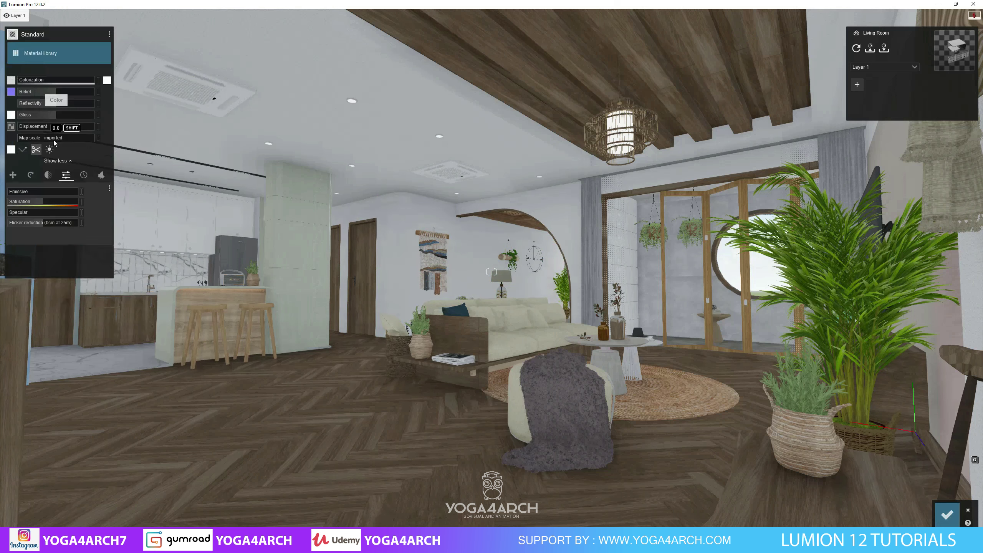
{"action": "left_click_drag", "start_coordinate": [77, 79], "coordinate": [51, 80]}
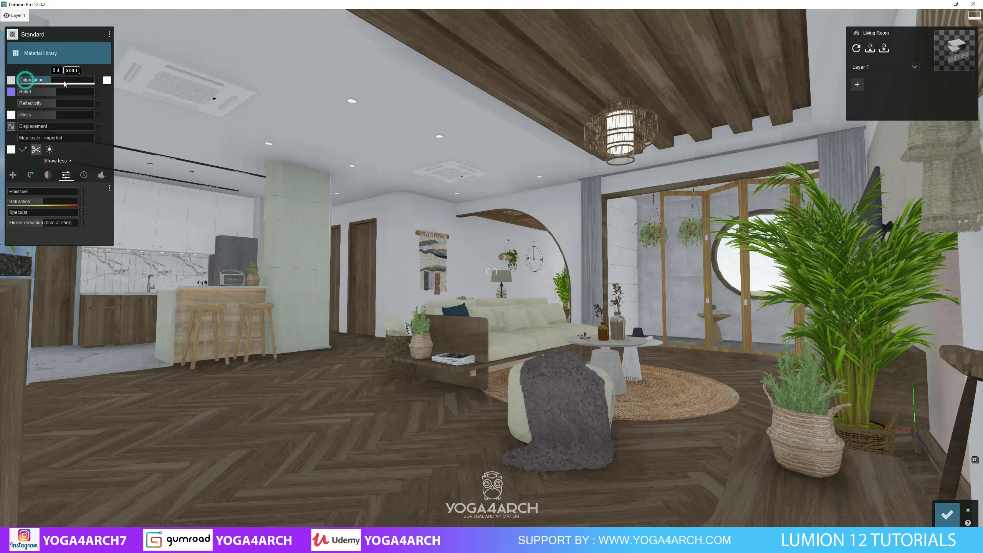
{"action": "left_click", "coordinate": [106, 81]}
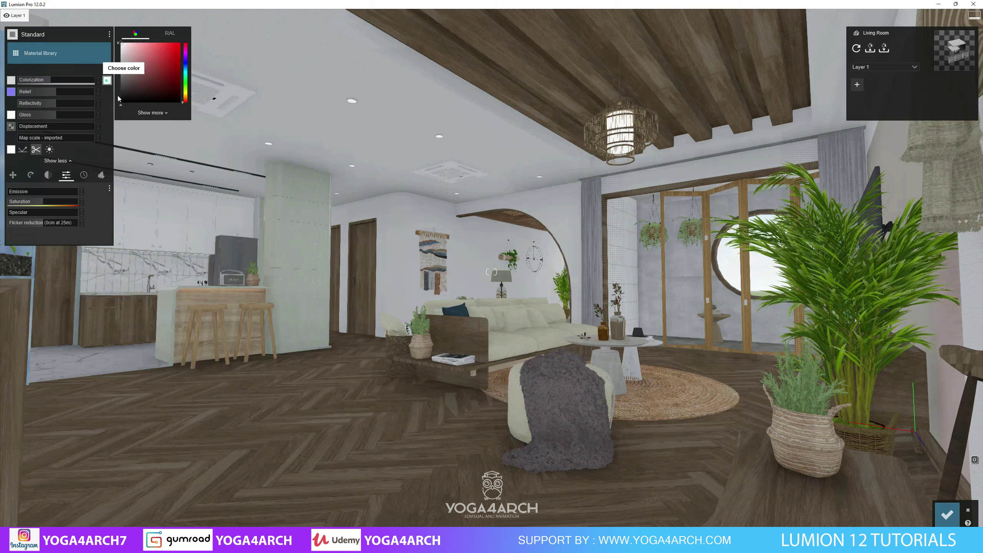
{"action": "left_click", "coordinate": [184, 74]}
{"action": "left_click", "coordinate": [153, 66]}
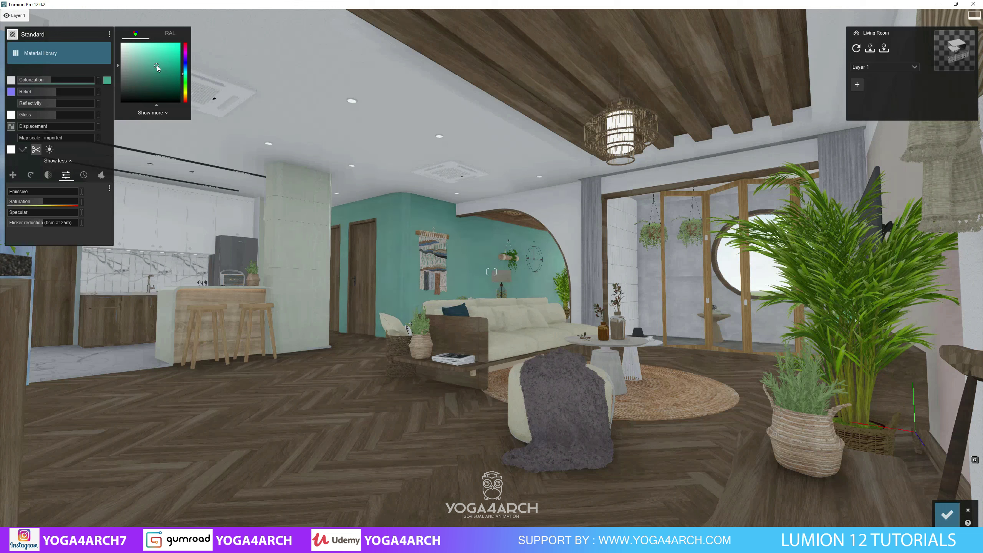
- Adjust the wall's relief and lower its reflectivity and gloss
{"action": "left_click", "coordinate": [40, 91]}
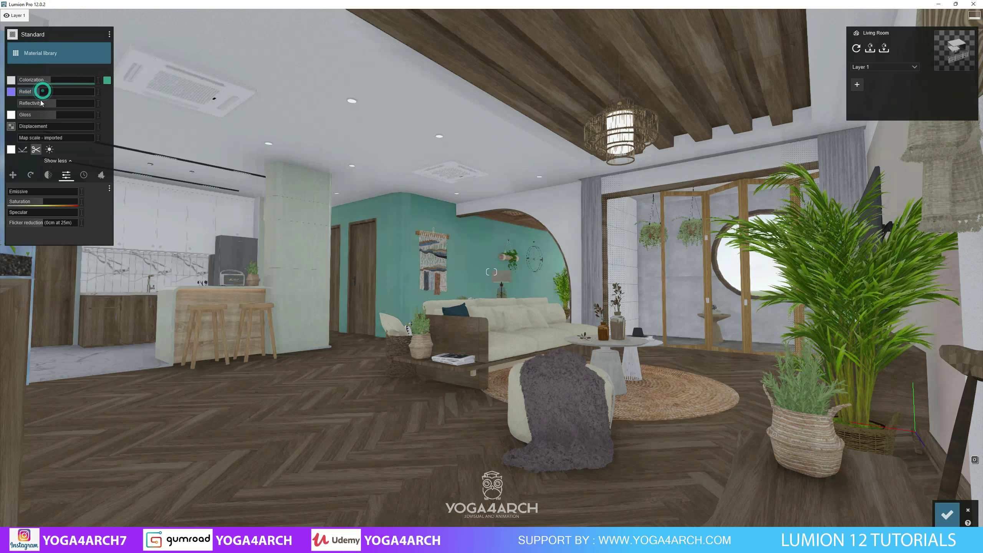
{"action": "left_click", "coordinate": [39, 114]}
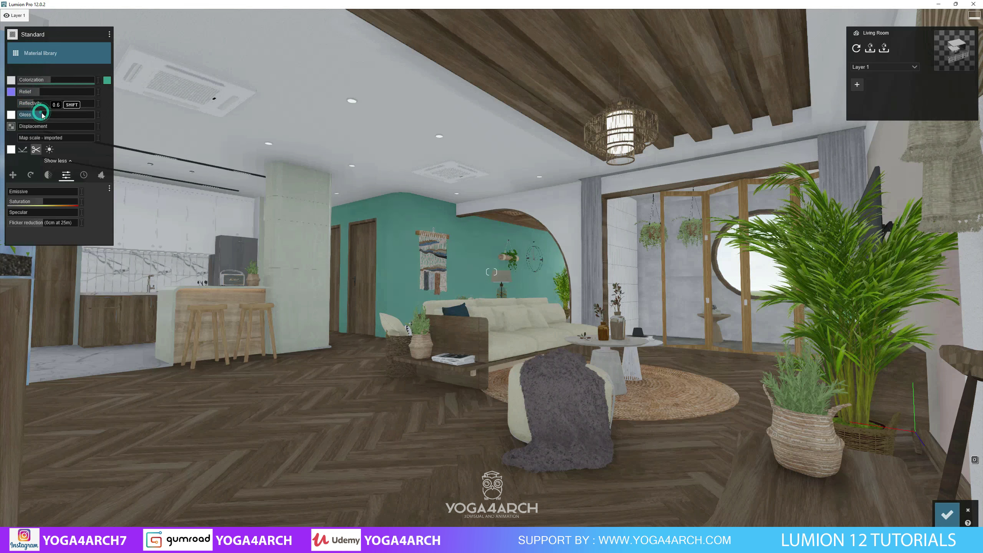
{"action": "left_click", "coordinate": [25, 103]}
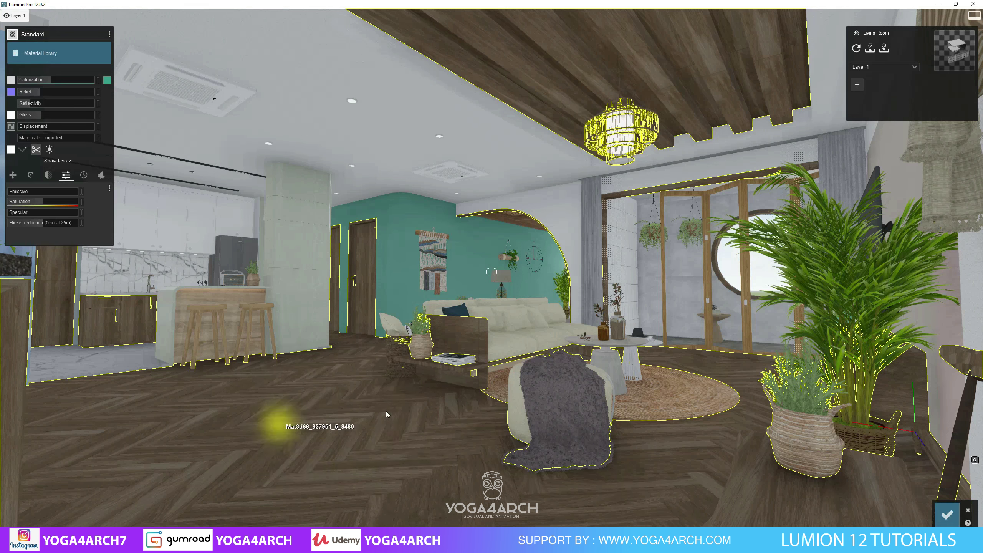
- Give another surface a plain Standard material with lower relief, then shift the camera left
{"action": "left_click", "coordinate": [360, 433]}
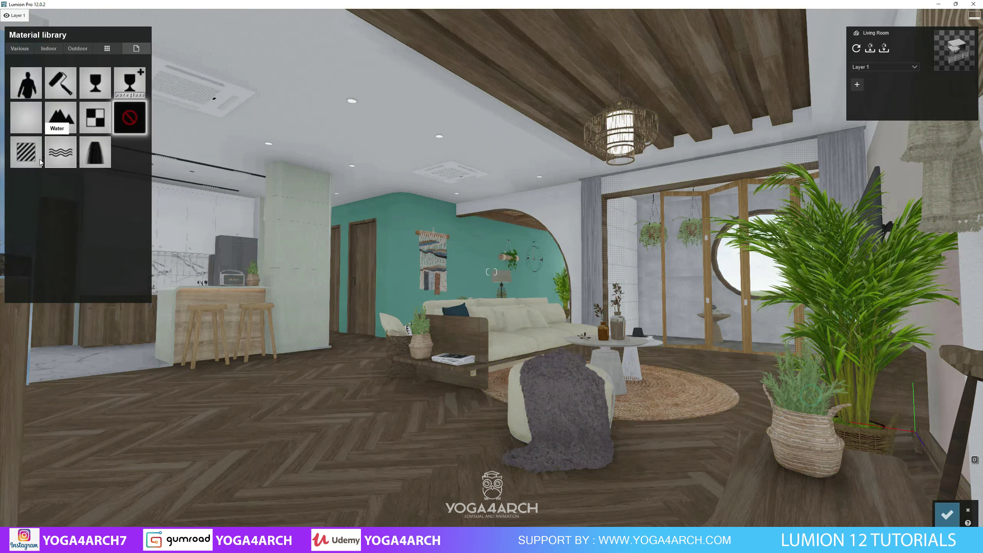
{"action": "left_click", "coordinate": [26, 116]}
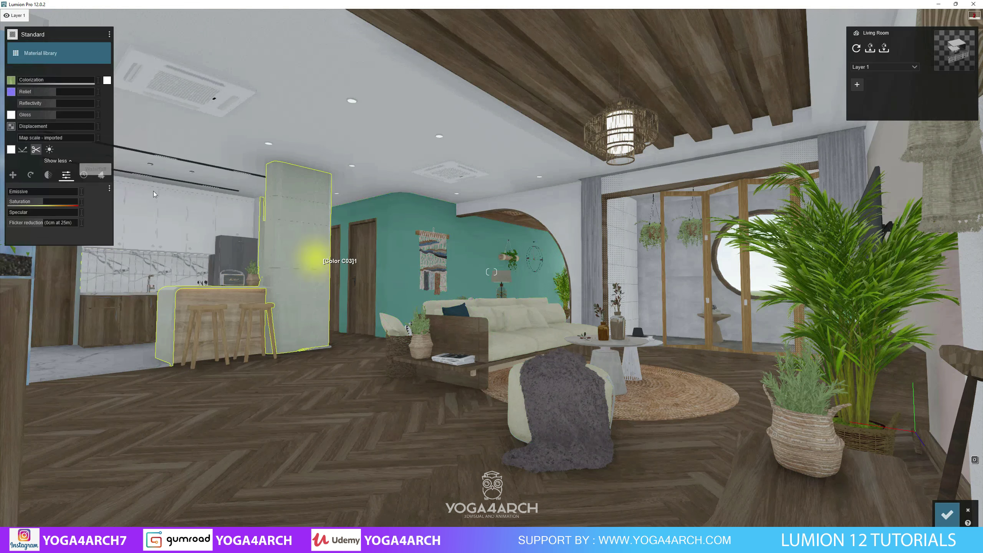
{"action": "left_click", "coordinate": [35, 101]}
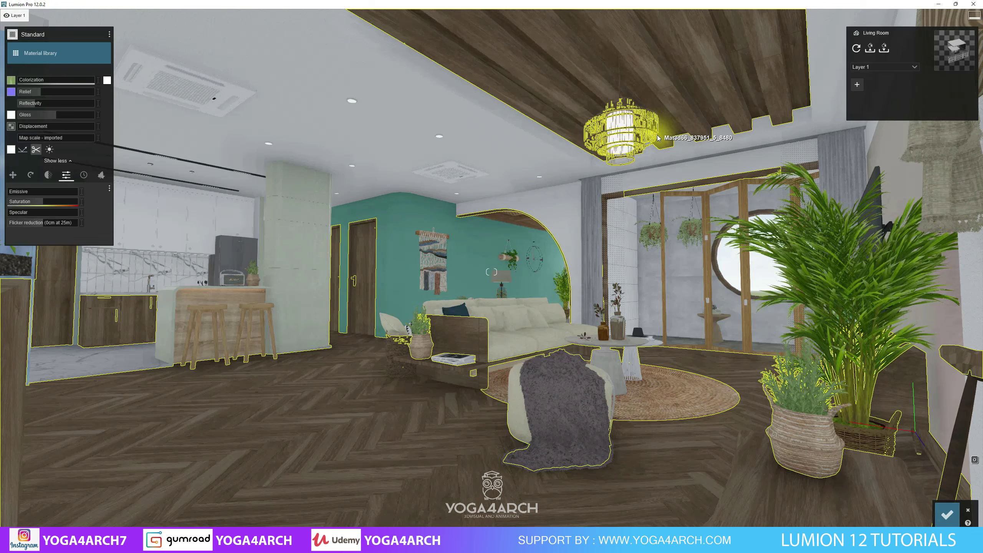
{"action": "key", "text": "a"}
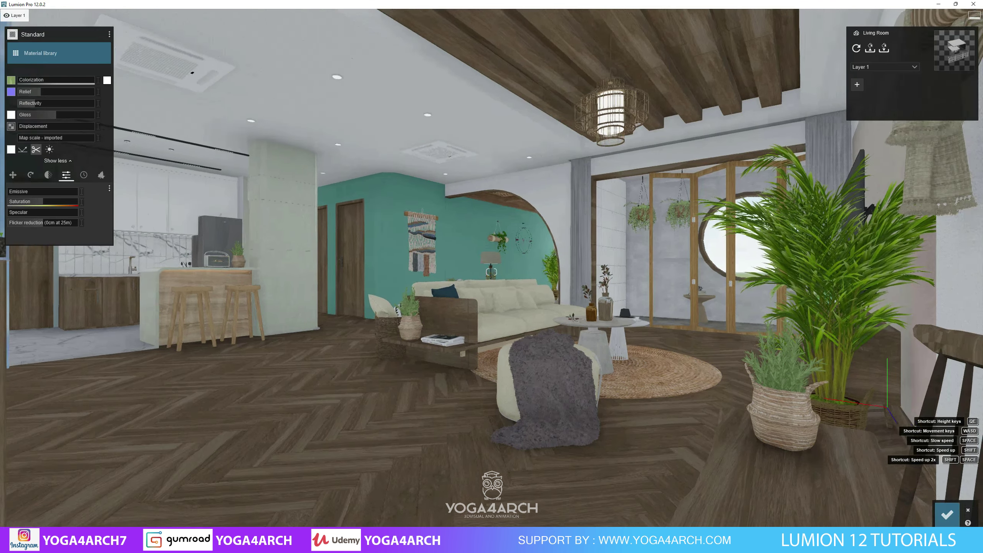
{"action": "key", "text": "d"}
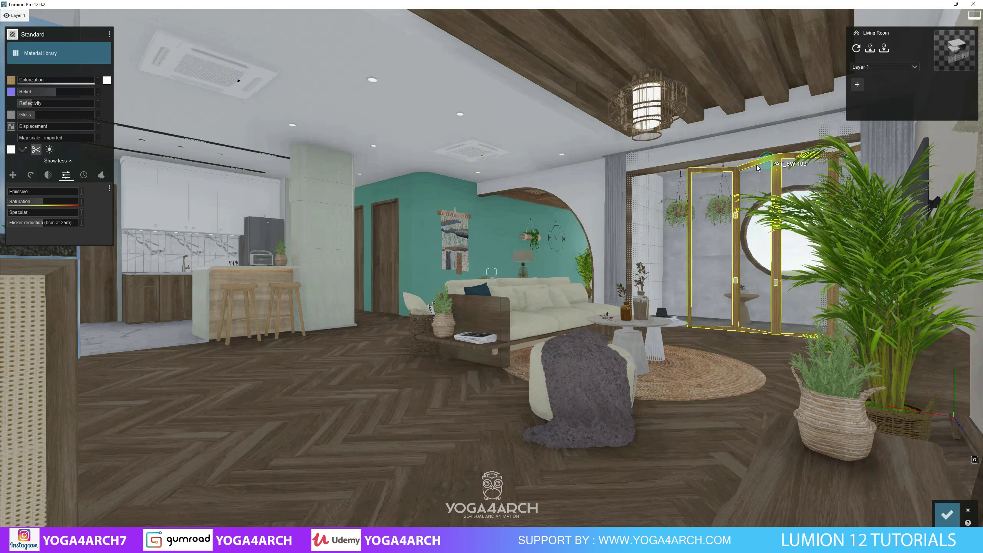
- Tint the material black at 0.2 colorization strength and accept the material edits
{"action": "left_click", "coordinate": [106, 80]}
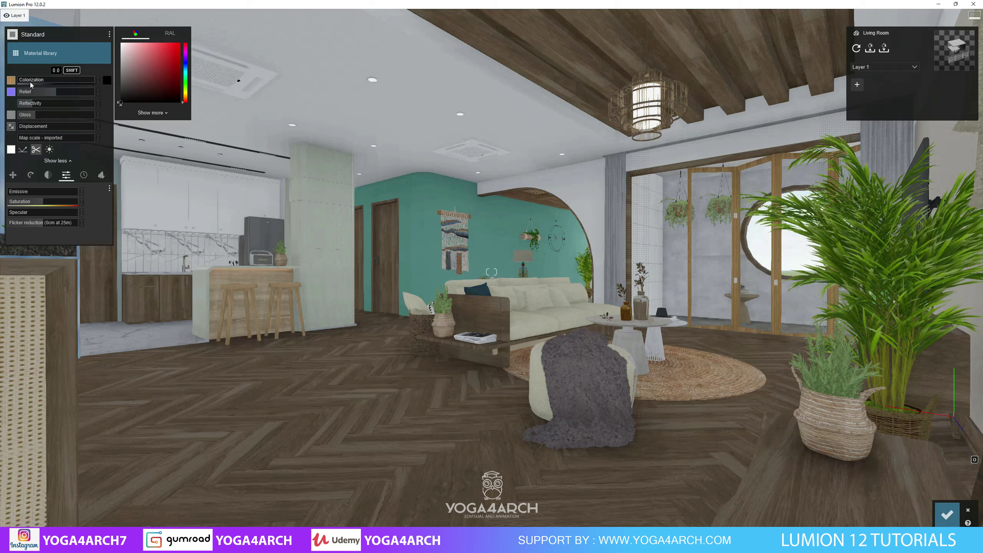
{"action": "left_click_drag", "start_coordinate": [24, 79], "coordinate": [36, 85]}
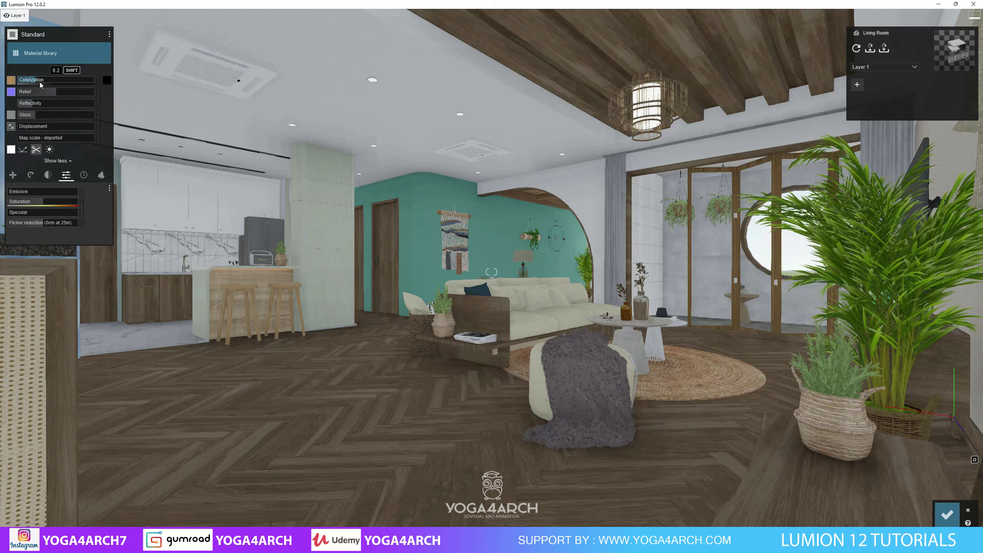
{"action": "left_click", "coordinate": [107, 80]}
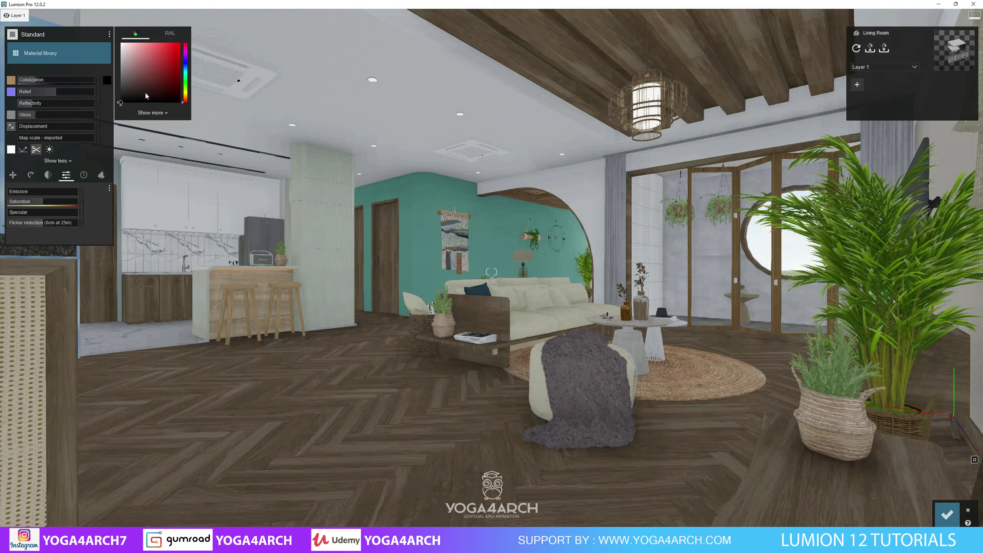
{"action": "left_click", "coordinate": [145, 93]}
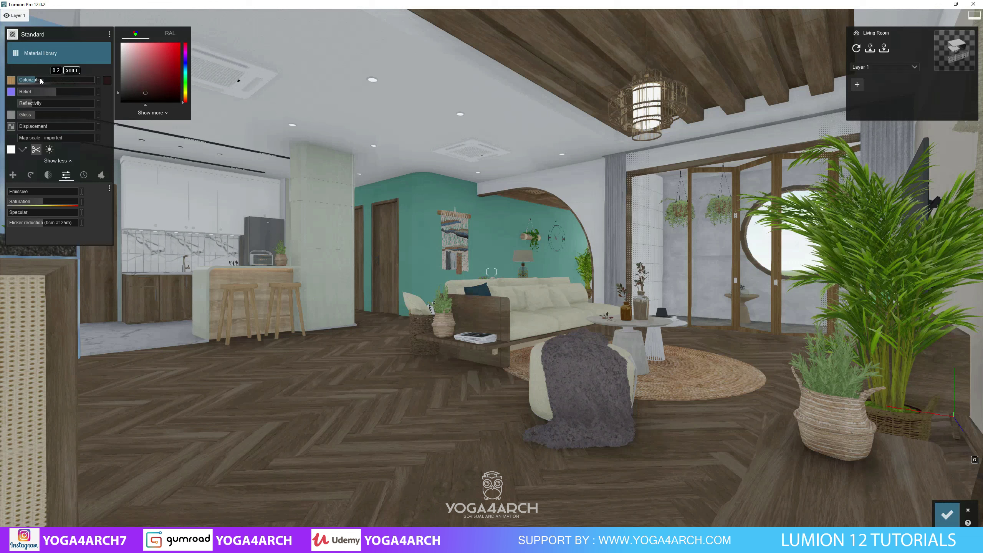
{"action": "left_click_drag", "start_coordinate": [41, 80], "coordinate": [43, 80]}
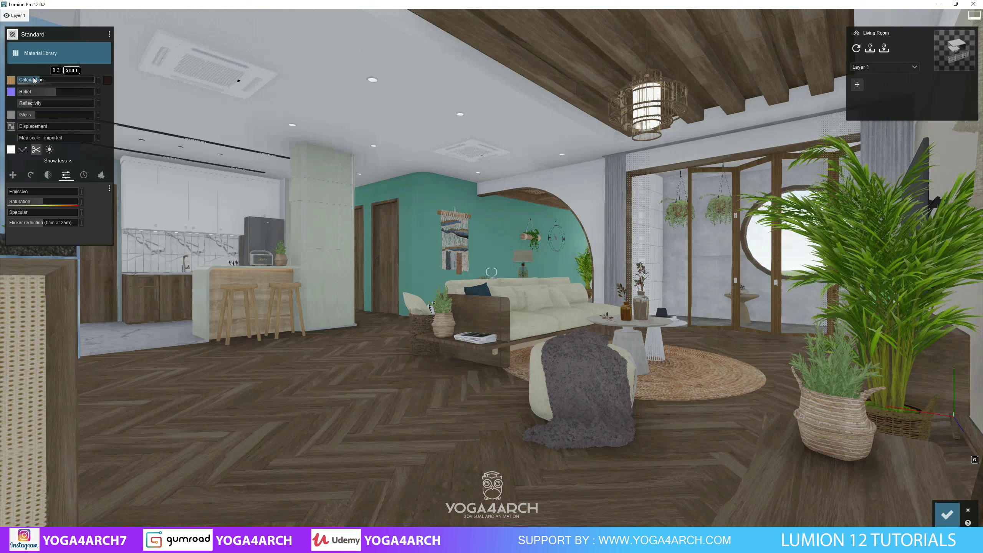
{"action": "left_click", "coordinate": [34, 81]}
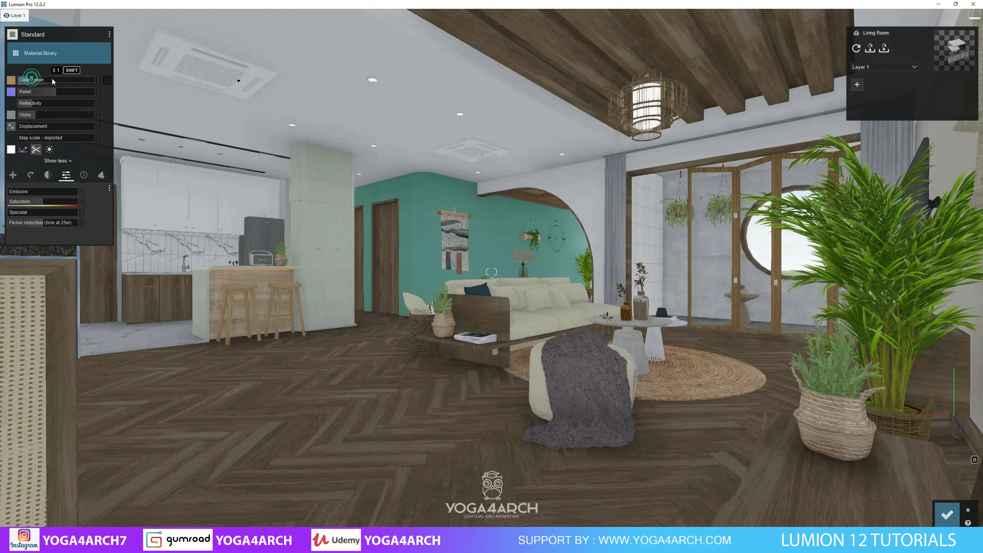
{"action": "left_click", "coordinate": [107, 80]}
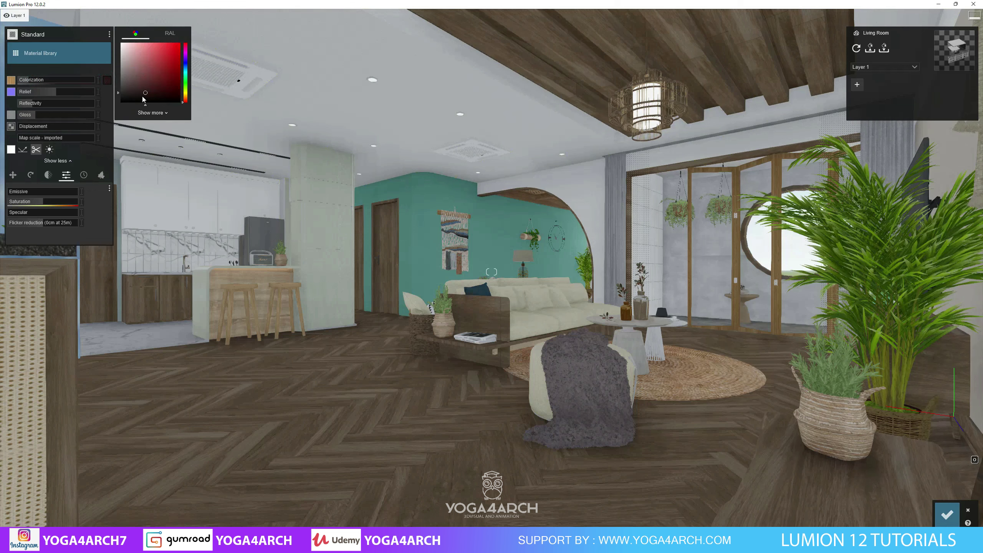
{"action": "left_click_drag", "start_coordinate": [142, 98], "coordinate": [145, 101]}
{"action": "mouse_move", "coordinate": [47, 80]}
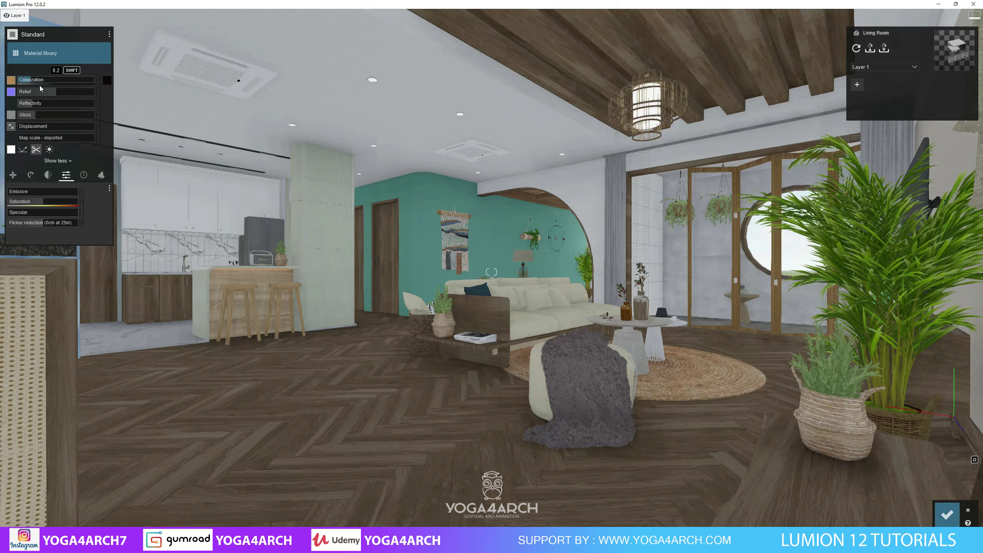
{"action": "left_click", "coordinate": [948, 512]}
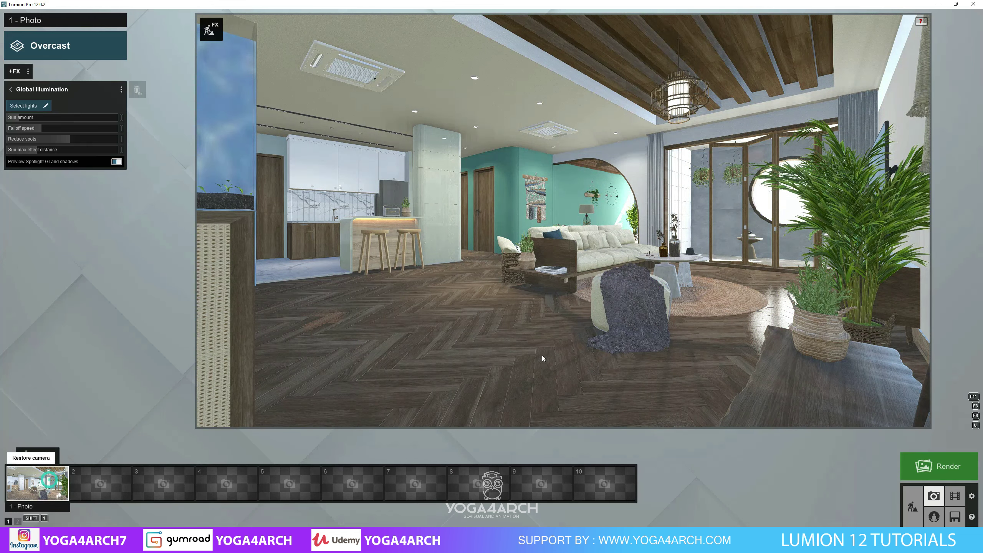
- Restore the first photo's saved camera view and bring up the Render Photos options
{"action": "left_click", "coordinate": [534, 352]}
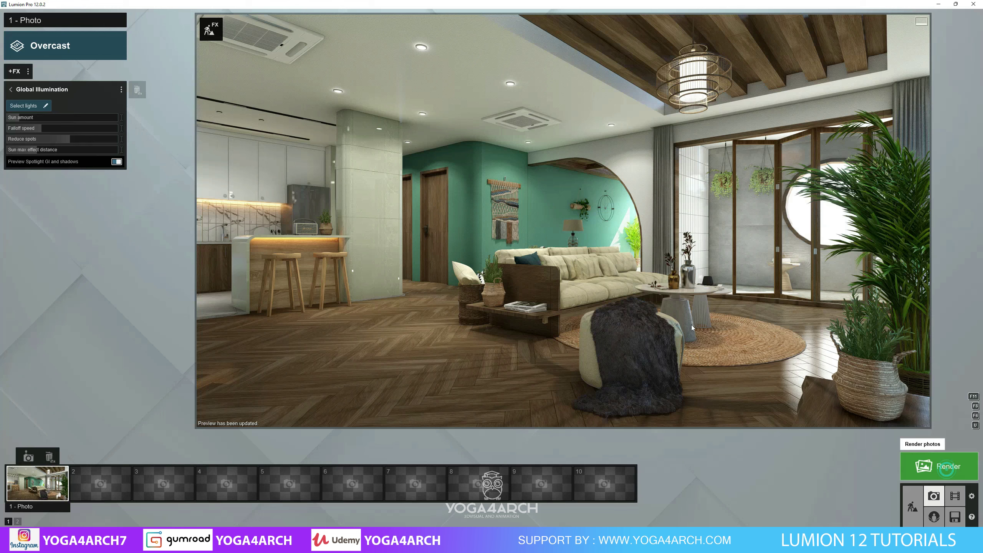
{"action": "left_click", "coordinate": [945, 469]}
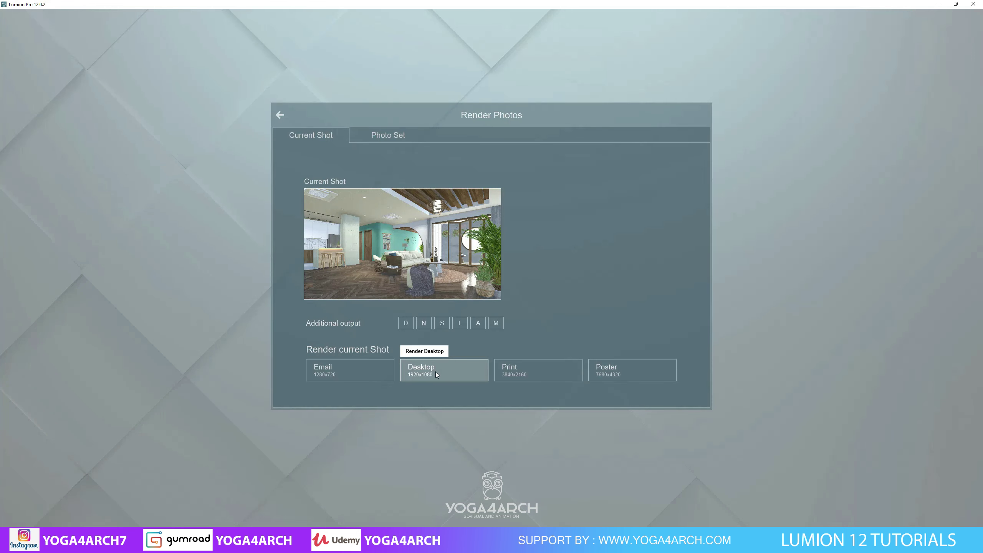
- Render the current shot at Desktop 1920x1080 size, saved as 1.jpg
{"action": "left_click", "coordinate": [457, 374]}
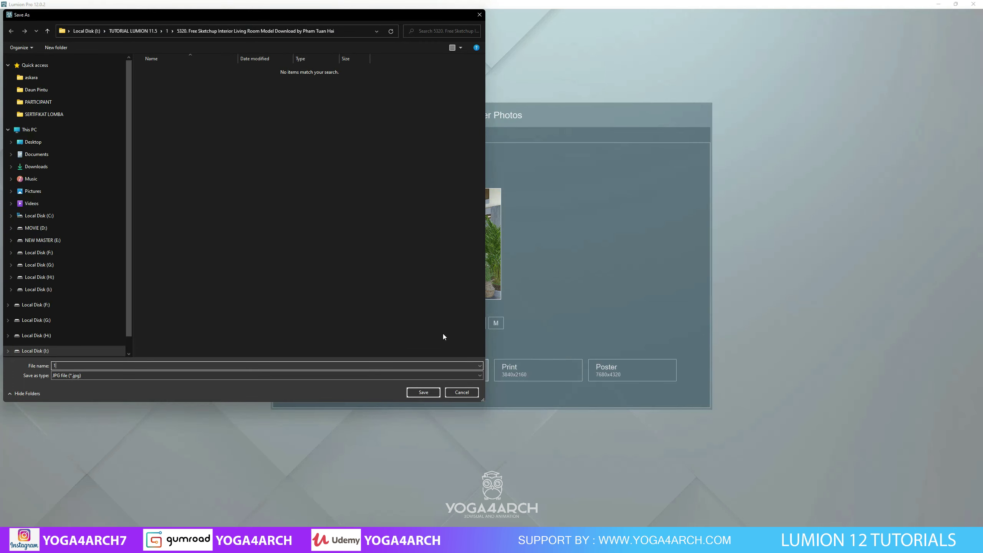
{"action": "left_click", "coordinate": [433, 392]}
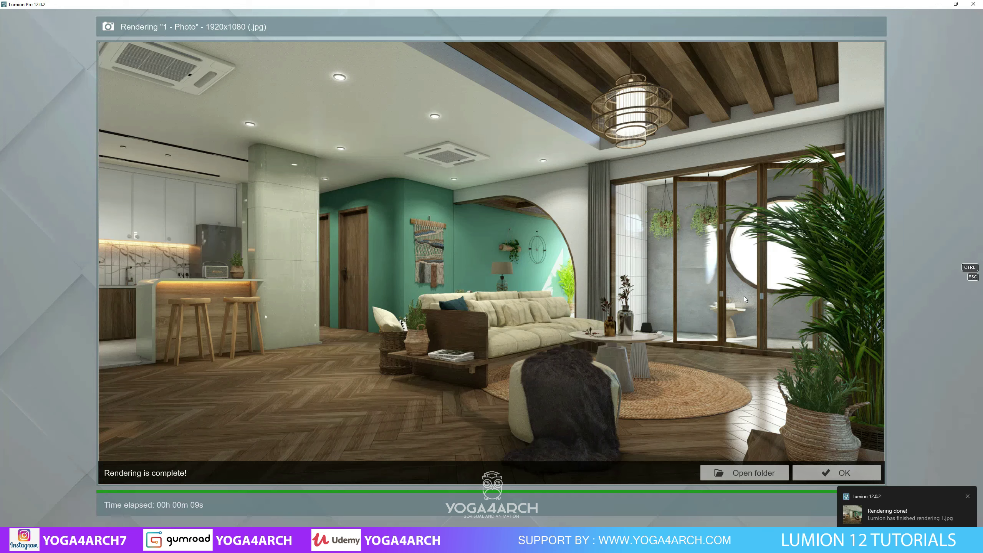
- Open the render's output folder and view 1.jpg in Windows Photos
{"action": "left_click", "coordinate": [763, 472]}
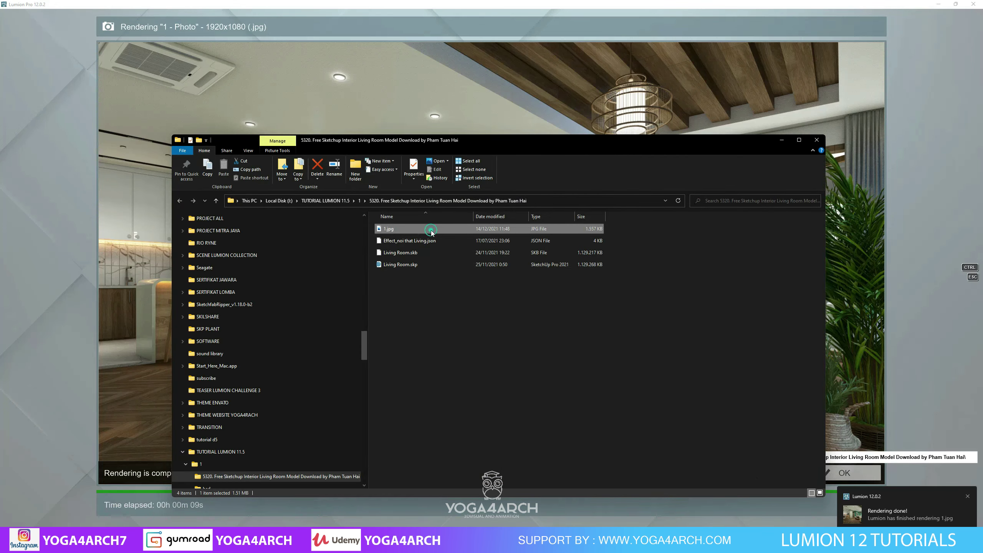
{"action": "left_click", "coordinate": [431, 230]}
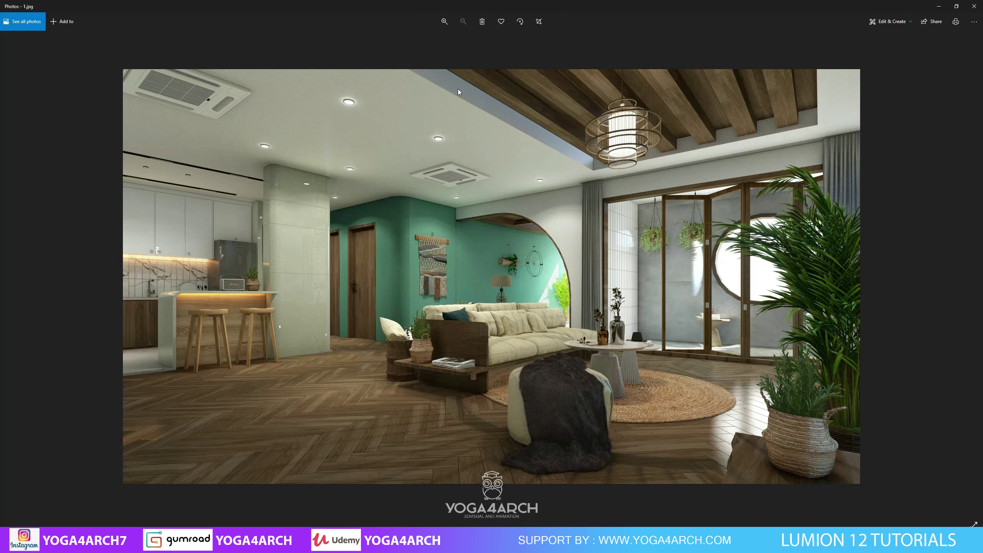
- Close the Photos viewer and Explorer window, and dismiss the finished render screen
{"action": "left_click", "coordinate": [938, 5]}
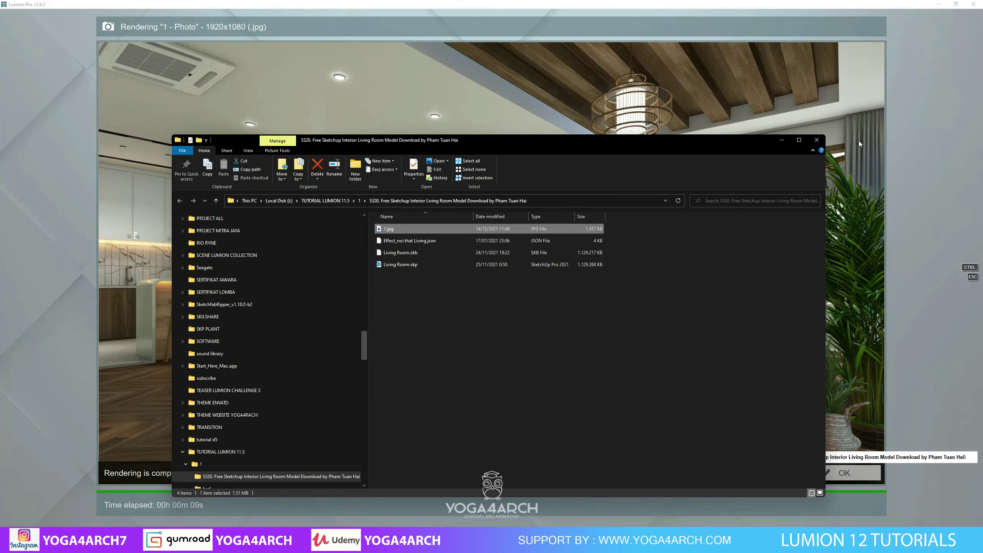
{"action": "left_click", "coordinate": [782, 140]}
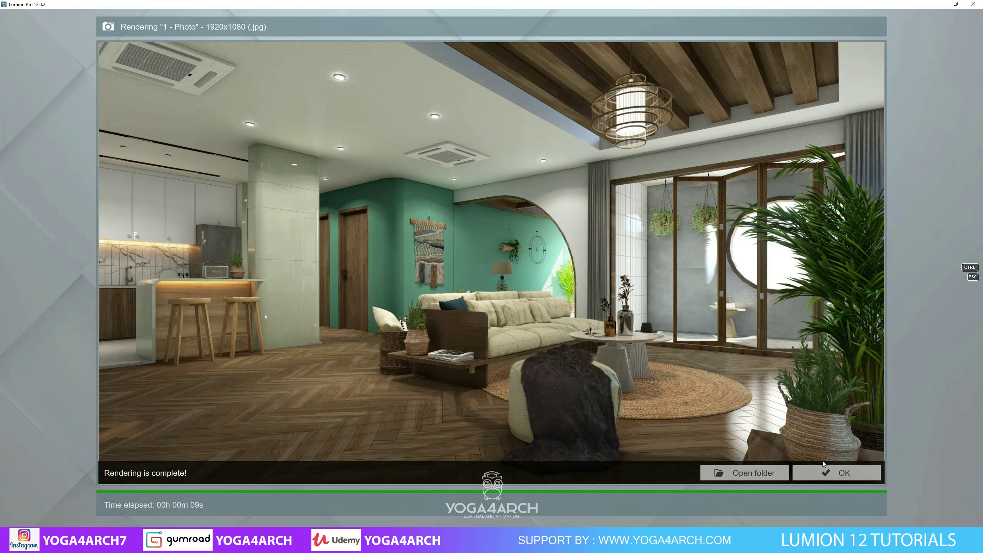
{"action": "left_click", "coordinate": [844, 472]}
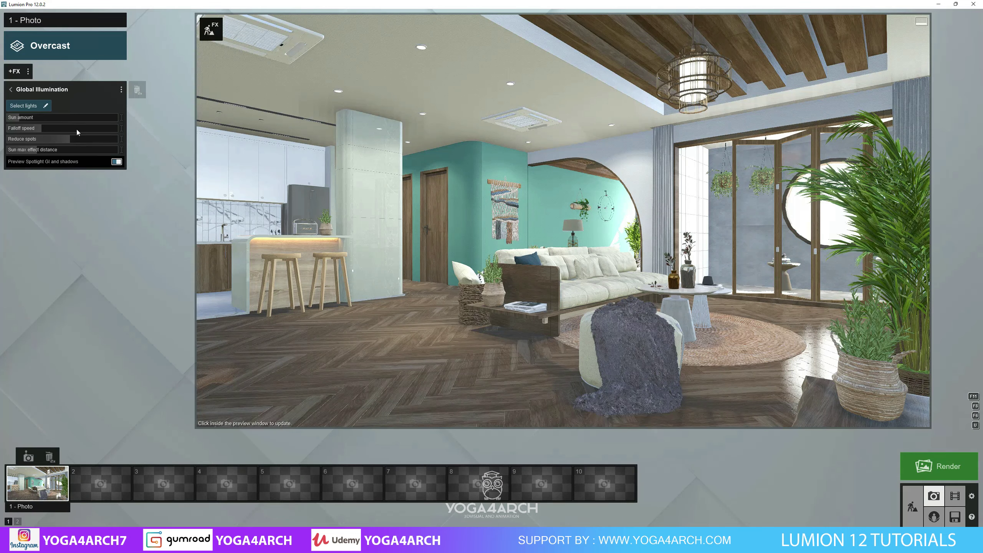
- Lower the Global Illumination sun amount to 1.6 and raise its falloff speed
{"action": "left_click", "coordinate": [17, 119]}
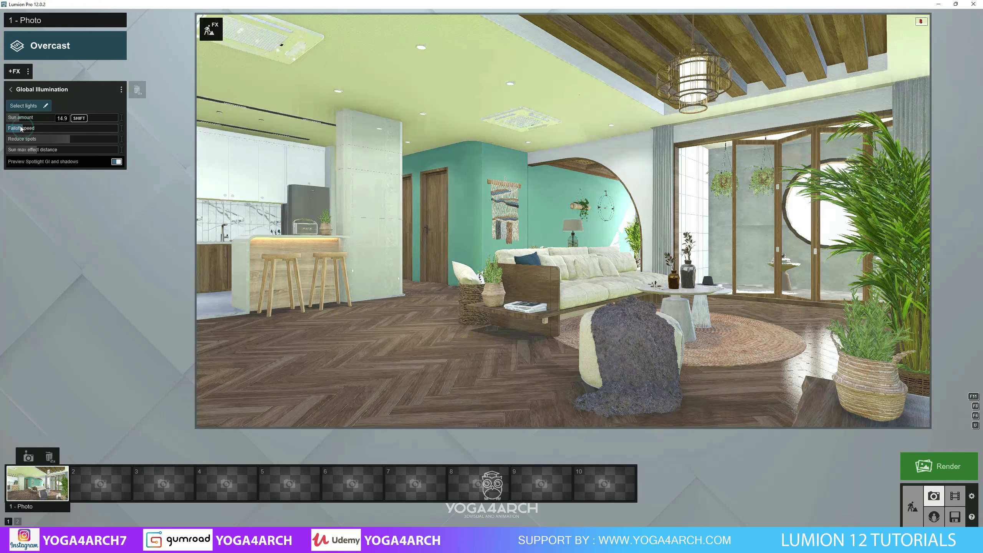
{"action": "left_click", "coordinate": [14, 117]}
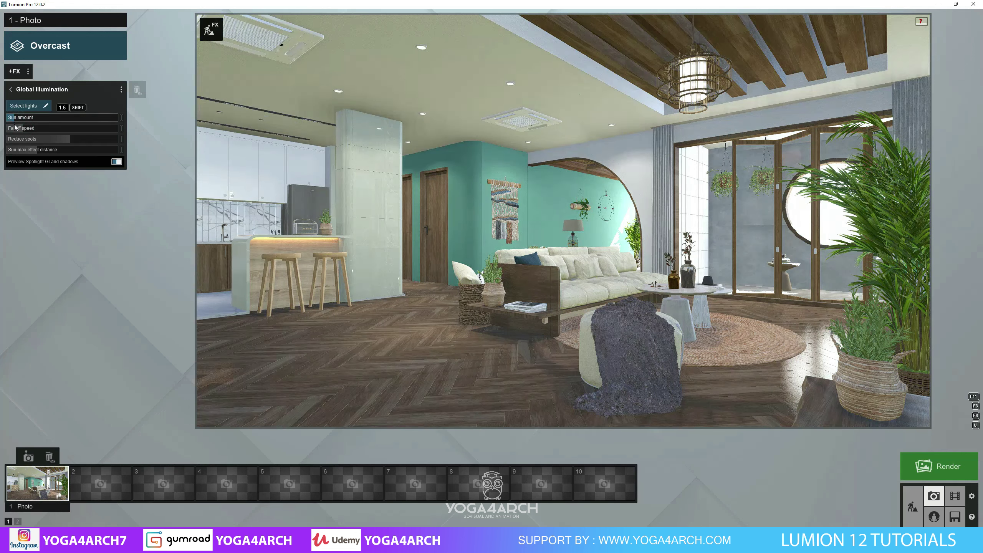
{"action": "left_click_drag", "start_coordinate": [14, 128], "coordinate": [35, 132]}
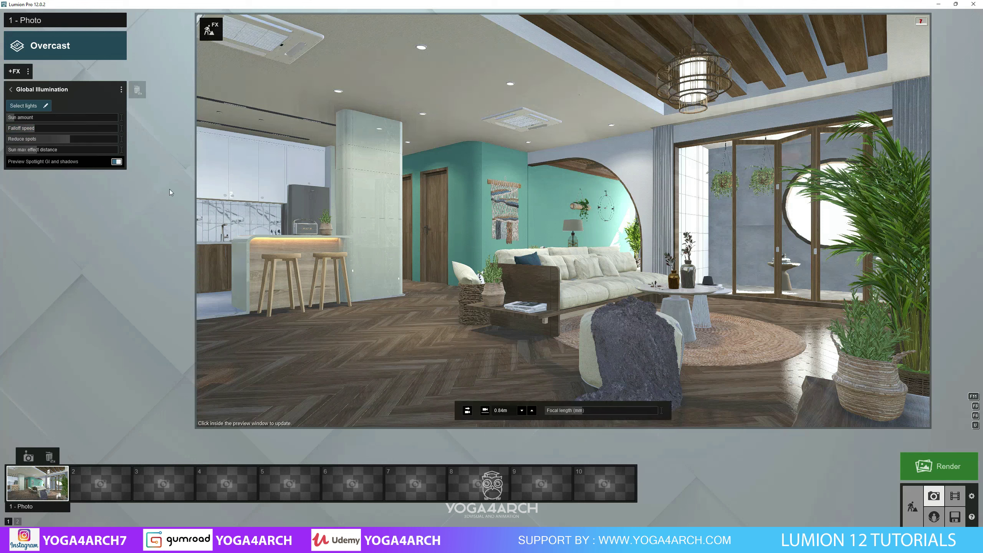
{"action": "left_click", "coordinate": [10, 90]}
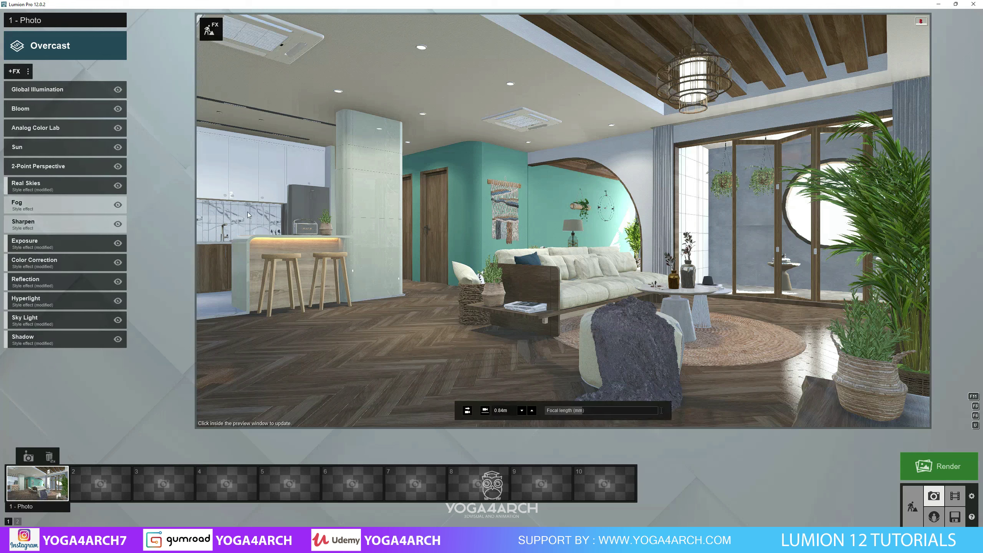
- Lower Sky Light saturation, preview it, and try planar reflections before switching them back off
{"action": "left_click", "coordinate": [93, 320]}
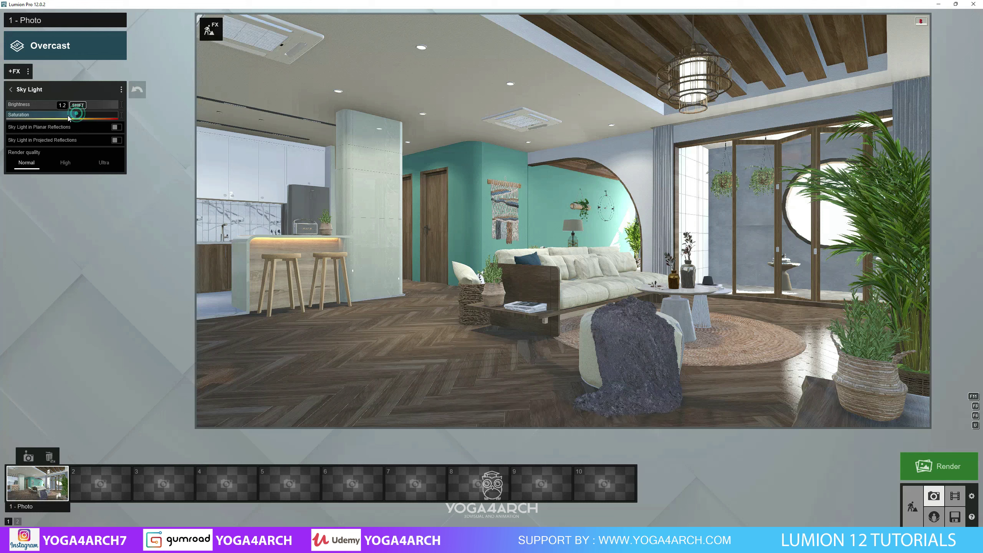
{"action": "mouse_move", "coordinate": [73, 116]}
{"action": "left_mouse_down"}
{"action": "mouse_move", "coordinate": [65, 116]}
{"action": "mouse_move", "coordinate": [95, 106]}
{"action": "left_mouse_up"}
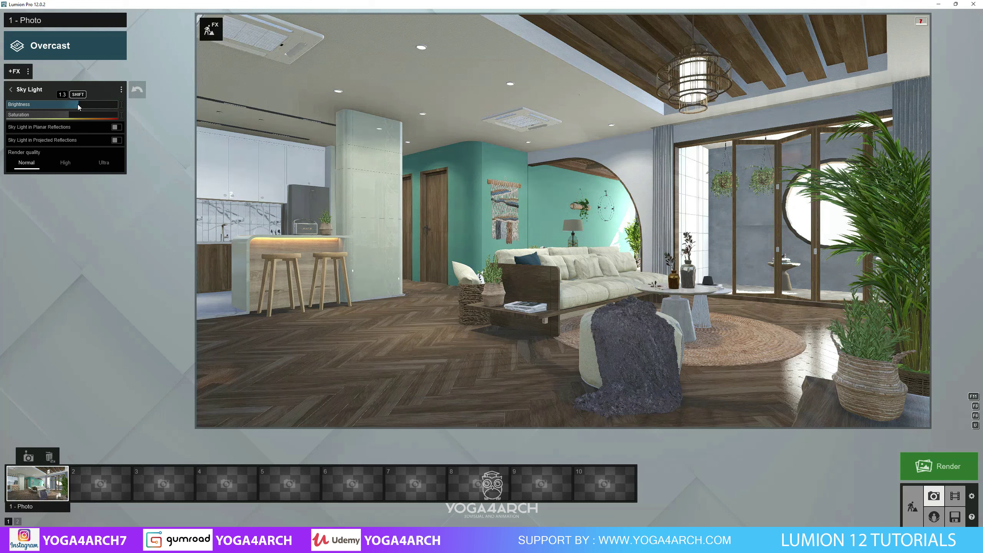
{"action": "left_click", "coordinate": [344, 177]}
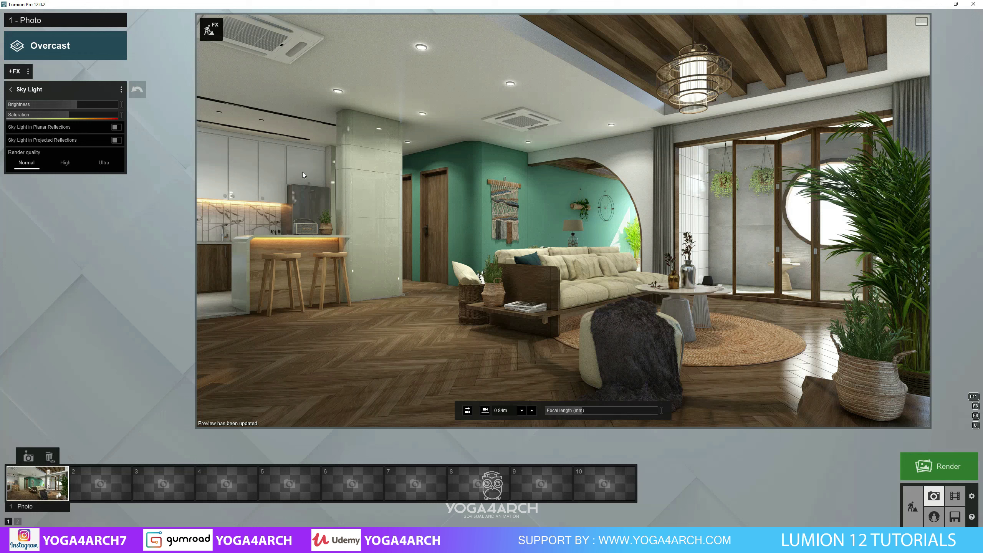
{"action": "left_click", "coordinate": [115, 128]}
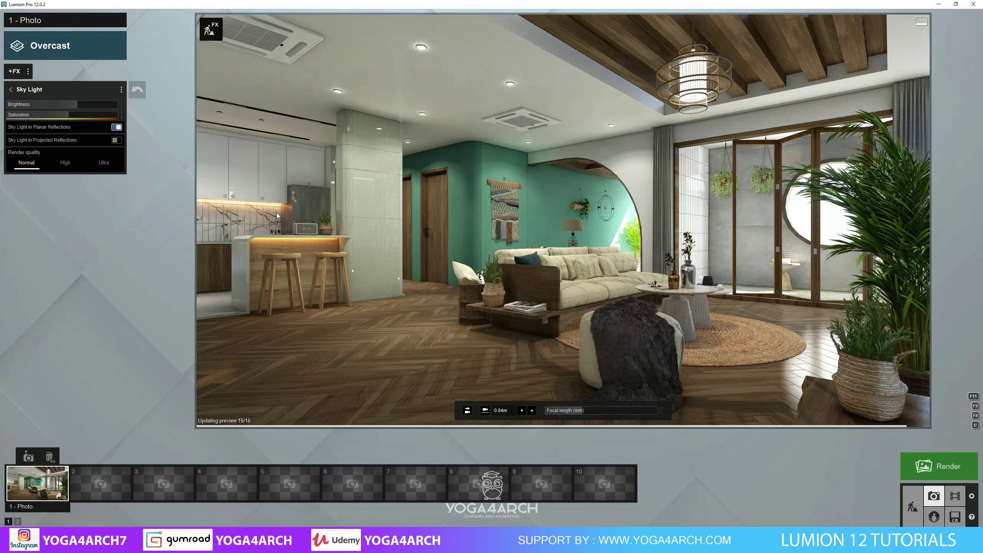
{"action": "left_click", "coordinate": [116, 127]}
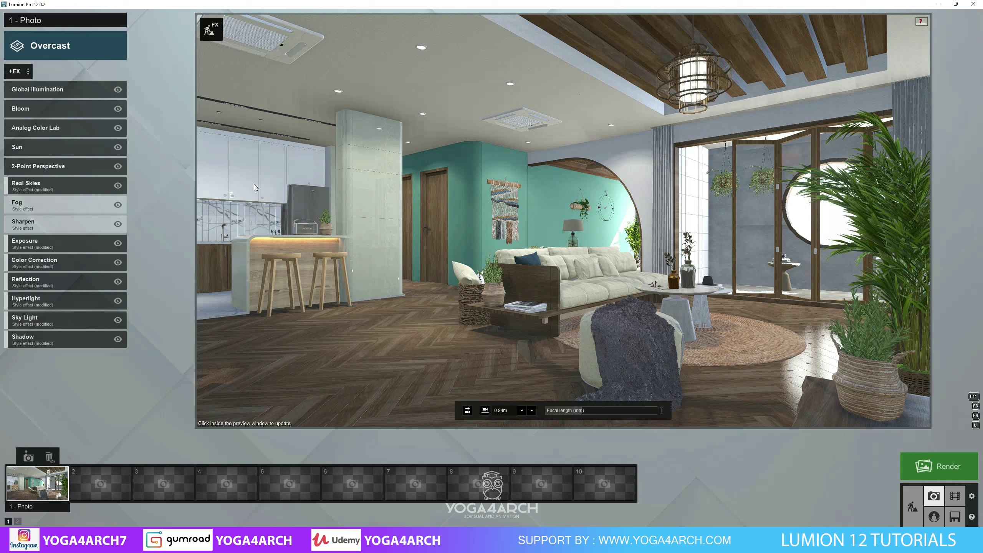
- Brighten the Color Correction effect and raise its Limit high, previewing at full quality
{"action": "left_click", "coordinate": [79, 265]}
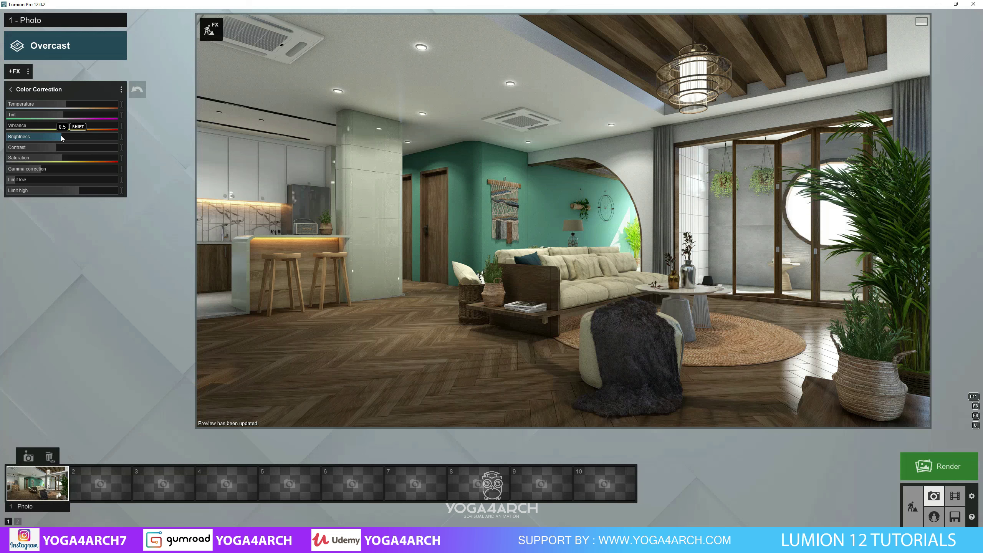
{"action": "left_click_drag", "start_coordinate": [60, 135], "coordinate": [57, 137]}
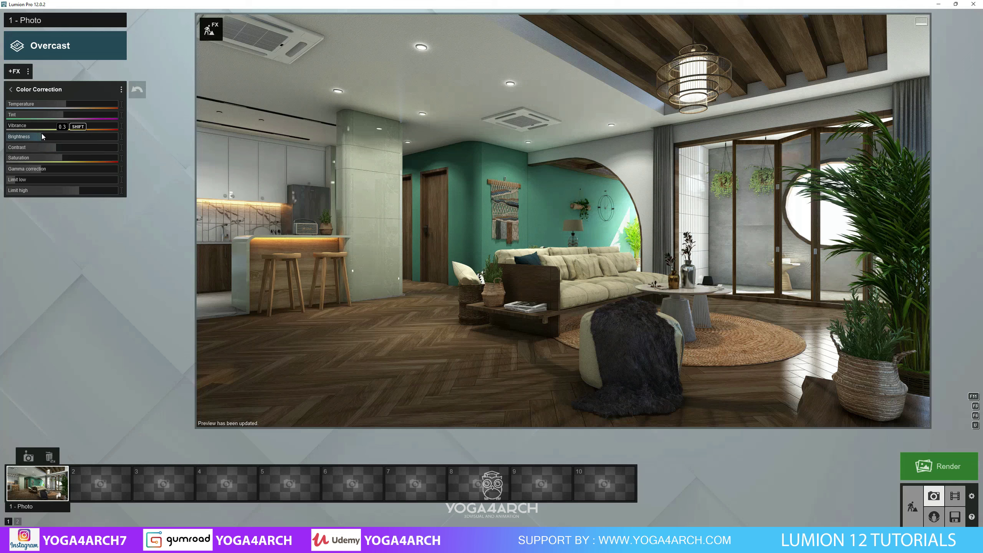
{"action": "left_click_drag", "start_coordinate": [44, 137], "coordinate": [50, 140]}
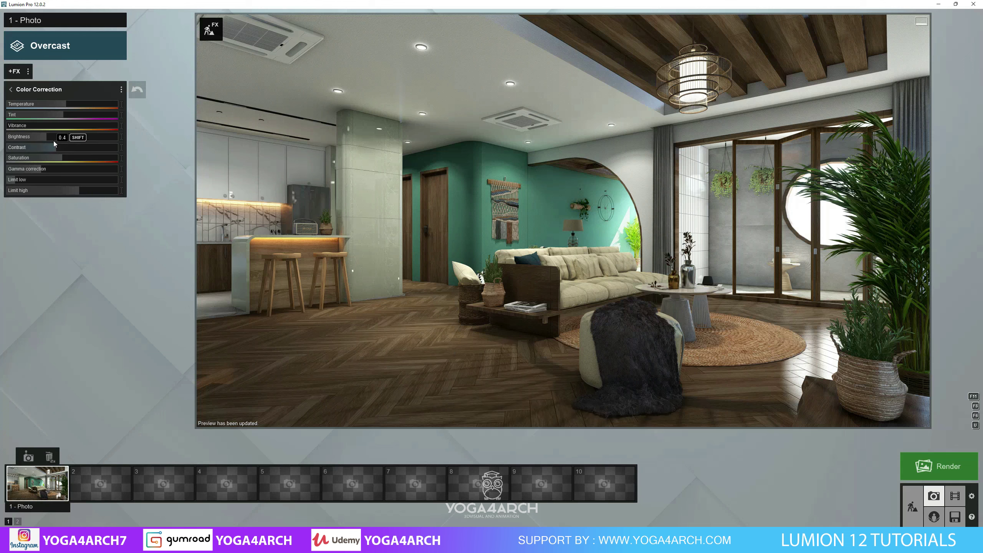
{"action": "left_click_drag", "start_coordinate": [51, 139], "coordinate": [62, 139]}
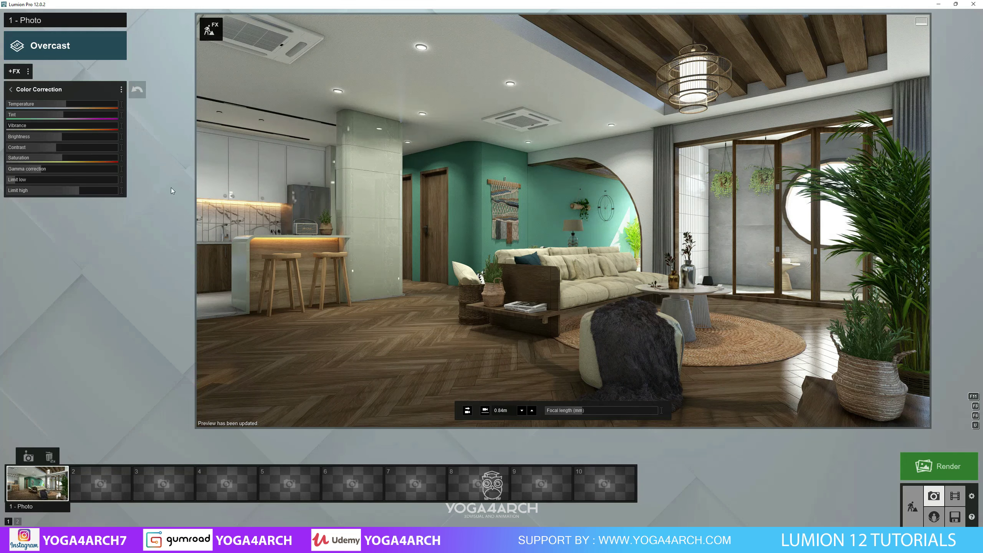
{"action": "left_click_drag", "start_coordinate": [82, 190], "coordinate": [86, 191]}
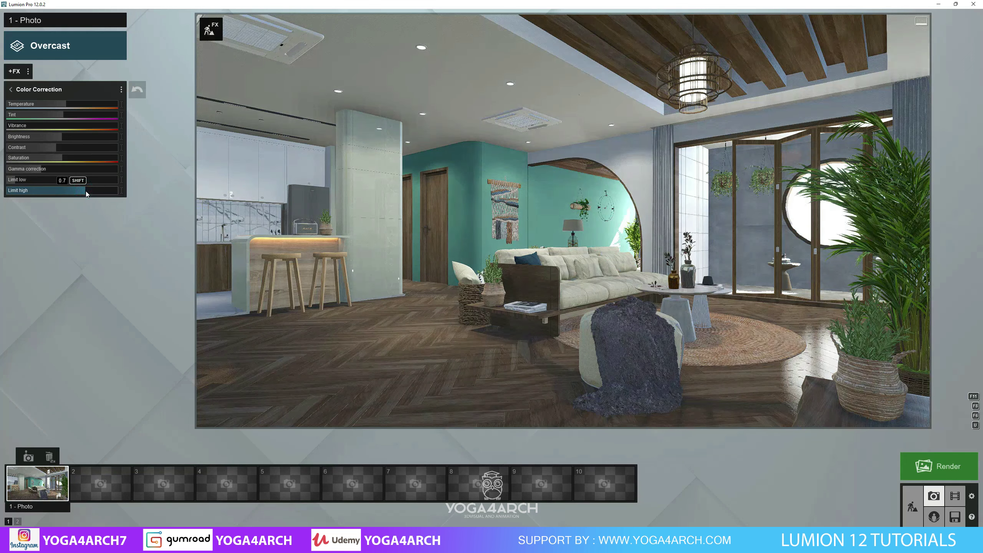
{"action": "left_click", "coordinate": [320, 216]}
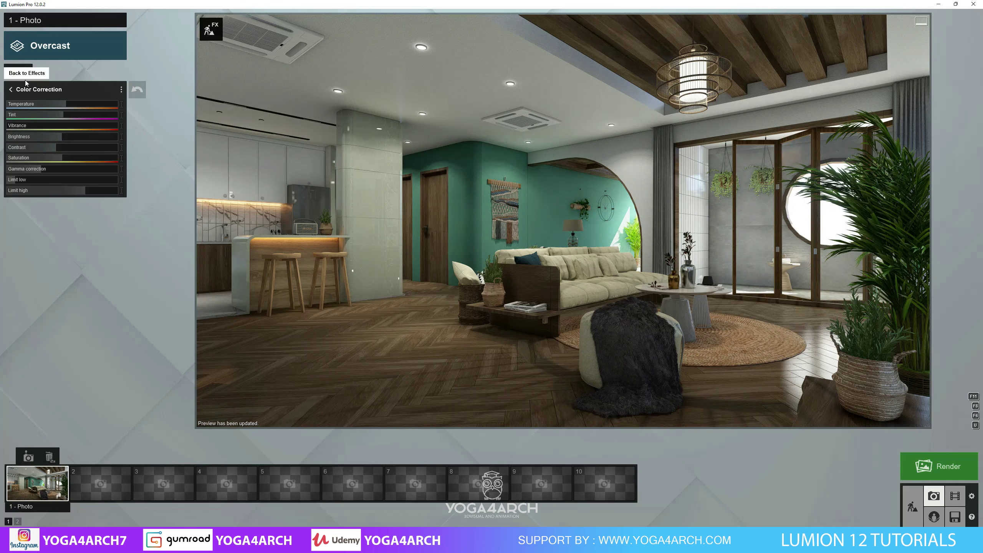
{"action": "left_click", "coordinate": [15, 72]}
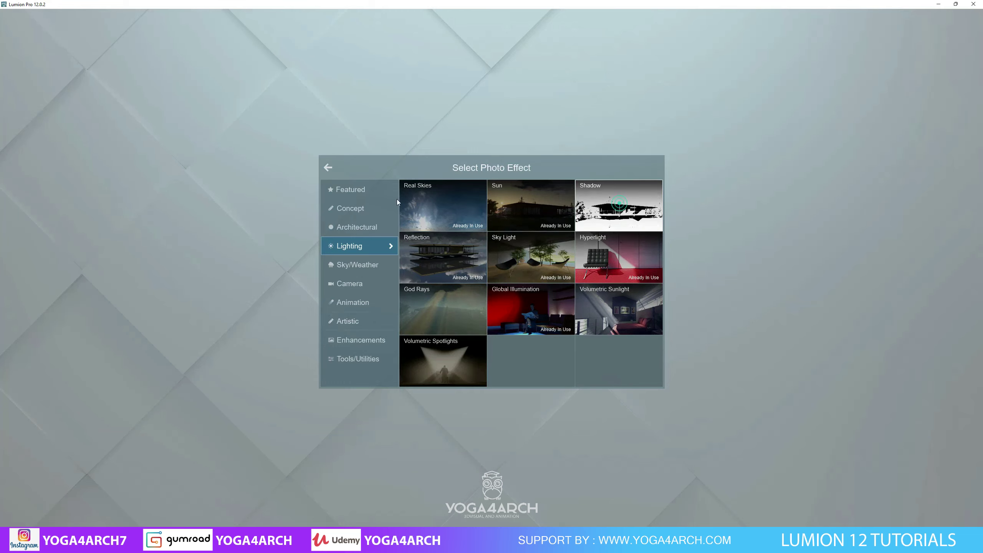
- Set Shadow omnishadow to 0.2, brightness to 0.5, and lower the interior/exterior balance
{"action": "left_click", "coordinate": [619, 206]}
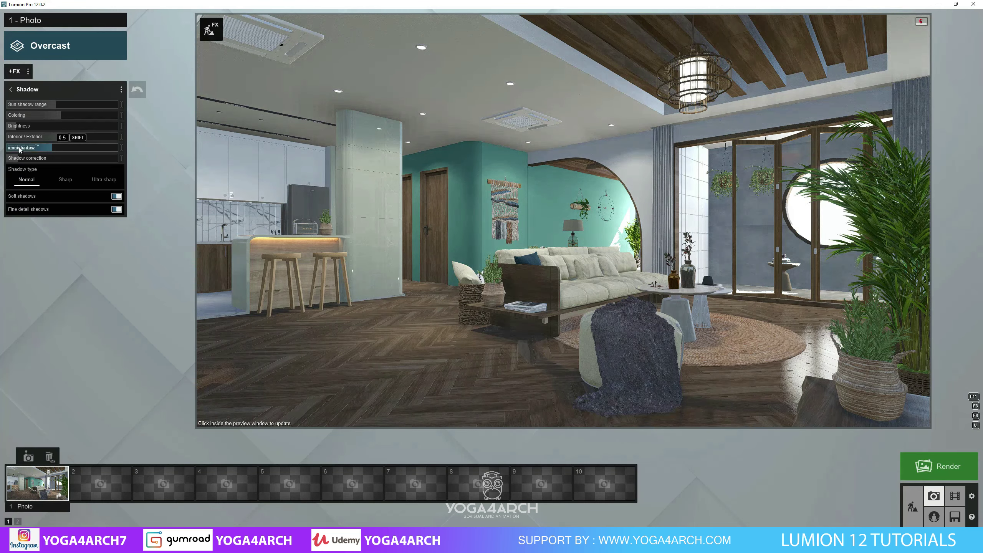
{"action": "left_click", "coordinate": [40, 148]}
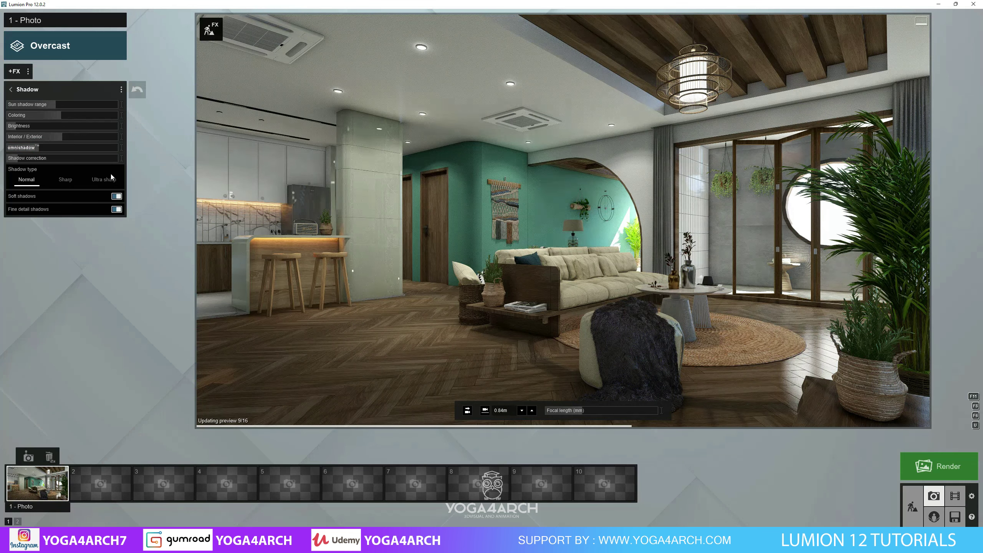
{"action": "left_click", "coordinate": [32, 148]}
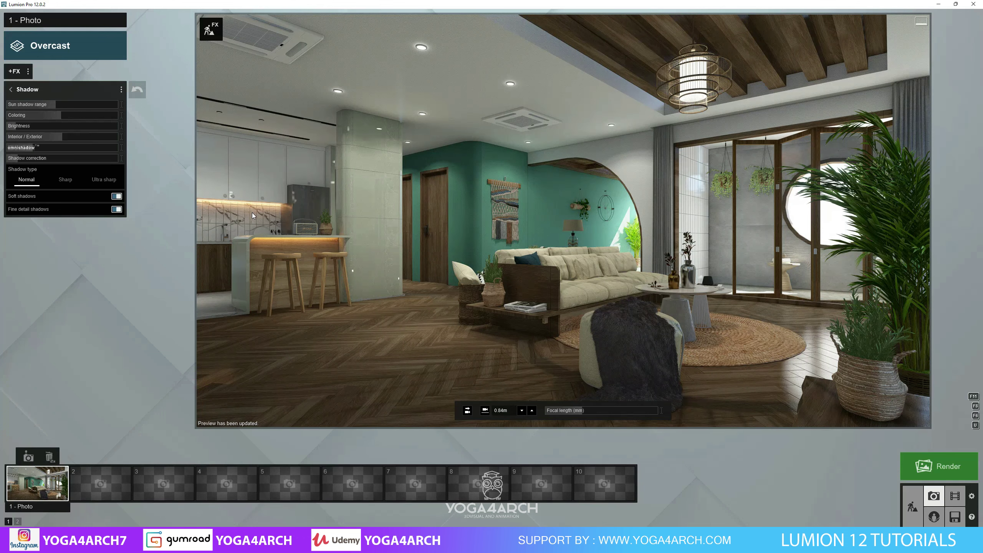
{"action": "left_click", "coordinate": [17, 129]}
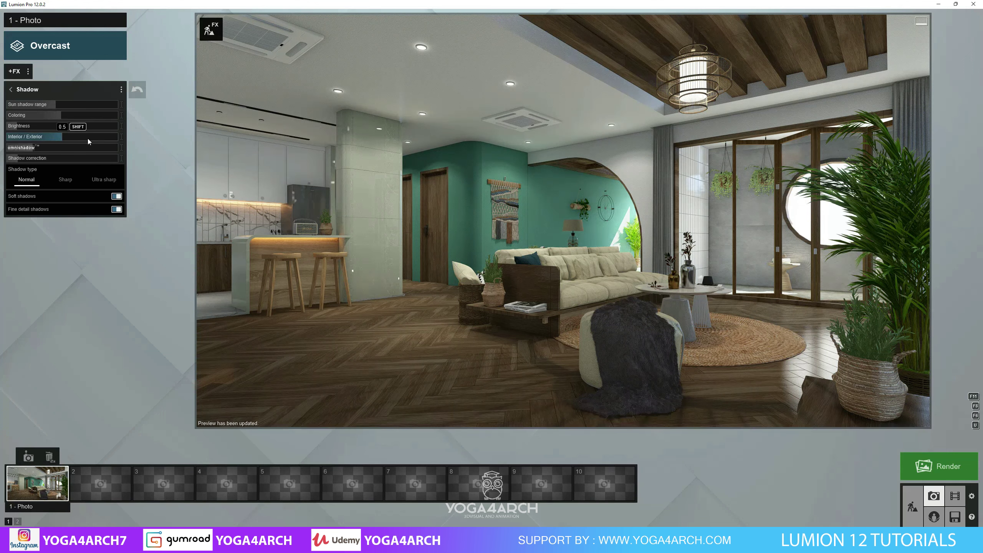
{"action": "left_click", "coordinate": [22, 126]}
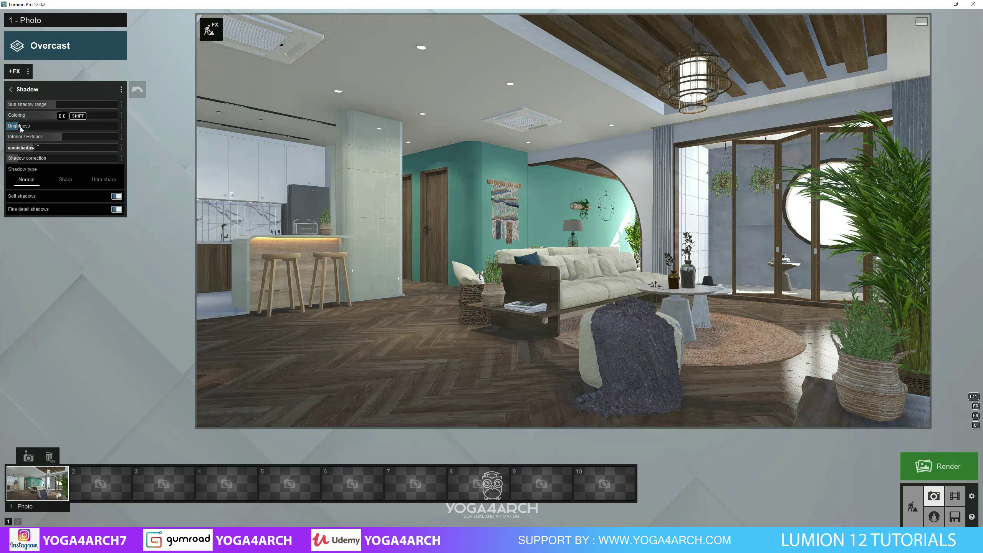
{"action": "left_click", "coordinate": [302, 247]}
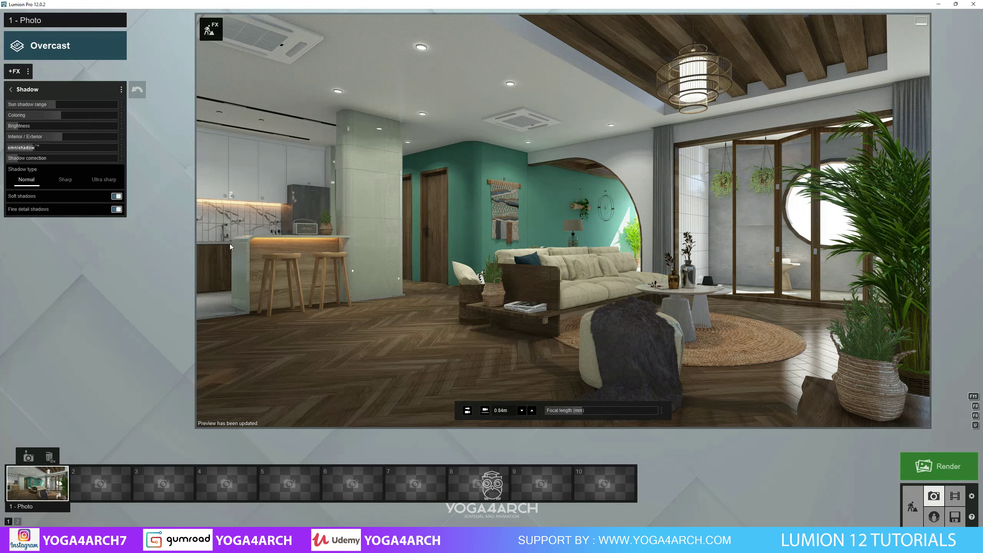
{"action": "left_click", "coordinate": [17, 127]}
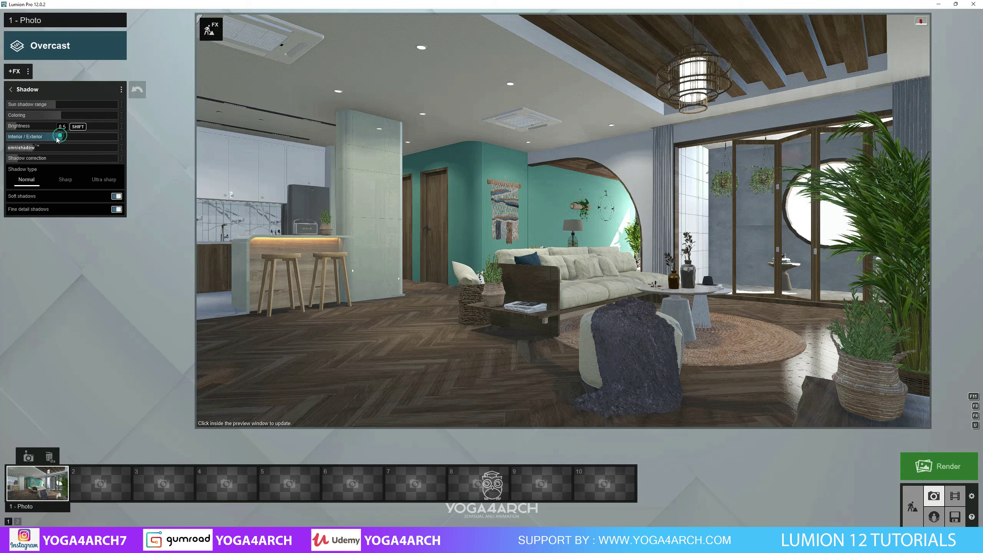
{"action": "left_click_drag", "start_coordinate": [60, 137], "coordinate": [13, 137]}
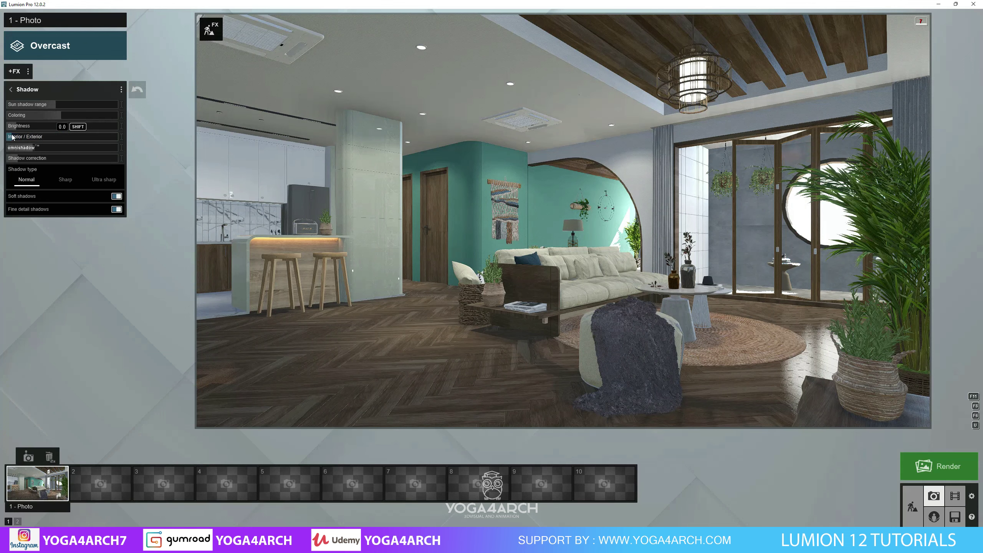
{"action": "left_click", "coordinate": [444, 258]}
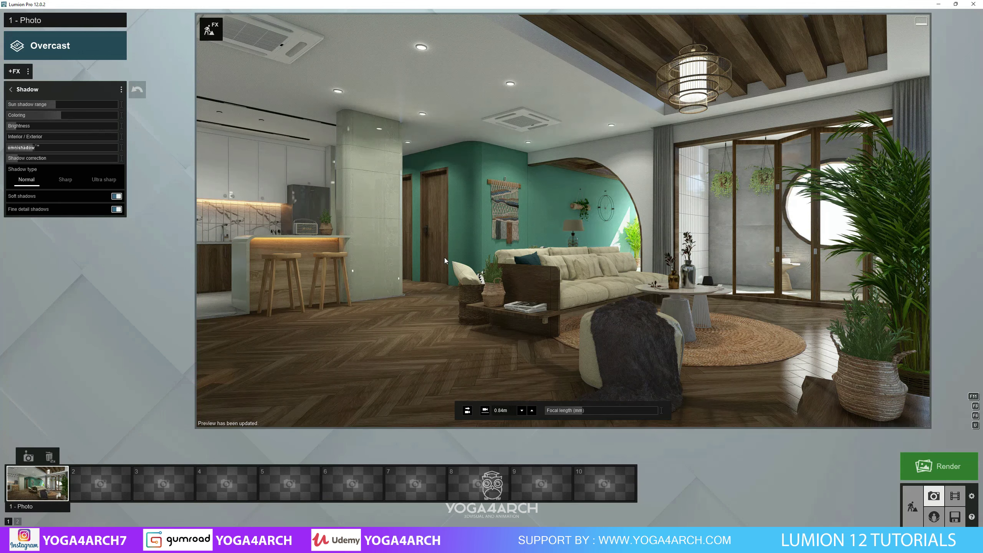
{"action": "left_click", "coordinate": [11, 90]}
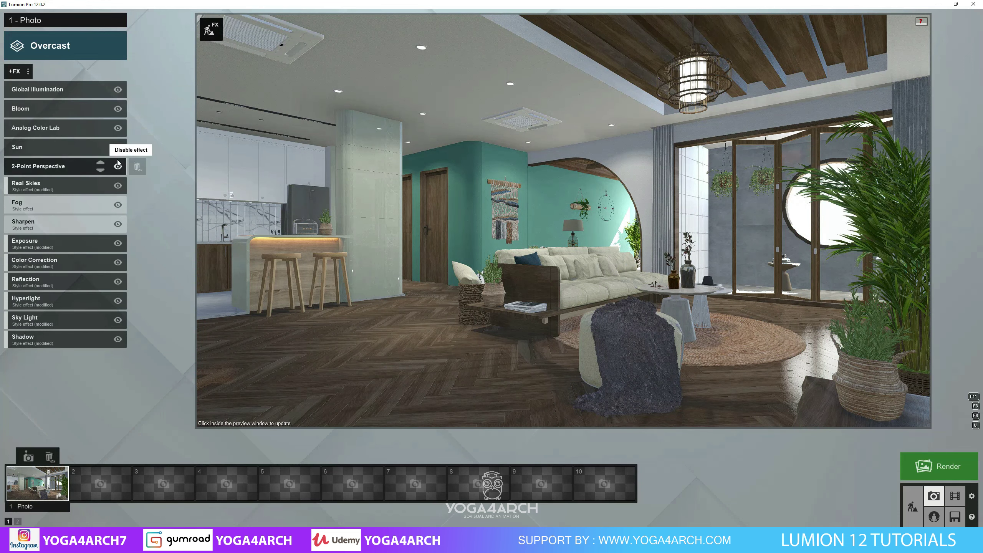
- Set the Sharpen effect intensity to about 0.5
{"action": "left_click", "coordinate": [81, 227]}
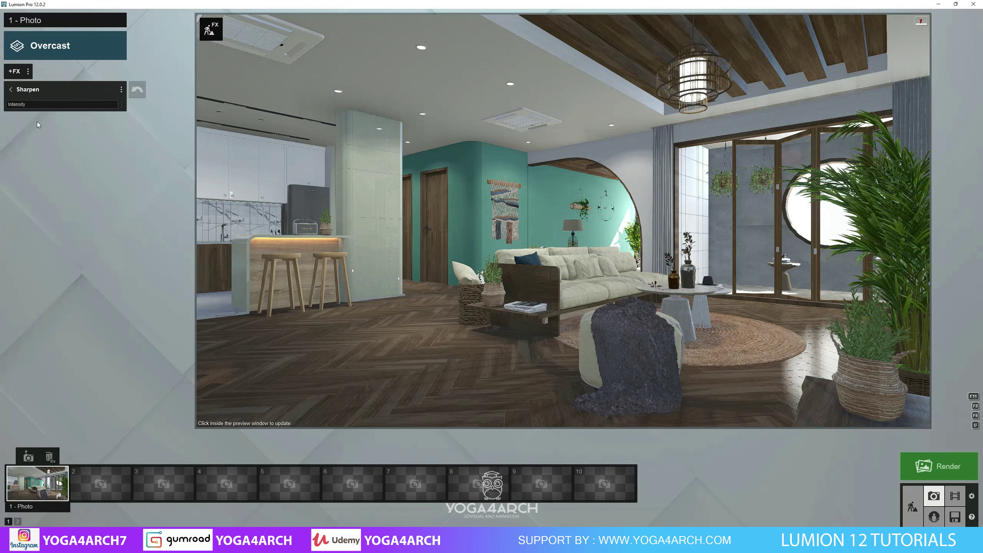
{"action": "left_click_drag", "start_coordinate": [25, 106], "coordinate": [39, 106]}
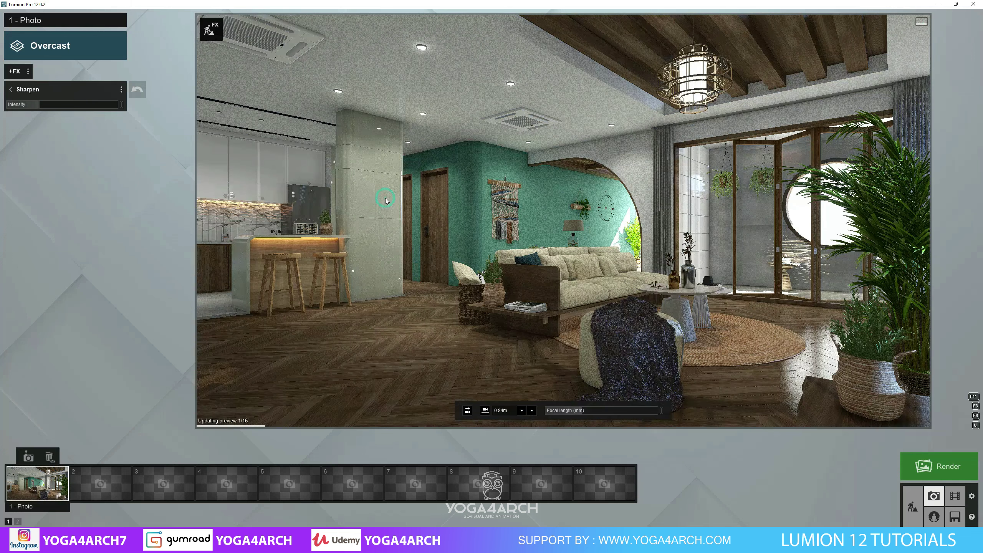
{"action": "left_click", "coordinate": [47, 90]}
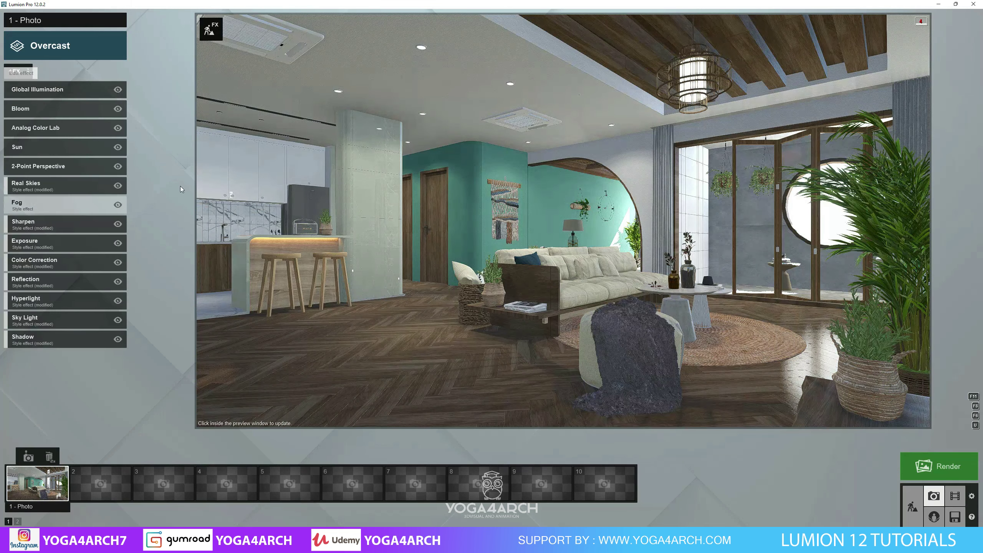
- Adjust the Exposure effect, then return to Build mode for scene editing
{"action": "left_click", "coordinate": [89, 243]}
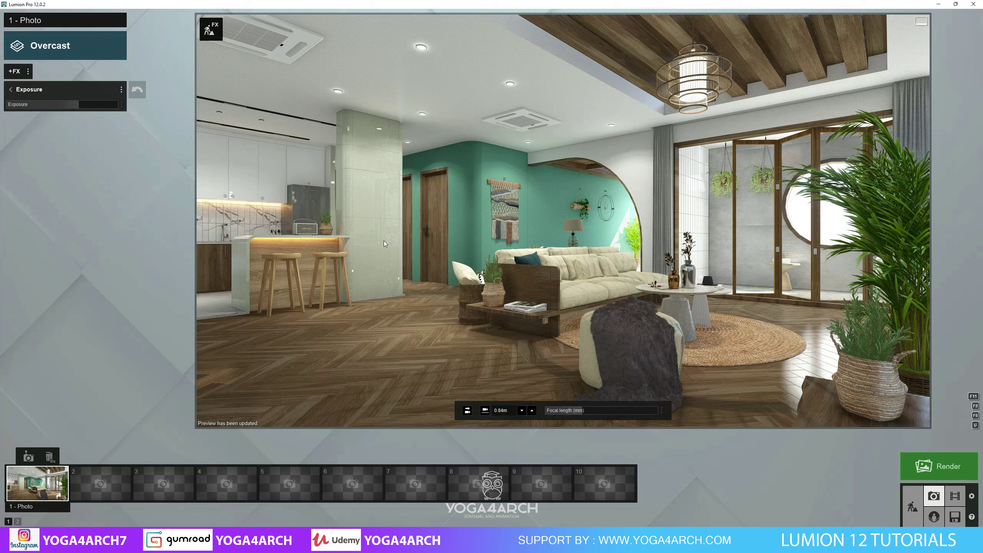
{"action": "left_click", "coordinate": [12, 90]}
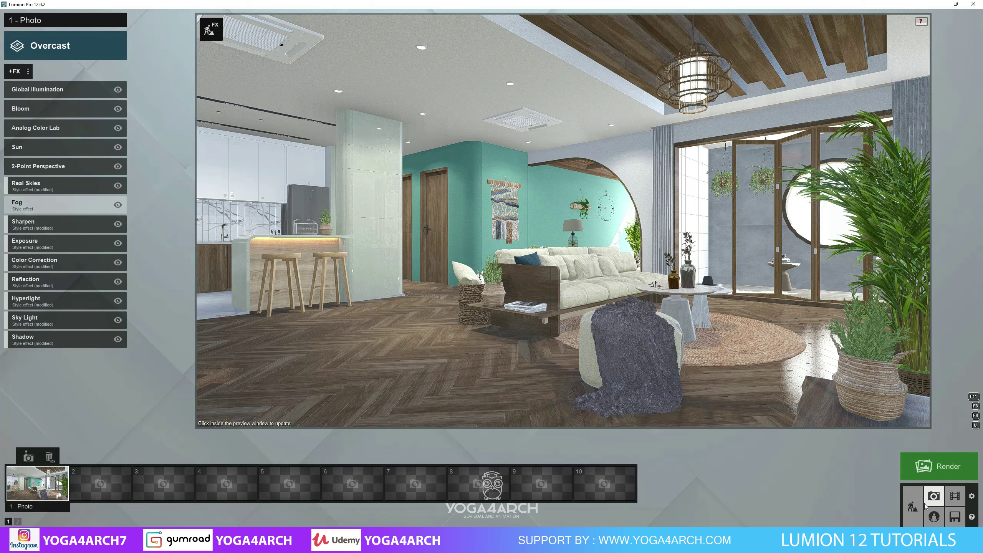
{"action": "left_click", "coordinate": [912, 507]}
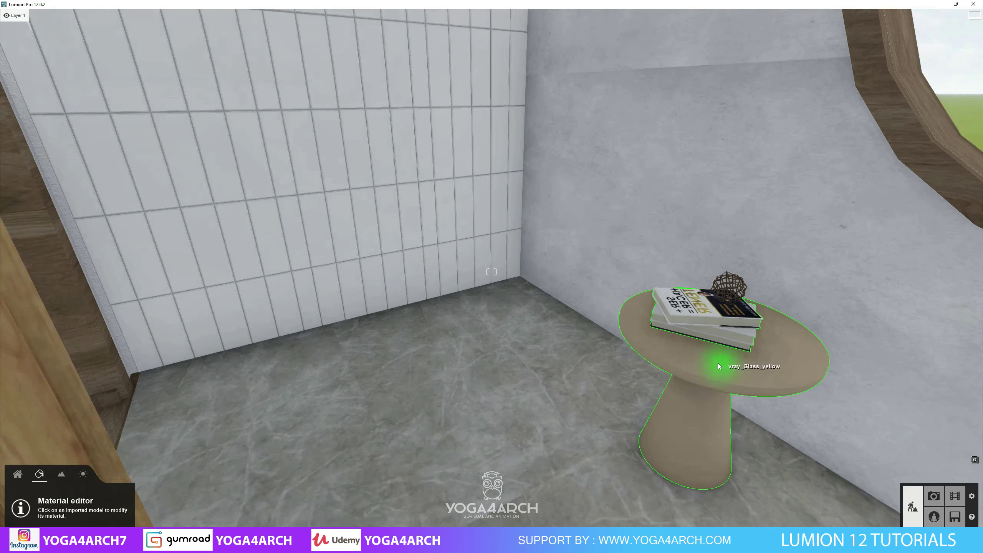
- Place the teddy-bear BeanbagChair 002 from the Indoor chairs beside the round side table
{"action": "left_click", "coordinate": [17, 474]}
{"action": "left_click", "coordinate": [97, 495]}
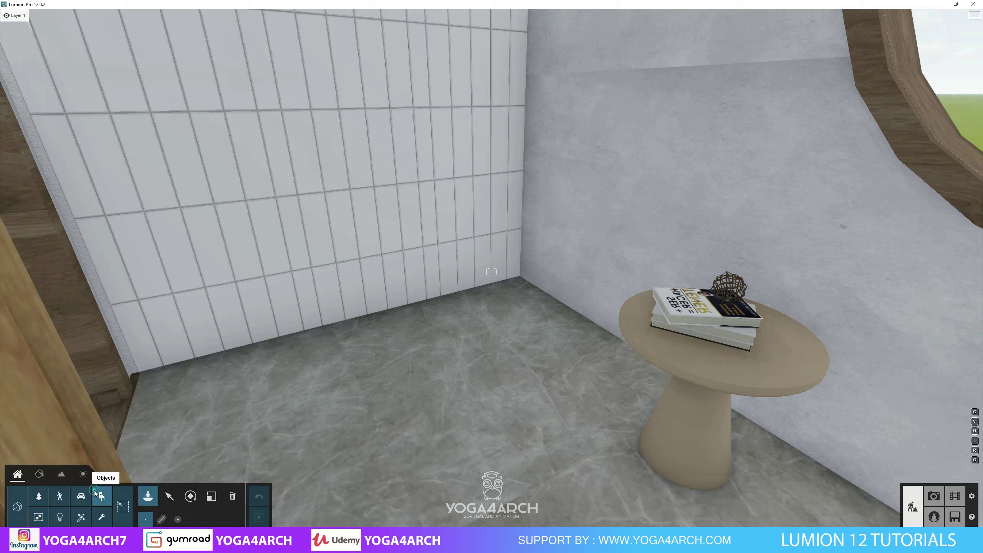
{"action": "left_click", "coordinate": [77, 112]}
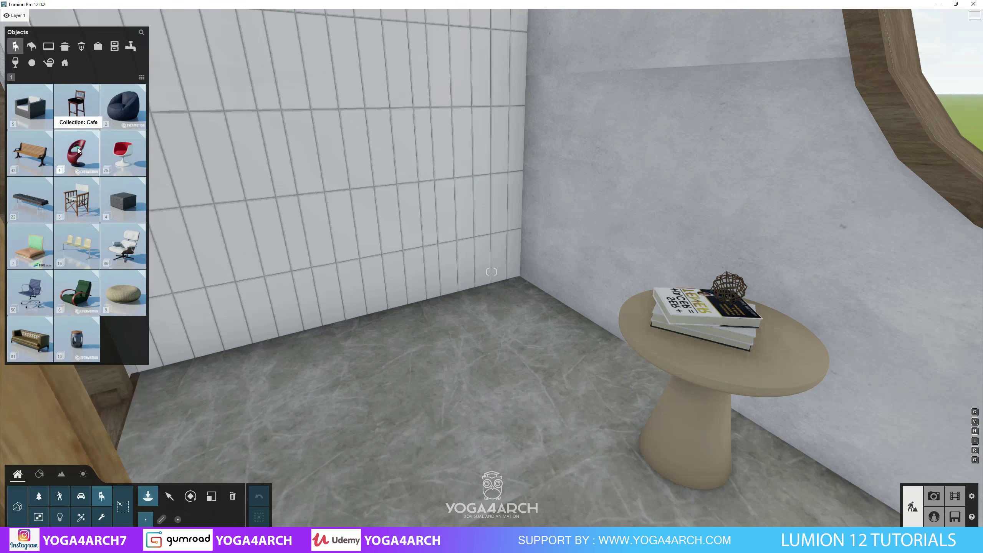
{"action": "left_click", "coordinate": [77, 153]}
{"action": "left_click", "coordinate": [28, 106]}
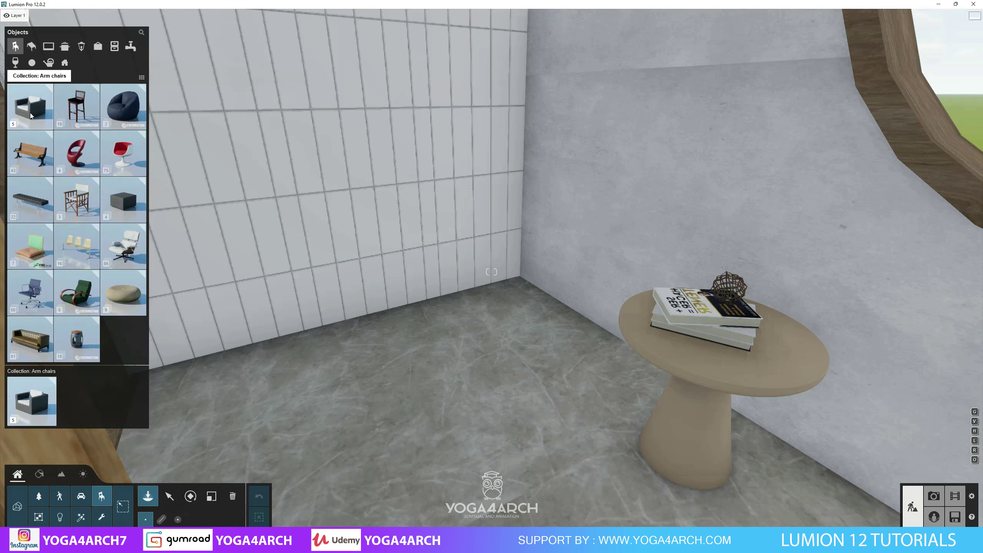
{"action": "left_click", "coordinate": [127, 107]}
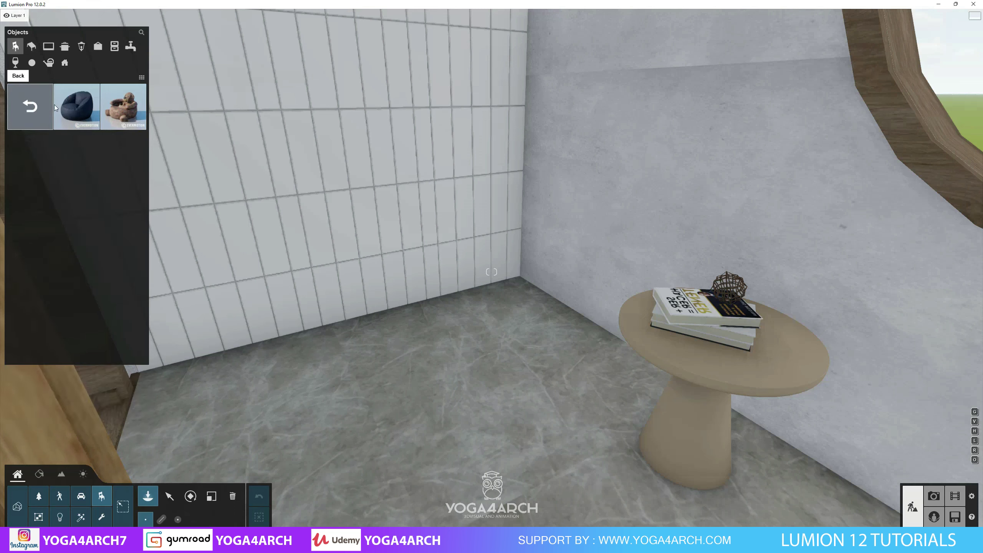
{"action": "left_click", "coordinate": [112, 113]}
{"action": "left_click", "coordinate": [464, 365]}
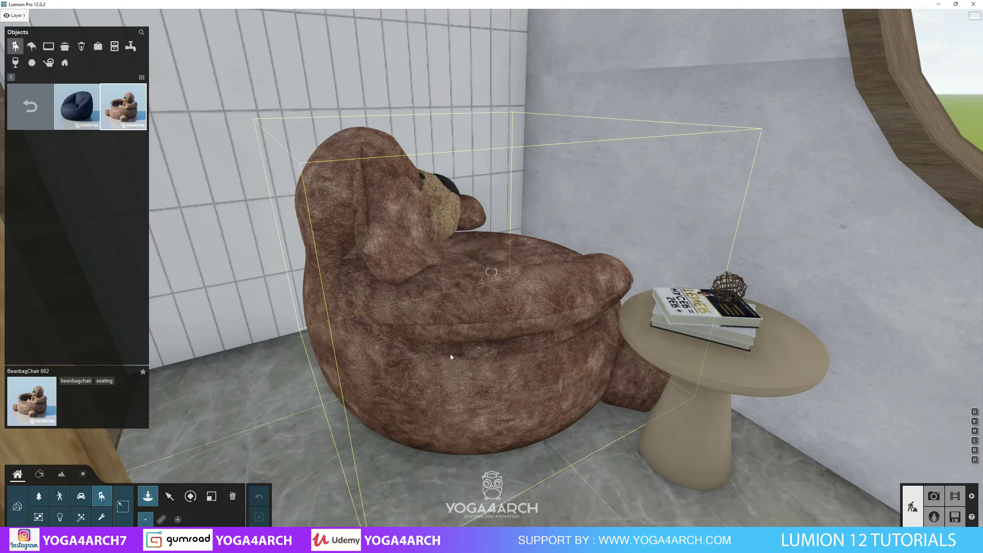
- Rotate the beanbag chair so it faces into the room
{"action": "left_click", "coordinate": [191, 496]}
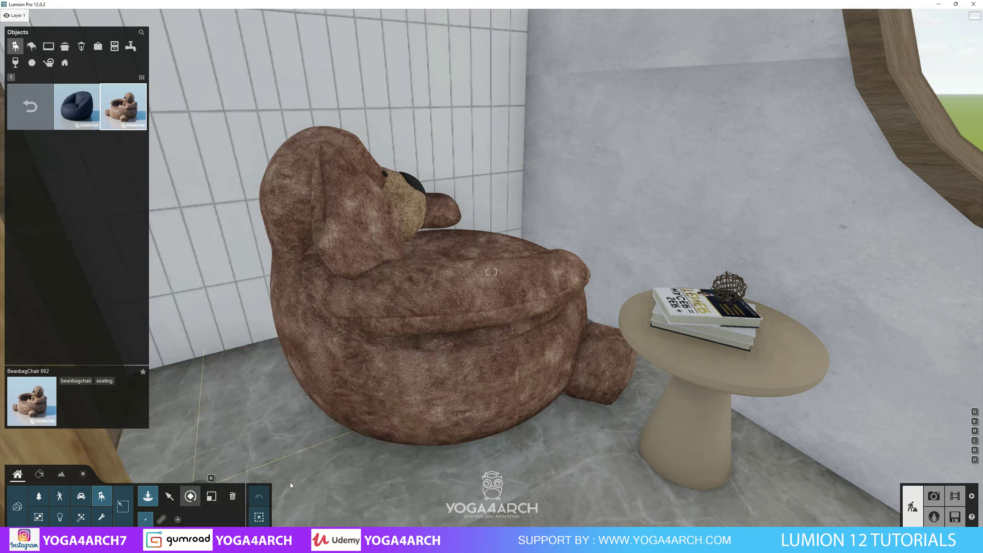
{"action": "left_click", "coordinate": [450, 382]}
{"action": "left_click_drag", "start_coordinate": [444, 354], "coordinate": [486, 408]}
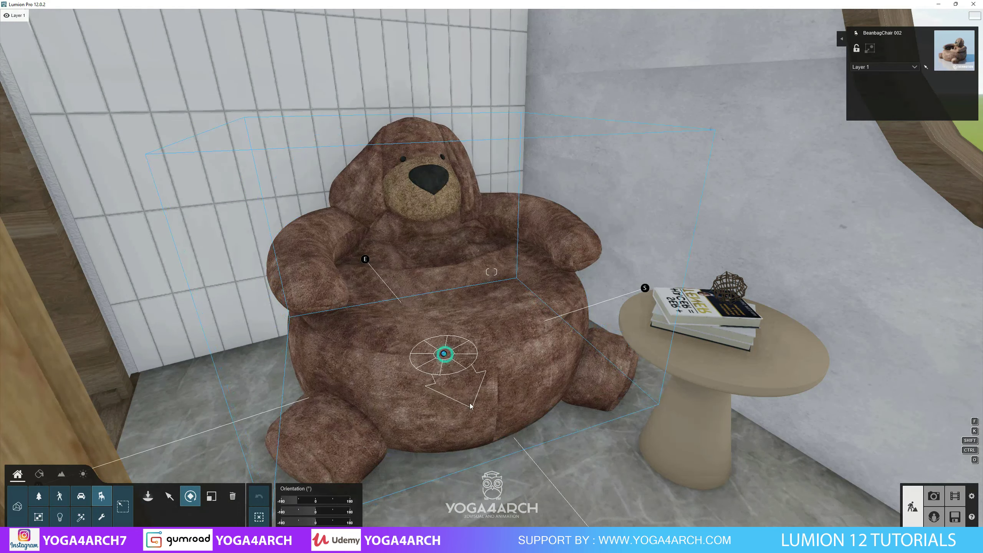
{"action": "right_click_drag", "start_coordinate": [485, 405], "coordinate": [407, 410]}
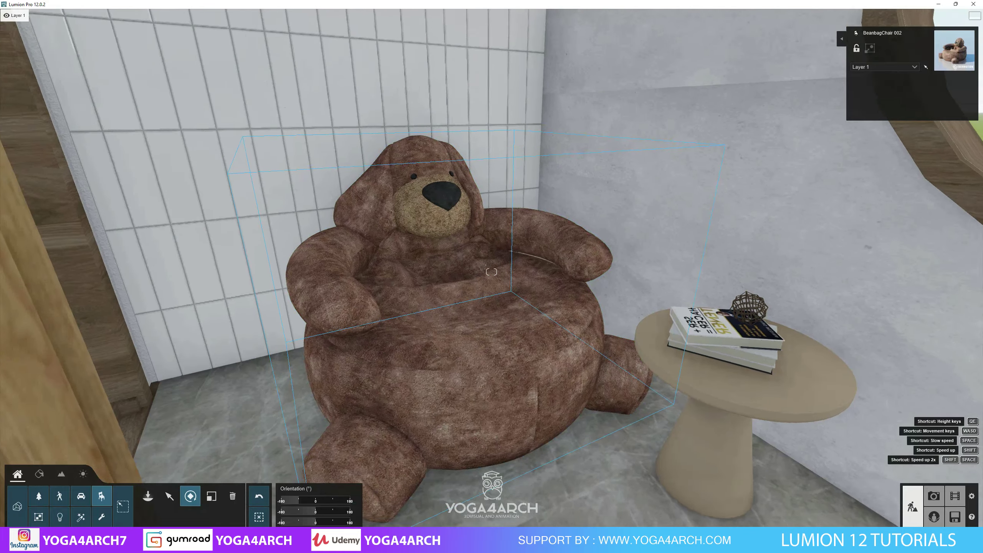
- Place an AirHockey 001 table from Indoor > Assorted by the teal wall
{"action": "key", "text": "s"}
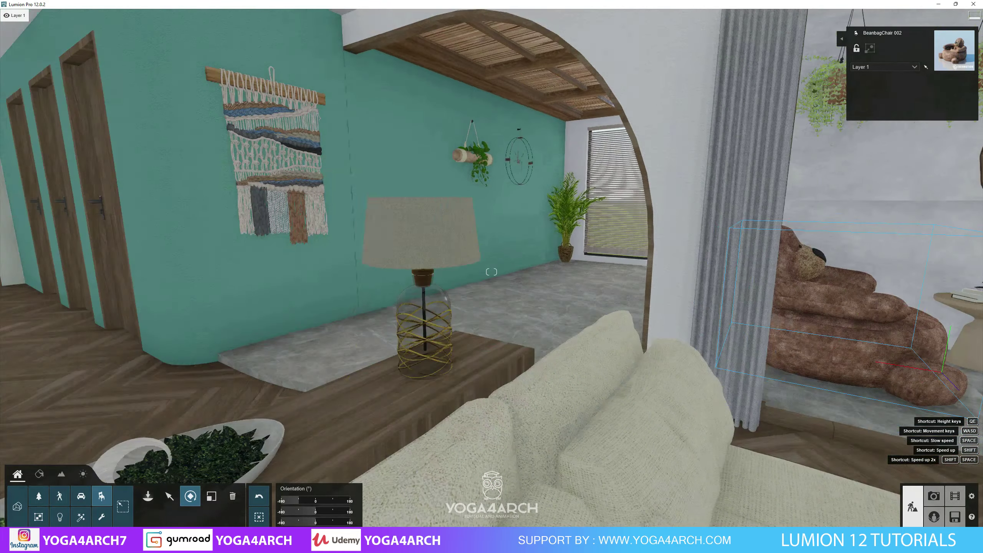
{"action": "key", "text": "w"}
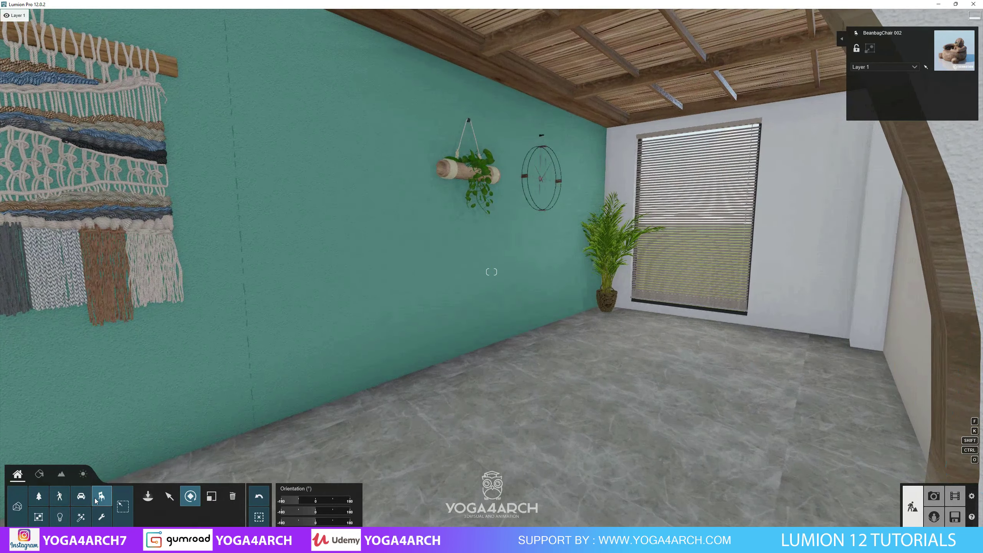
{"action": "left_click", "coordinate": [100, 496]}
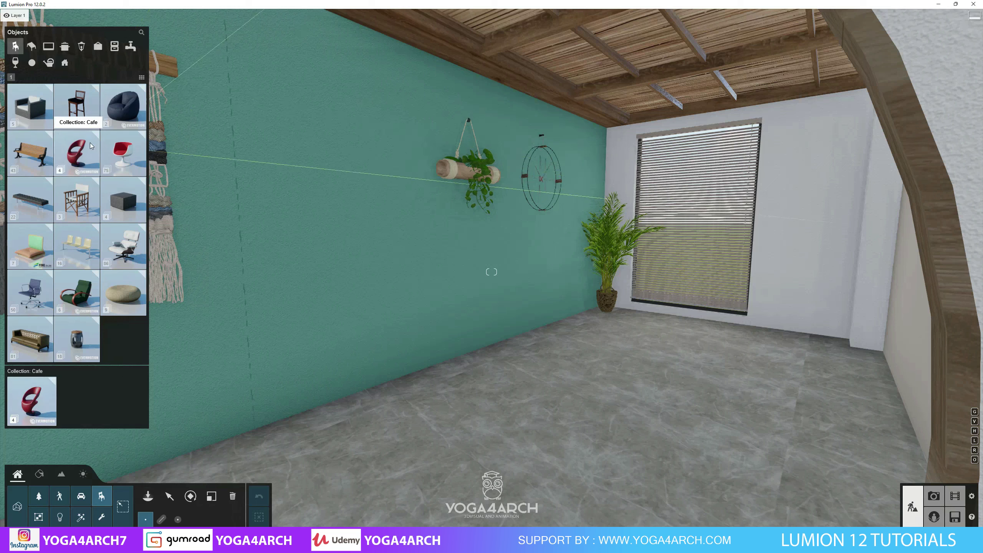
{"action": "left_click", "coordinate": [47, 47]}
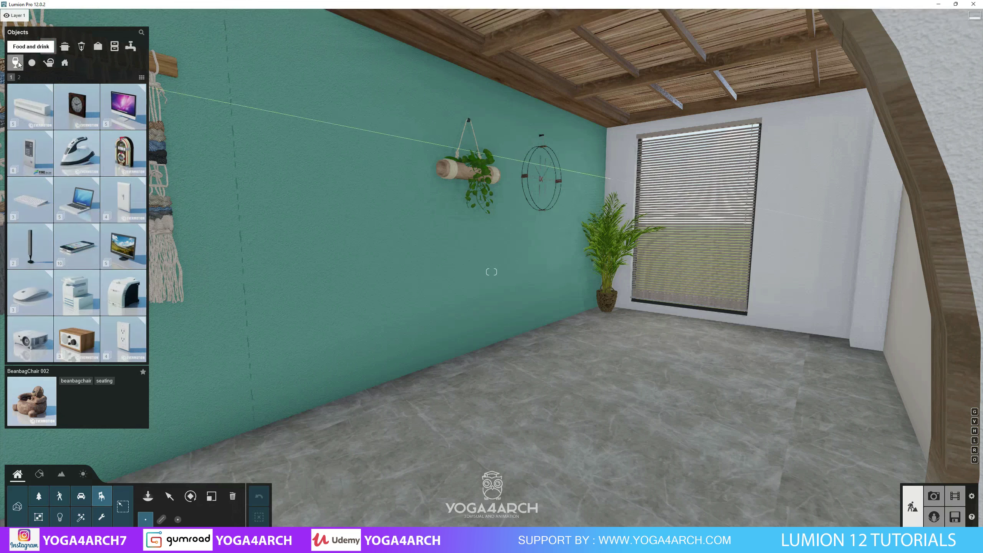
{"action": "left_click", "coordinate": [16, 62]}
{"action": "left_click", "coordinate": [32, 63]}
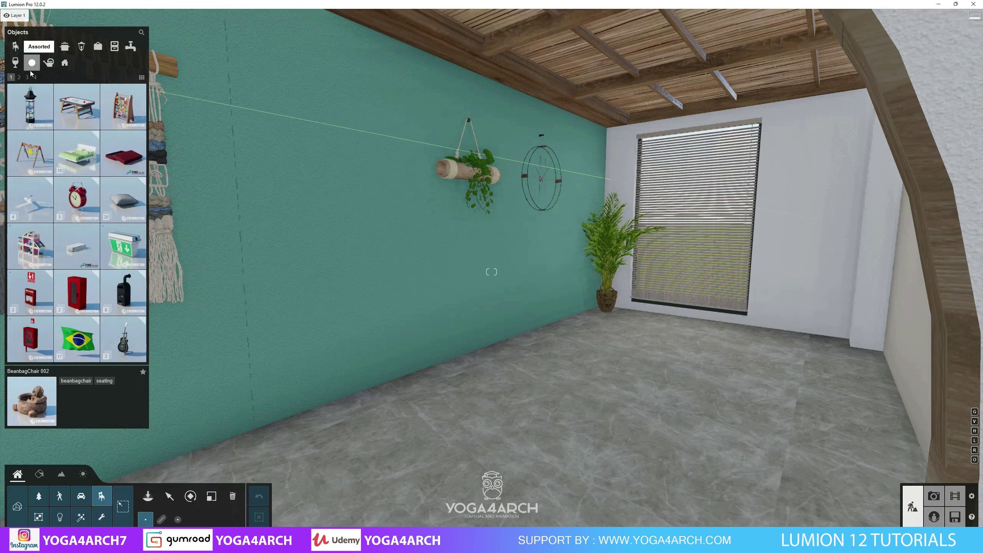
{"action": "left_click", "coordinate": [75, 112]}
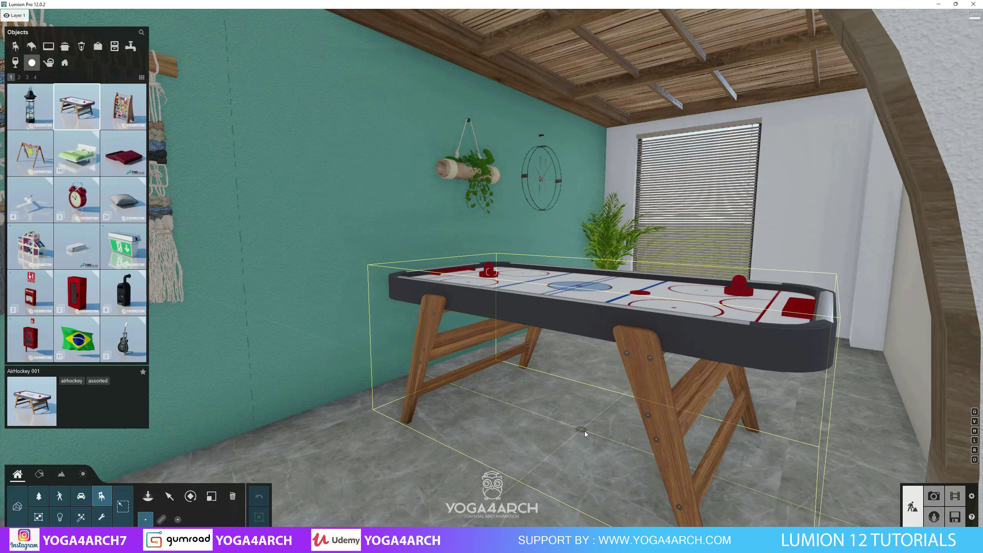
{"action": "left_click", "coordinate": [580, 416]}
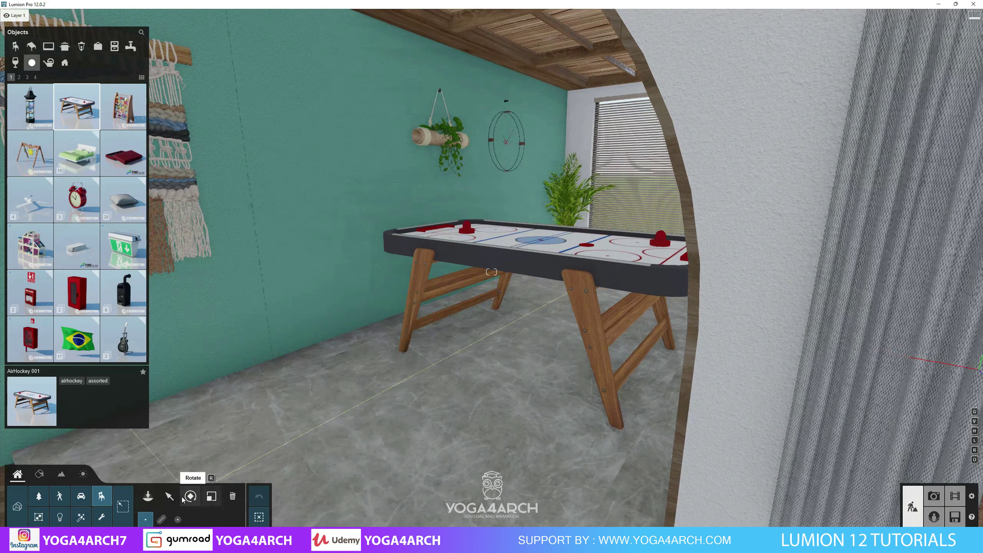
- Rotate the air hockey table about 90 degrees
{"action": "left_click", "coordinate": [190, 496]}
{"action": "left_click_drag", "start_coordinate": [544, 357], "coordinate": [424, 330]}
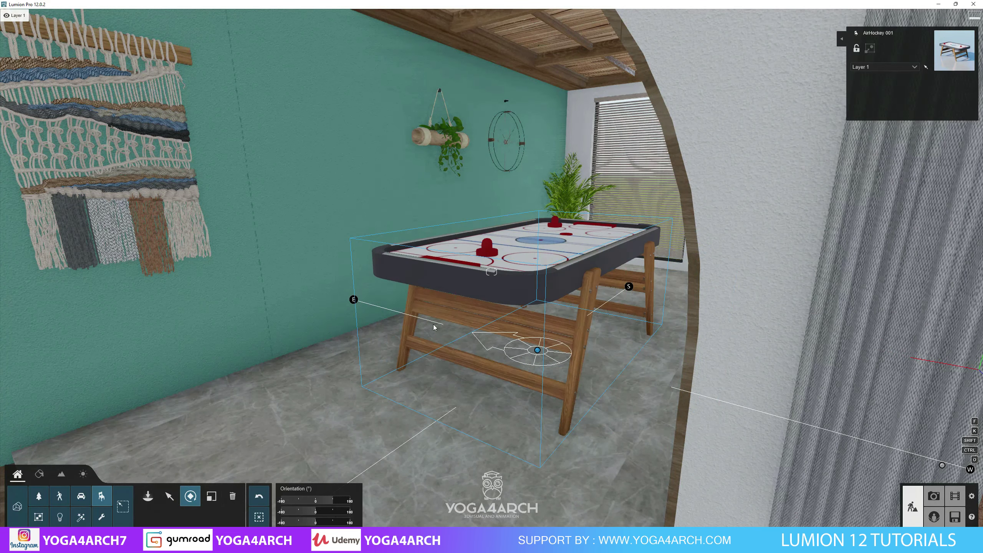
{"action": "right_click_drag", "start_coordinate": [433, 324], "coordinate": [438, 325]}
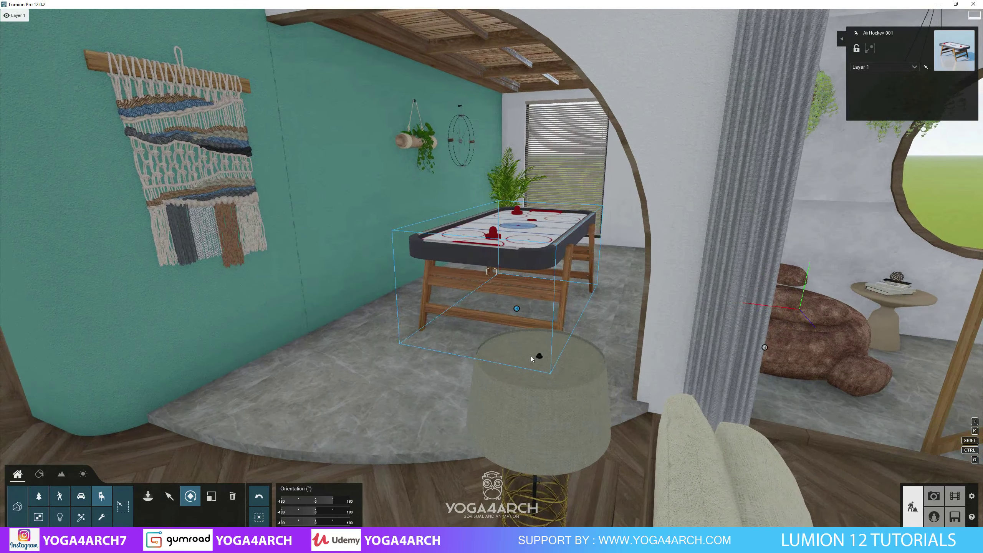
{"action": "key", "text": "a"}
- Shift the air hockey table left and back into the teal-walled nook
{"action": "left_click", "coordinate": [172, 502]}
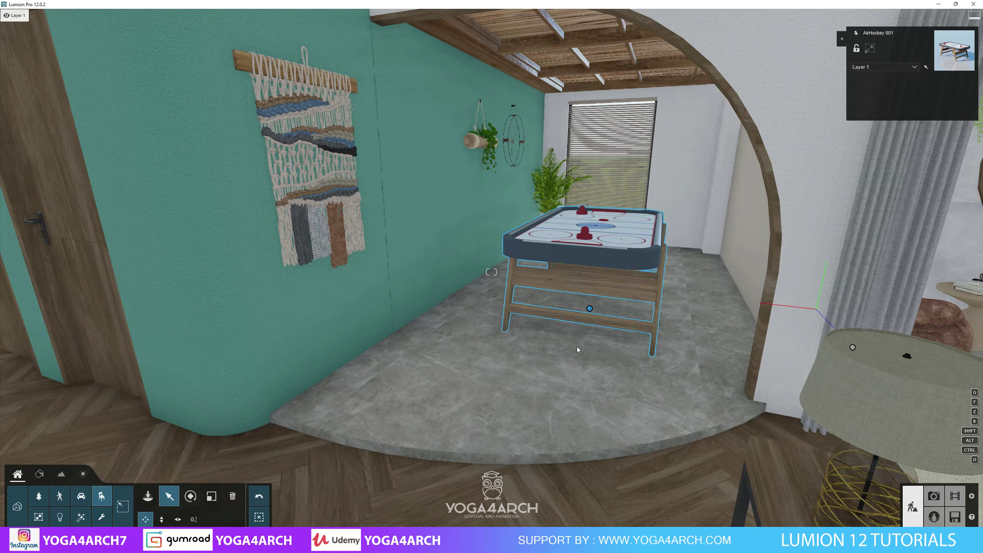
{"action": "left_click_drag", "start_coordinate": [590, 309], "coordinate": [573, 304]}
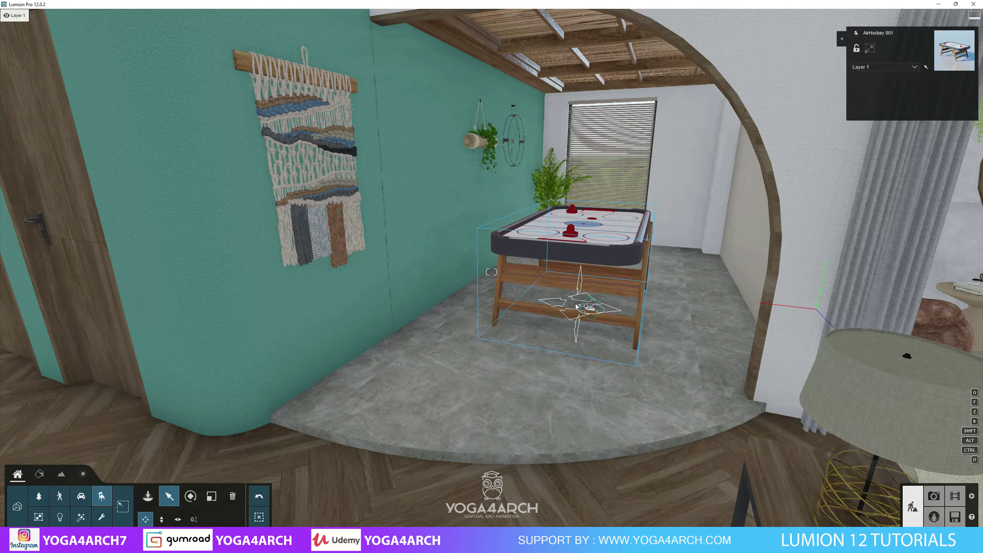
{"action": "key", "text": "s"}
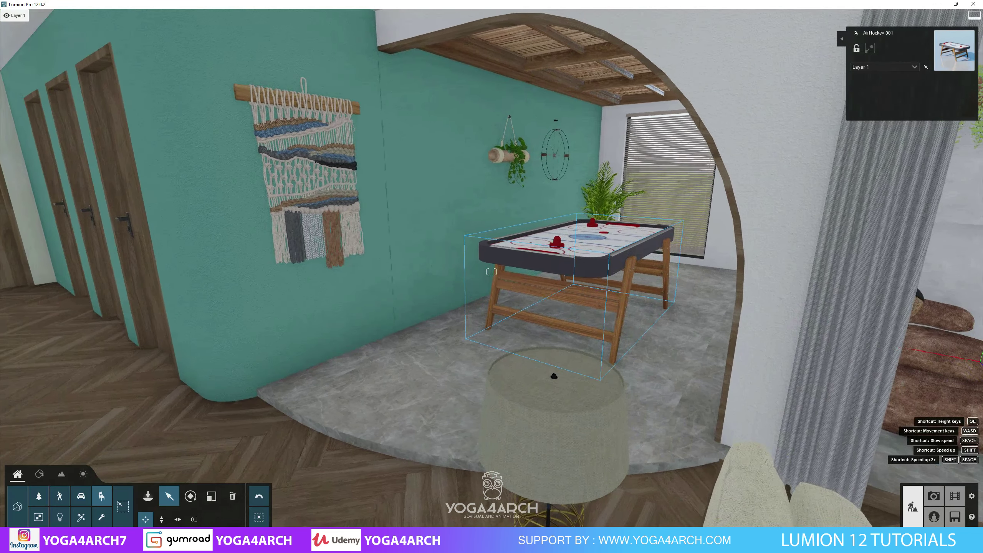
{"action": "key", "text": "s"}
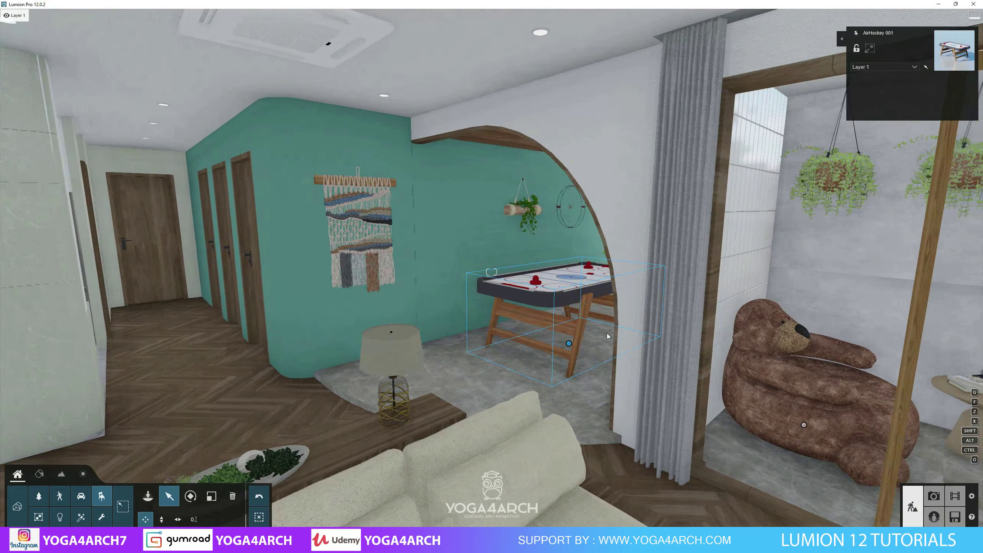
{"action": "key", "text": "s"}
{"action": "key", "text": "s"}
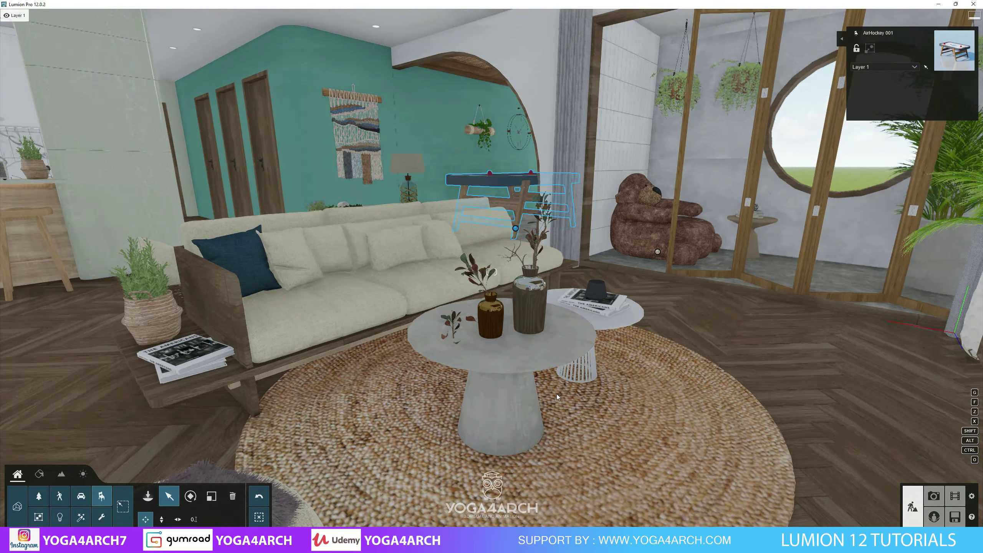
- Adjust the coffee table's Standard material, raising gloss to 2.0 then settling near 1.0
{"action": "left_click", "coordinate": [39, 474]}
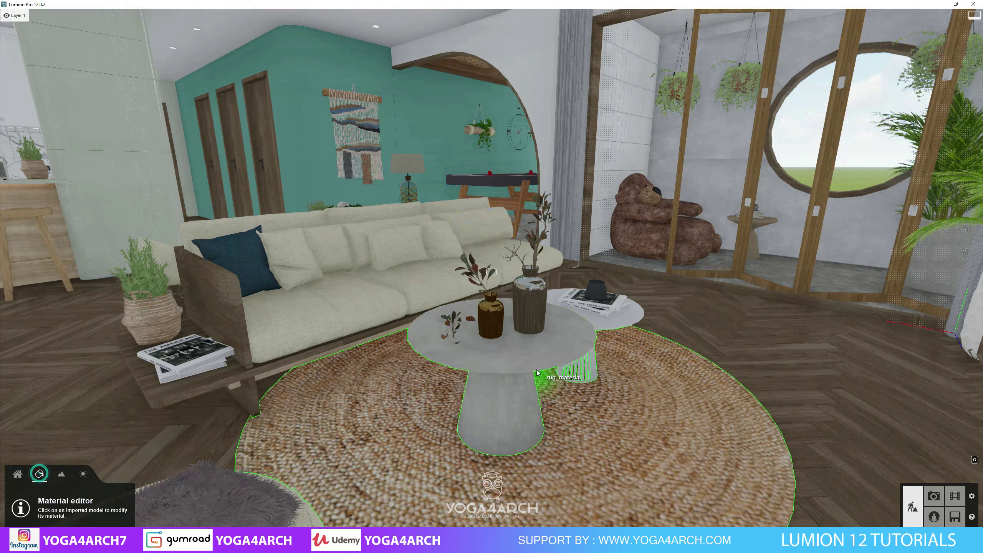
{"action": "left_click", "coordinate": [536, 369]}
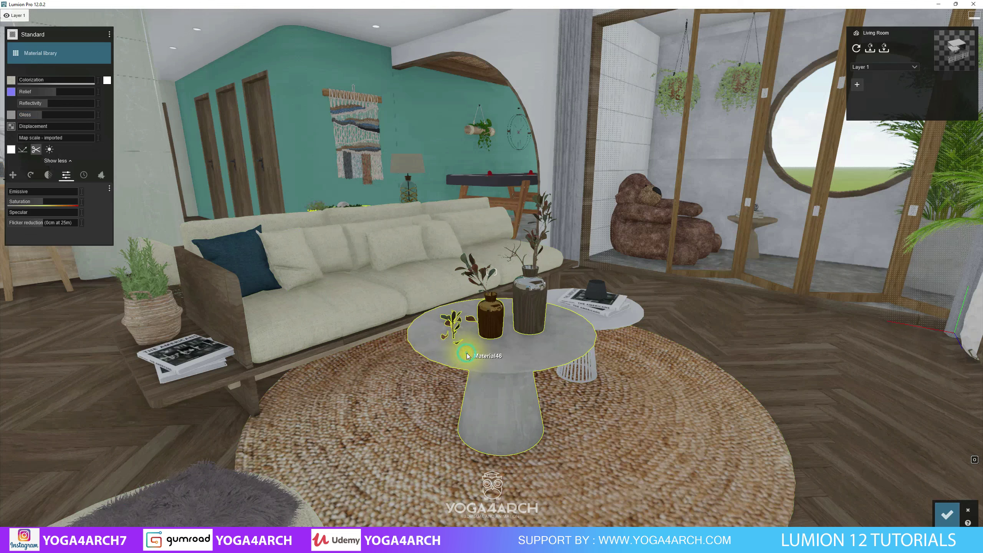
{"action": "mouse_move", "coordinate": [44, 104]}
{"action": "left_mouse_down"}
{"action": "mouse_move", "coordinate": [68, 108]}
{"action": "mouse_move", "coordinate": [58, 109]}
{"action": "left_mouse_up"}
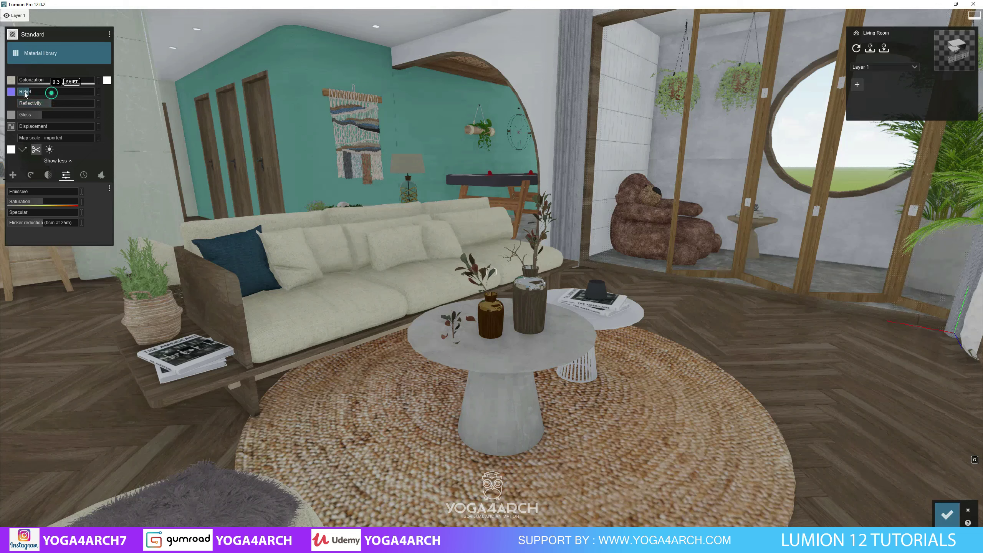
{"action": "mouse_move", "coordinate": [42, 115]}
{"action": "left_mouse_down"}
{"action": "mouse_move", "coordinate": [89, 121]}
{"action": "mouse_move", "coordinate": [48, 118]}
{"action": "left_mouse_up"}
{"action": "middle_click_drag", "start_coordinate": [48, 118], "coordinate": [361, 380]}
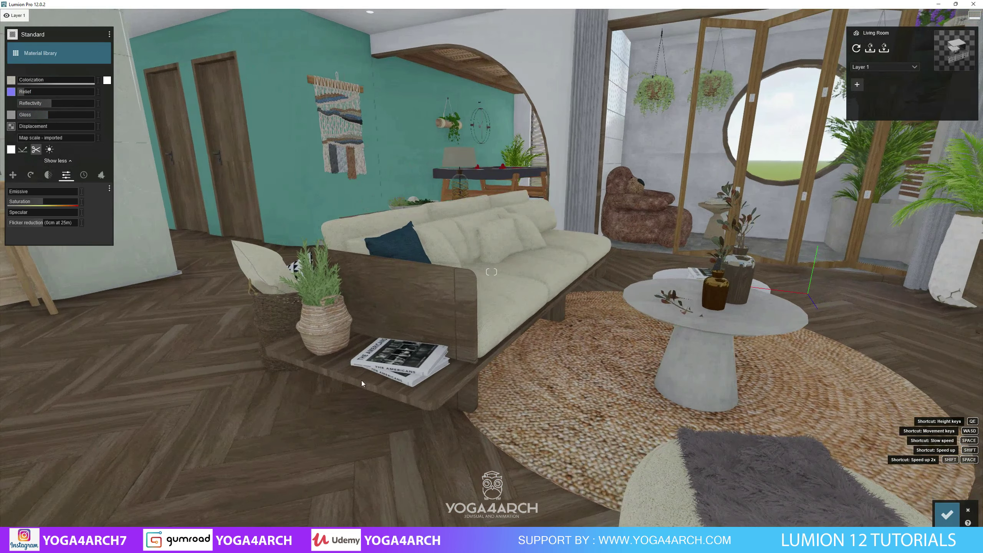
- Select the book, then the sofa, to bring up the sofa's material settings
{"action": "left_click", "coordinate": [411, 361]}
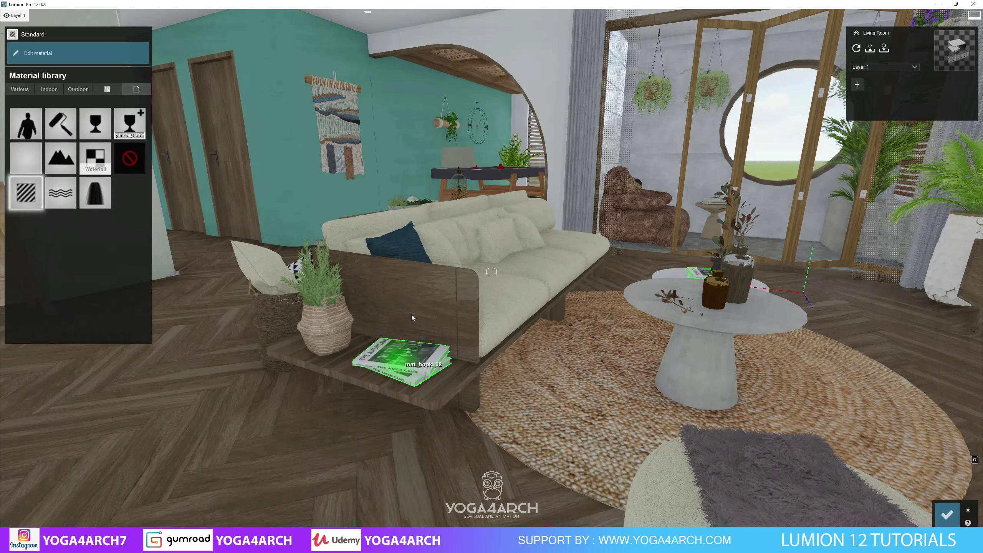
{"action": "left_click", "coordinate": [414, 303]}
{"action": "middle_click_drag", "start_coordinate": [414, 304], "coordinate": [357, 312]}
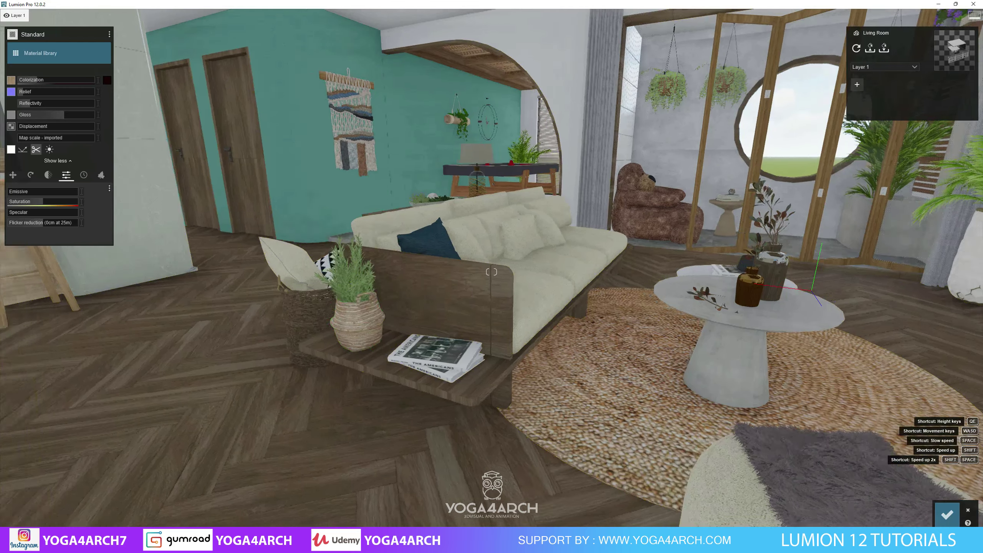
- Try Indoor carpet fabrics on the sofa and apply the white Carpet 005 2048
{"action": "left_click", "coordinate": [479, 256]}
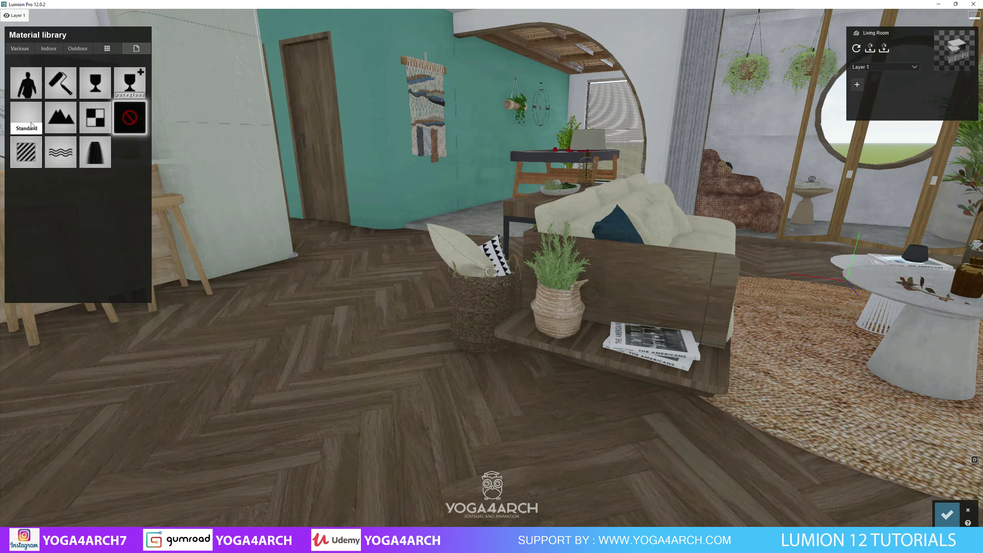
{"action": "left_click", "coordinate": [44, 50]}
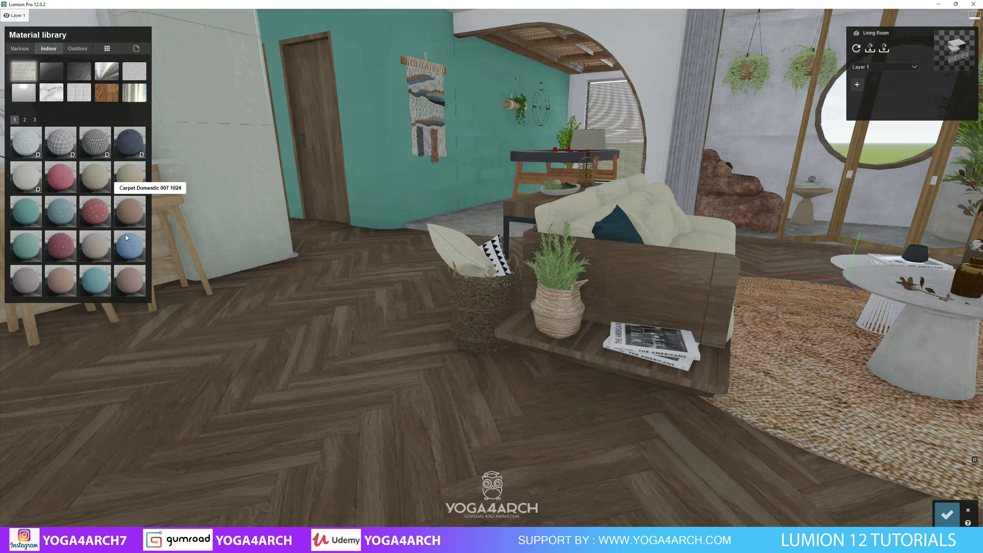
{"action": "left_click", "coordinate": [102, 244]}
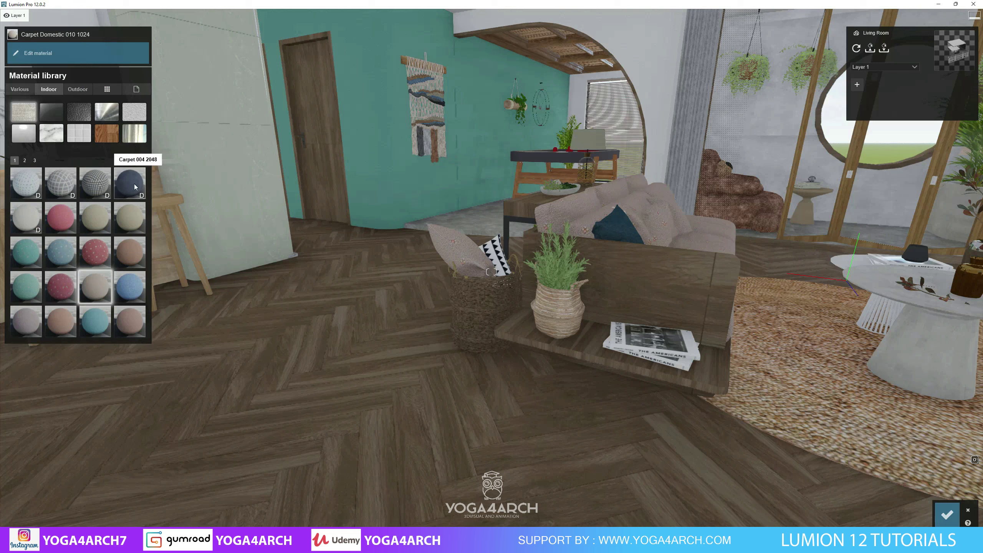
{"action": "left_click", "coordinate": [134, 184]}
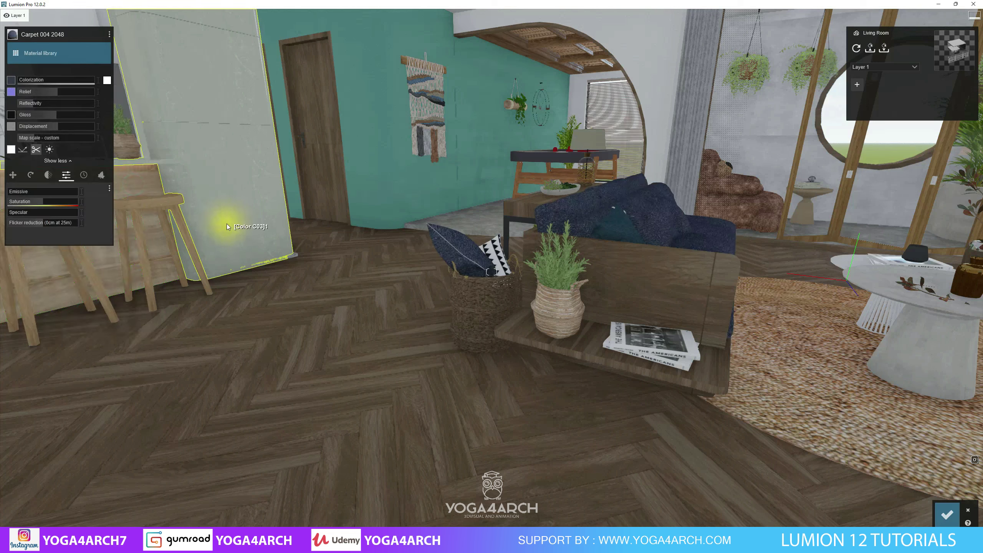
{"action": "left_click", "coordinate": [62, 57]}
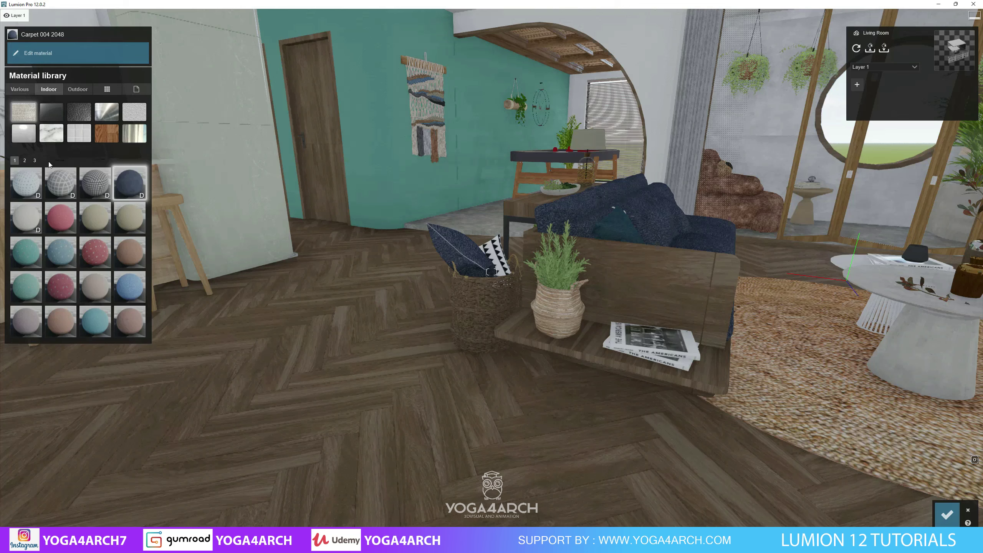
{"action": "left_click", "coordinate": [20, 222]}
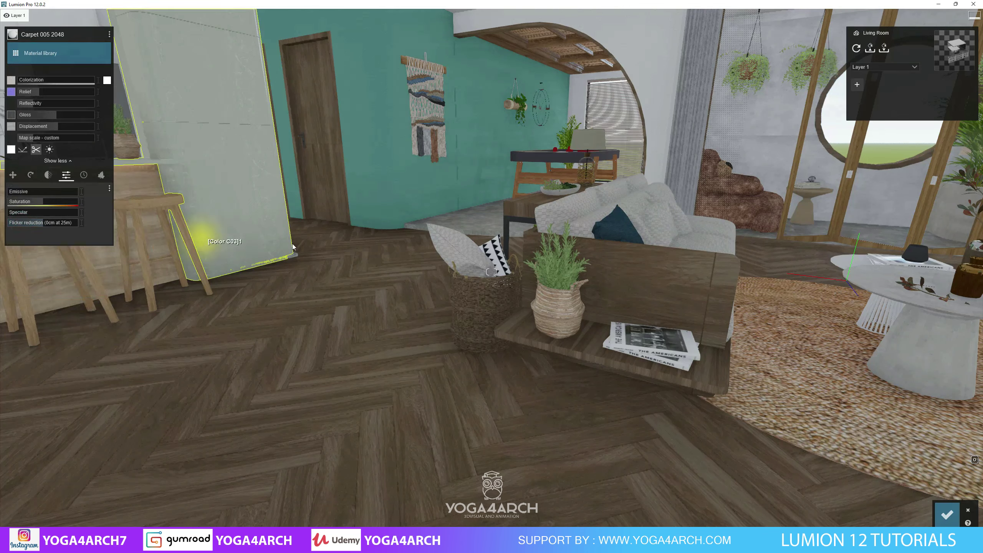
{"action": "right_click_drag", "start_coordinate": [20, 222], "coordinate": [305, 246]}
{"action": "scroll", "coordinate": [359, 267], "scroll_direction": "up", "scroll_amount": 3}
{"action": "scroll", "coordinate": [363, 272], "scroll_direction": "up", "scroll_amount": 3}
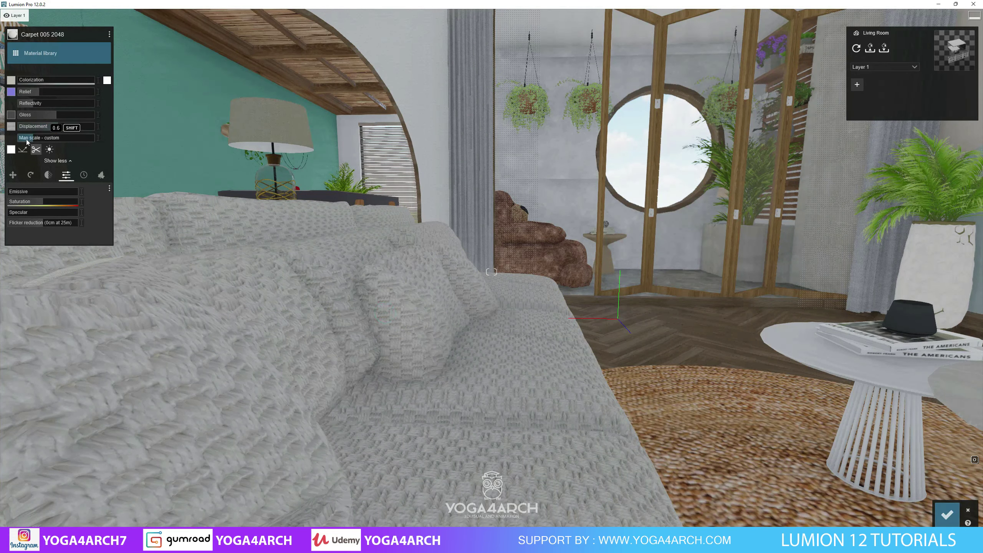
- Set a coarser map scale for the sofa's knit fabric texture
{"action": "left_click", "coordinate": [25, 139]}
{"action": "left_click_drag", "start_coordinate": [27, 138], "coordinate": [29, 139]}
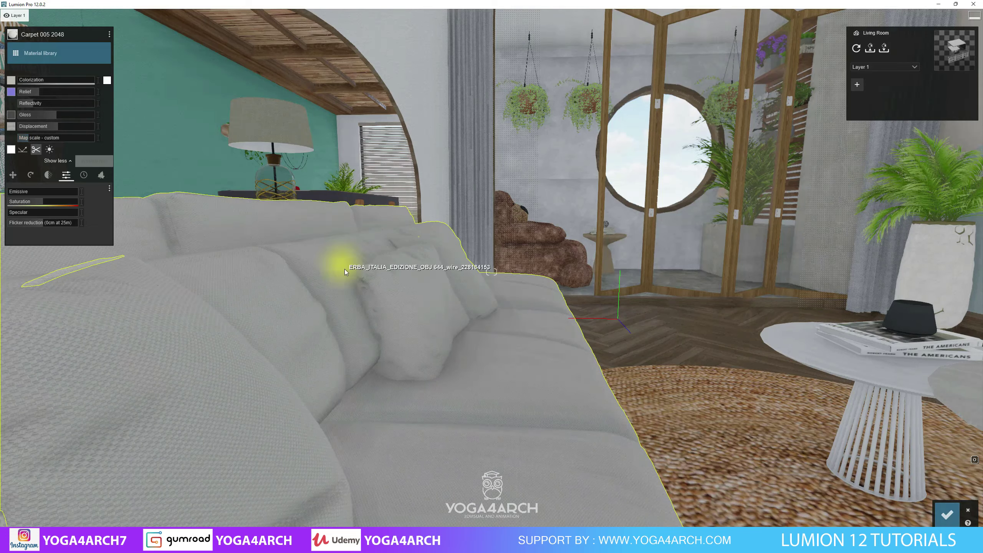
{"action": "scroll", "coordinate": [345, 269], "scroll_direction": "down", "scroll_amount": 5}
{"action": "right_click_drag", "start_coordinate": [343, 270], "coordinate": [343, 267]}
{"action": "right_click_drag", "start_coordinate": [492, 271], "coordinate": [445, 241]}
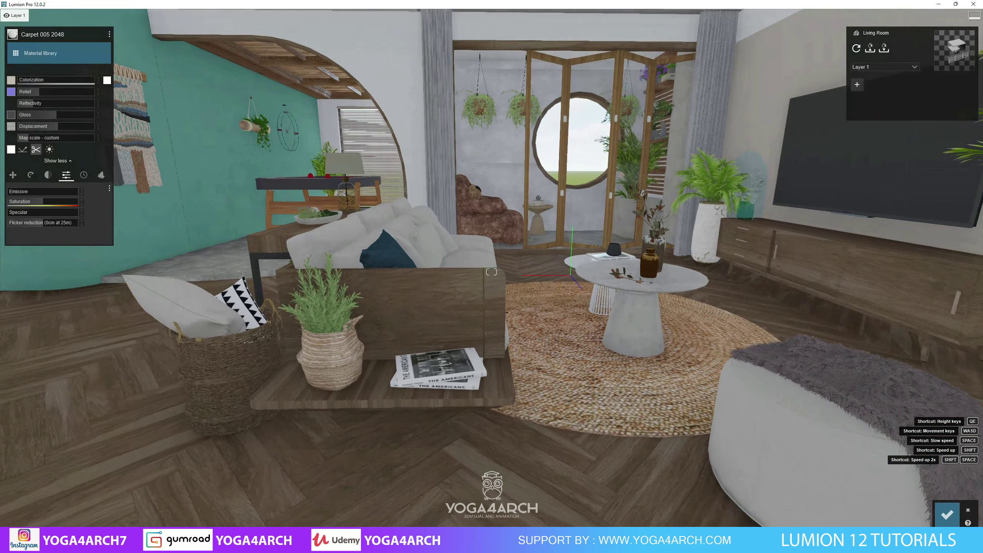
{"action": "scroll", "coordinate": [445, 241], "scroll_direction": "up", "scroll_amount": 8}
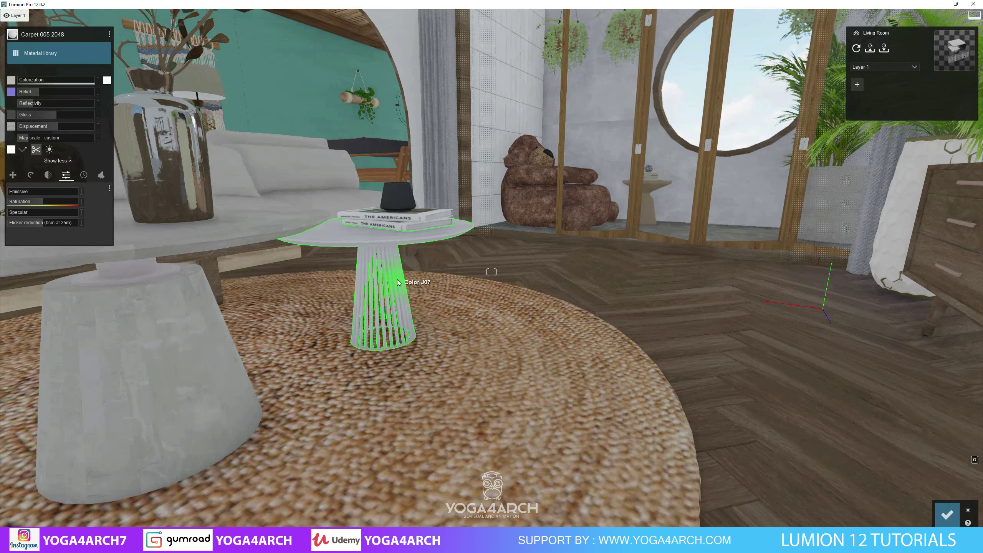
- Give the wire side table the Zinc metal material
{"action": "left_click", "coordinate": [397, 279]}
{"action": "left_click", "coordinate": [47, 48]}
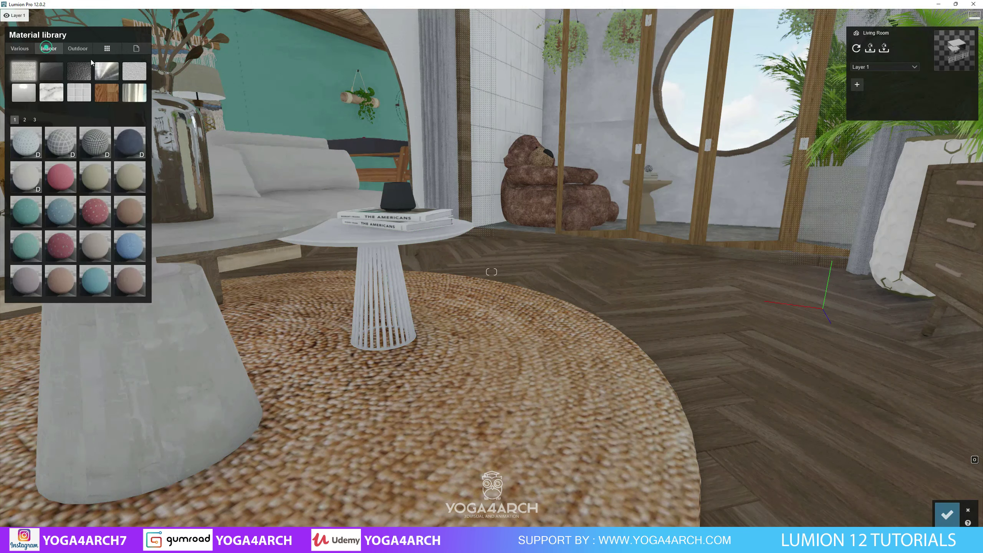
{"action": "left_click", "coordinate": [107, 74]}
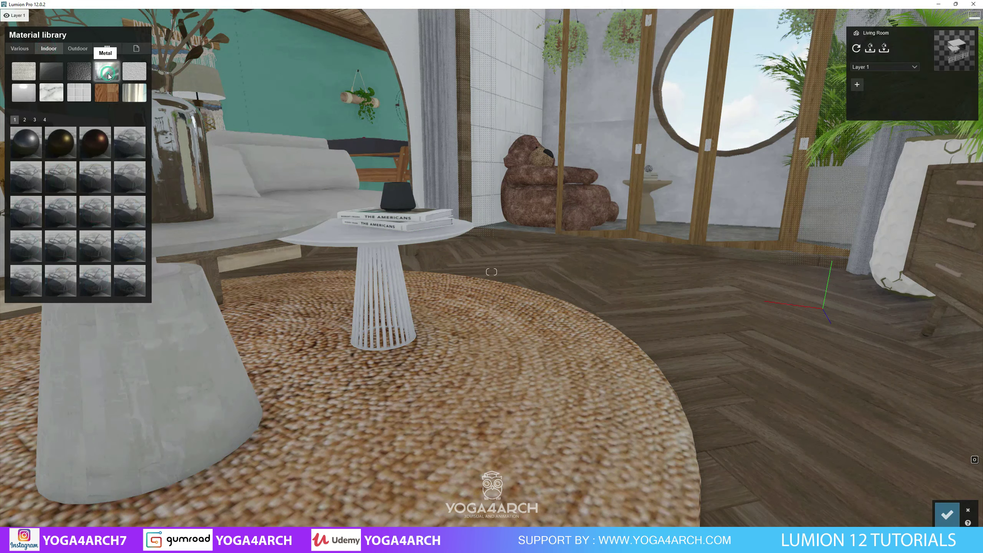
{"action": "left_click", "coordinate": [44, 119]}
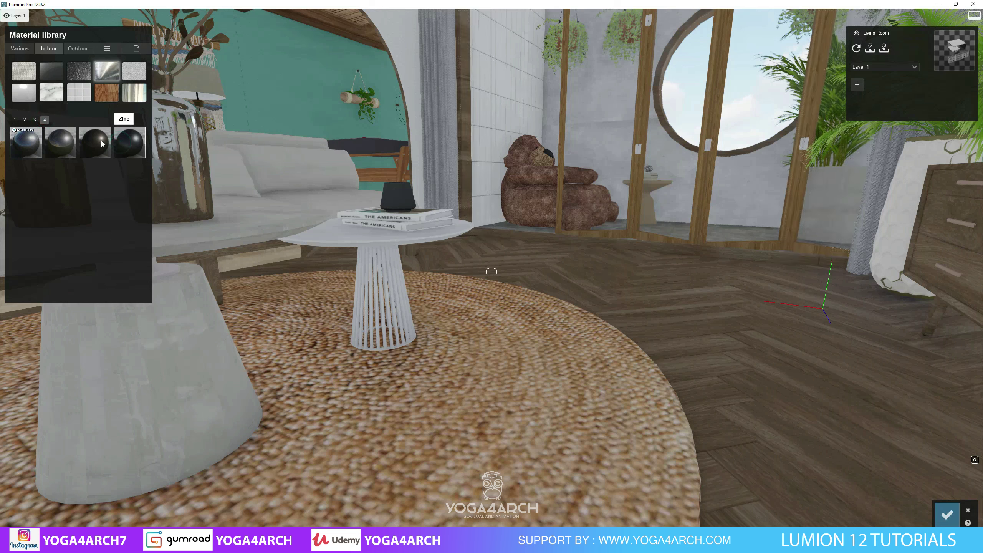
{"action": "left_click", "coordinate": [130, 145]}
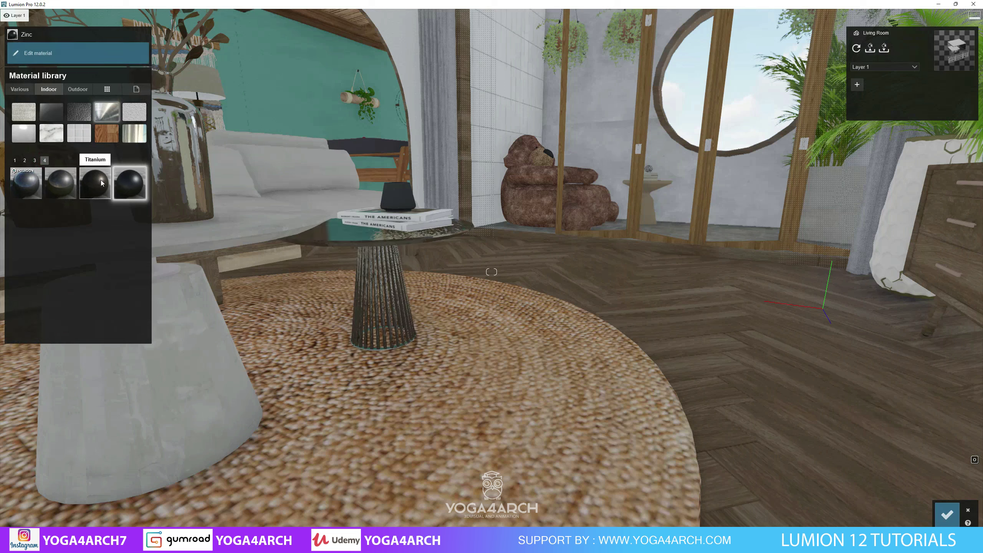
- Apply Brass to the small piece on the side table and confirm the material edits
{"action": "left_click", "coordinate": [389, 201]}
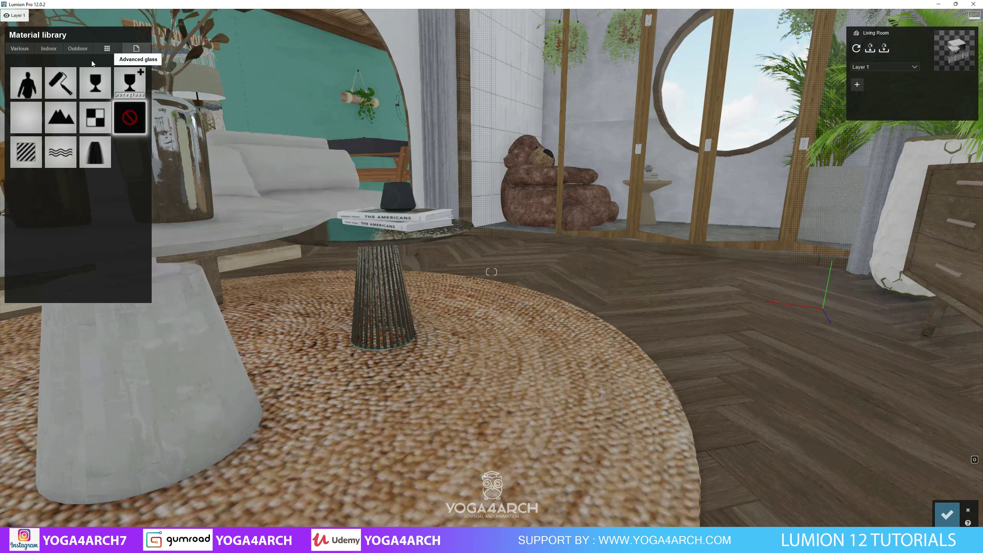
{"action": "left_click", "coordinate": [54, 49]}
{"action": "left_click", "coordinate": [96, 73]}
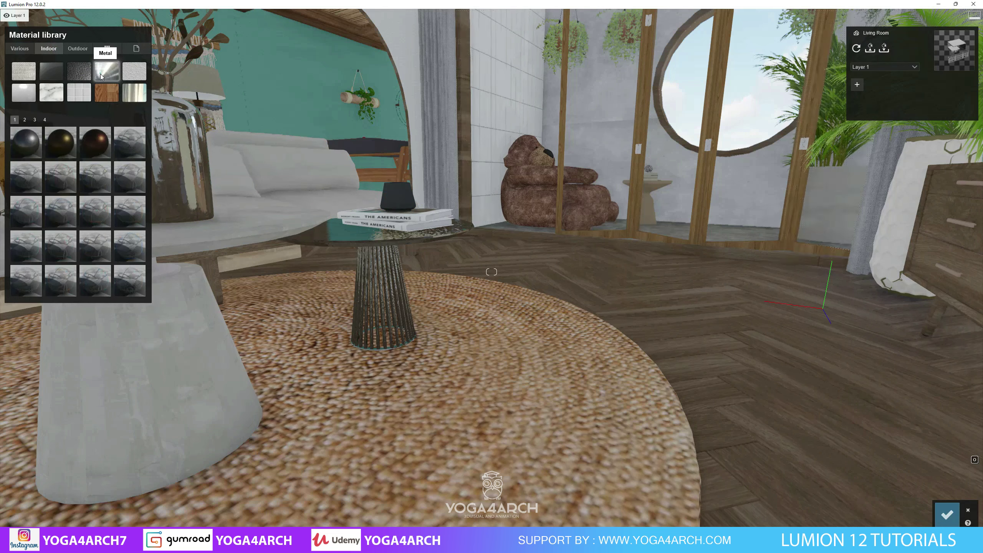
{"action": "left_click", "coordinate": [53, 143]}
{"action": "left_click", "coordinate": [401, 289]}
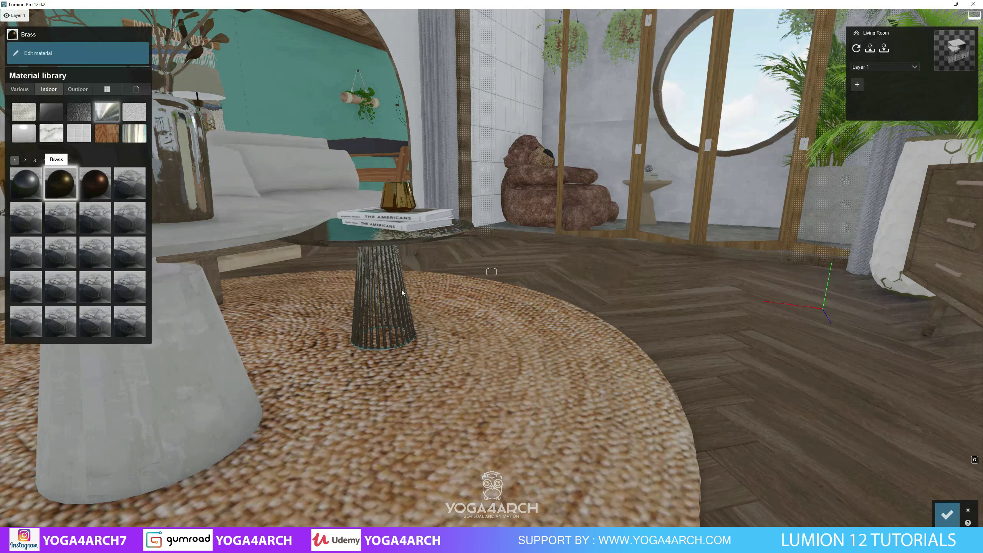
{"action": "right_click_drag", "start_coordinate": [401, 289], "coordinate": [881, 371]}
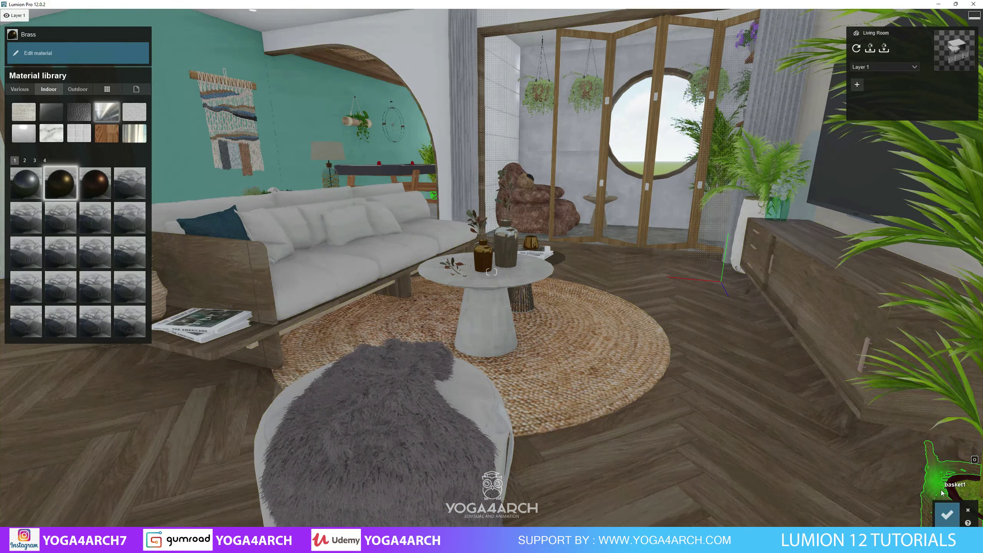
{"action": "left_click", "coordinate": [946, 514]}
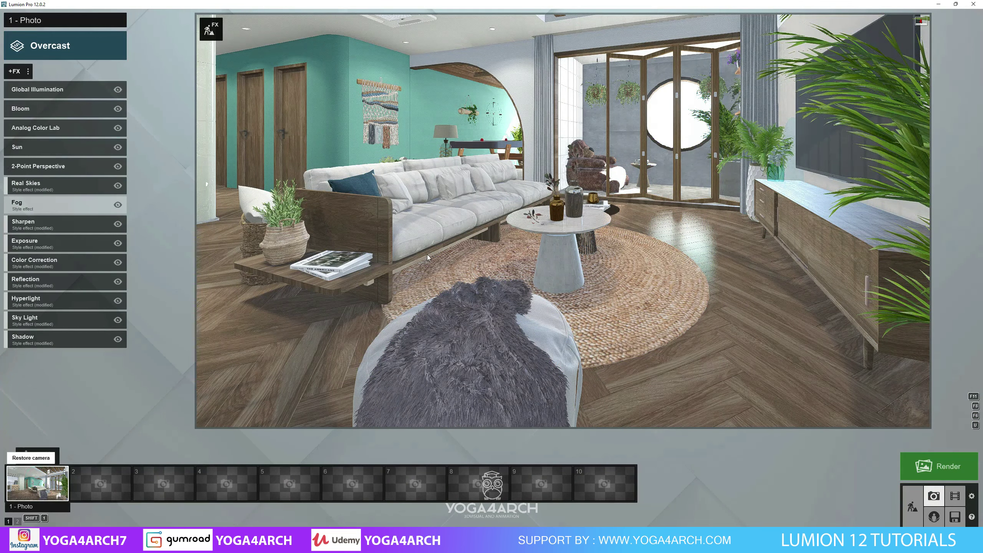
- Update the Photo 1 preview of the living room and kitchen, then return to Build mode
{"action": "left_click", "coordinate": [427, 255]}
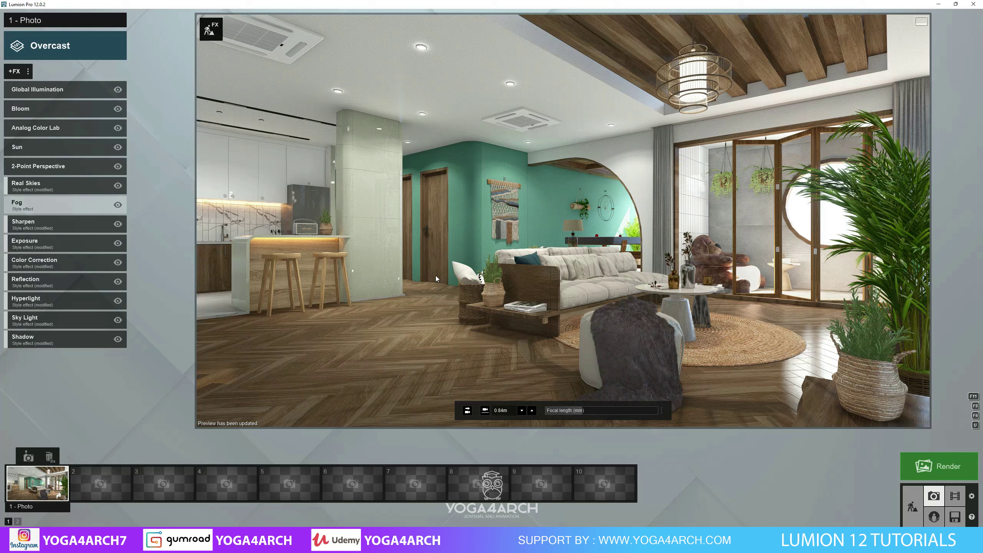
{"action": "left_click", "coordinate": [212, 29]}
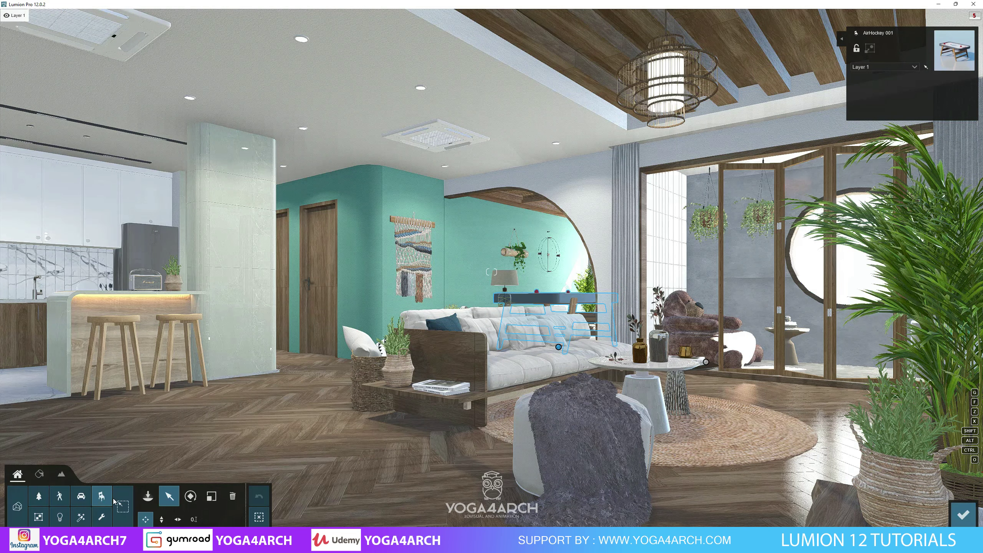
- Set the glass-door area light to brightness 3.7 with minimum falloff, then view it in Photo mode
{"action": "left_click", "coordinate": [61, 518]}
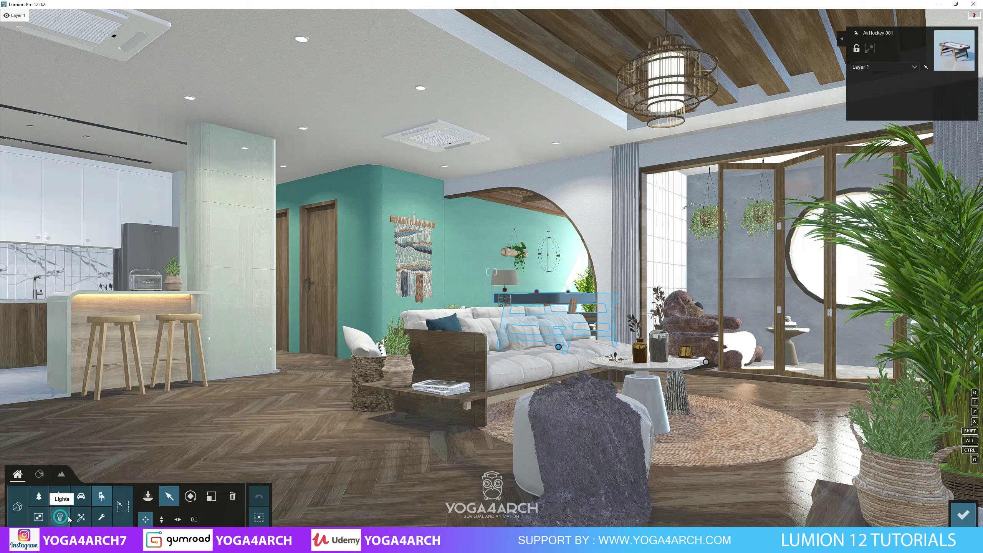
{"action": "left_click", "coordinate": [637, 280]}
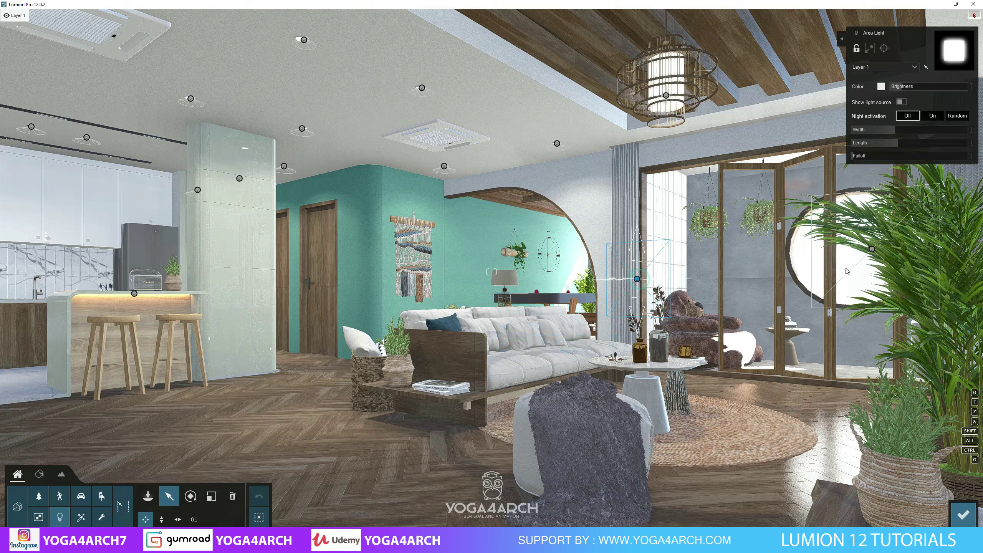
{"action": "left_click", "coordinate": [873, 250]}
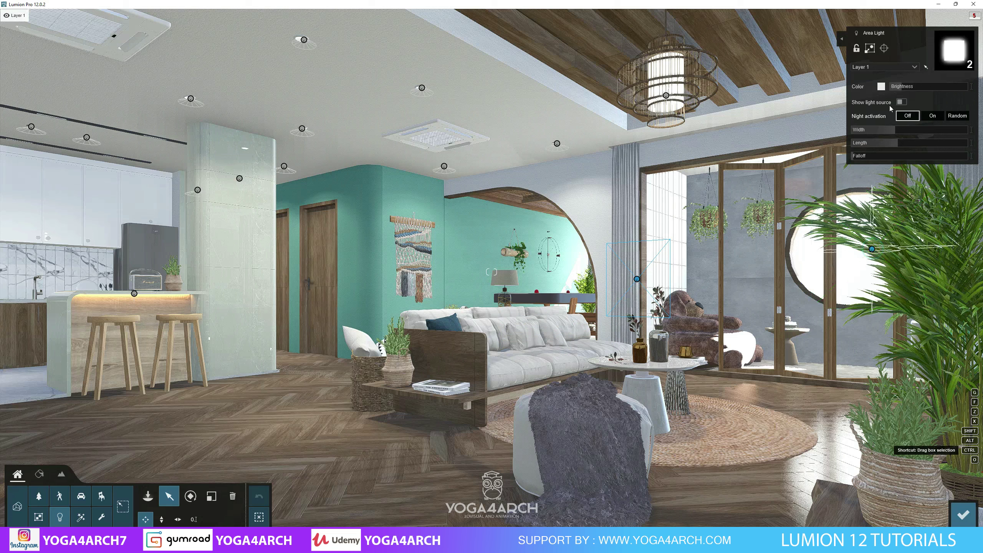
{"action": "left_click_drag", "start_coordinate": [901, 88], "coordinate": [900, 89]}
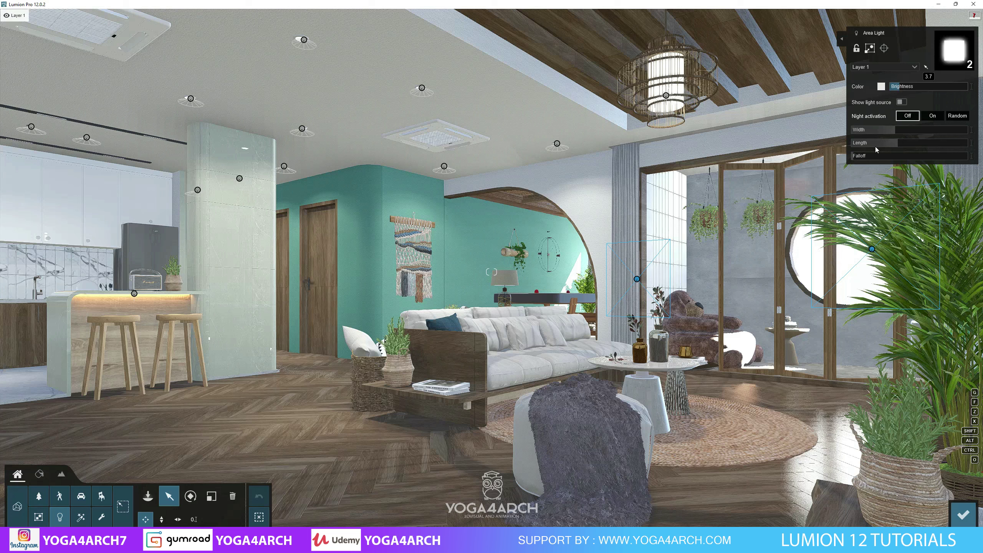
{"action": "mouse_move", "coordinate": [910, 143]}
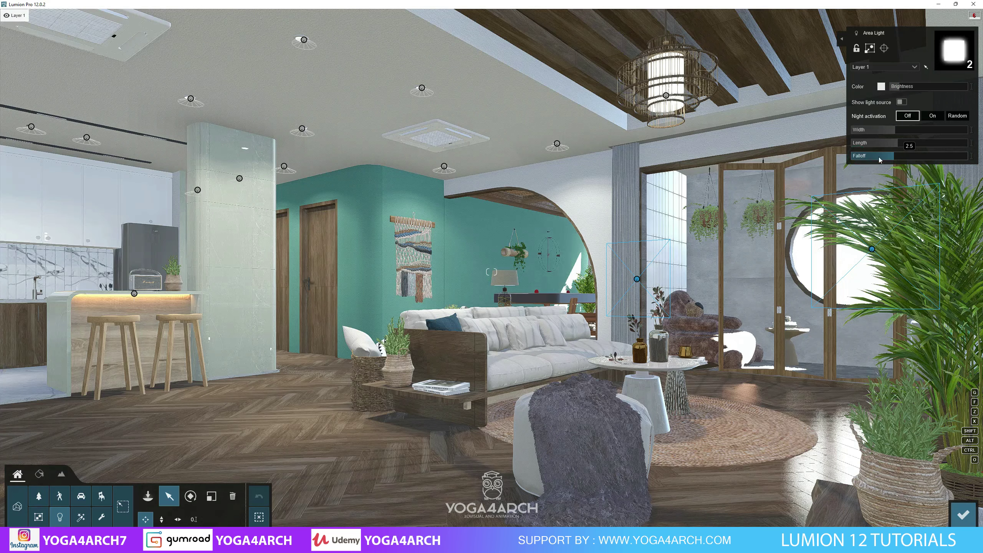
{"action": "mouse_move", "coordinate": [895, 159]}
{"action": "left_mouse_down"}
{"action": "mouse_move", "coordinate": [854, 156]}
{"action": "mouse_move", "coordinate": [872, 156]}
{"action": "left_mouse_up"}
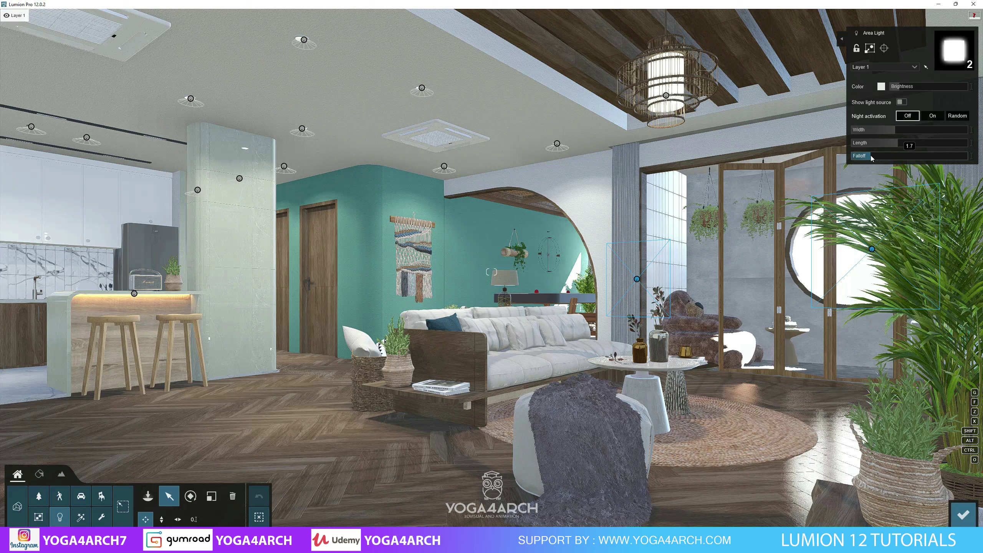
{"action": "left_click", "coordinate": [963, 513]}
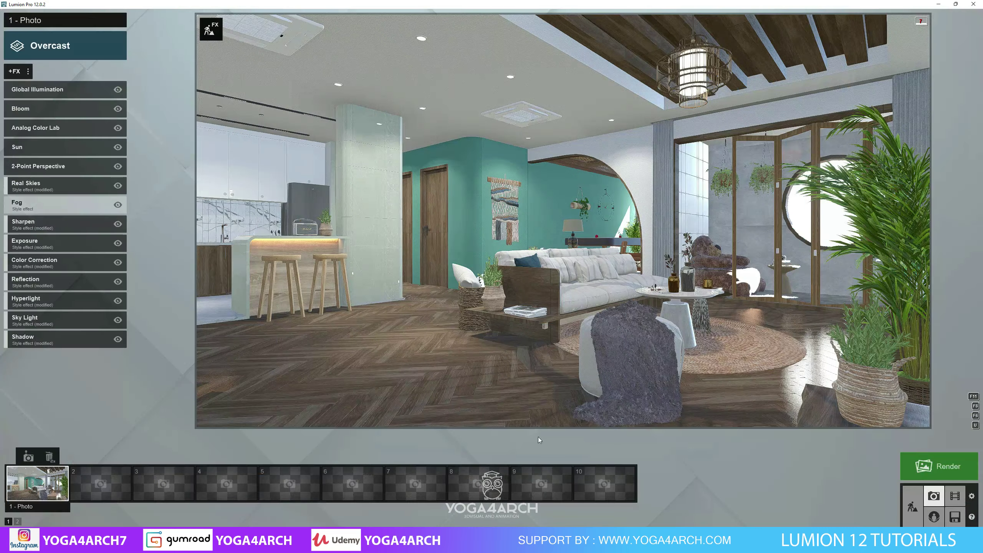
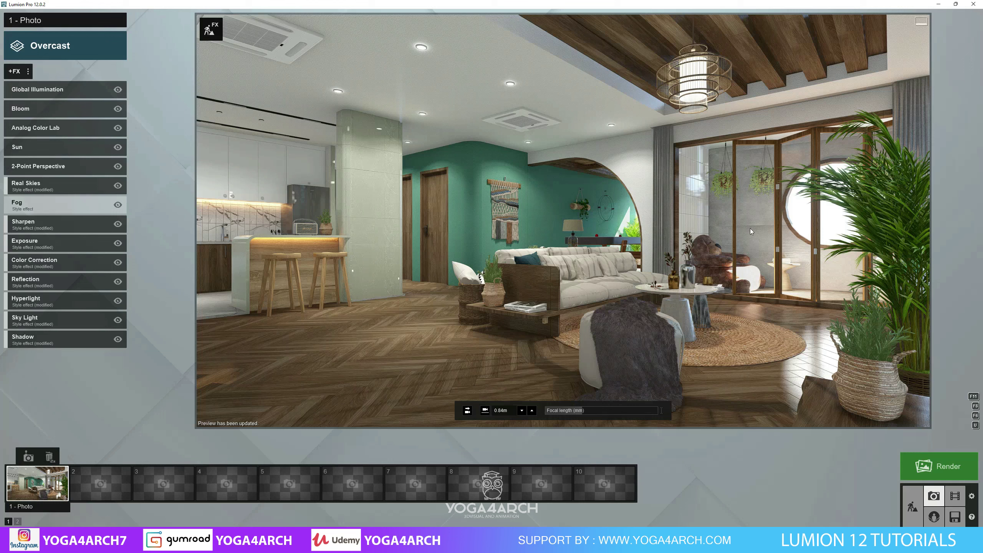
- Move the camera closer and lower into the teal living room, store it as Photo 1, and refresh the preview
{"action": "left_click", "coordinate": [910, 511]}
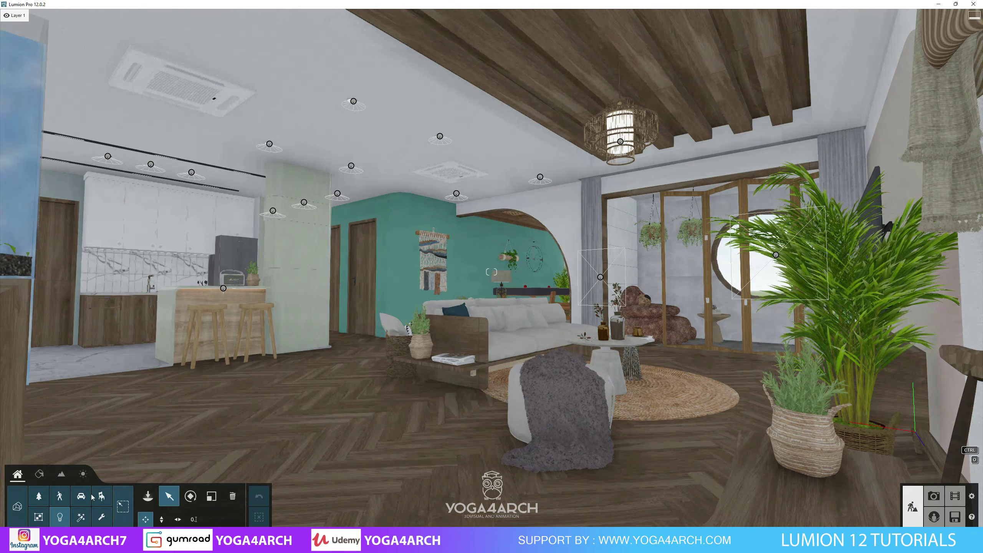
{"action": "right_click_drag", "start_coordinate": [174, 445], "coordinate": [232, 446]}
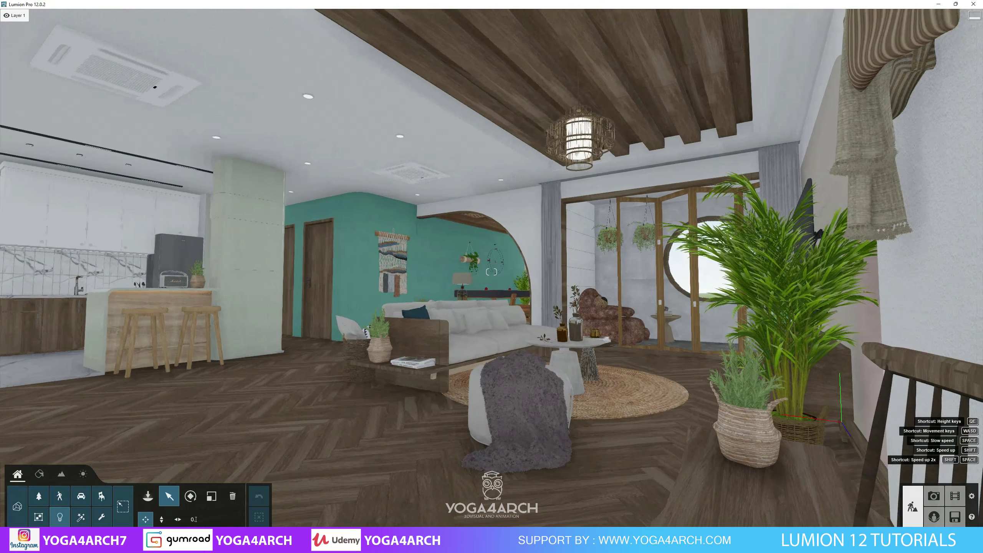
{"action": "right_click_drag", "start_coordinate": [349, 370], "coordinate": [349, 348]}
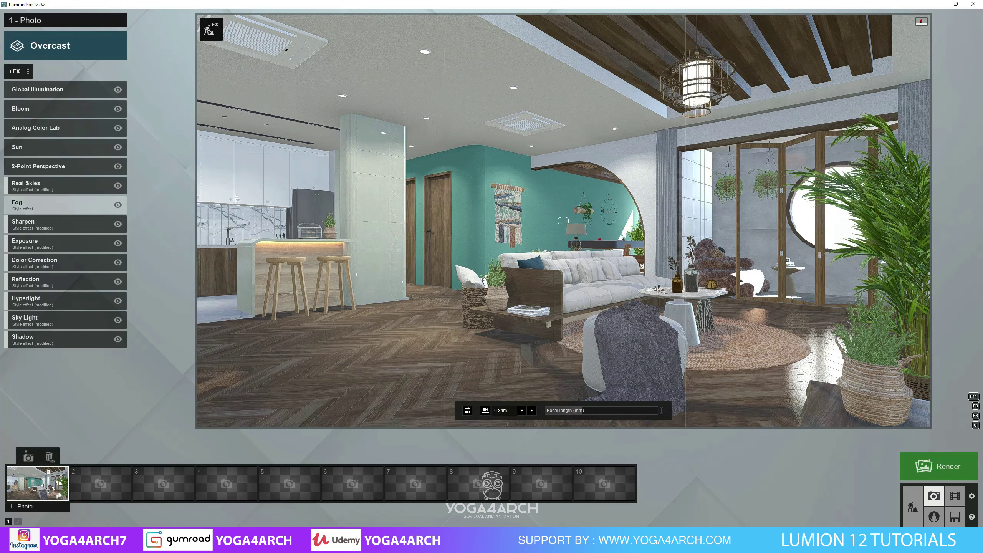
{"action": "key", "text": "w"}
{"action": "key", "text": "w"}
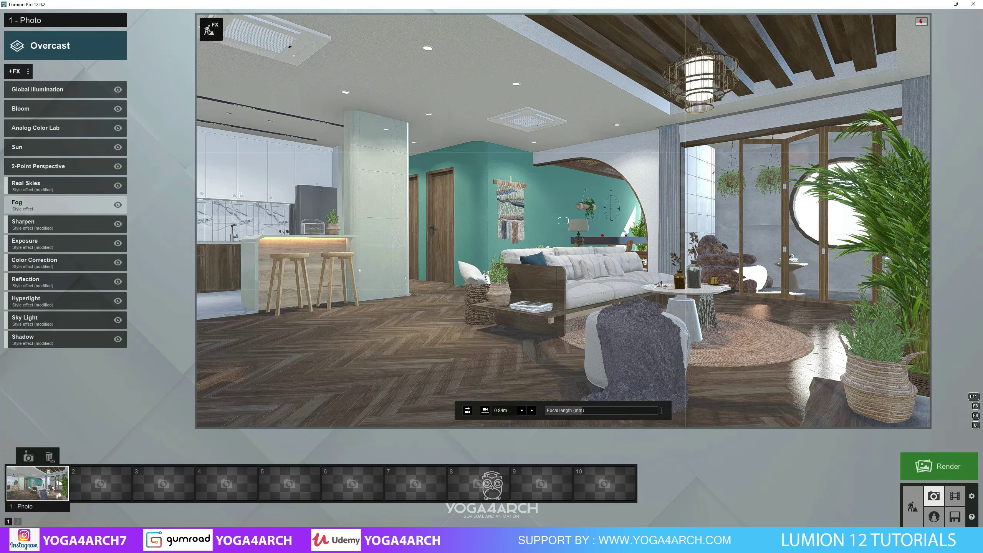
{"action": "key", "text": "e"}
{"action": "key", "text": "w"}
{"action": "key", "text": "q"}
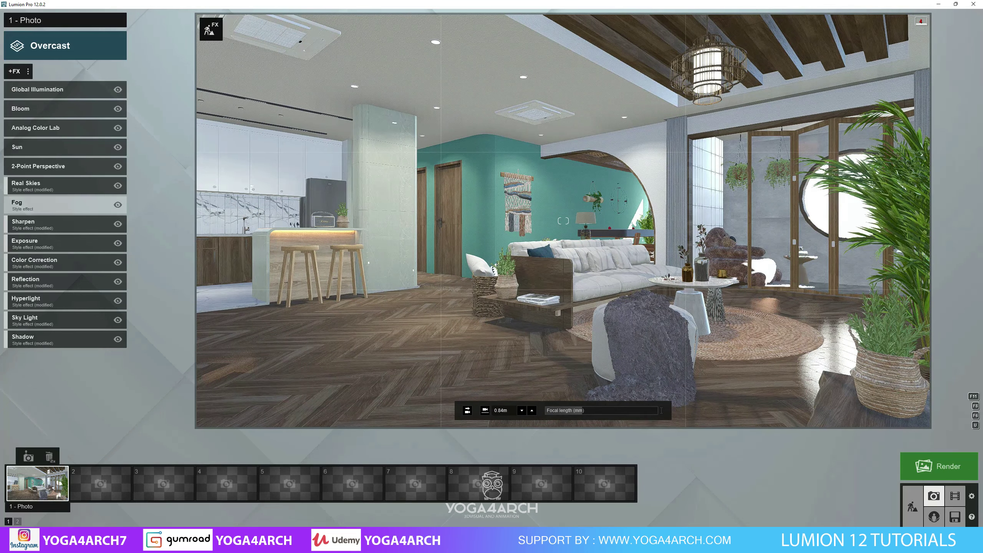
{"action": "key", "text": "ctrl+1"}
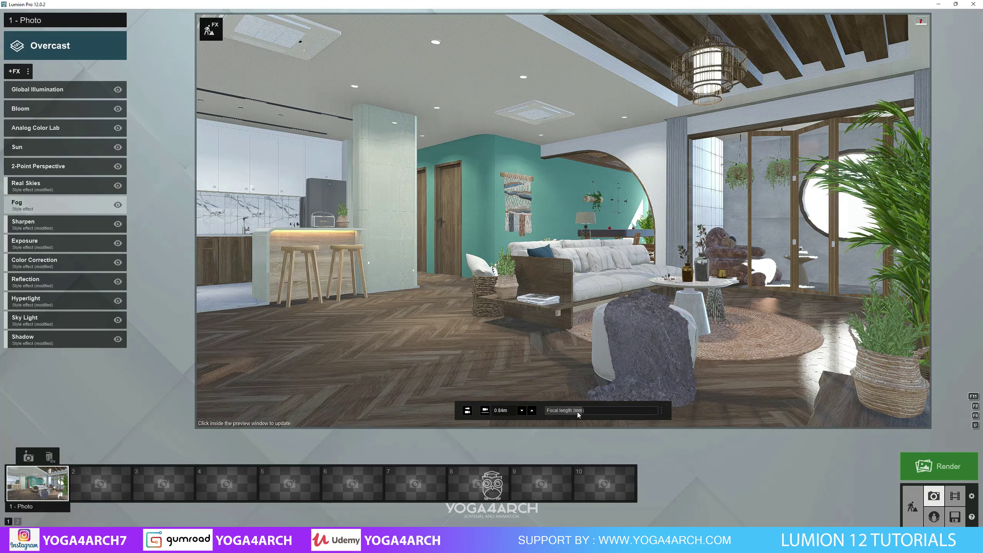
{"action": "mouse_move", "coordinate": [579, 410]}
{"action": "left_click", "coordinate": [559, 366]}
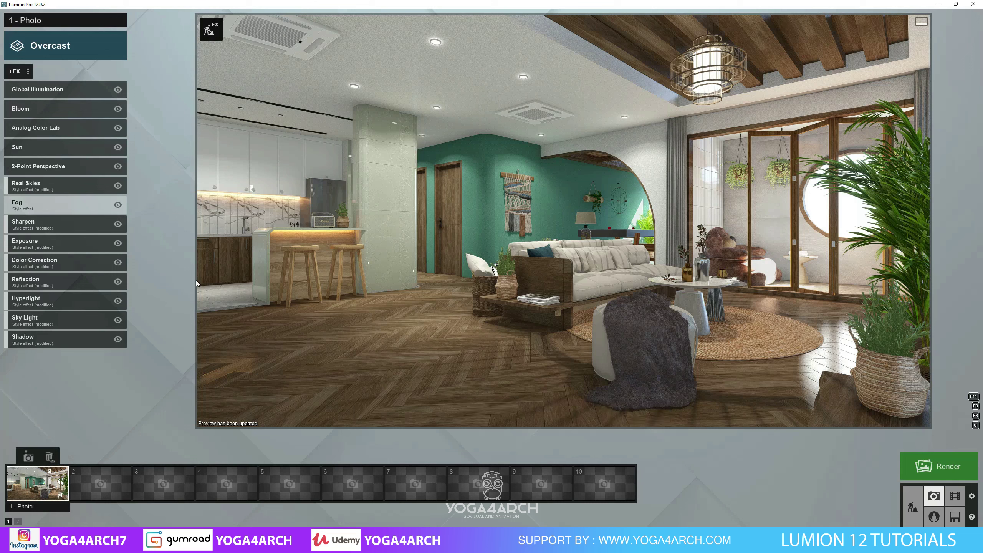
- Lower Photo 1's Sun brightness and turn the sun heading to -127.0°
{"action": "left_click", "coordinate": [80, 154]}
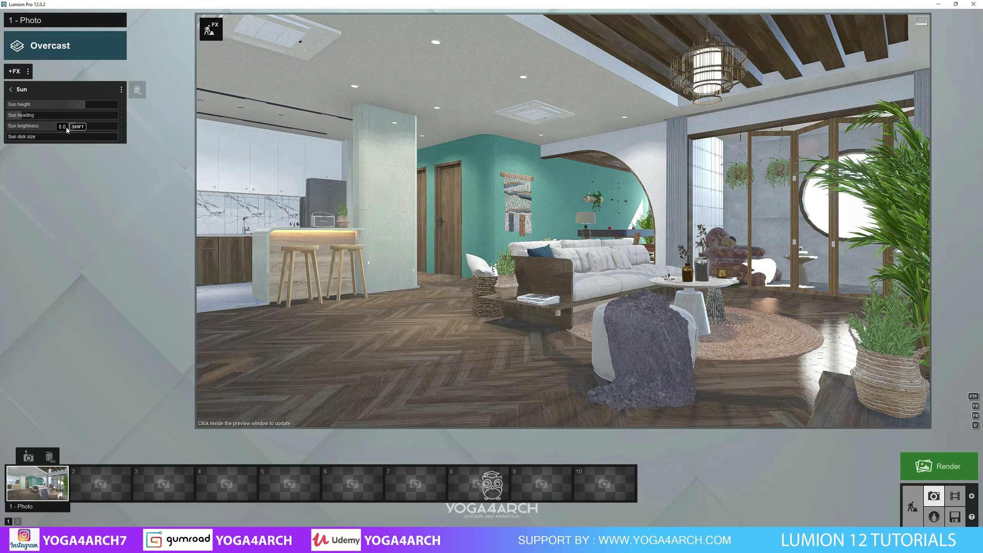
{"action": "left_click_drag", "start_coordinate": [54, 126], "coordinate": [48, 126]}
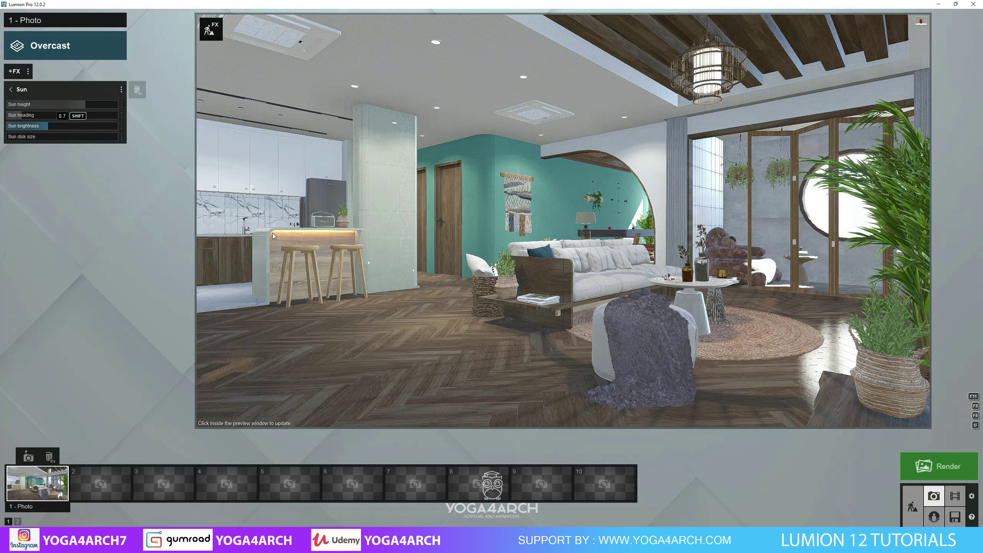
{"action": "left_click", "coordinate": [300, 245]}
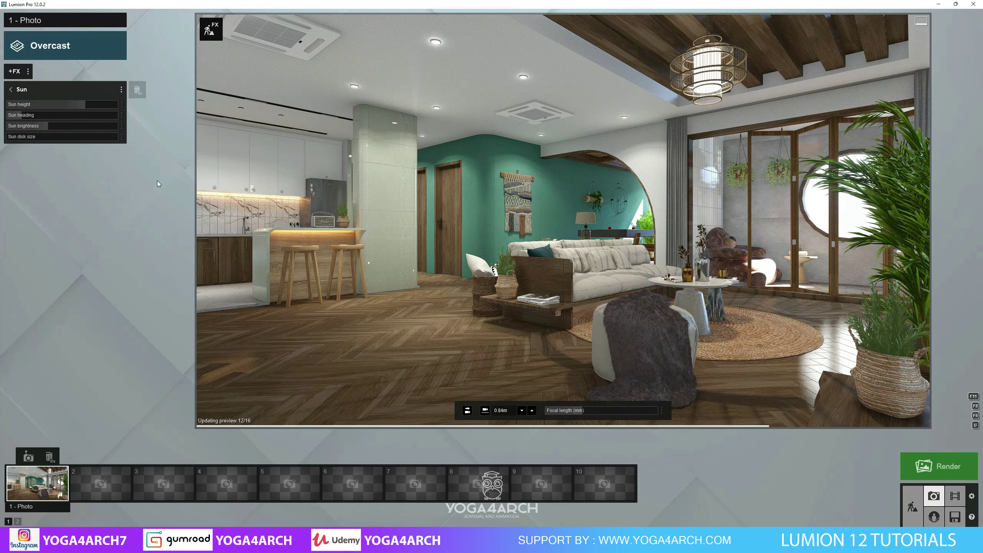
{"action": "left_click", "coordinate": [26, 116]}
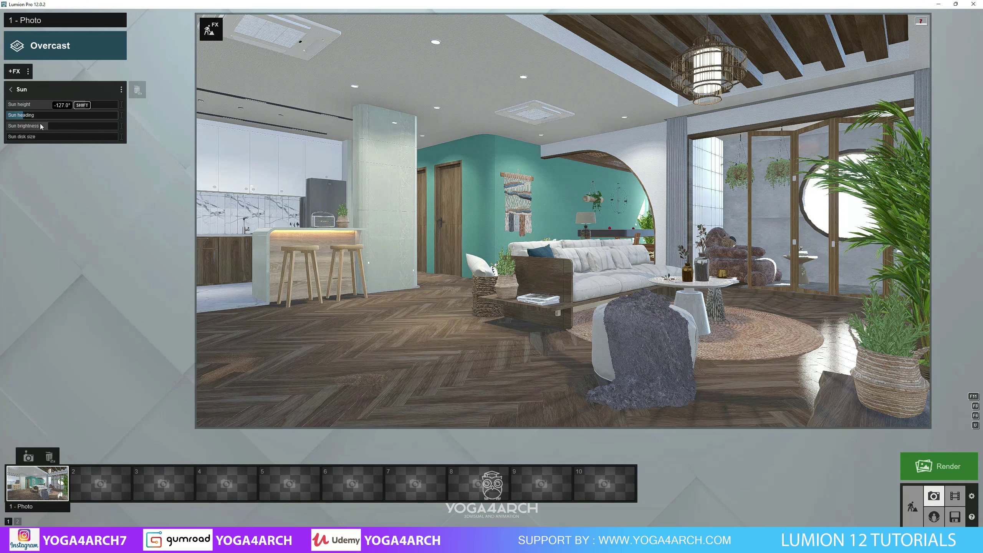
{"action": "left_click", "coordinate": [11, 89]}
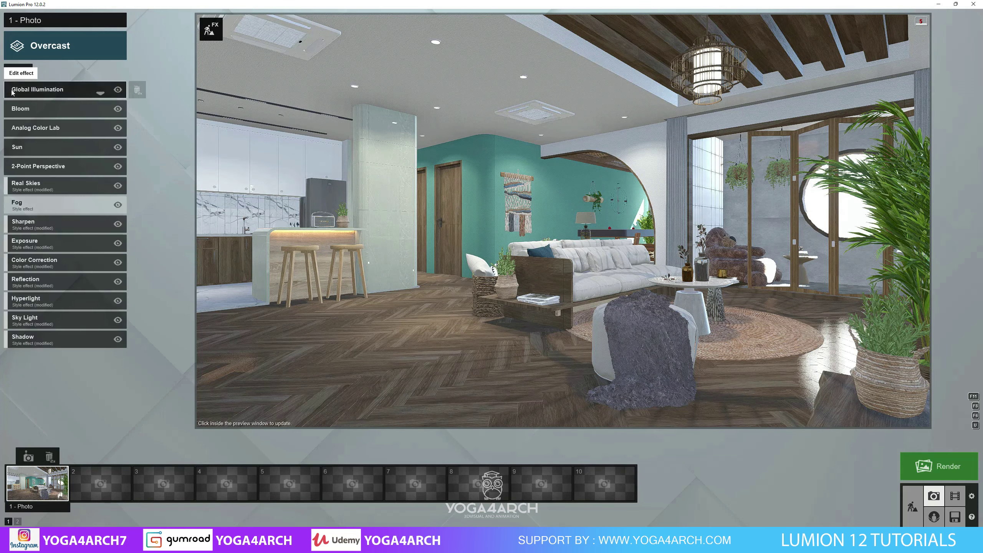
- Set Real Skies brightness near 1.1, overall brightness around 1.4, and sky heading 114.7°
{"action": "left_click", "coordinate": [75, 185]}
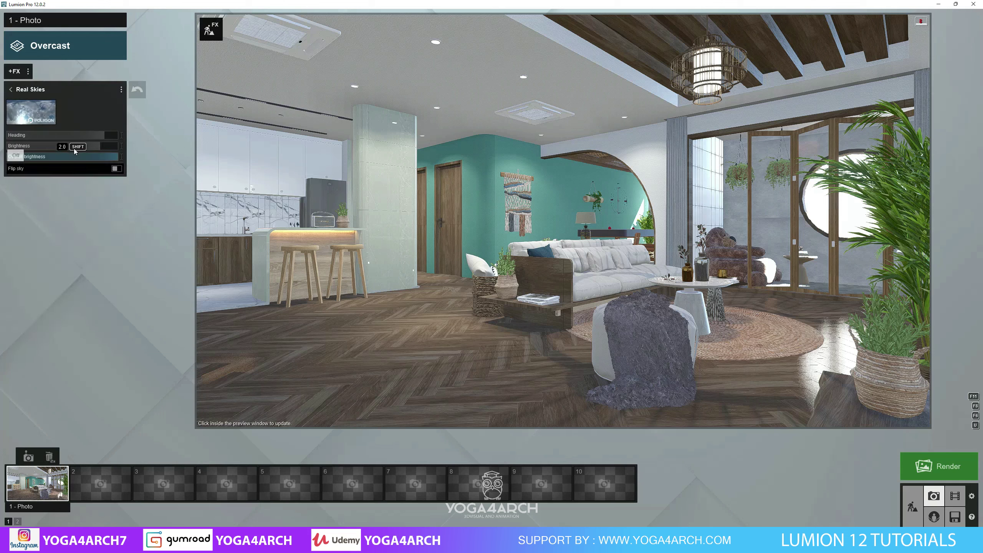
{"action": "left_click_drag", "start_coordinate": [78, 146], "coordinate": [75, 152]}
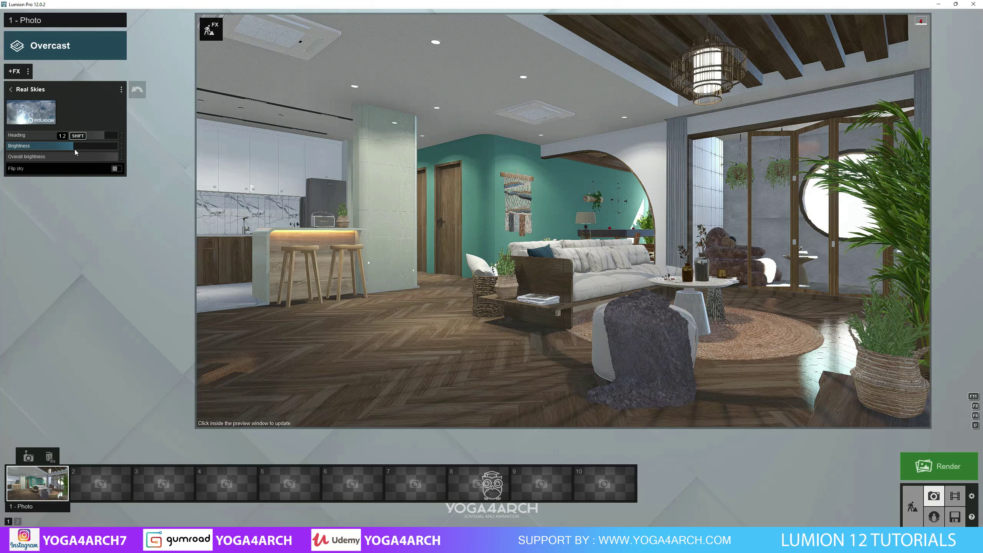
{"action": "left_click", "coordinate": [351, 279]}
{"action": "mouse_move", "coordinate": [562, 411]}
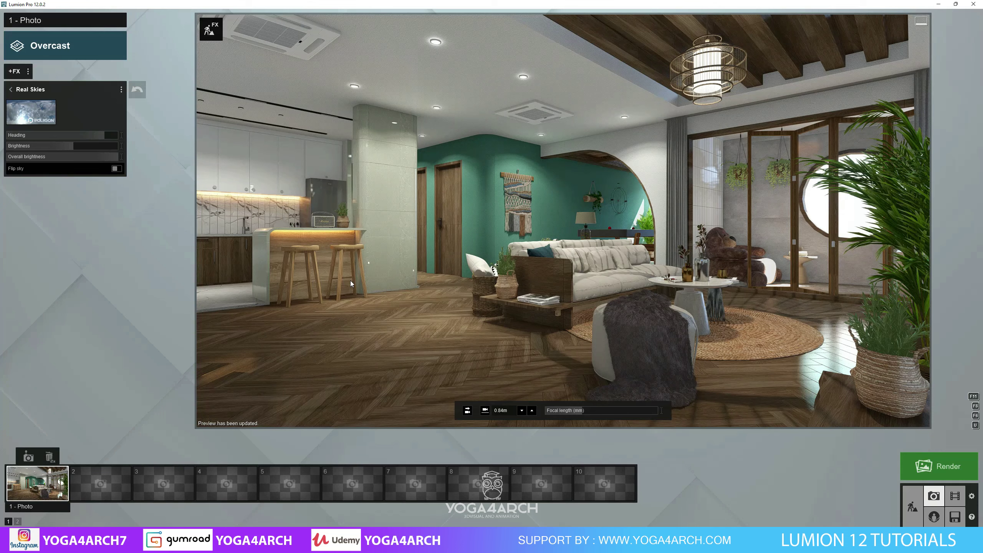
{"action": "left_click", "coordinate": [71, 145]}
{"action": "left_click", "coordinate": [91, 157]}
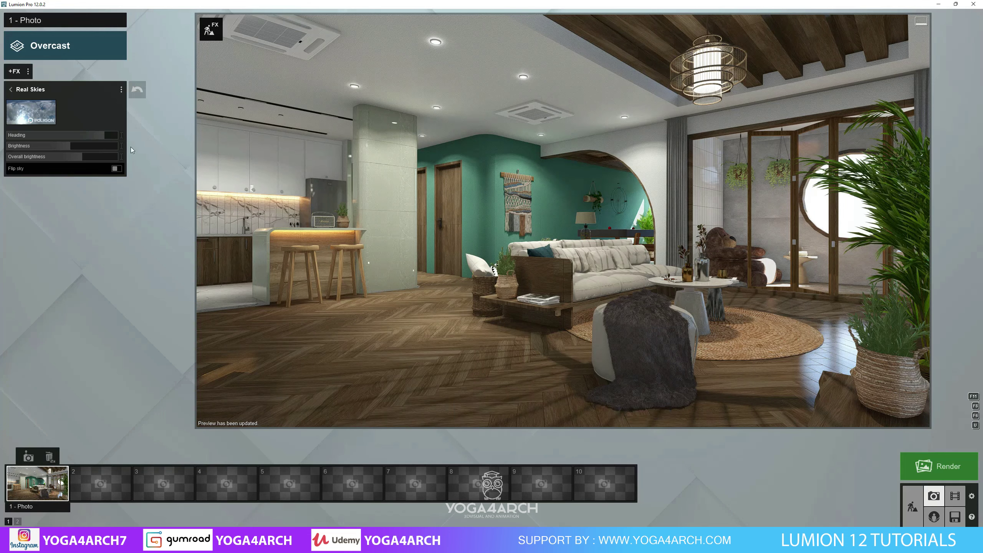
{"action": "left_click", "coordinate": [66, 144]}
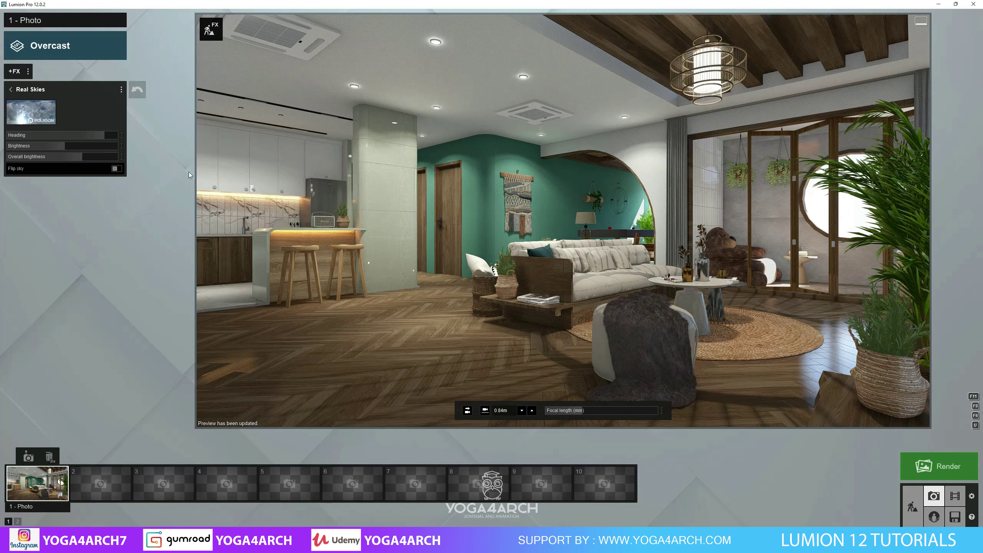
{"action": "left_click", "coordinate": [88, 156]}
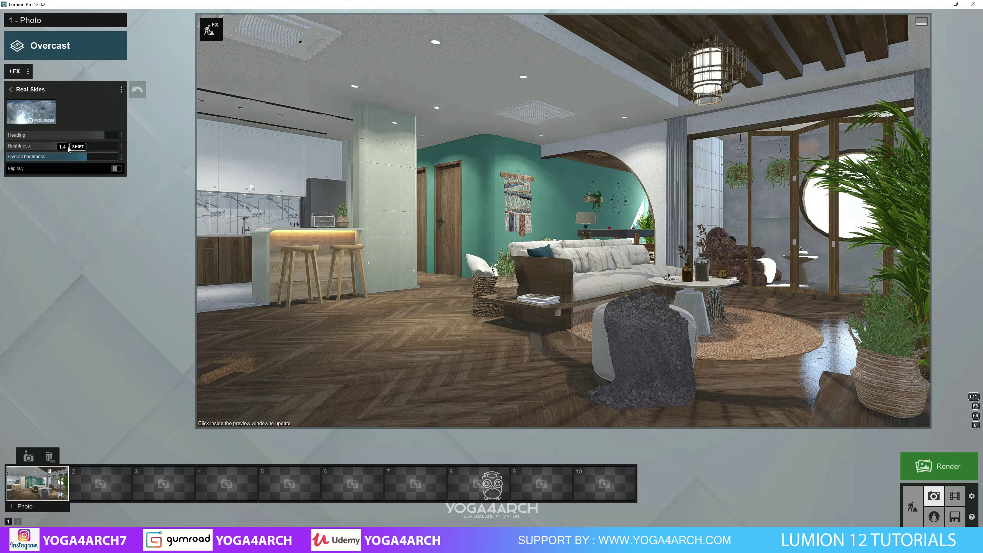
{"action": "left_click", "coordinate": [101, 135]}
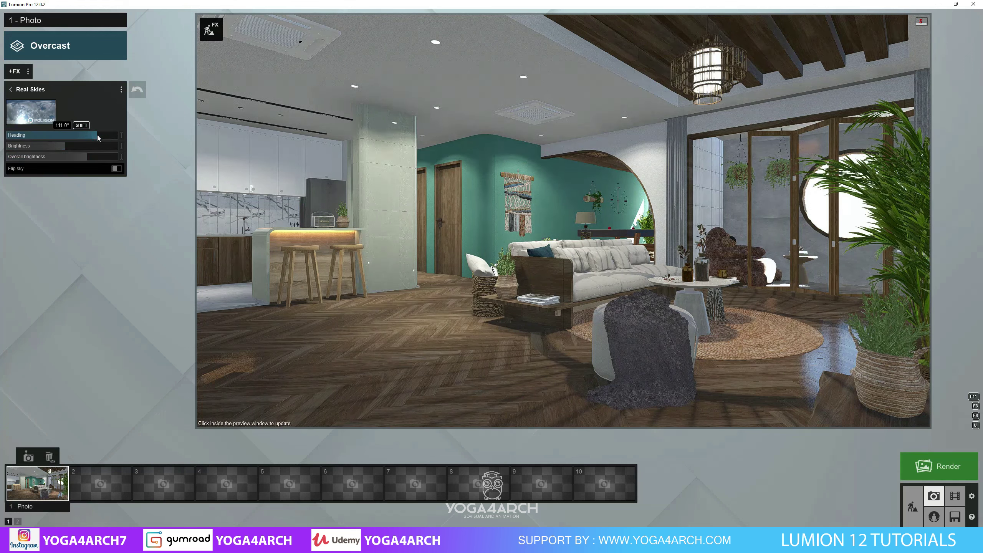
{"action": "left_click", "coordinate": [398, 244]}
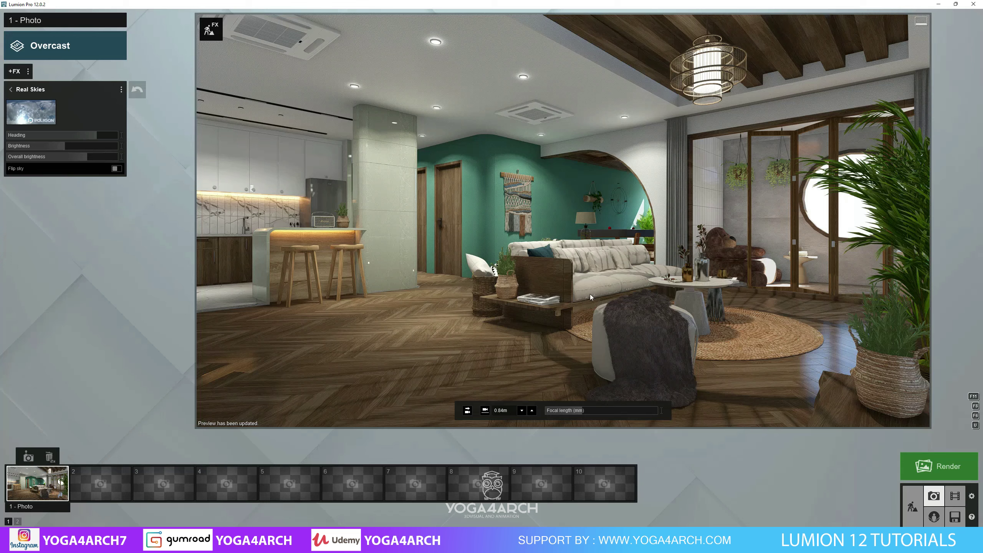
- Give the kitchen cabinet material reflectivity 1.4 and gloss about 1.6
{"action": "left_click", "coordinate": [913, 506]}
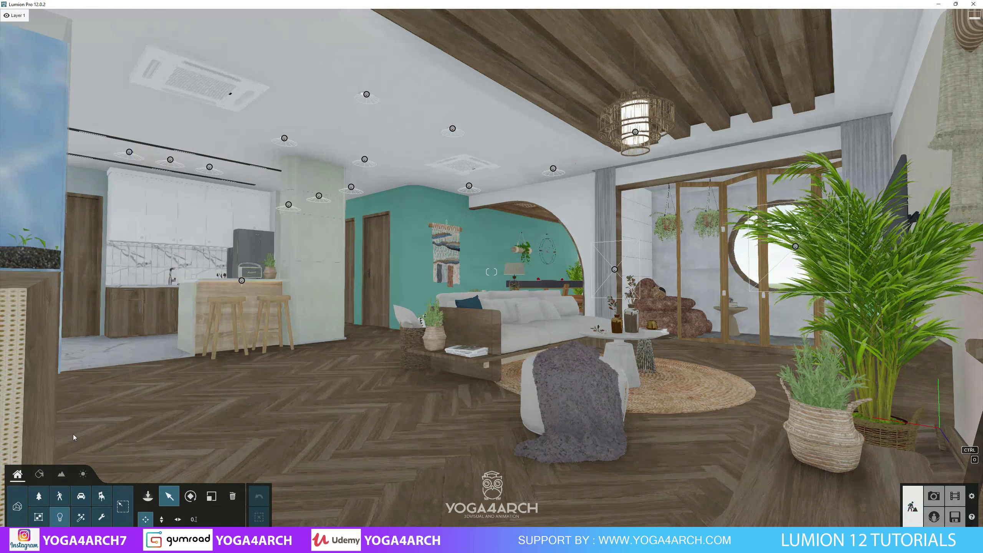
{"action": "left_click", "coordinate": [39, 474]}
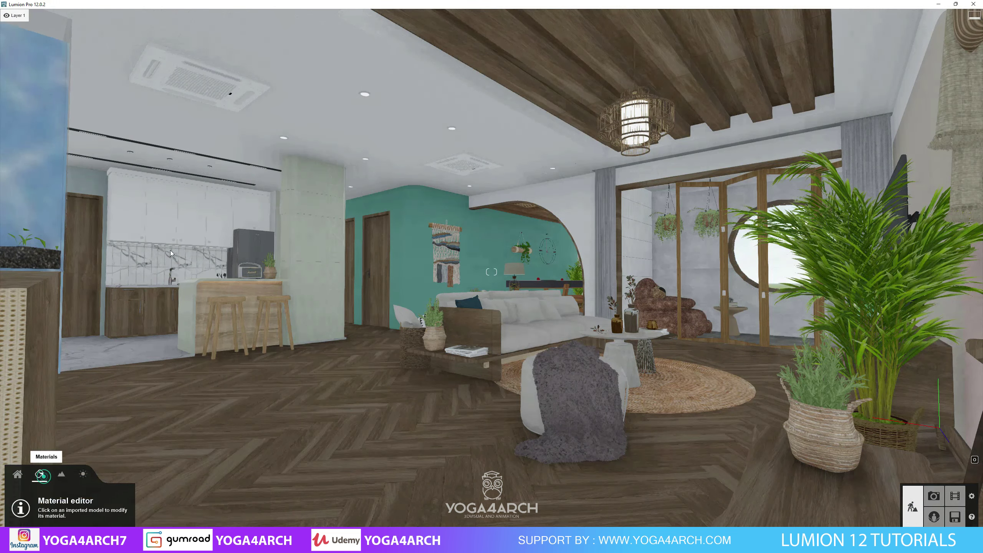
{"action": "left_click", "coordinate": [174, 219]}
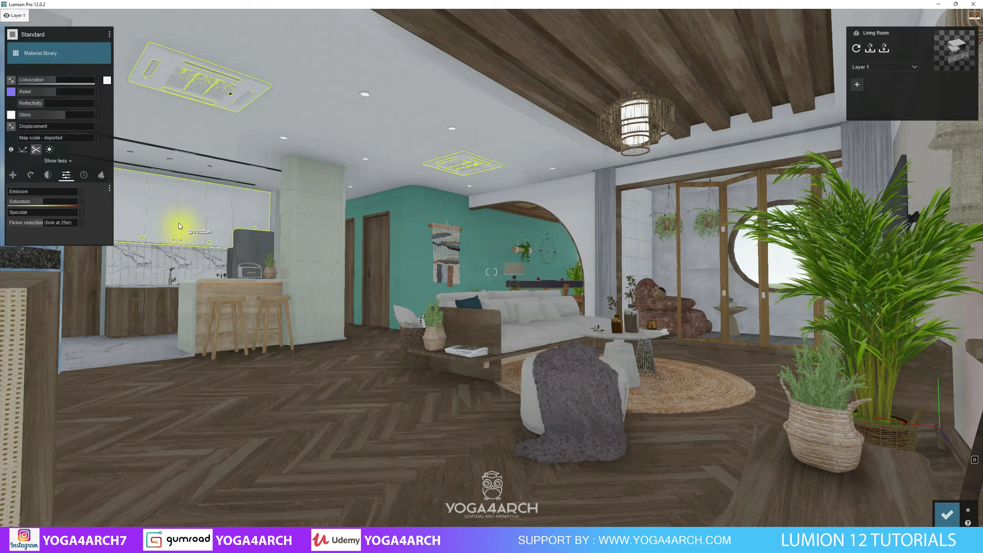
{"action": "mouse_move", "coordinate": [61, 81]}
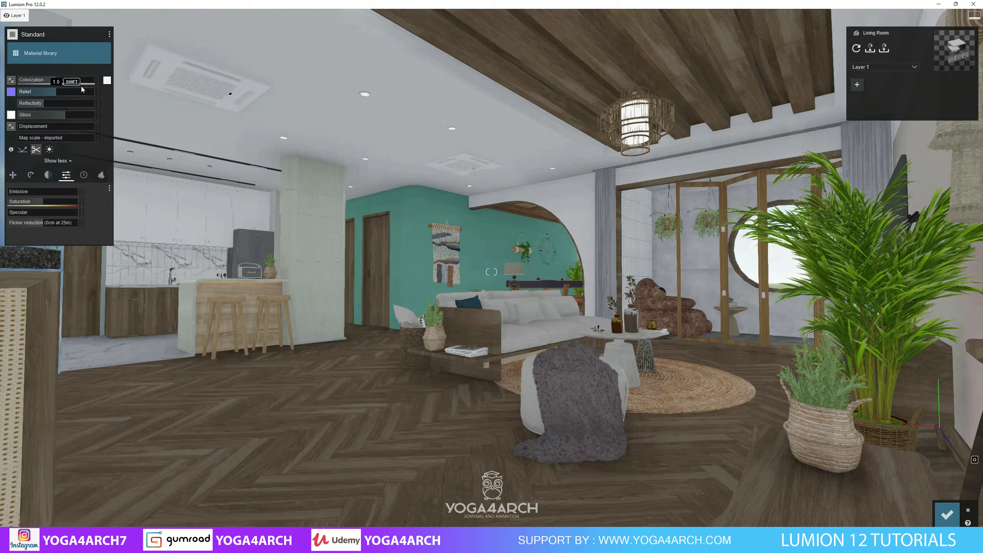
{"action": "left_click_drag", "start_coordinate": [45, 103], "coordinate": [73, 106]}
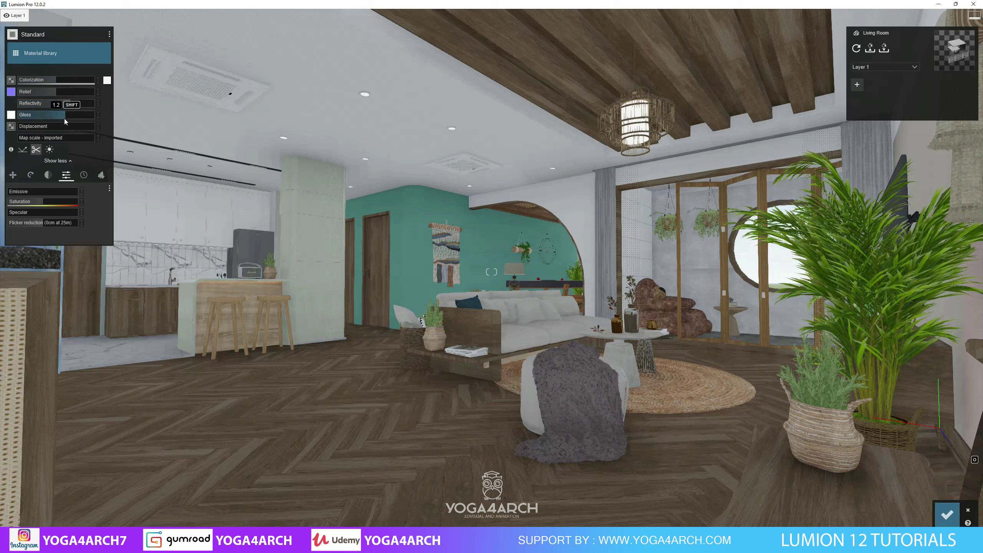
{"action": "mouse_move", "coordinate": [64, 118]}
{"action": "left_mouse_down"}
{"action": "mouse_move", "coordinate": [80, 120]}
{"action": "mouse_move", "coordinate": [26, 91]}
{"action": "left_mouse_up"}
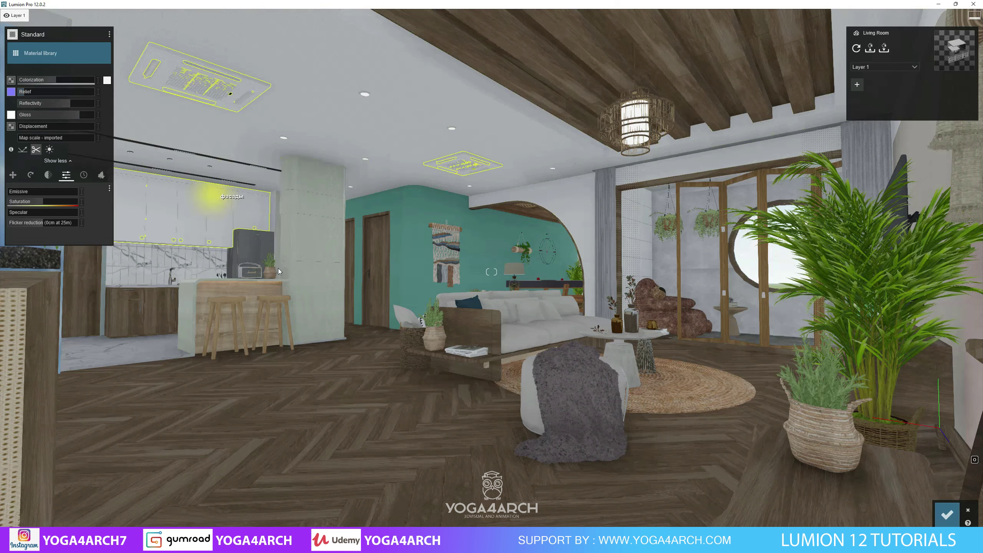
- Apply the Indoor Metal Aluminium material to the kitchen pillar by the counter
{"action": "right_click_drag", "start_coordinate": [278, 268], "coordinate": [298, 270]}
{"action": "key", "text": "w"}
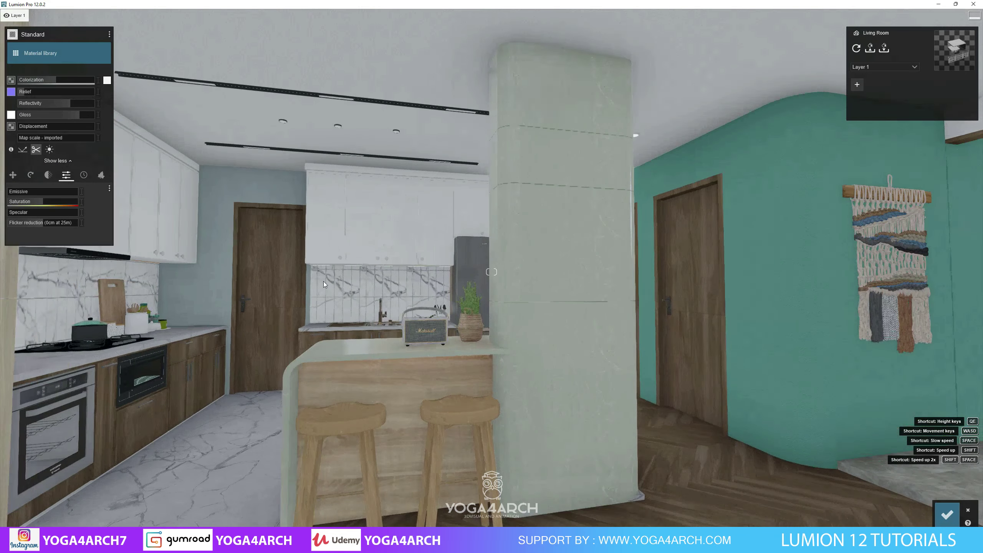
{"action": "left_click", "coordinate": [334, 252]}
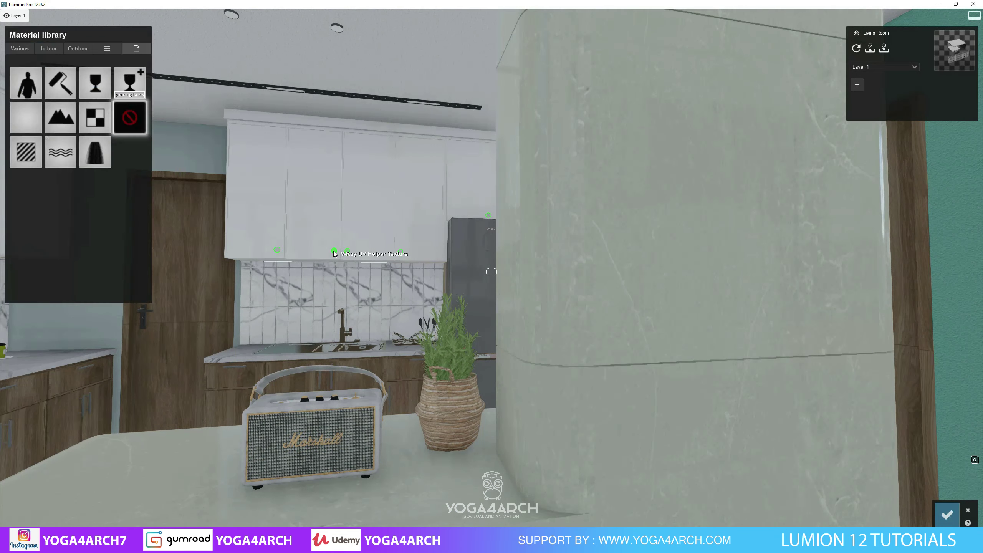
{"action": "left_click", "coordinate": [49, 48]}
{"action": "left_click", "coordinate": [106, 72]}
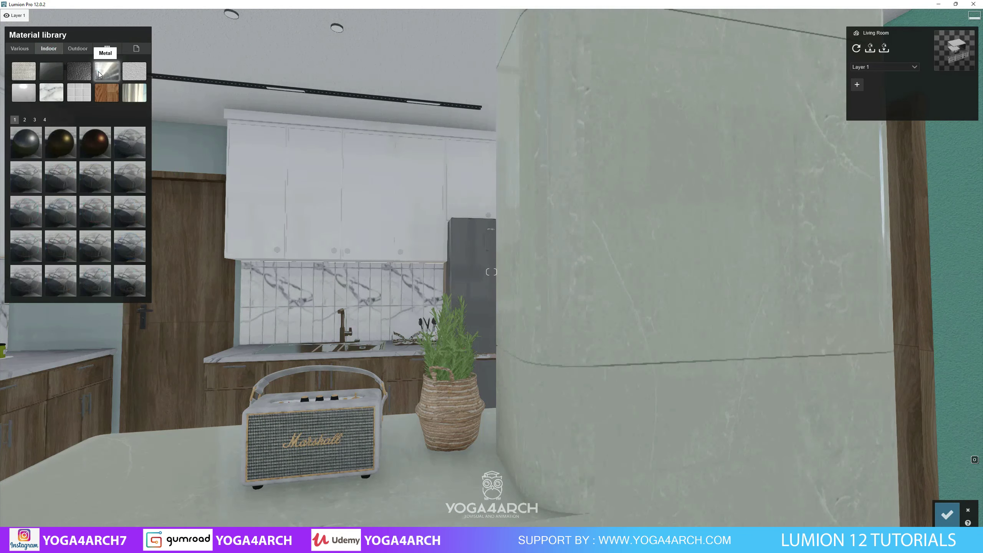
{"action": "left_click", "coordinate": [35, 137]}
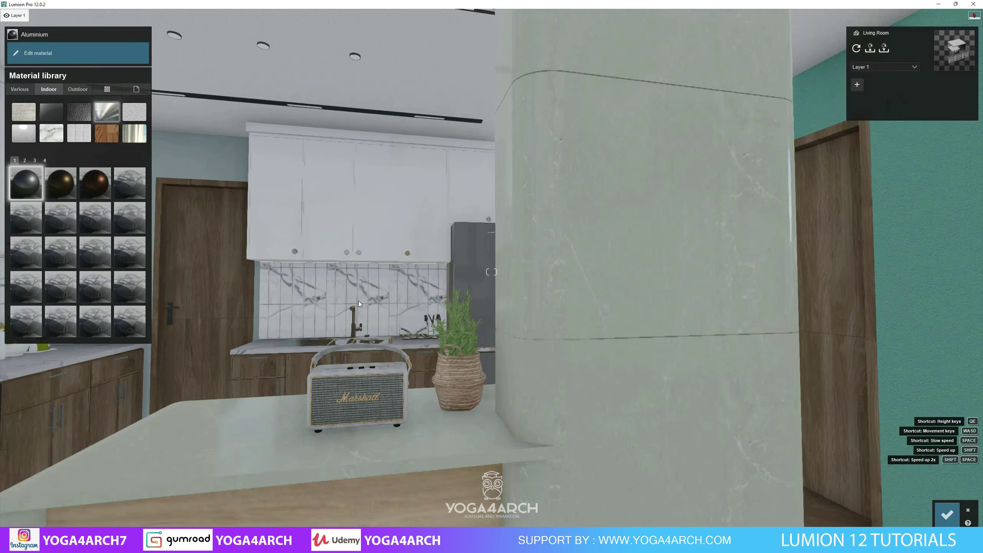
- Check the kitchen and bar, save the material changes, and enter Photo mode
{"action": "right_click_drag", "start_coordinate": [358, 301], "coordinate": [445, 298]}
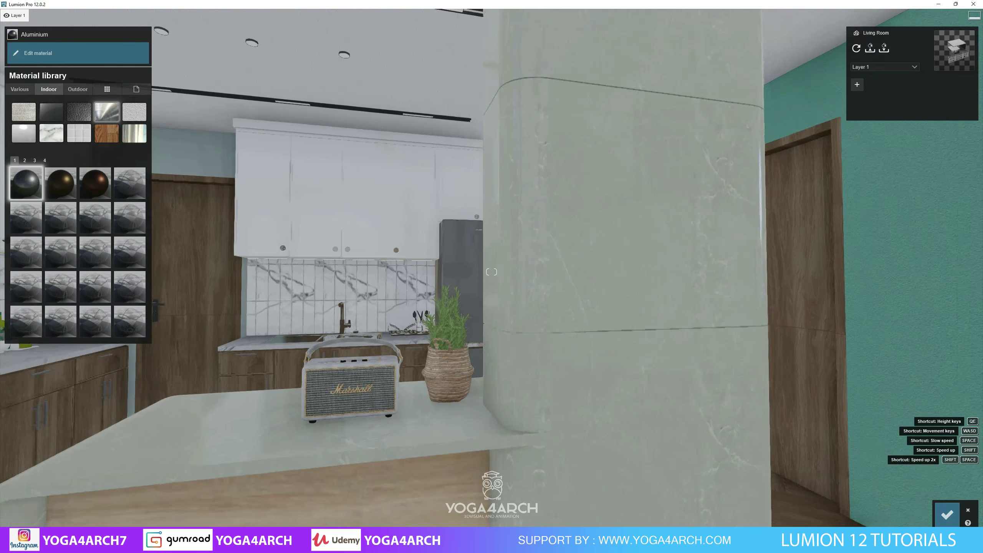
{"action": "key", "text": "s"}
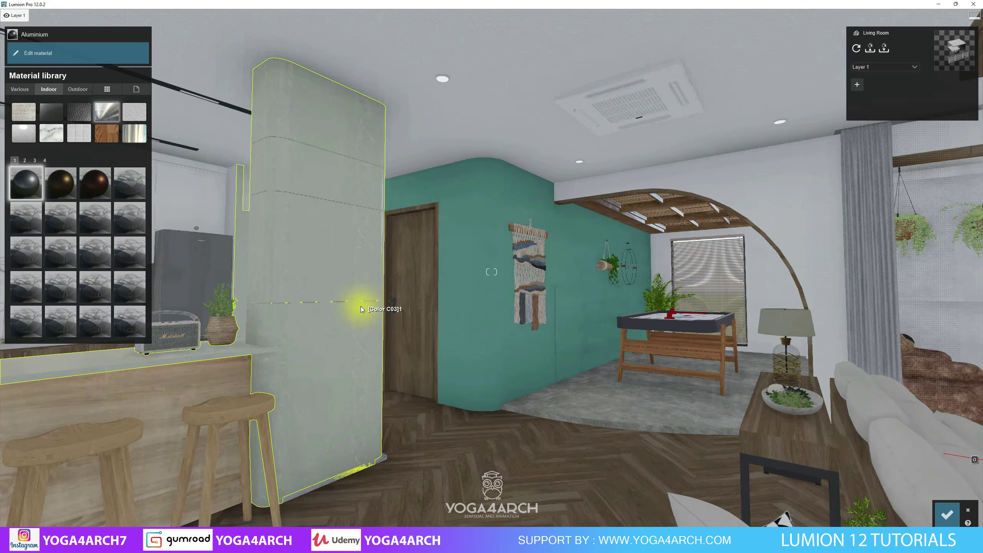
{"action": "right_click_drag", "start_coordinate": [361, 306], "coordinate": [368, 307]}
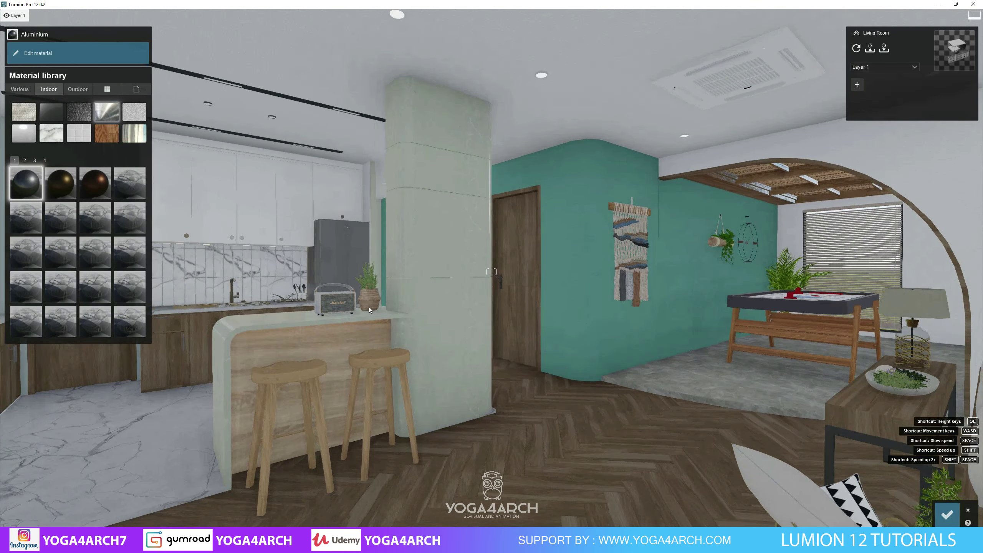
{"action": "left_click", "coordinate": [946, 514]}
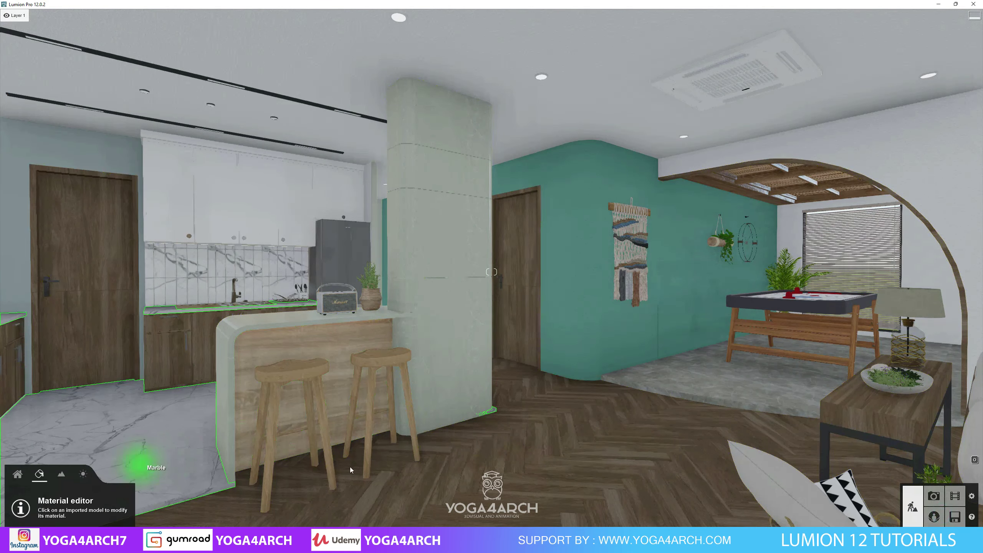
{"action": "left_click", "coordinate": [934, 498]}
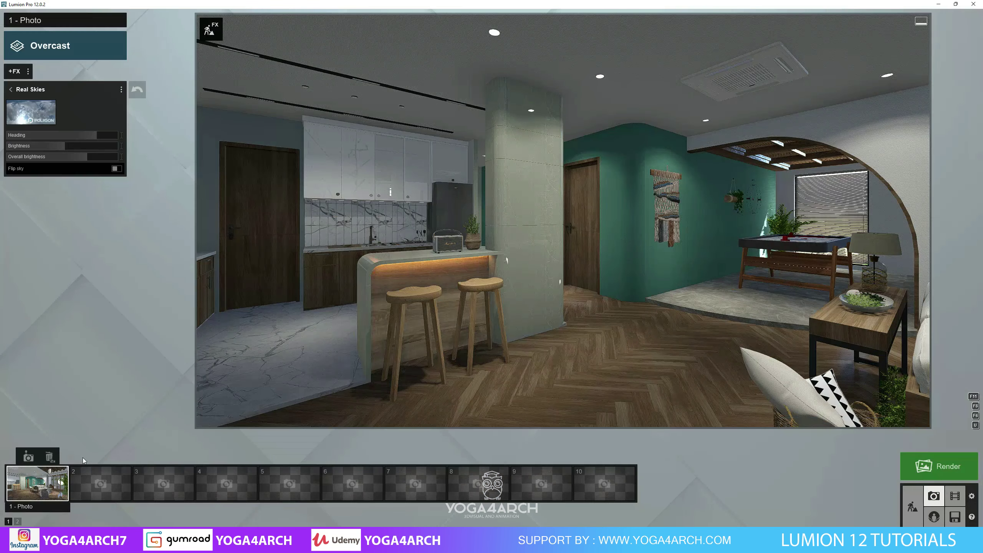
- Restore Photo 1's camera, render a high-quality preview, then return to Build mode
{"action": "left_click", "coordinate": [37, 480]}
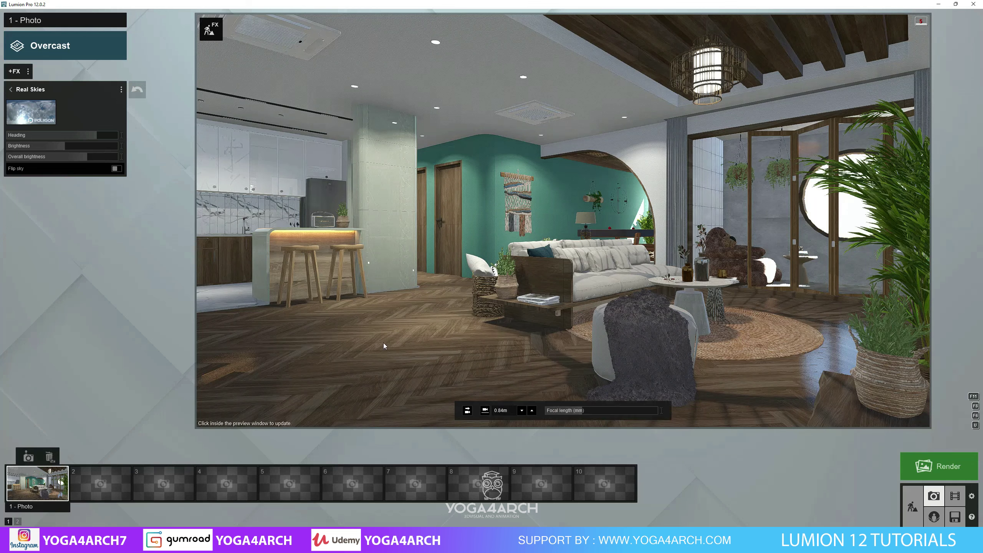
{"action": "left_click", "coordinate": [399, 323]}
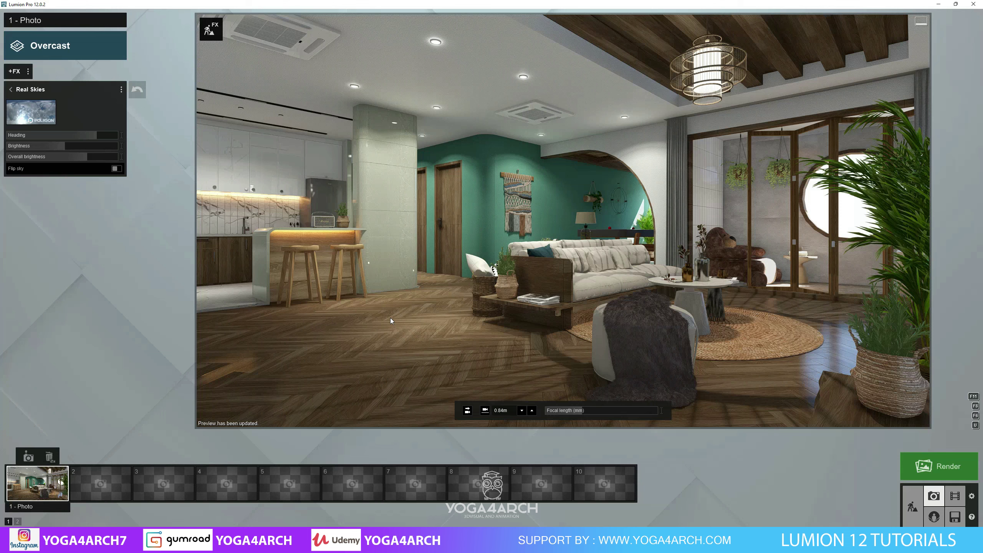
{"action": "left_click", "coordinate": [911, 503]}
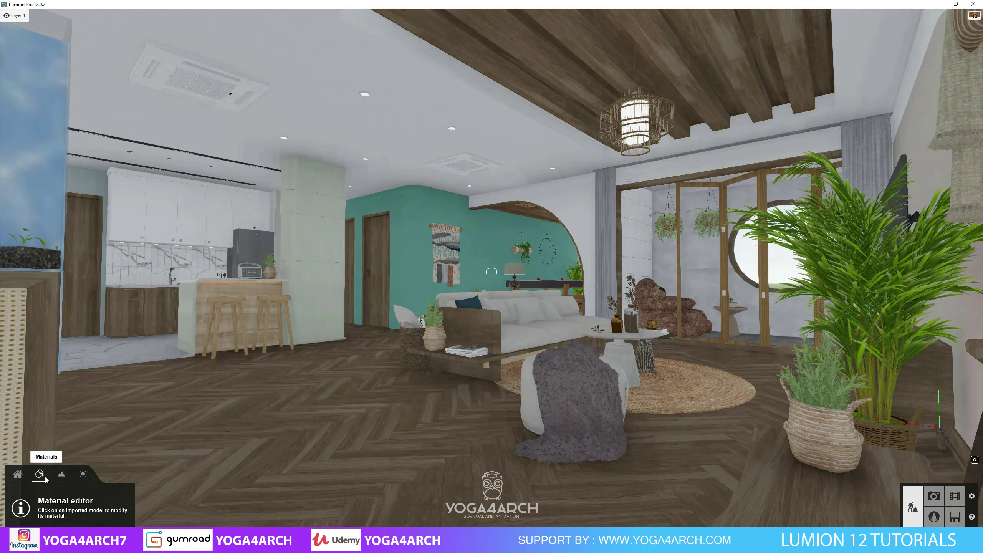
- Set the ceiling LED light material's emissive value to 0.0 and save it
{"action": "scroll", "coordinate": [360, 220], "scroll_direction": "down", "scroll_amount": 3}
{"action": "right_click_drag", "start_coordinate": [360, 221], "coordinate": [388, 165]}
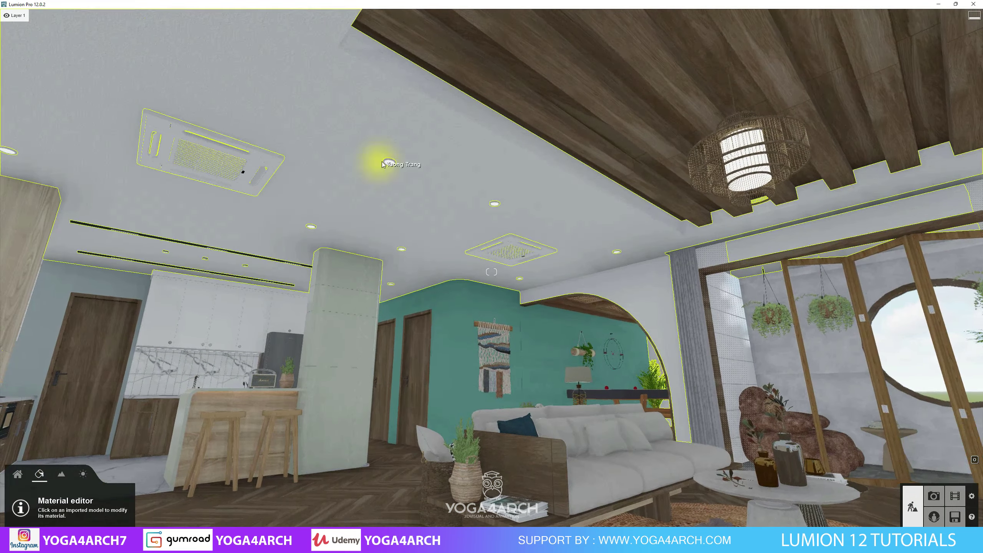
{"action": "left_click", "coordinate": [388, 166]}
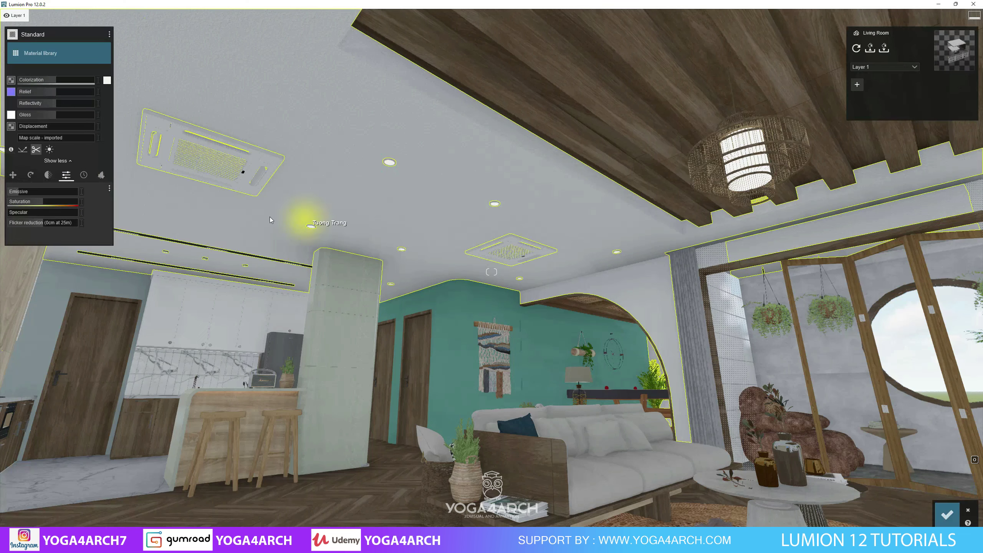
{"action": "left_click_drag", "start_coordinate": [24, 188], "coordinate": [12, 195]}
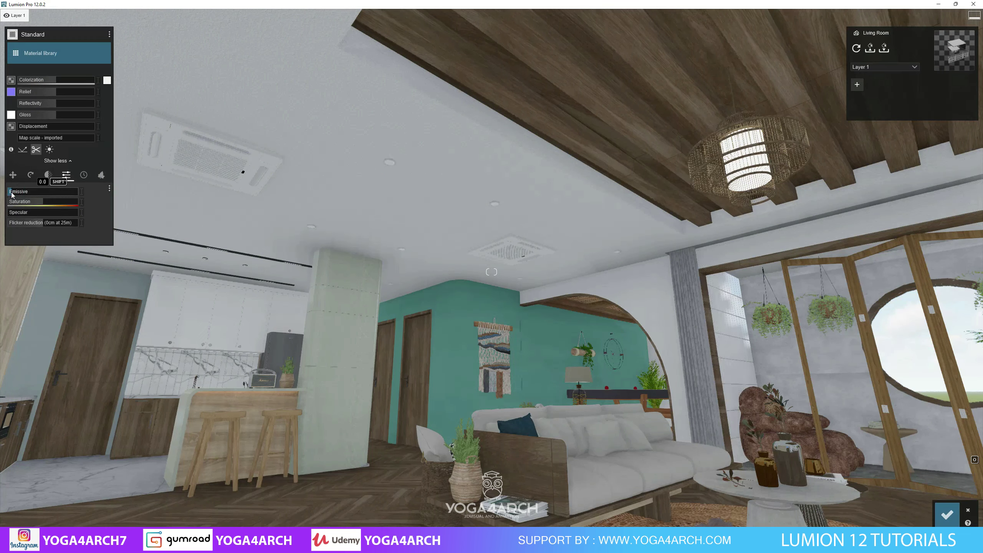
{"action": "left_click", "coordinate": [946, 512]}
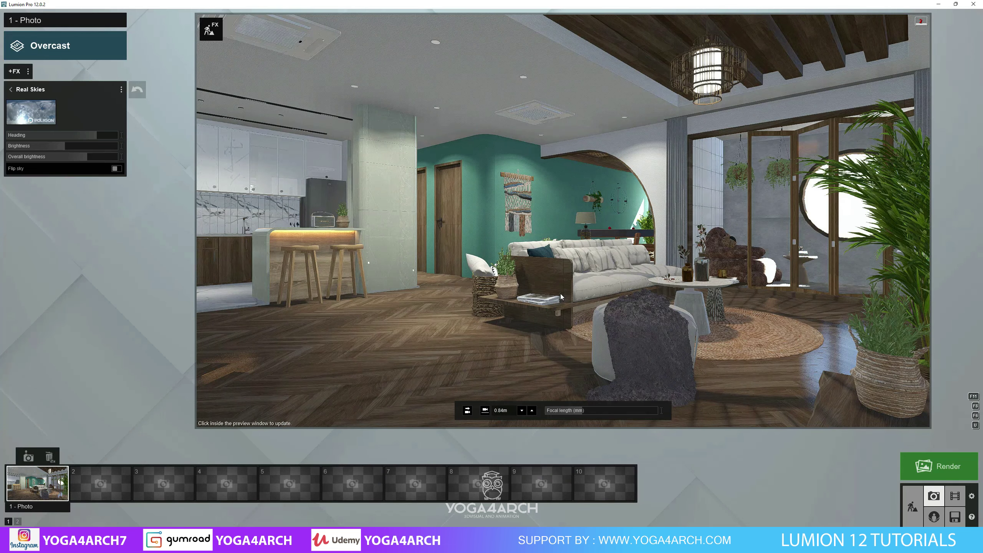
- Turn the Photo 1 camera slightly right and set the focal length to 22 mm
{"action": "left_click", "coordinate": [560, 295]}
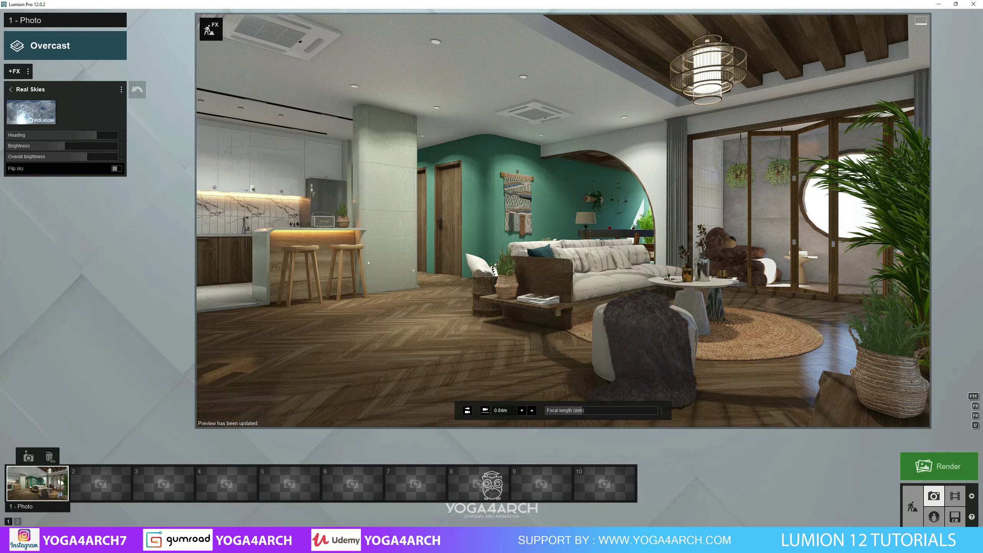
{"action": "mouse_move", "coordinate": [574, 274]}
{"action": "right_mouse_down"}
{"action": "mouse_move", "coordinate": [592, 274]}
{"action": "mouse_move", "coordinate": [571, 274]}
{"action": "right_mouse_up"}
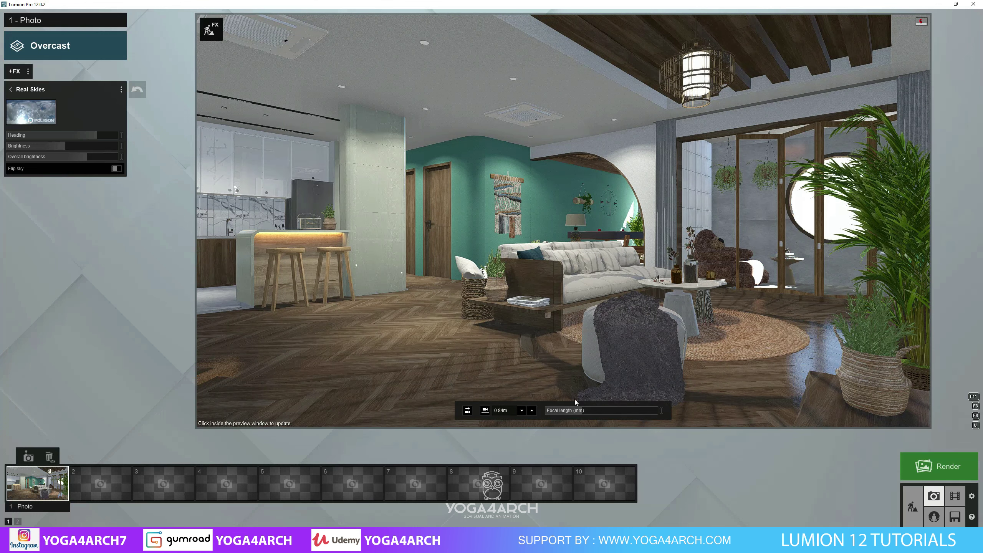
{"action": "left_click", "coordinate": [584, 412]}
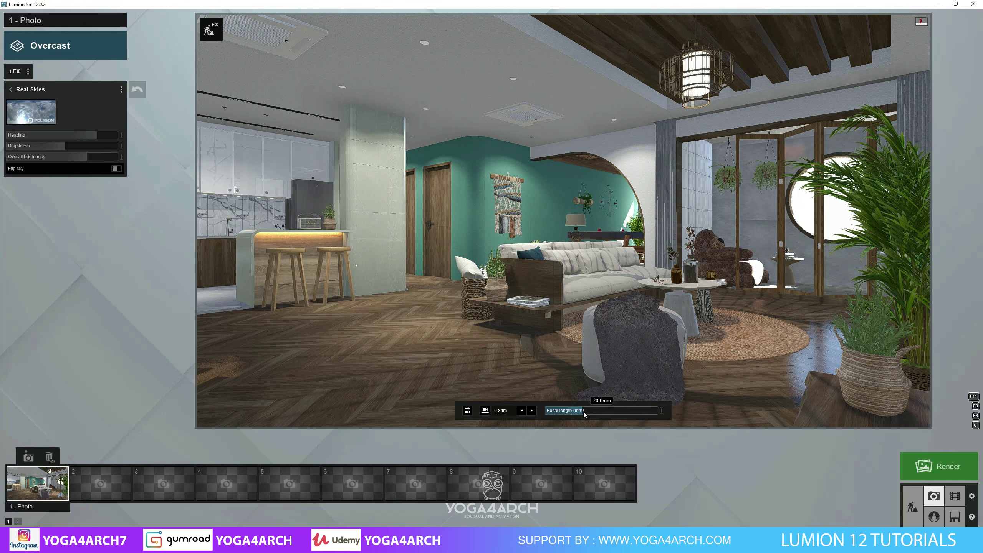
{"action": "left_click", "coordinate": [585, 412]}
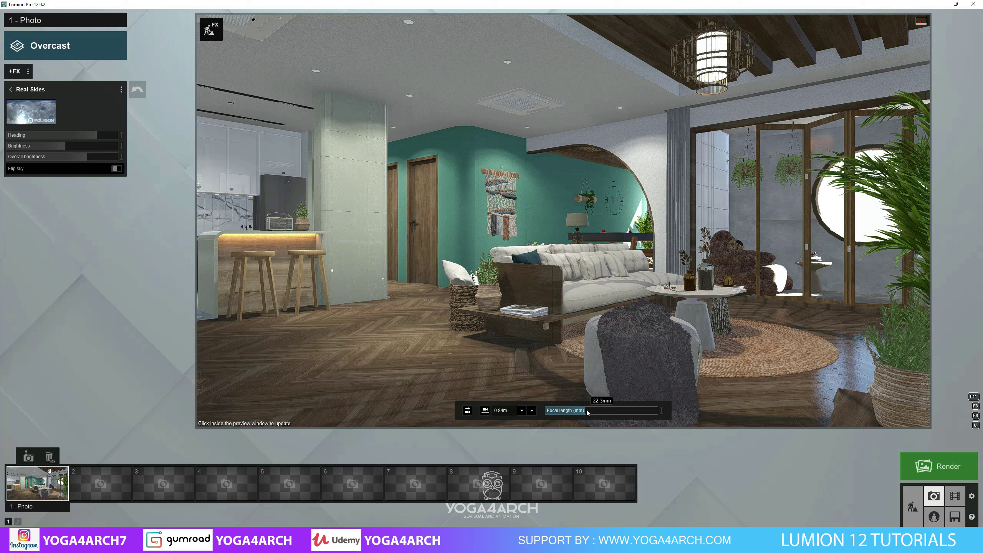
{"action": "left_click", "coordinate": [662, 410]}
{"action": "type", "text": "22"}
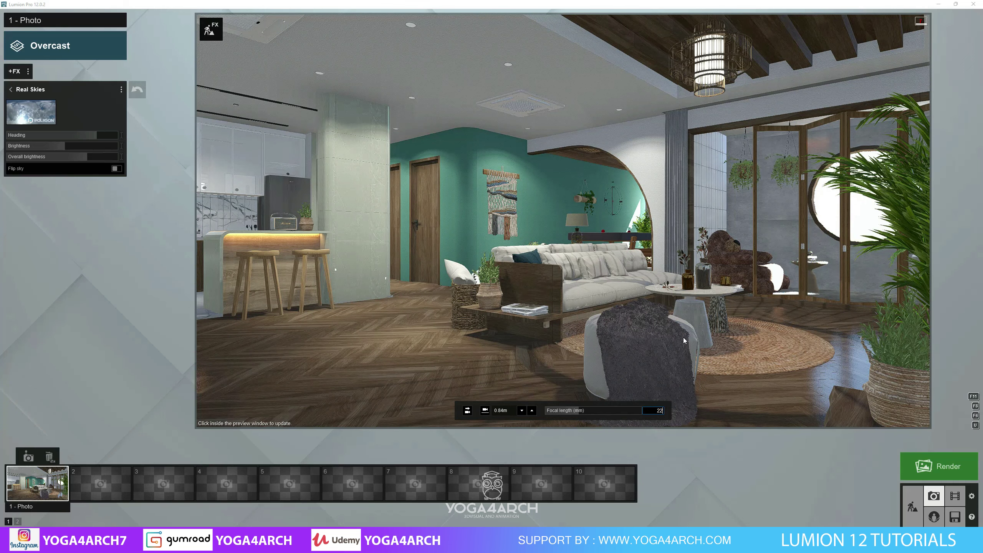
{"action": "left_click", "coordinate": [562, 221]}
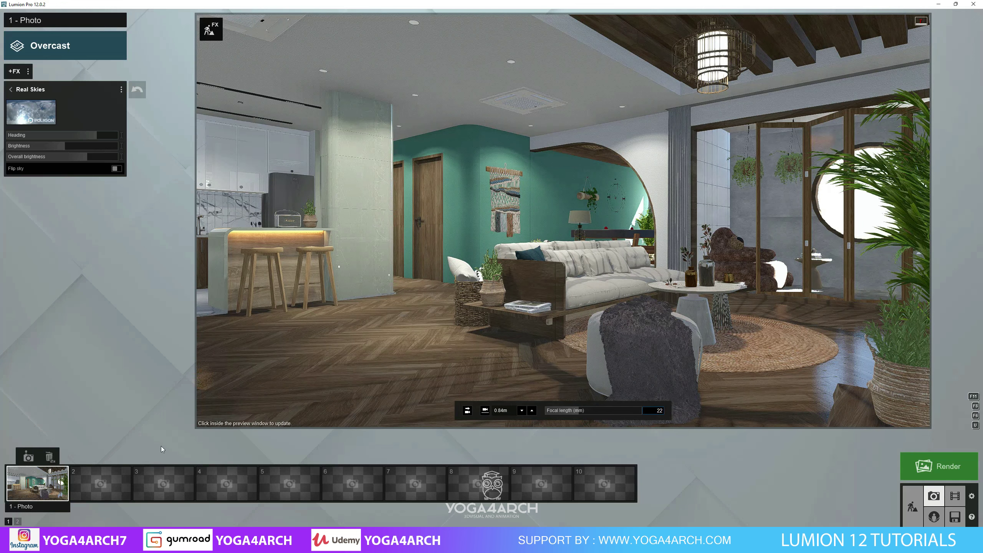
- Nudge the camera left, store the view in Photo 1, and refresh the preview
{"action": "left_click", "coordinate": [28, 457]}
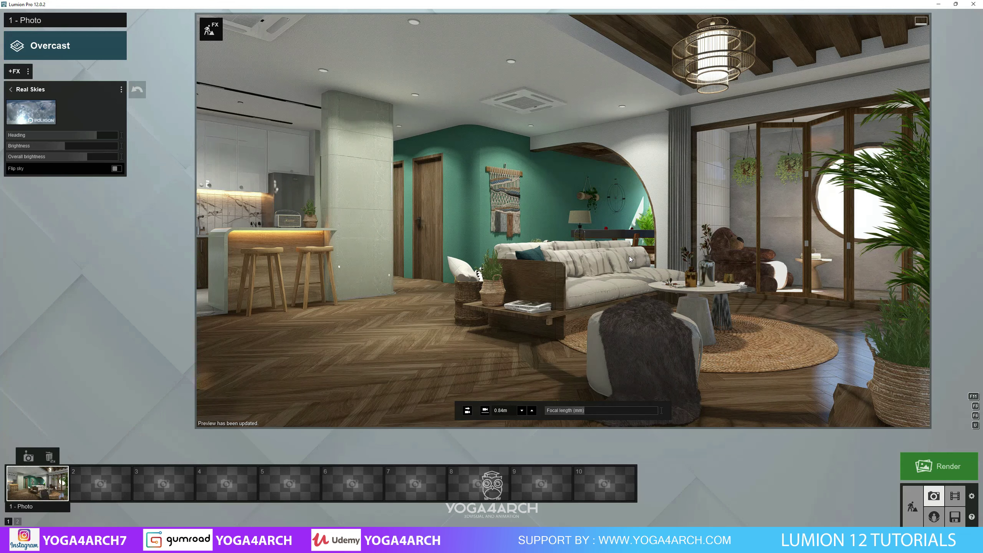
{"action": "key", "text": "a"}
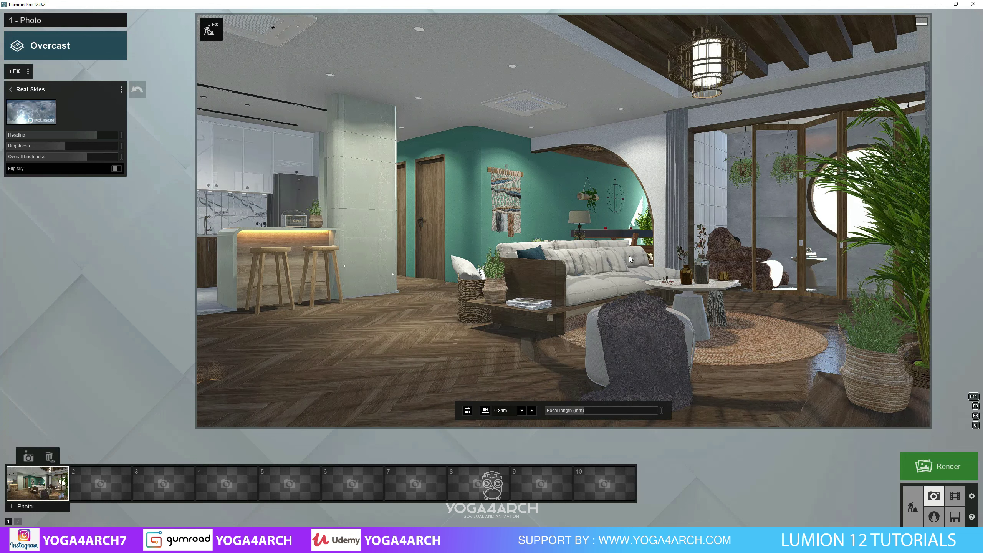
{"action": "left_click", "coordinate": [28, 457]}
{"action": "left_click", "coordinate": [519, 275]}
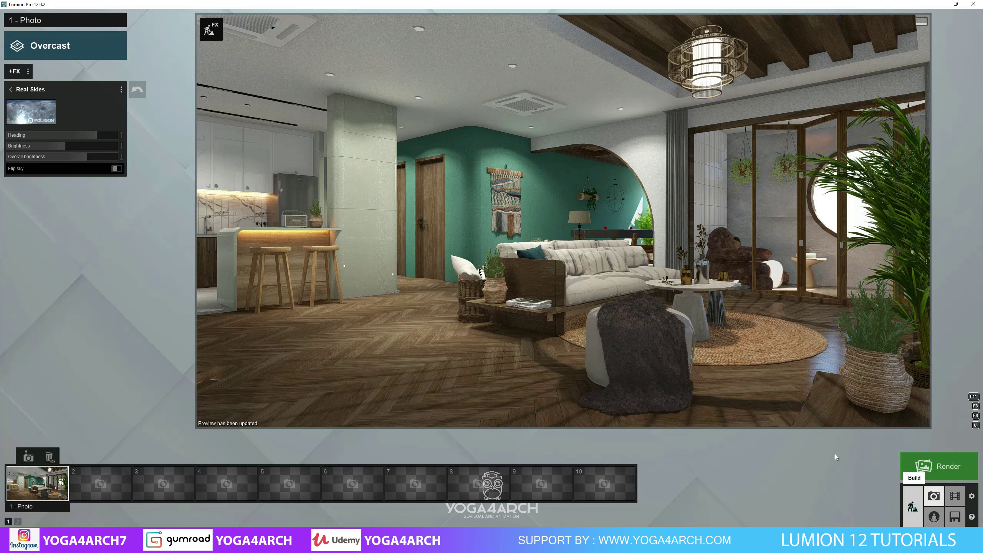
{"action": "left_click", "coordinate": [912, 506]}
- Set the ceiling material's colorization to 0.1
{"action": "right_click_drag", "start_coordinate": [466, 224], "coordinate": [423, 217]}
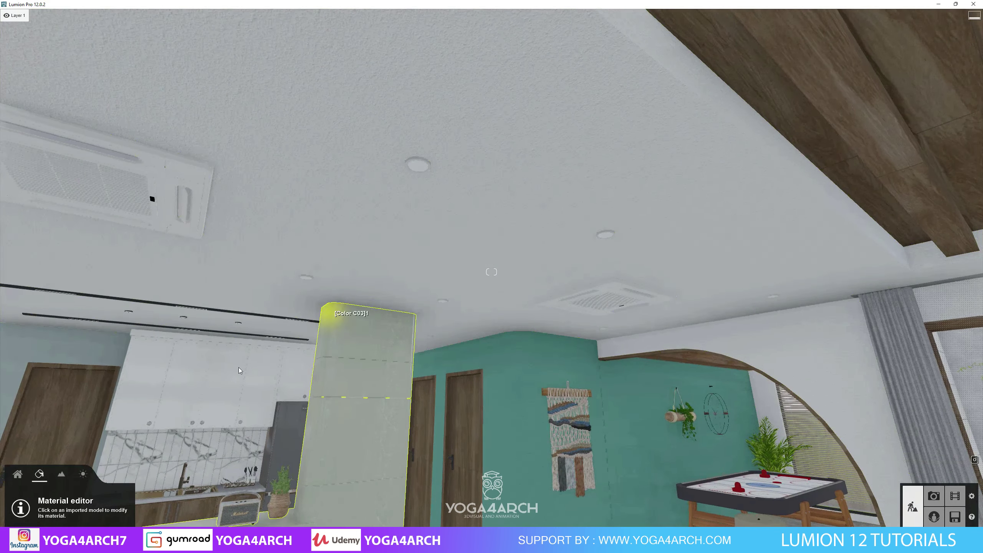
{"action": "left_click", "coordinate": [542, 258]}
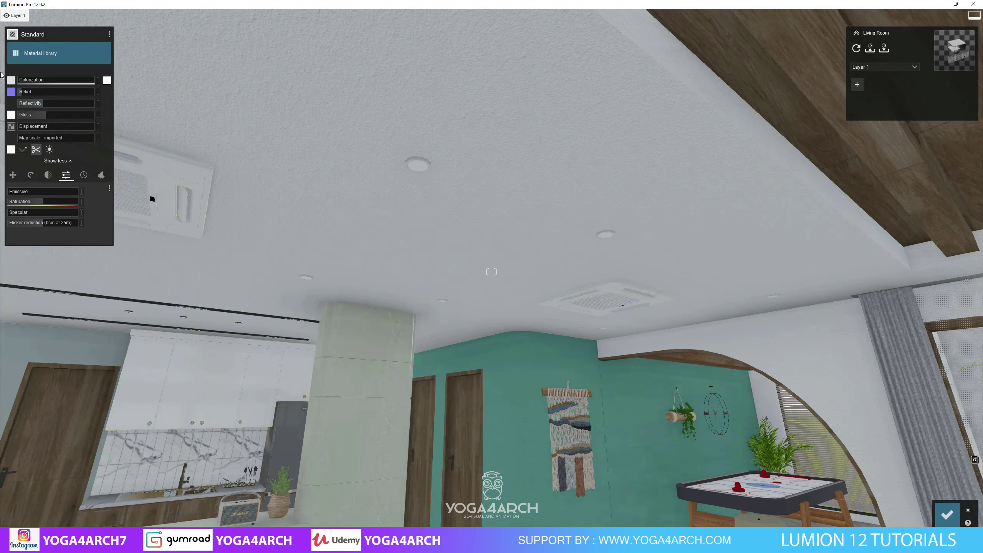
{"action": "mouse_move", "coordinate": [54, 80]}
{"action": "left_click_drag", "start_coordinate": [26, 82], "coordinate": [68, 92]}
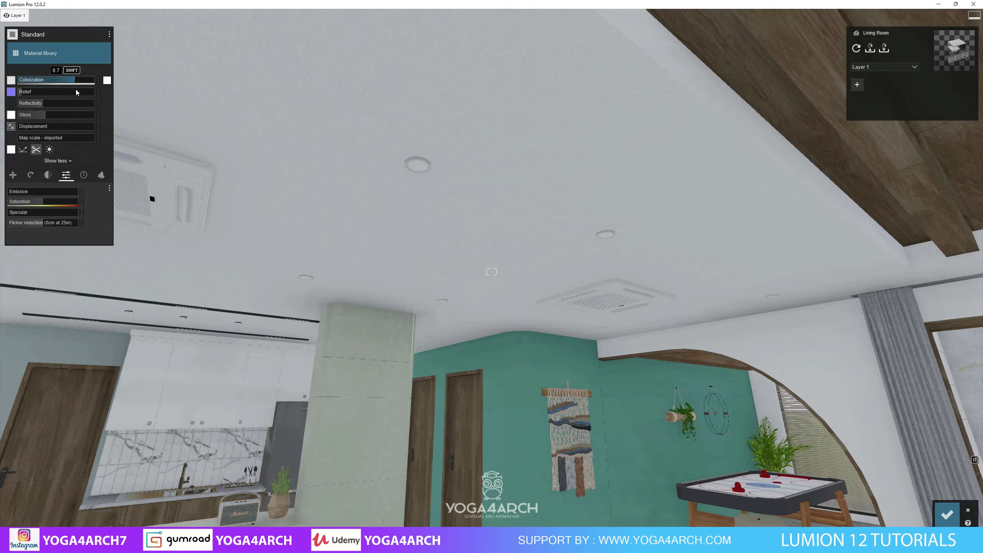
{"action": "left_click_drag", "start_coordinate": [77, 81], "coordinate": [26, 80]}
- Raise the teal wall's relief and regenerate its normal map
{"action": "mouse_move", "coordinate": [205, 170]}
{"action": "right_mouse_down"}
{"action": "mouse_move", "coordinate": [222, 178]}
{"action": "mouse_move", "coordinate": [214, 206]}
{"action": "right_mouse_up"}
{"action": "key", "text": "w"}
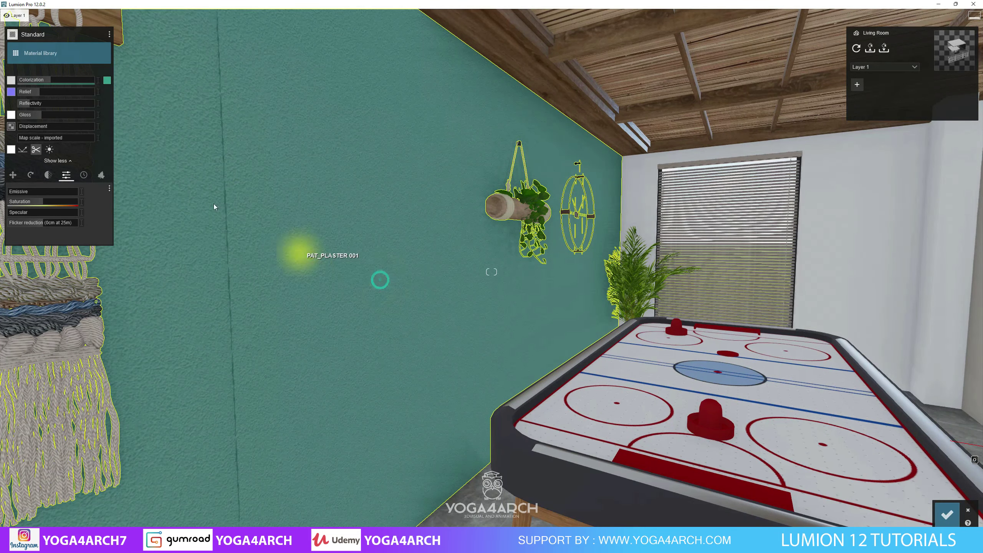
{"action": "left_click_drag", "start_coordinate": [42, 92], "coordinate": [154, 92]}
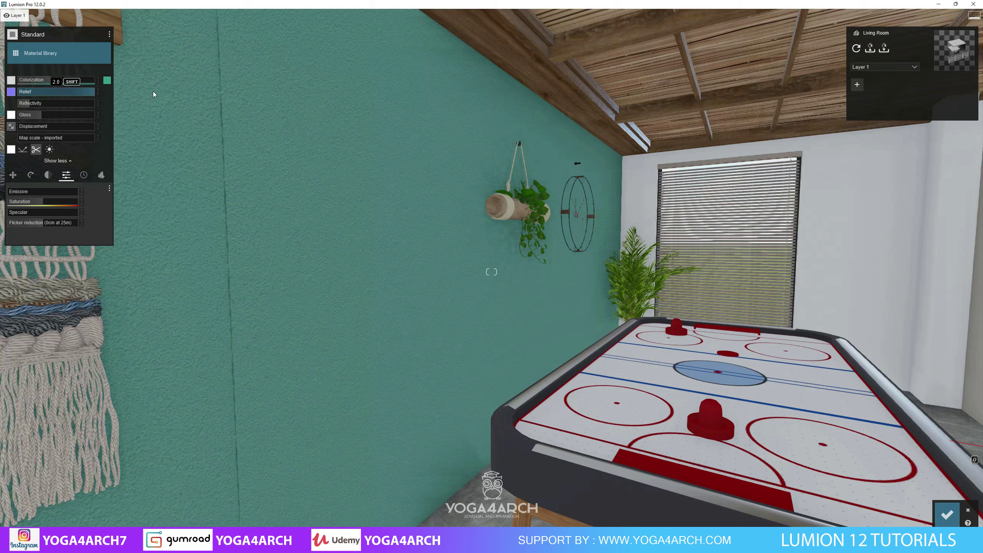
{"action": "left_click", "coordinate": [11, 92]}
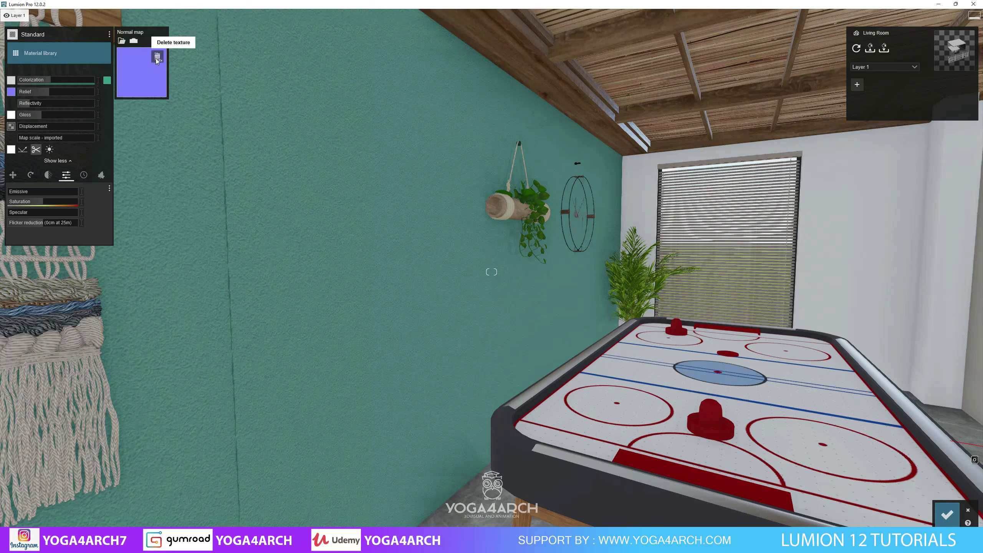
{"action": "left_click", "coordinate": [156, 58]}
{"action": "left_click", "coordinate": [134, 41]}
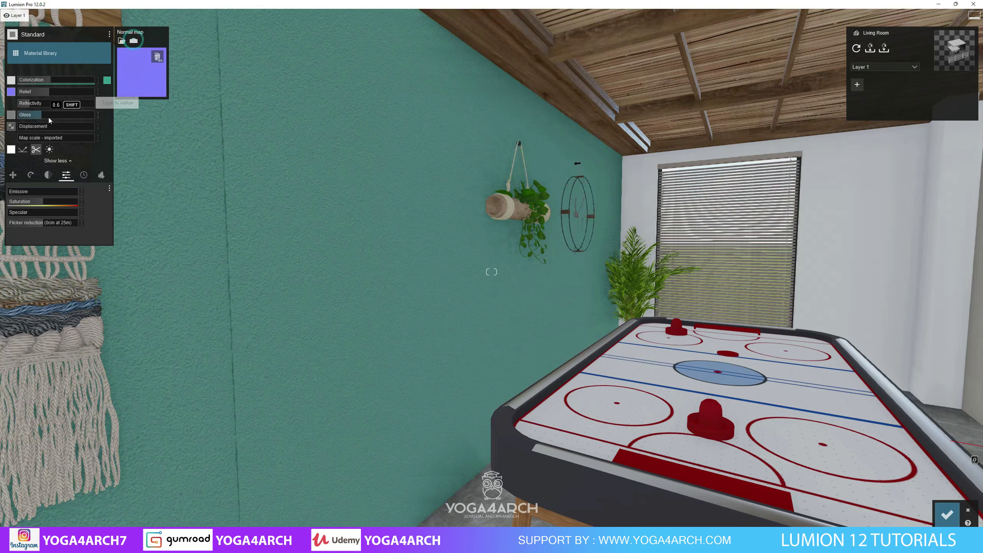
- Boost the wall's displacement and relief, set reflectivity to 0.9, and save
{"action": "left_click_drag", "start_coordinate": [26, 128], "coordinate": [46, 129]}
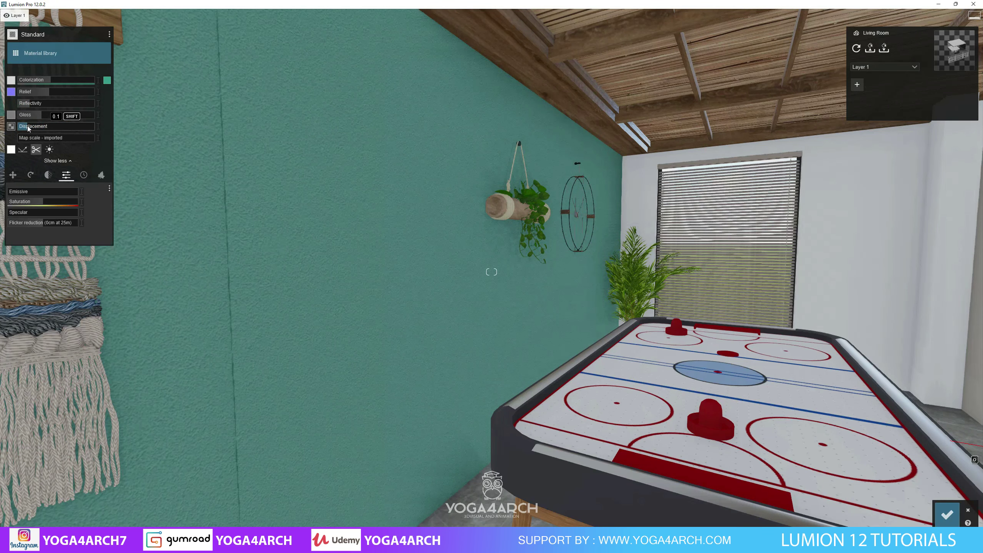
{"action": "left_click_drag", "start_coordinate": [52, 92], "coordinate": [94, 115]}
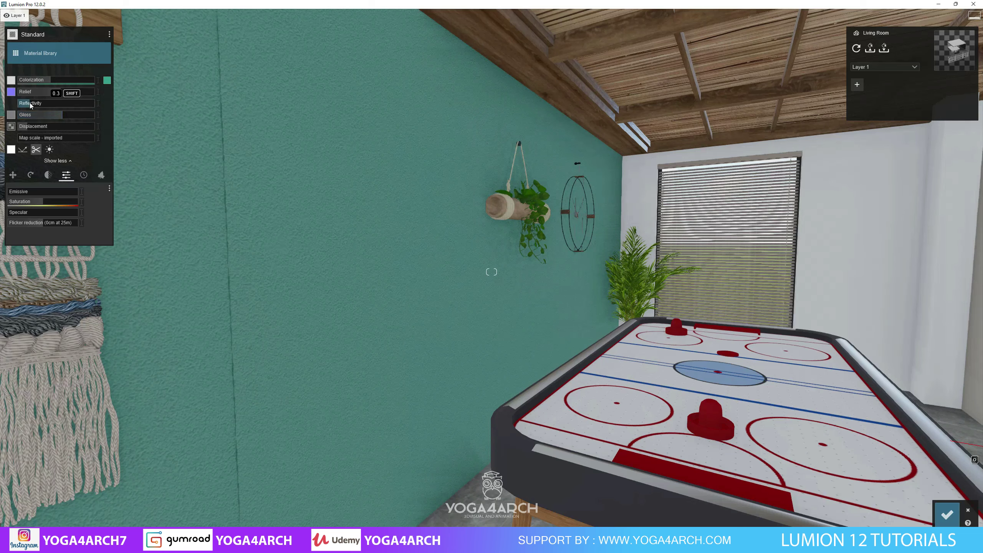
{"action": "left_click_drag", "start_coordinate": [33, 103], "coordinate": [50, 110]}
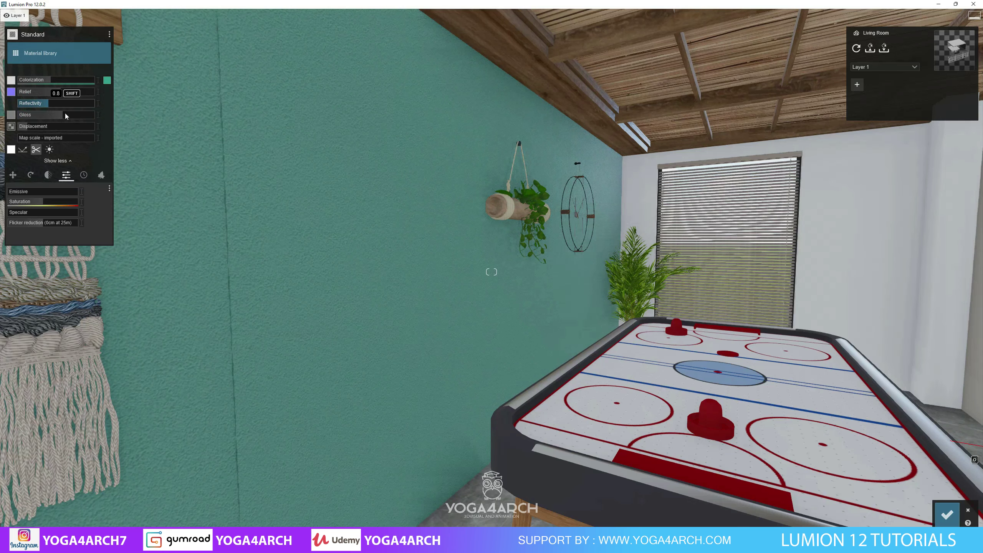
{"action": "key", "text": "s"}
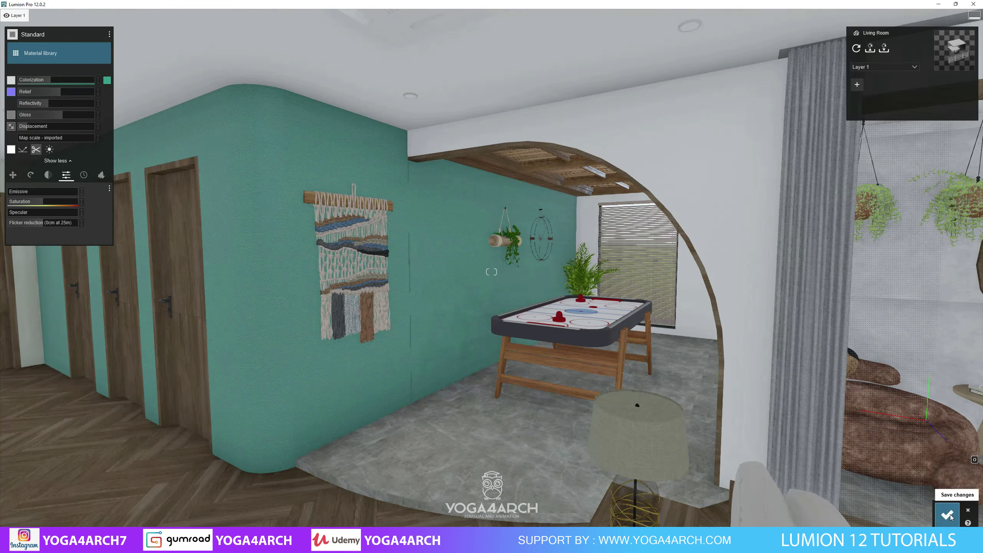
{"action": "left_click", "coordinate": [947, 514]}
- Recall Photo 1's sofa-and-rug view with Shift+1 and let the preview refresh
{"action": "left_click", "coordinate": [934, 497]}
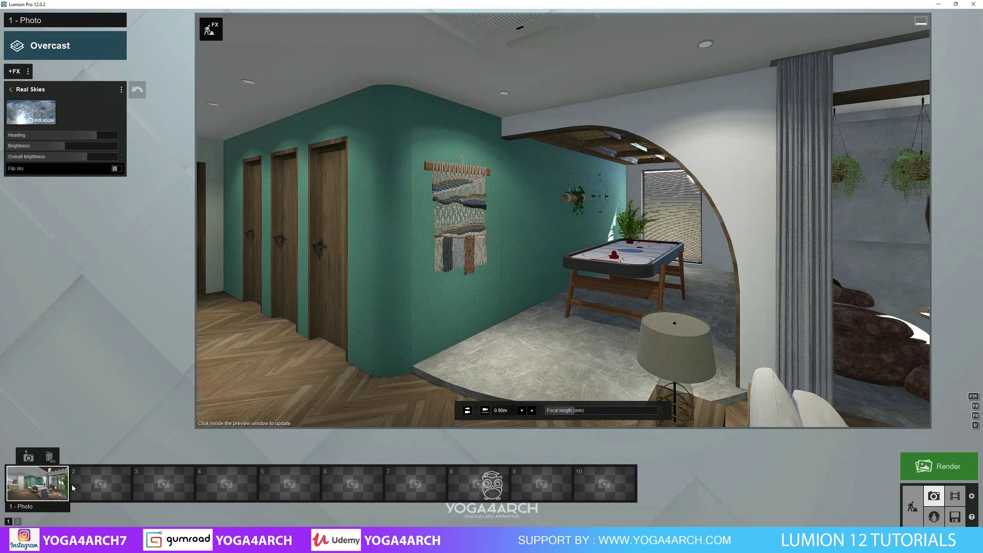
{"action": "key", "text": "shift+1"}
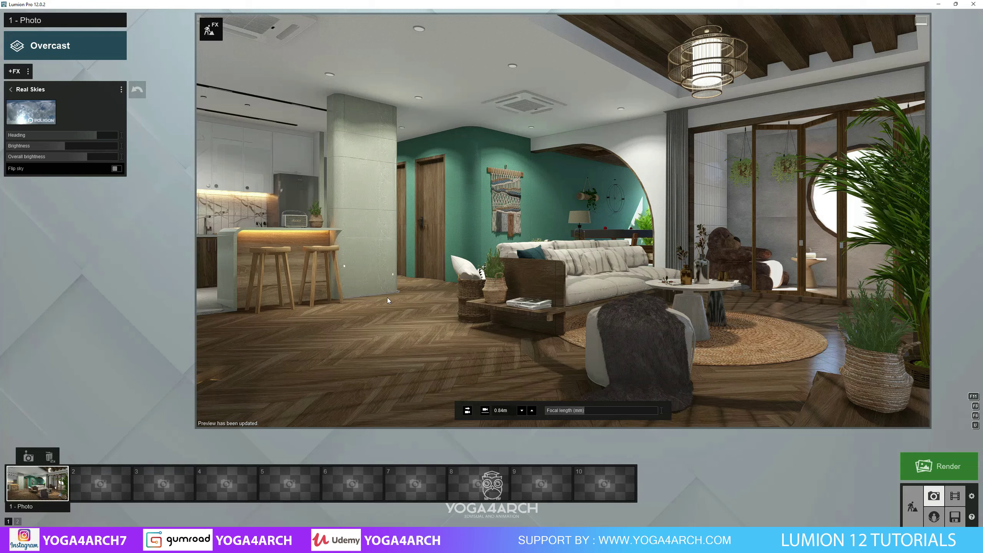
{"action": "left_click", "coordinate": [913, 505]}
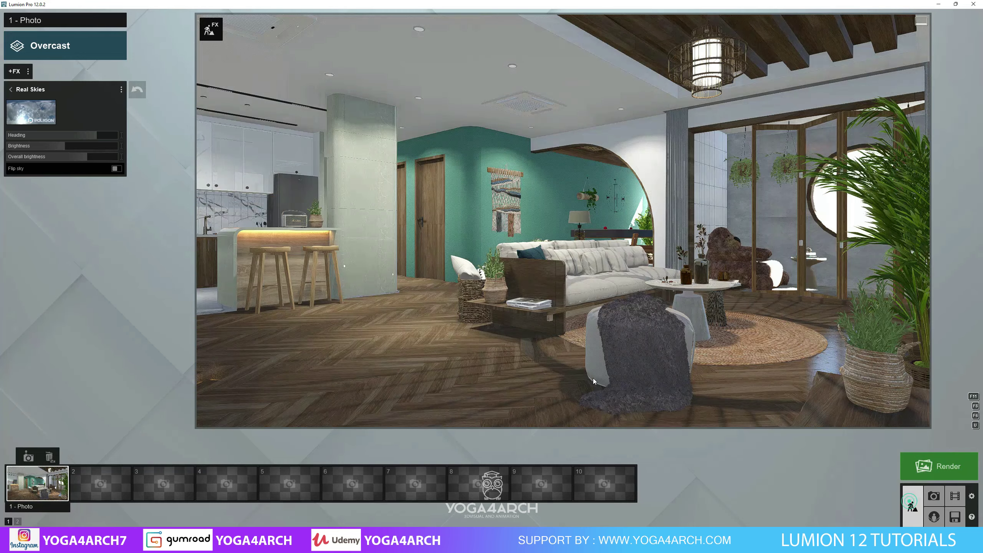
- Fly to the macramé wall and raise its plaster colorization to about 0.8
{"action": "key", "text": "w"}
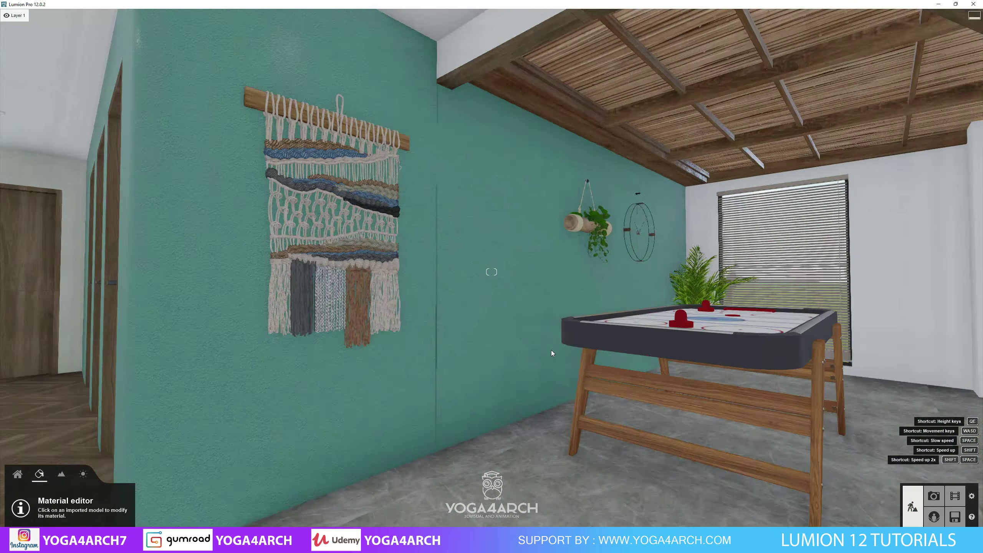
{"action": "key", "text": "w"}
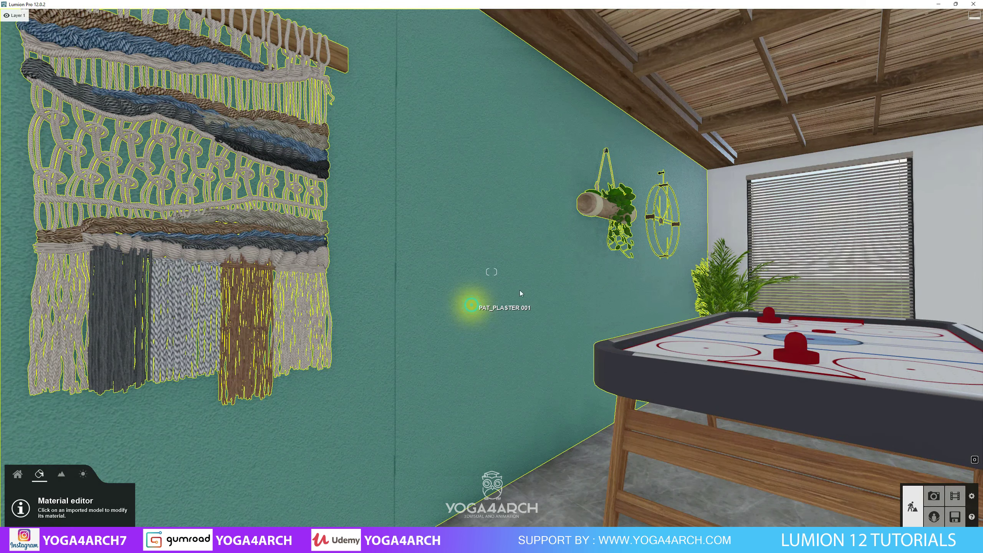
{"action": "left_click", "coordinate": [443, 275]}
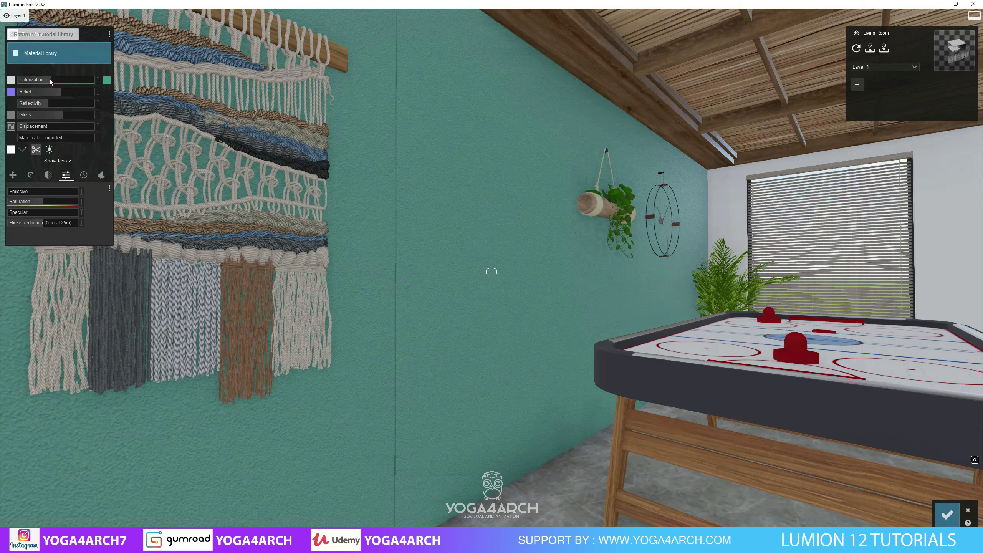
{"action": "mouse_move", "coordinate": [50, 81]}
{"action": "left_mouse_down"}
{"action": "mouse_move", "coordinate": [89, 88]}
{"action": "mouse_move", "coordinate": [71, 84]}
{"action": "left_mouse_up"}
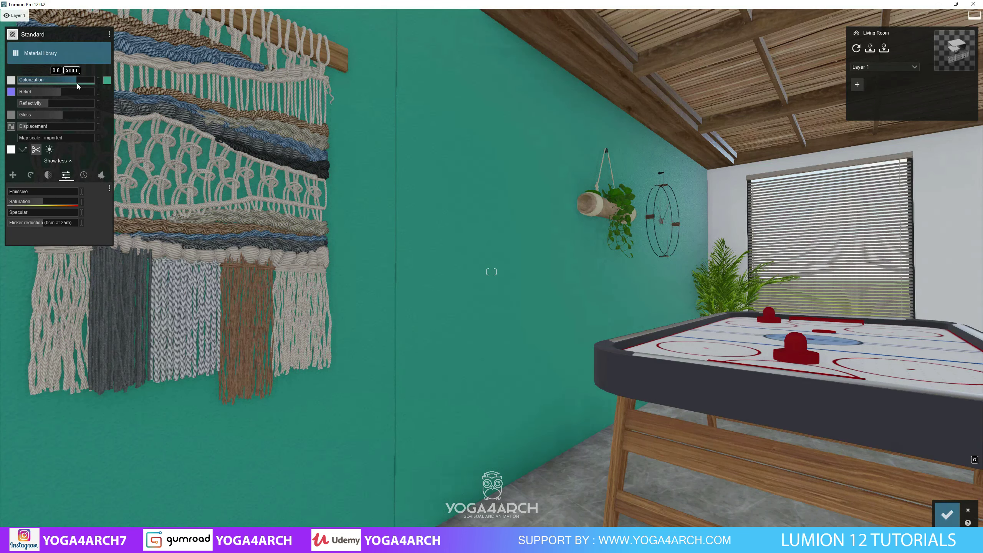
{"action": "left_click_drag", "start_coordinate": [77, 83], "coordinate": [72, 83]}
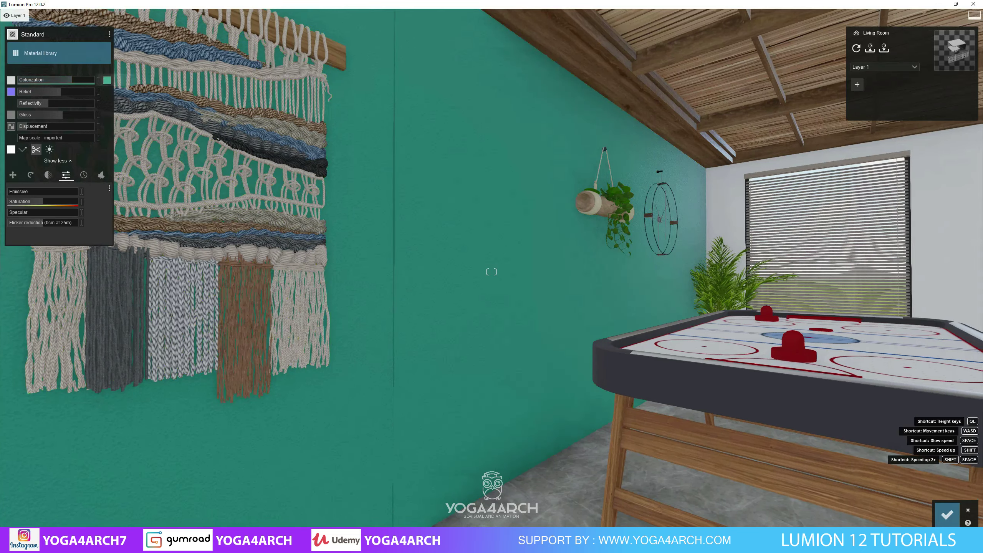
{"action": "mouse_move", "coordinate": [348, 194]}
{"action": "right_mouse_down"}
{"action": "mouse_move", "coordinate": [503, 201]}
{"action": "mouse_move", "coordinate": [583, 286]}
{"action": "right_mouse_up"}
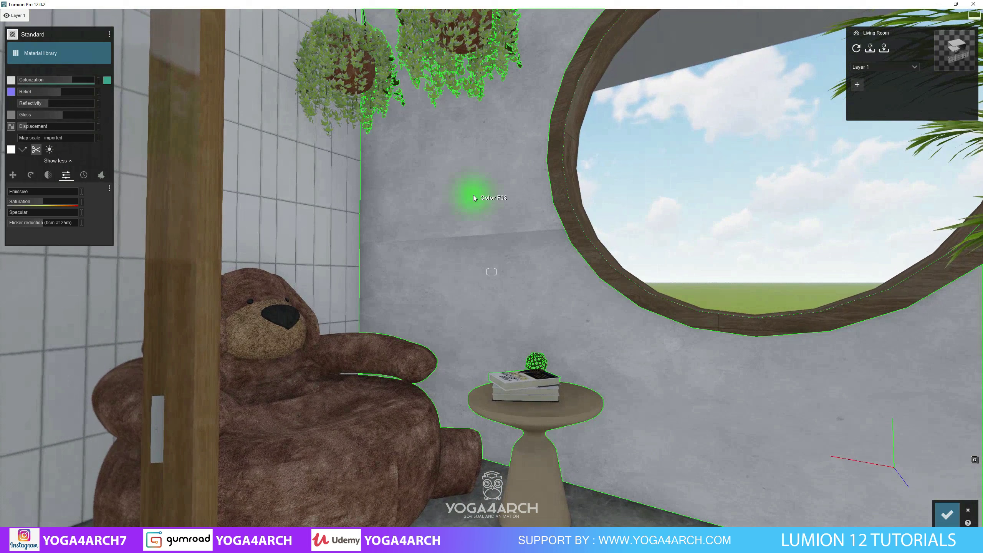
- Try Plaster 006 on the round-window wall, then settle on Indoor-library Polii Plaster 19 VAR1 2K
{"action": "left_click", "coordinate": [48, 53]}
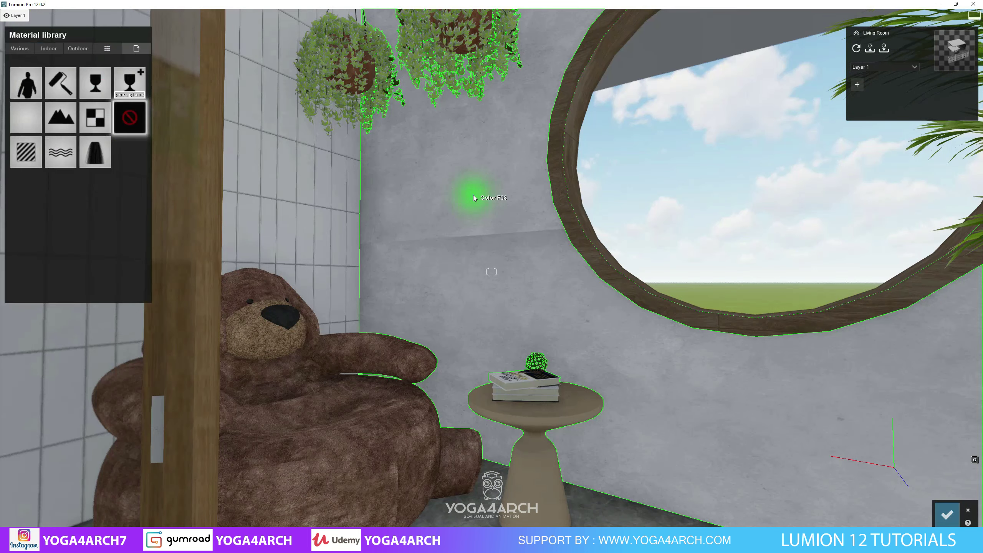
{"action": "left_click", "coordinate": [48, 50]}
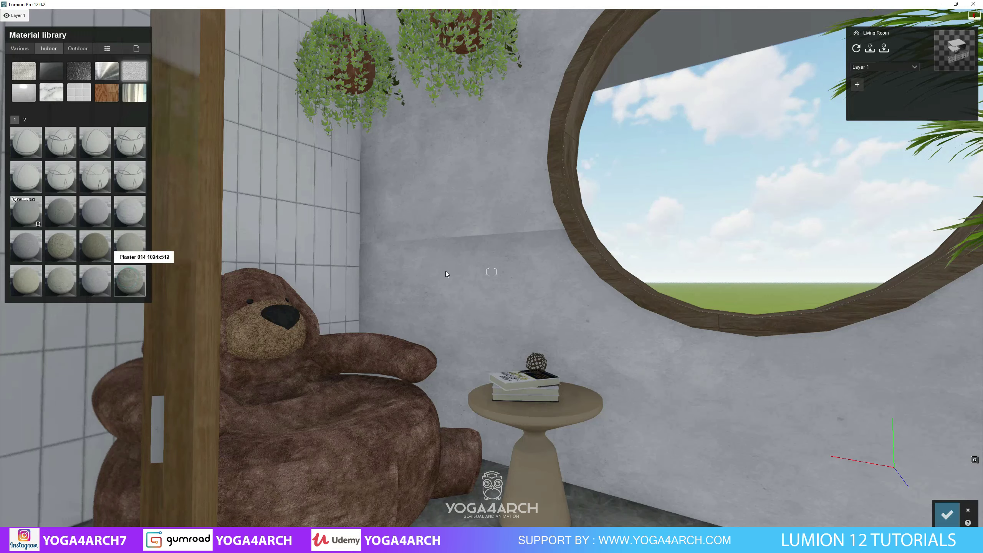
{"action": "key", "text": "s"}
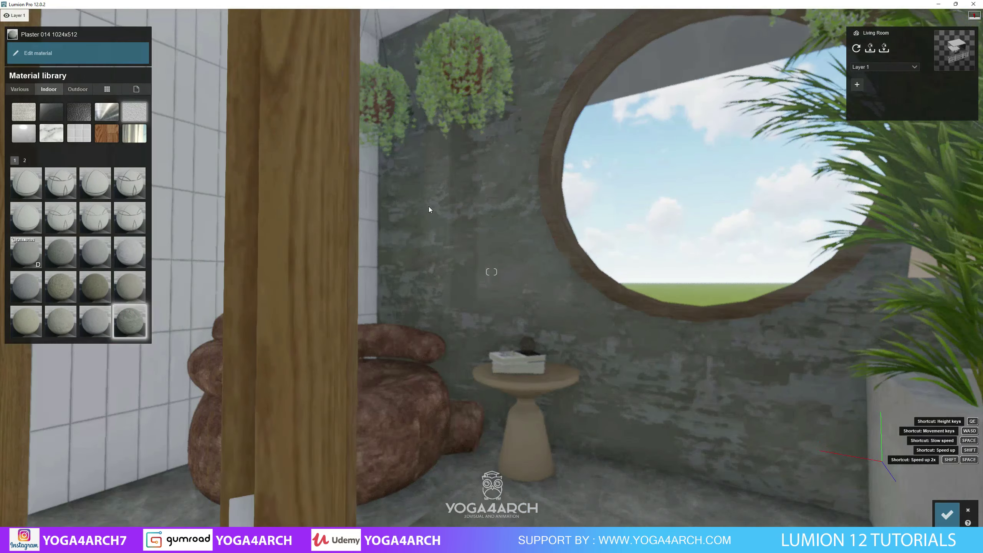
{"action": "key", "text": "s"}
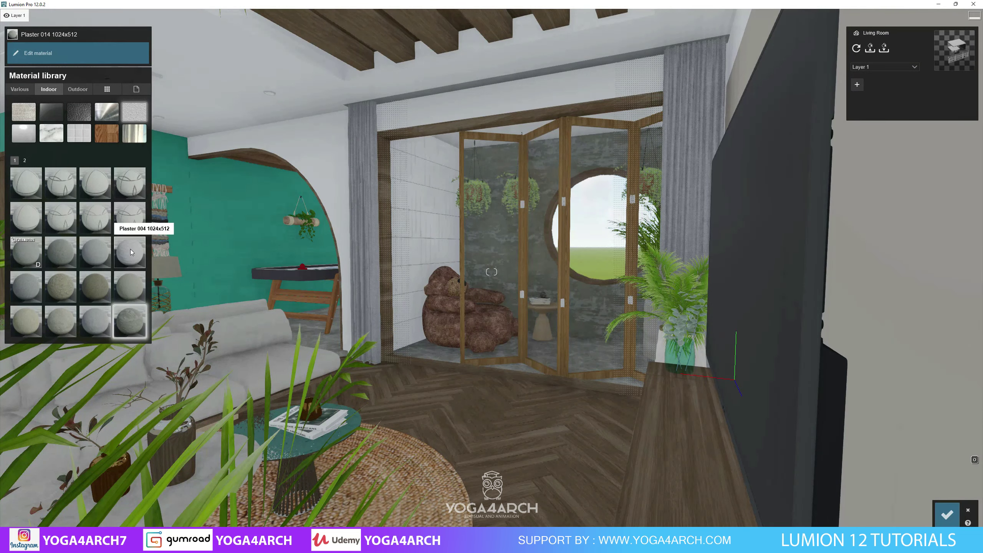
{"action": "left_click", "coordinate": [70, 287]}
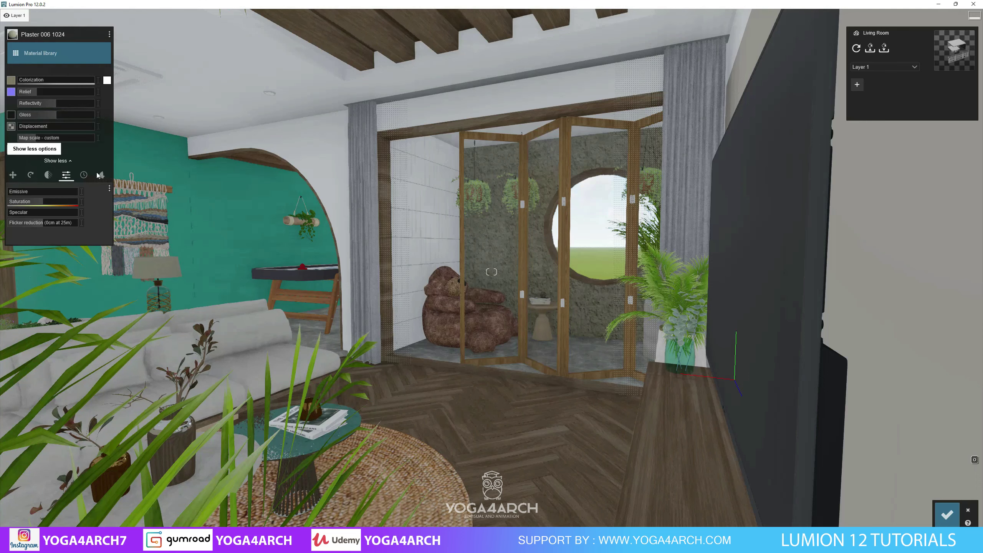
{"action": "key", "text": "a"}
{"action": "left_click", "coordinate": [46, 53]}
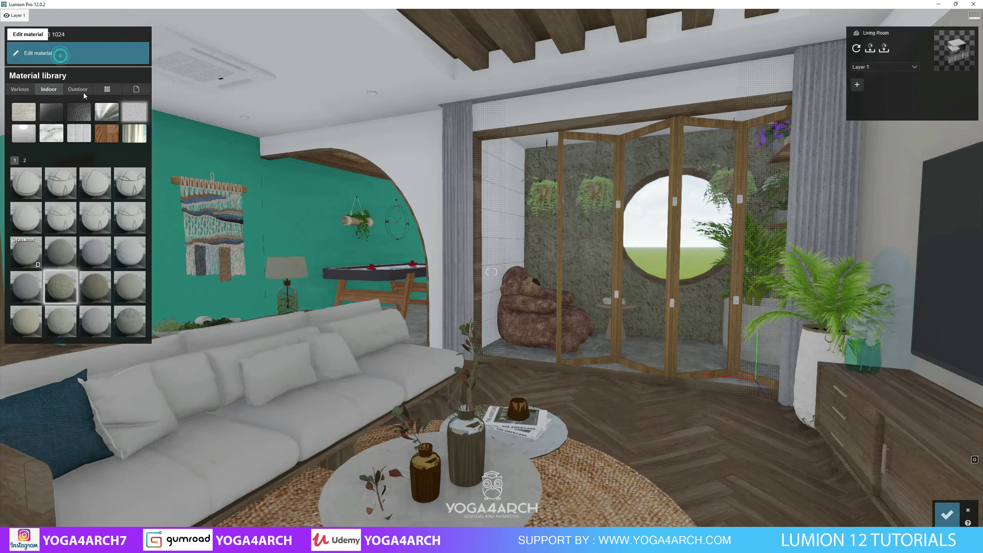
{"action": "left_click", "coordinate": [25, 160]}
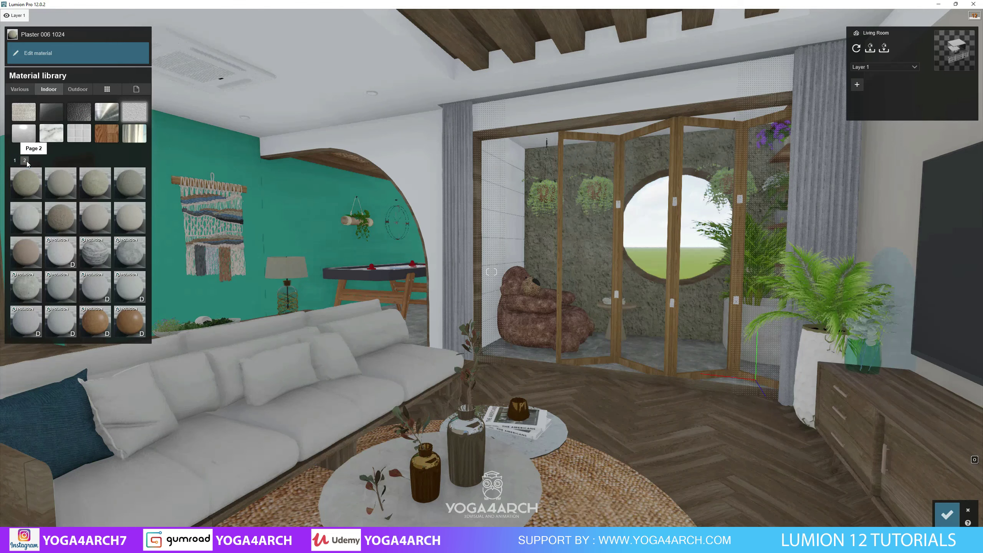
{"action": "left_click", "coordinate": [133, 252]}
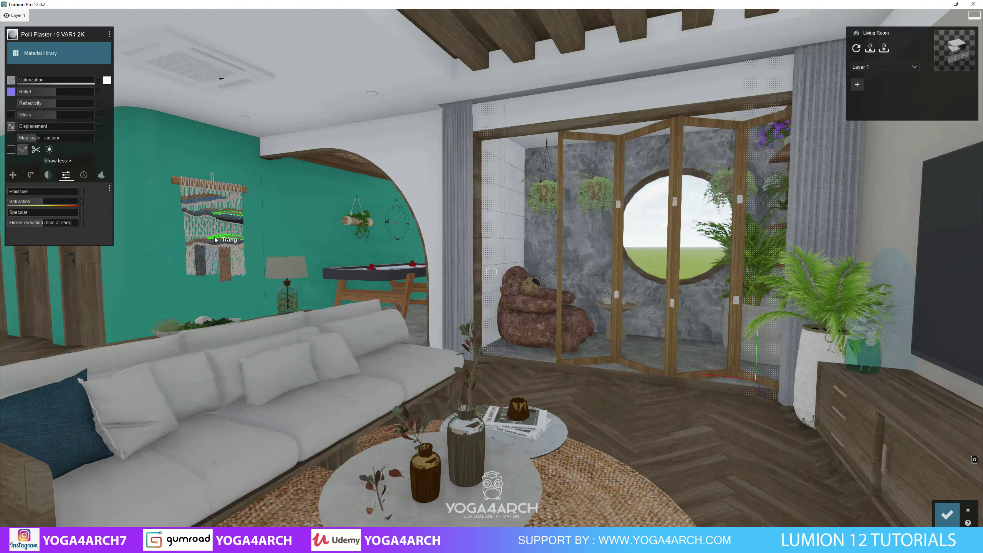
{"action": "key", "text": "s"}
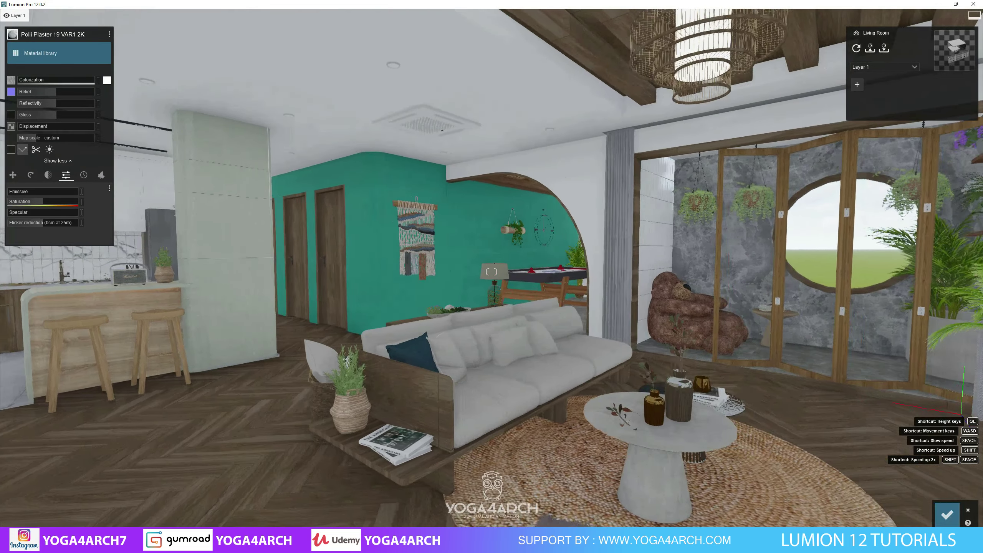
- Apply the purple Polii Rug GeometricStepping fabric from Indoor page 3 to the curtains
{"action": "left_click", "coordinate": [618, 224]}
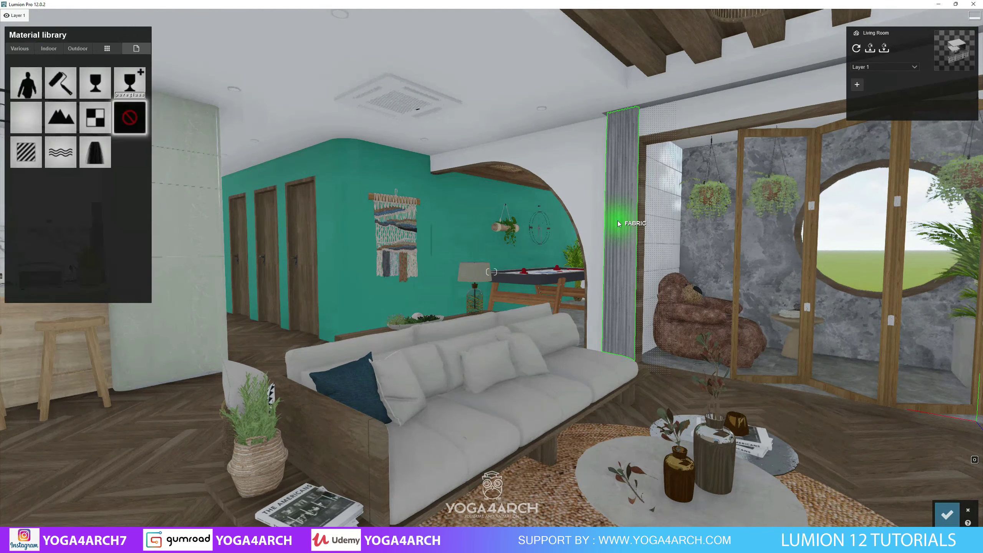
{"action": "left_click", "coordinate": [48, 48]}
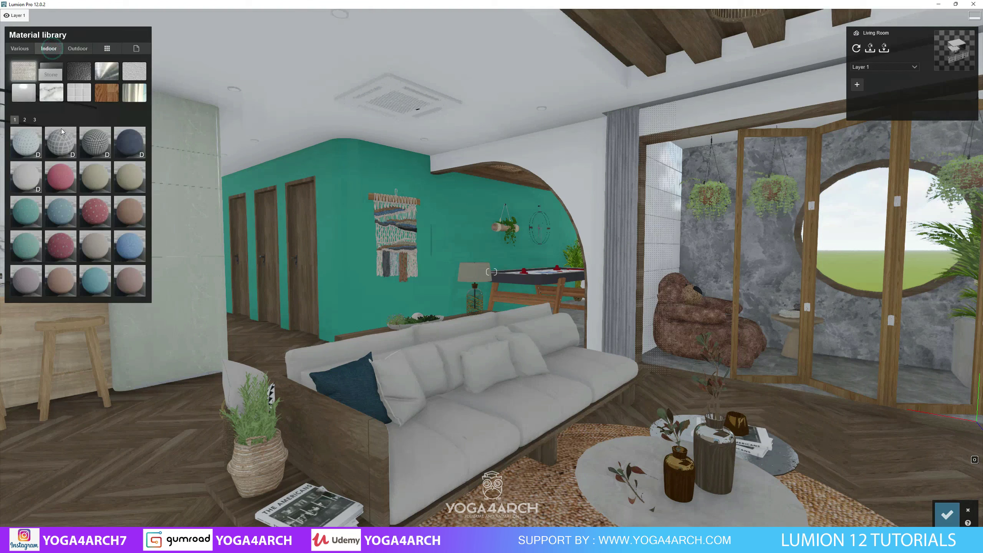
{"action": "left_click", "coordinate": [35, 121]}
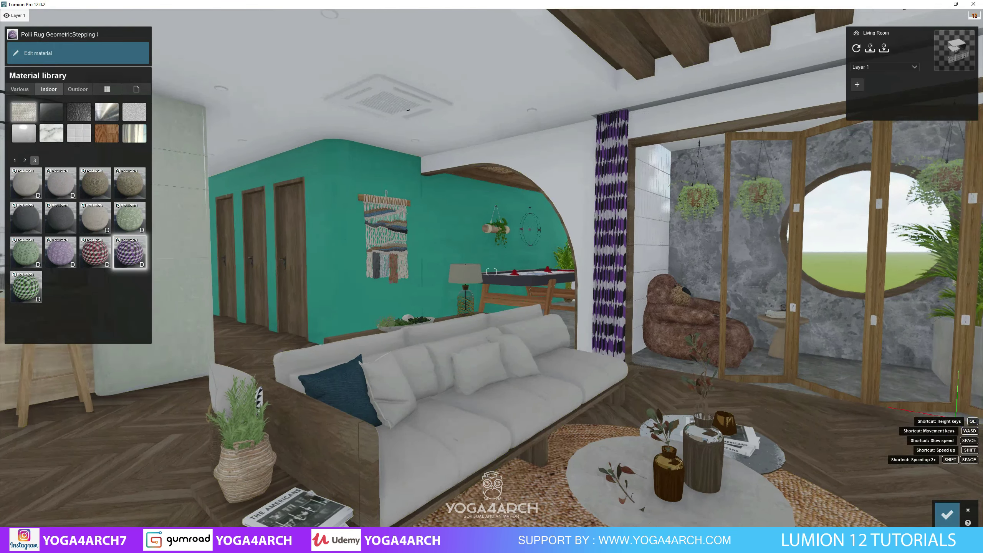
- Move toward the folding glass doors and select the invisible panels beside them
{"action": "right_click_drag", "start_coordinate": [579, 257], "coordinate": [658, 240]}
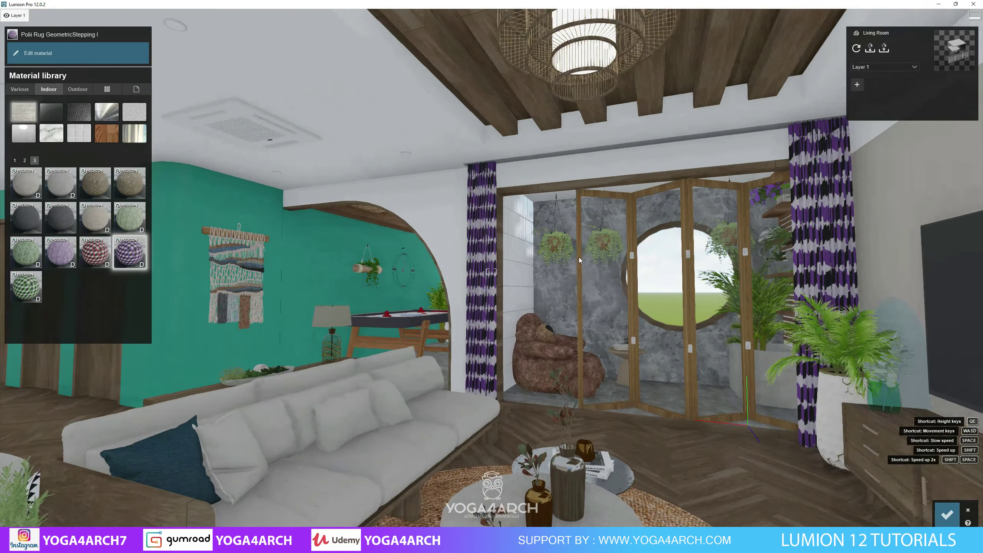
{"action": "right_click_drag", "start_coordinate": [579, 257], "coordinate": [574, 257]}
{"action": "key", "text": "w"}
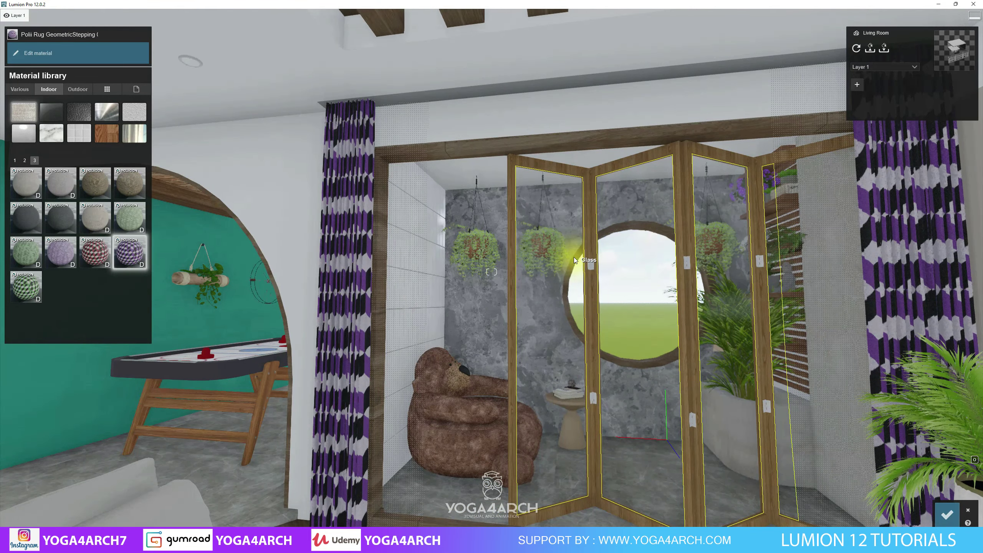
{"action": "left_click", "coordinate": [571, 257]}
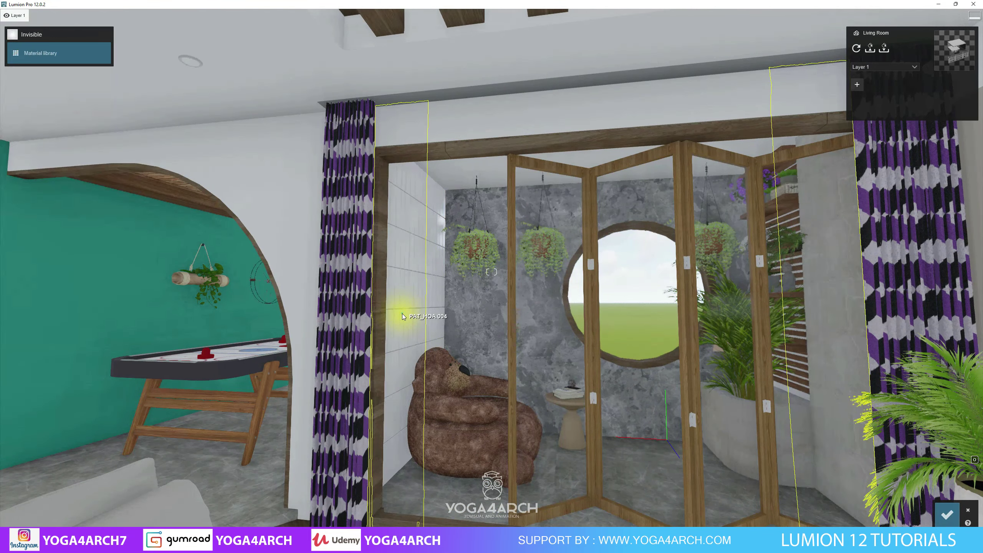
{"action": "left_click", "coordinate": [402, 315]}
{"action": "key", "text": "s"}
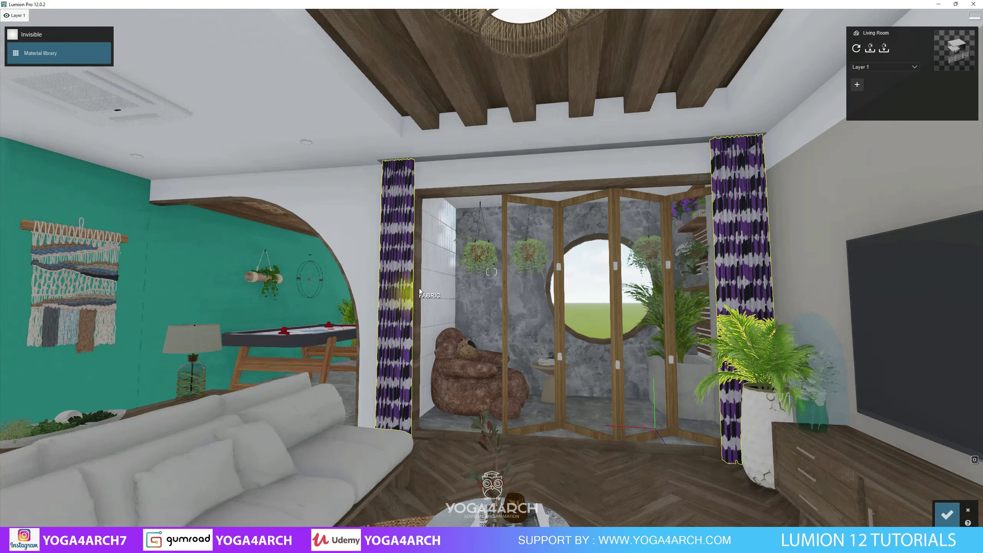
{"action": "mouse_move", "coordinate": [551, 346]}
{"action": "right_mouse_down"}
{"action": "mouse_move", "coordinate": [503, 372]}
{"action": "mouse_move", "coordinate": [589, 252]}
{"action": "right_mouse_up"}
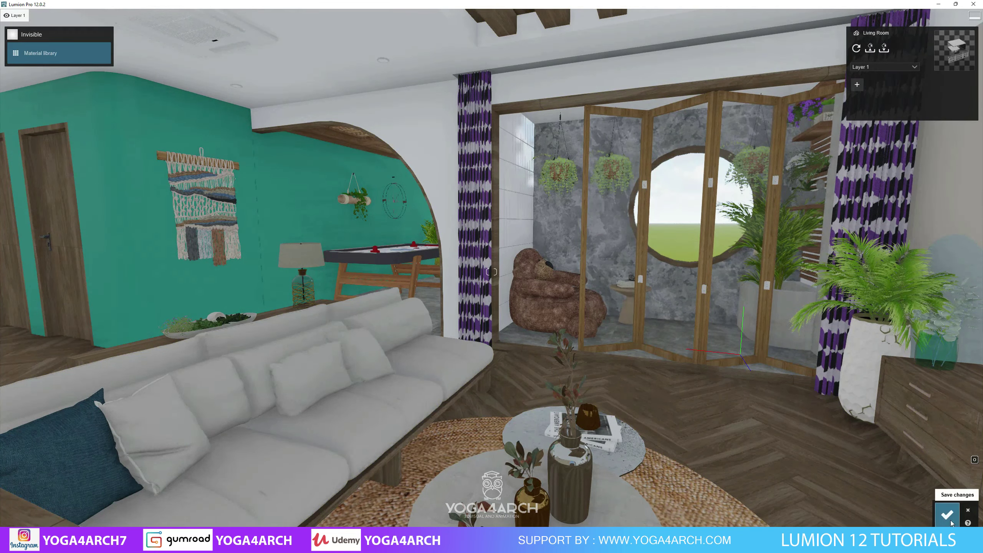
- Apply Indoor Carpet 005 2048 to the hidden panels with Transparency on at 0.7
{"action": "left_click", "coordinate": [58, 53]}
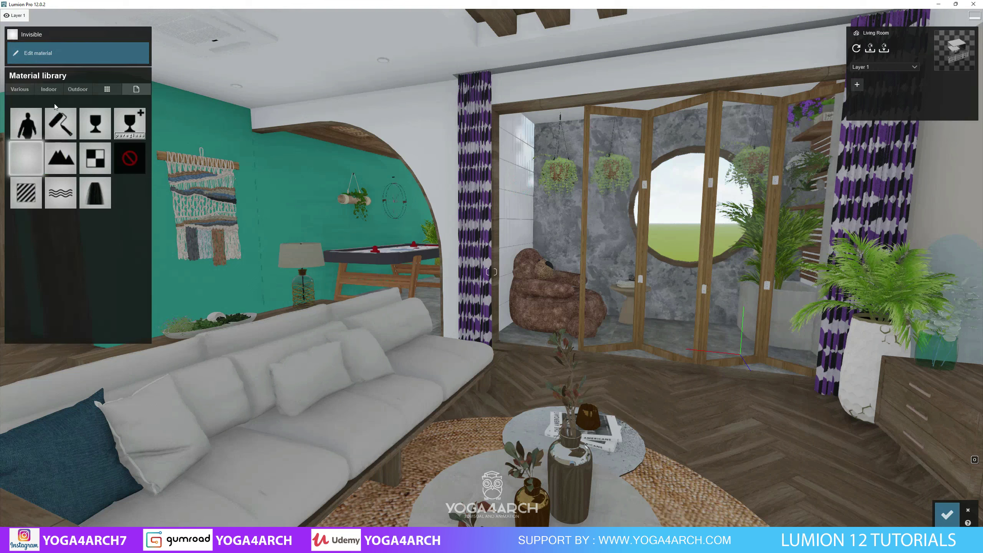
{"action": "left_click", "coordinate": [57, 92]}
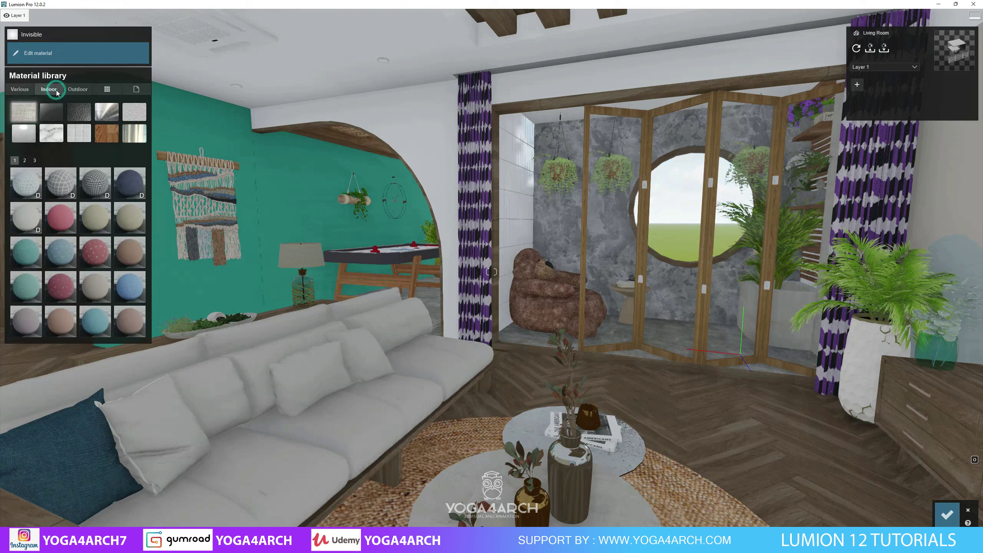
{"action": "left_click", "coordinate": [26, 179]}
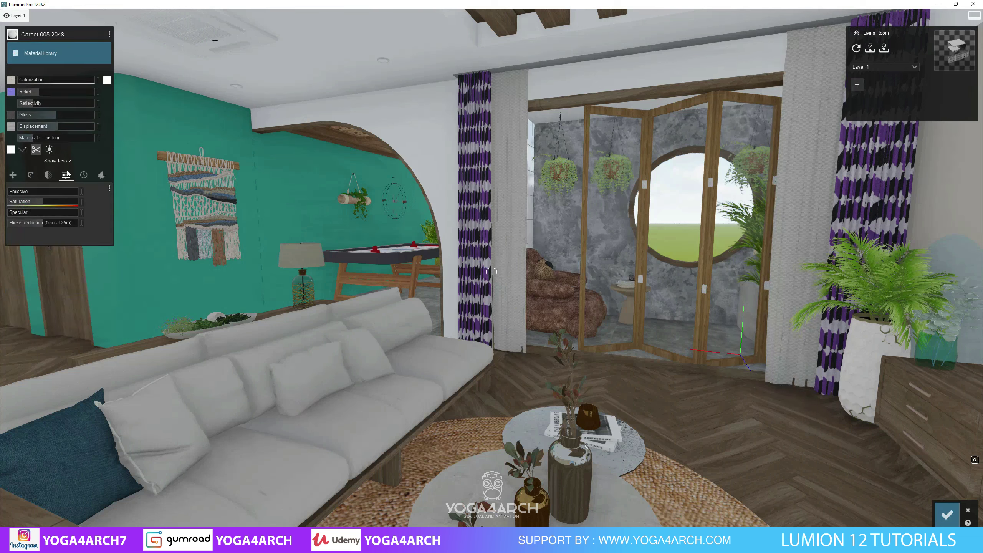
{"action": "left_click", "coordinate": [50, 176]}
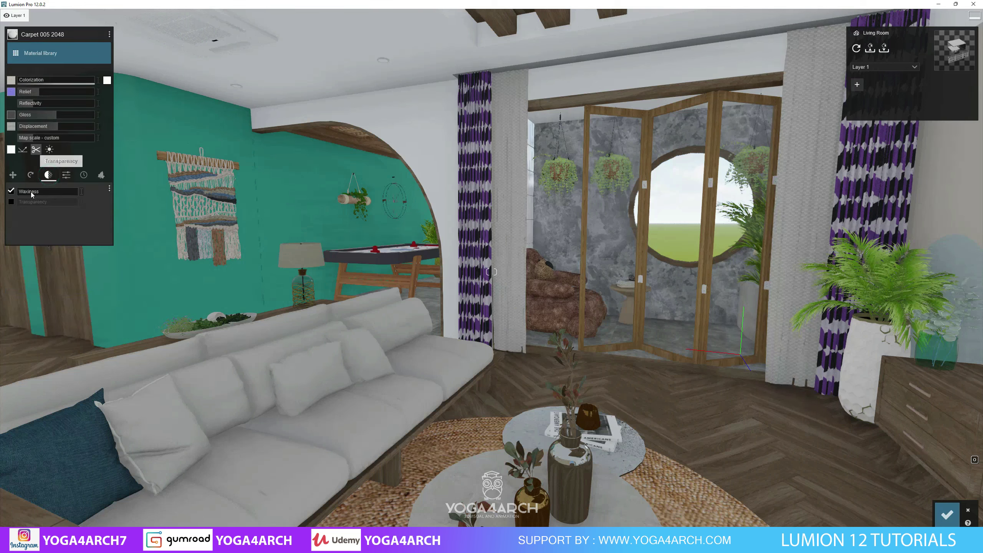
{"action": "left_click", "coordinate": [14, 202]}
{"action": "left_click", "coordinate": [14, 202]}
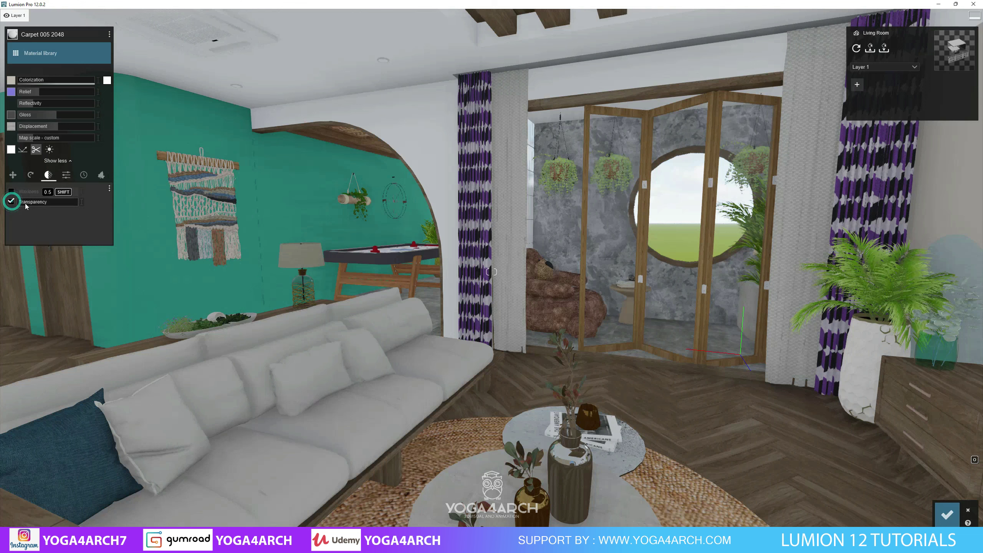
{"action": "left_click_drag", "start_coordinate": [49, 201], "coordinate": [45, 201]}
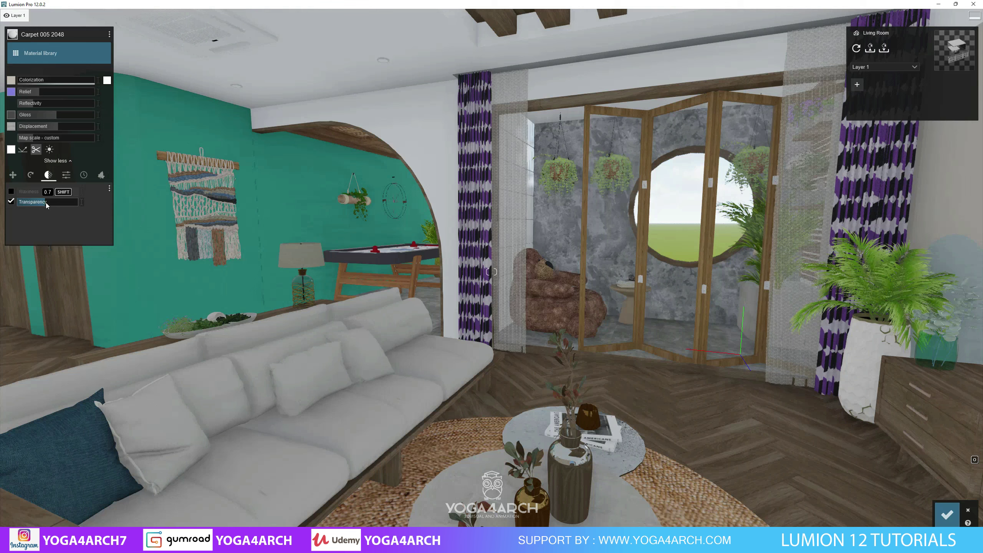
- Replace the planter's material with Brass from Indoor > Metal and save the change
{"action": "left_click", "coordinate": [867, 395]}
{"action": "left_click", "coordinate": [48, 50]}
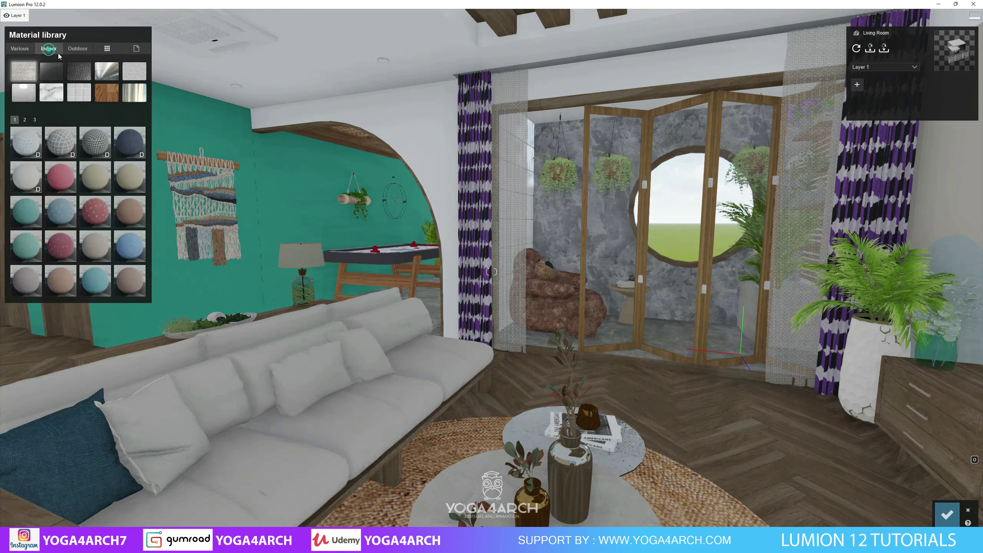
{"action": "left_click", "coordinate": [107, 71]}
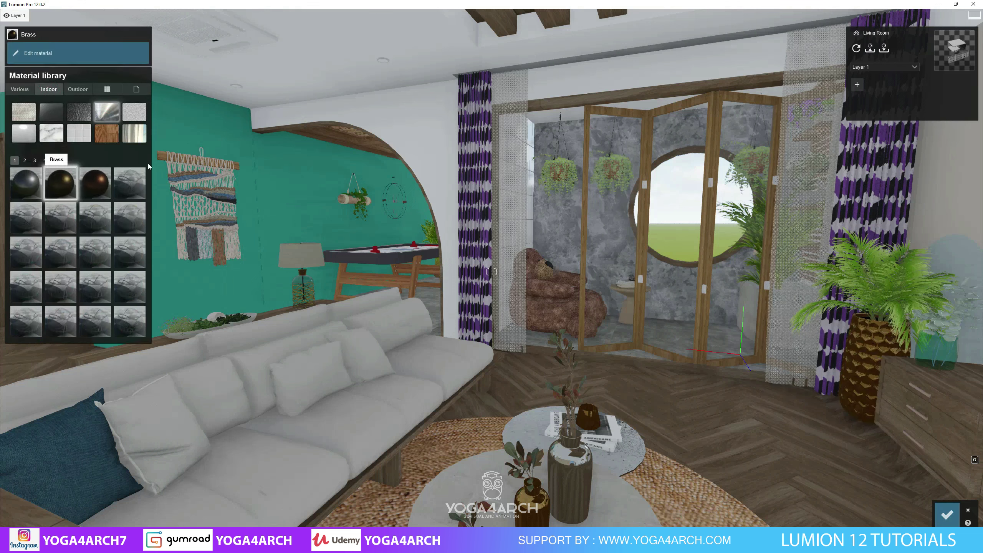
{"action": "left_click", "coordinate": [947, 515]}
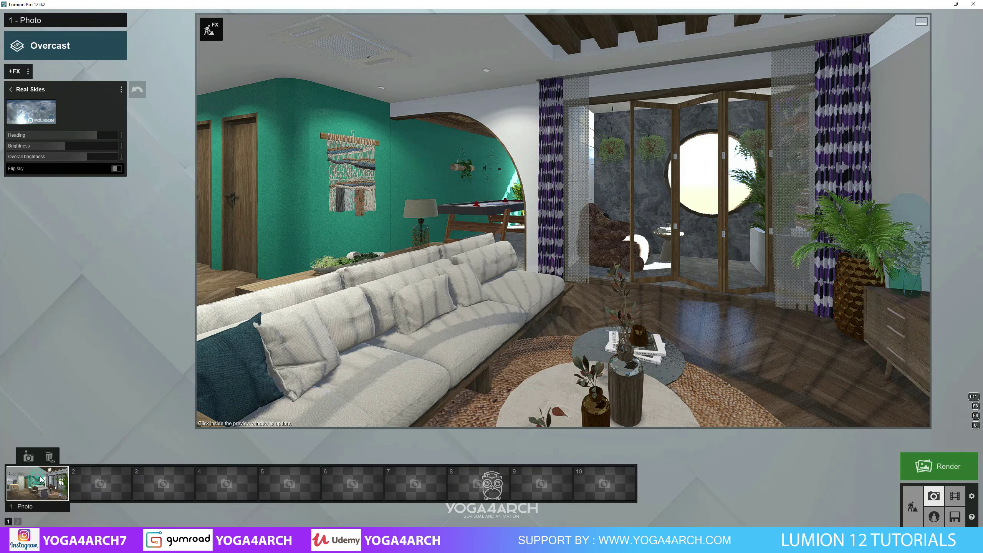
- Switch to Photo mode and restore the Photo 1 camera view
{"action": "left_click", "coordinate": [41, 480]}
{"action": "left_click", "coordinate": [537, 290]}
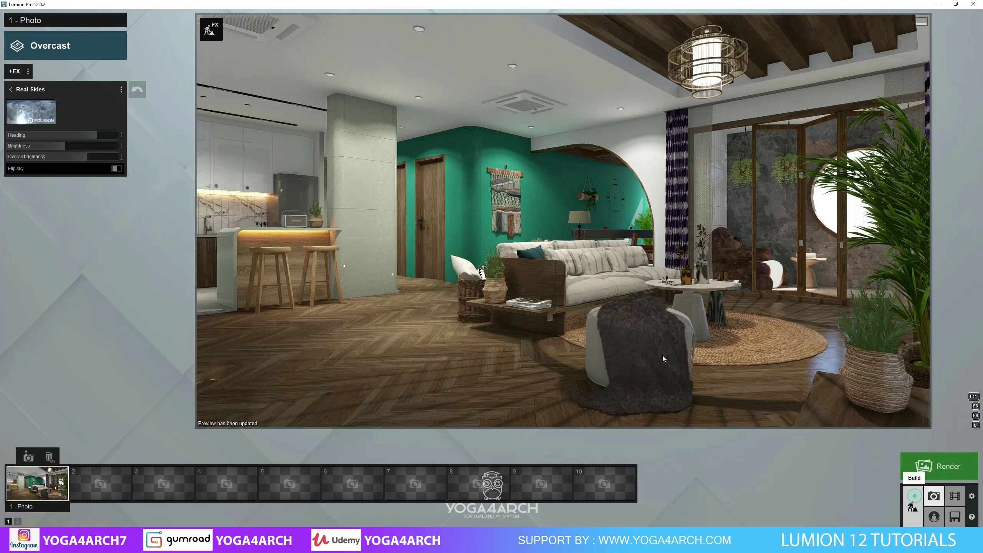
- Set the ceiling material's Colorization to a near-white pale yellow and save it
{"action": "left_click", "coordinate": [915, 495]}
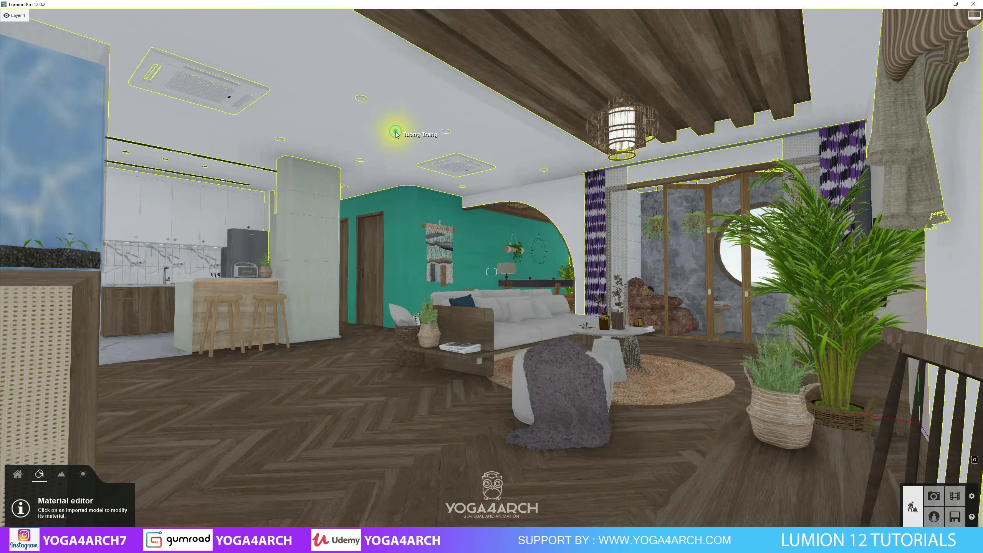
{"action": "left_click", "coordinate": [395, 134]}
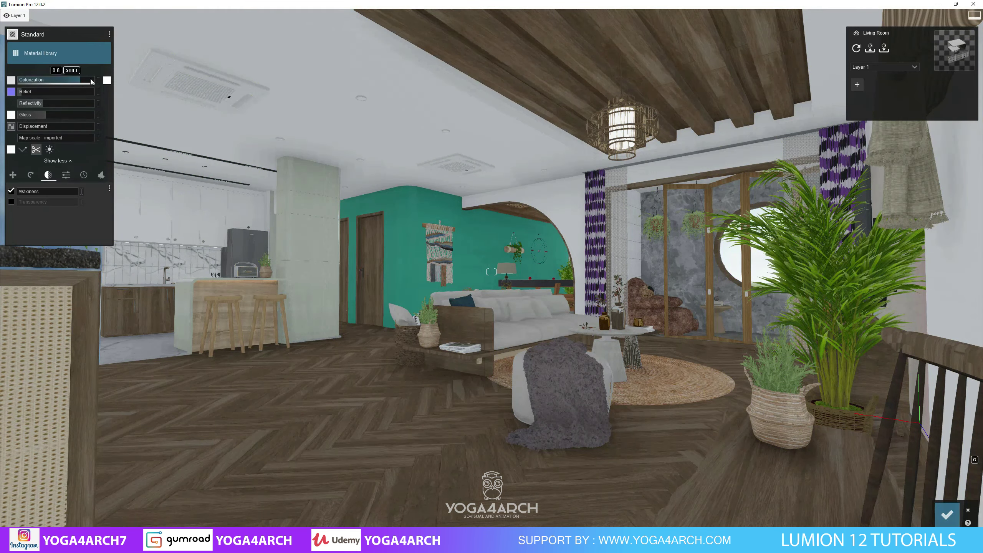
{"action": "left_click", "coordinate": [105, 80]}
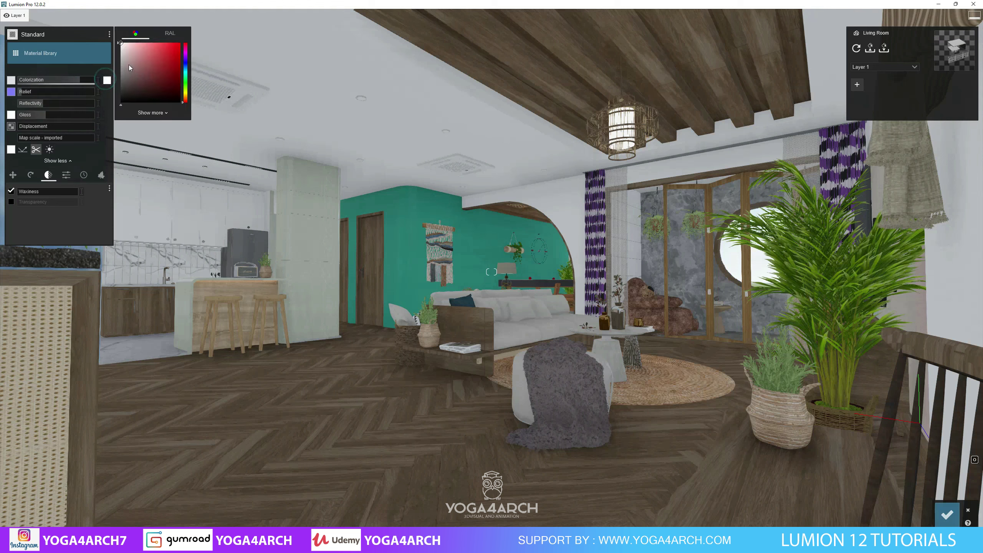
{"action": "left_click", "coordinate": [121, 52]}
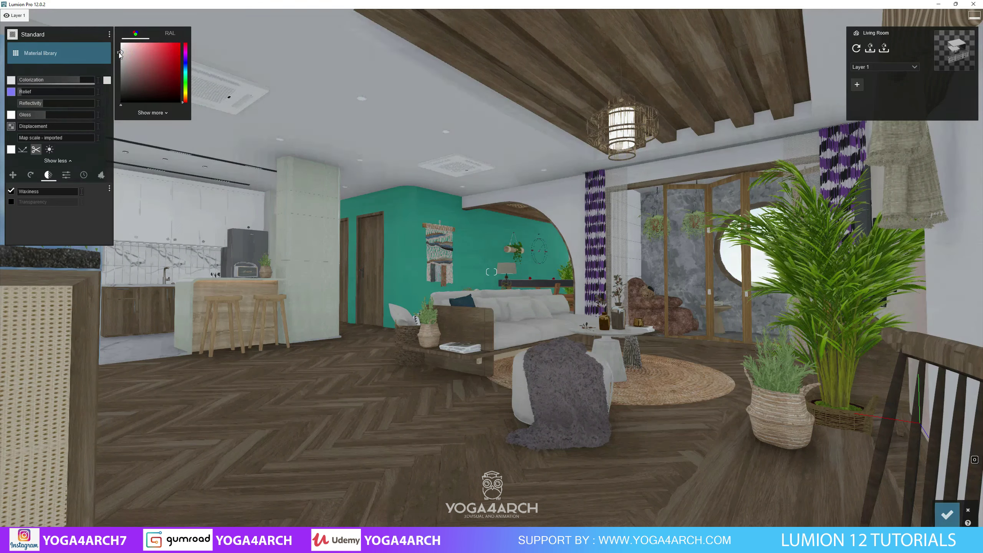
{"action": "left_click", "coordinate": [185, 95]}
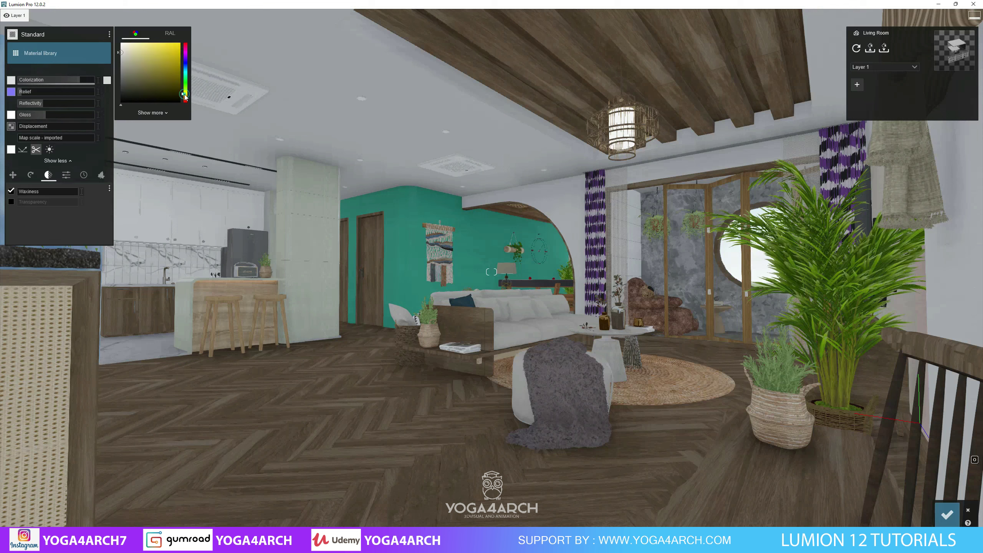
{"action": "left_click", "coordinate": [122, 53]}
{"action": "left_click", "coordinate": [123, 53]}
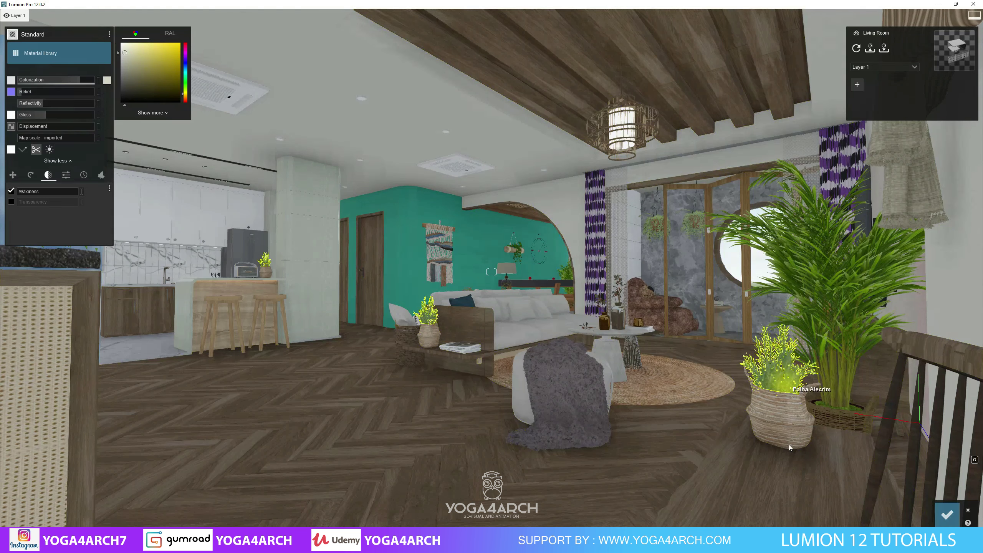
{"action": "left_click", "coordinate": [946, 510]}
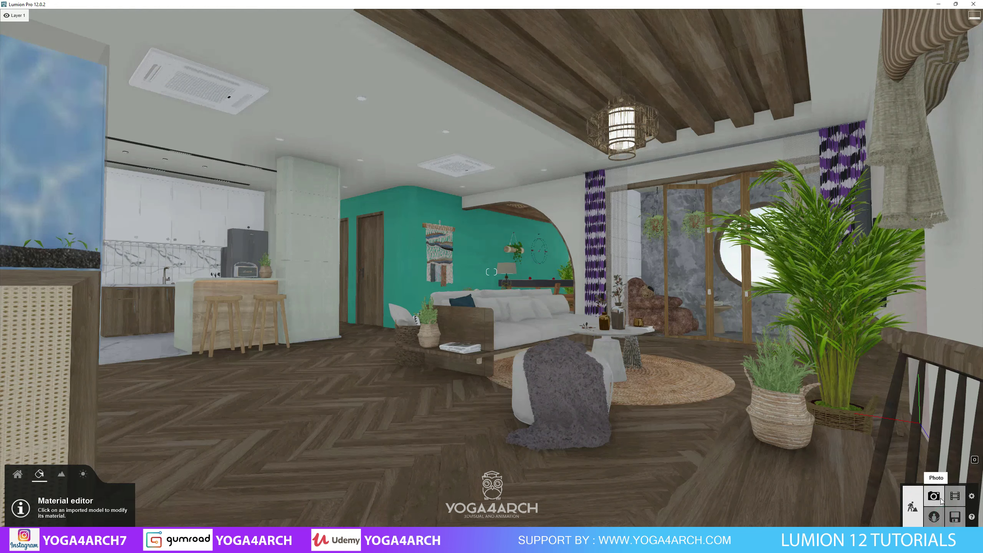
- Return to Photo 1's saved camera to view the pale yellow ceiling
{"action": "left_click", "coordinate": [940, 498]}
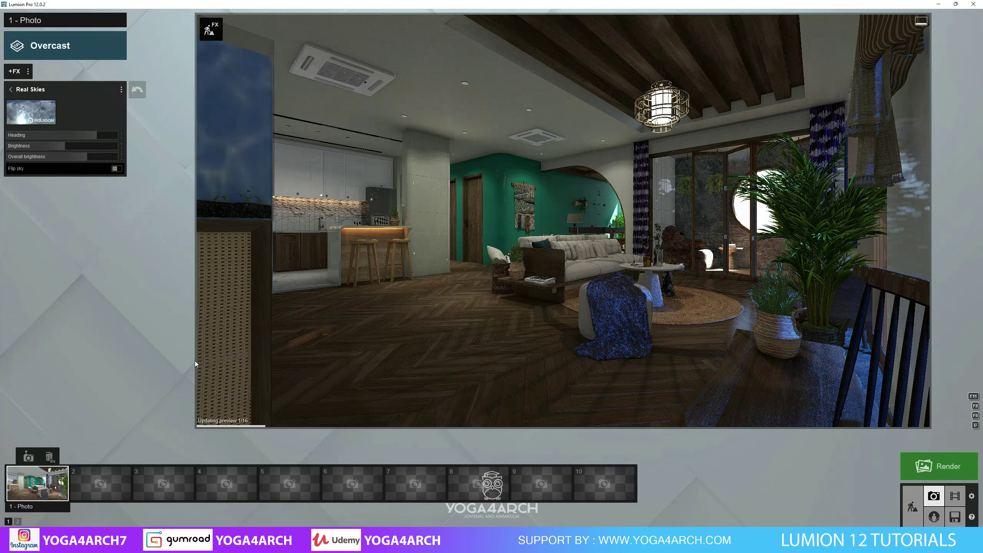
{"action": "left_click", "coordinate": [38, 484]}
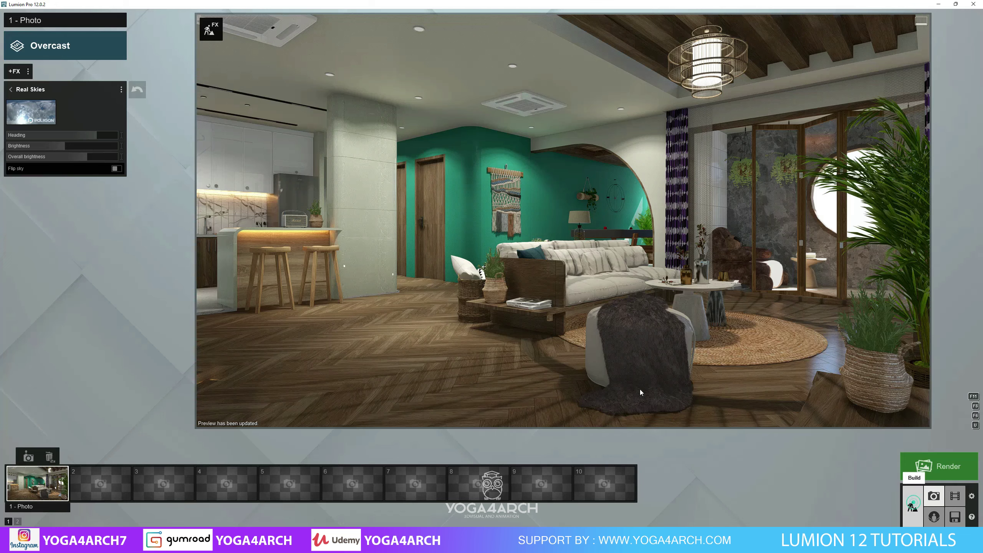
- Set the kitchen cabinets' Colorization to a near-white pale yellow and save it
{"action": "left_click", "coordinate": [913, 504]}
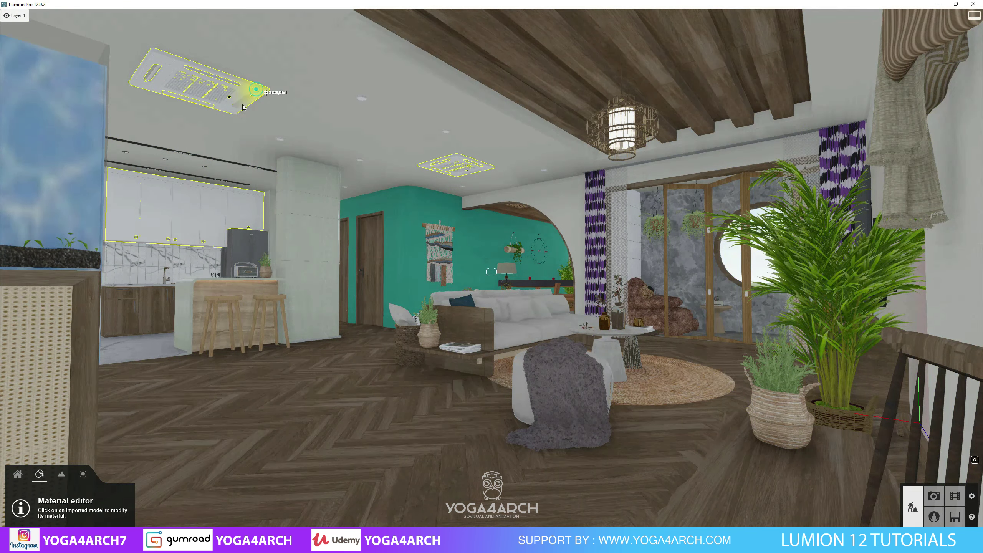
{"action": "left_click", "coordinate": [129, 198]}
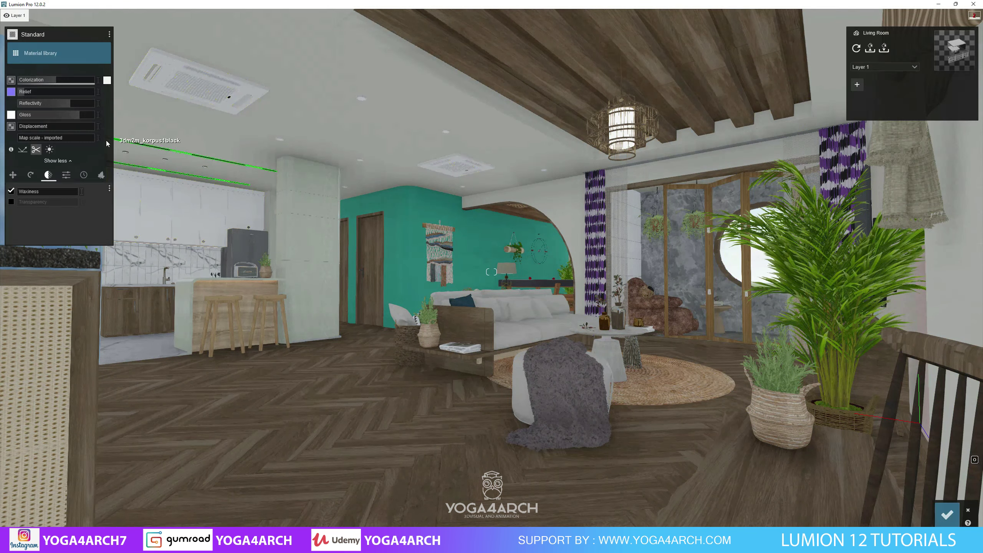
{"action": "left_click", "coordinate": [106, 81]}
{"action": "left_click", "coordinate": [120, 50]}
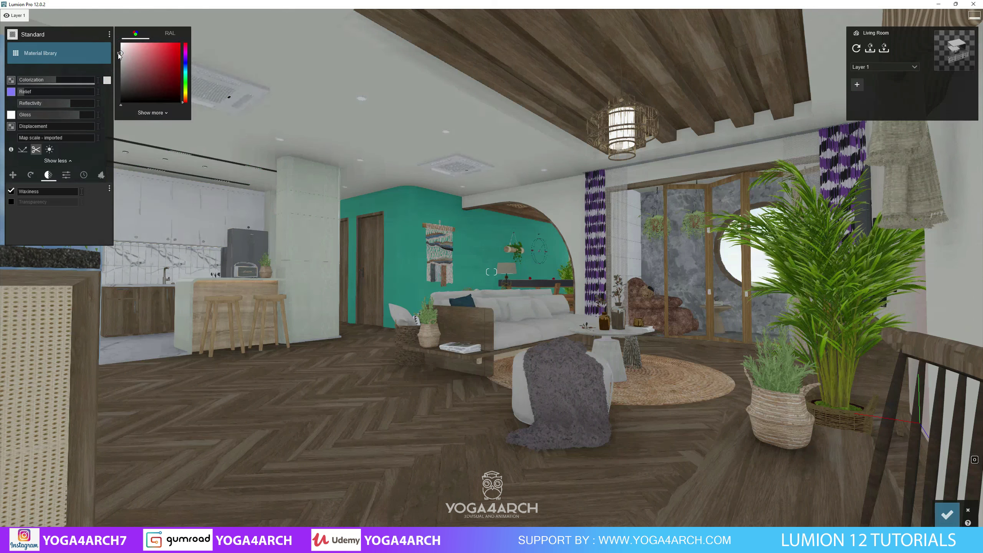
{"action": "left_click", "coordinate": [185, 94]}
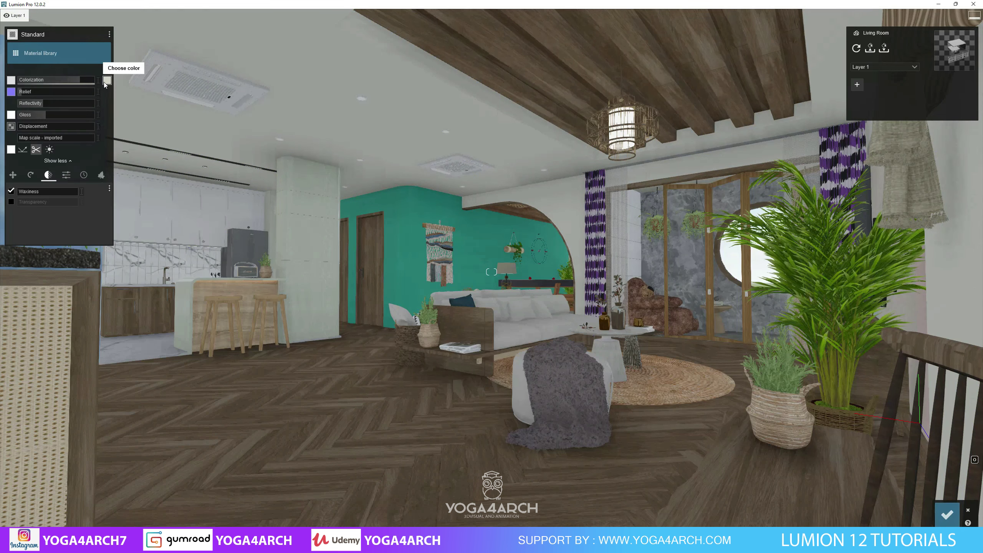
{"action": "left_click", "coordinate": [121, 56]}
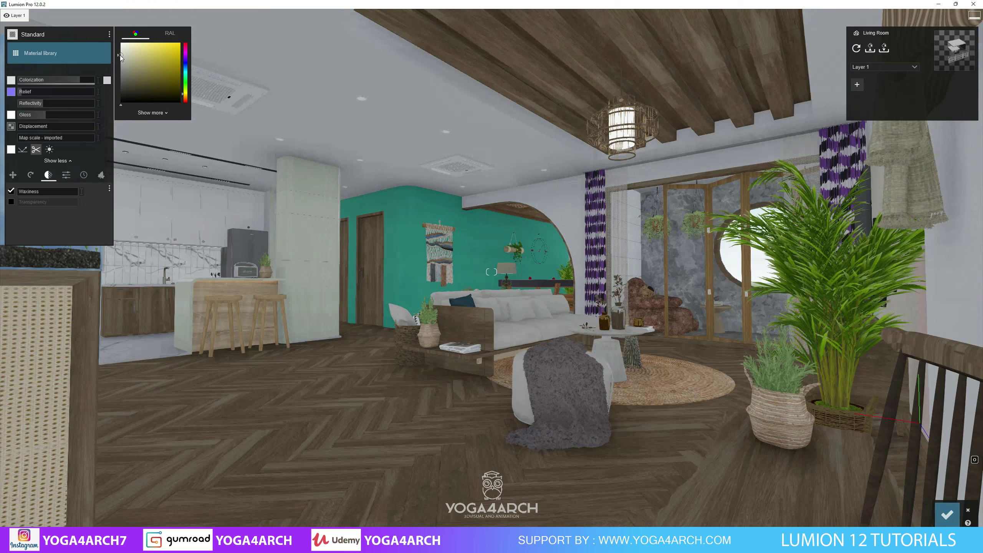
{"action": "left_click", "coordinate": [946, 516]}
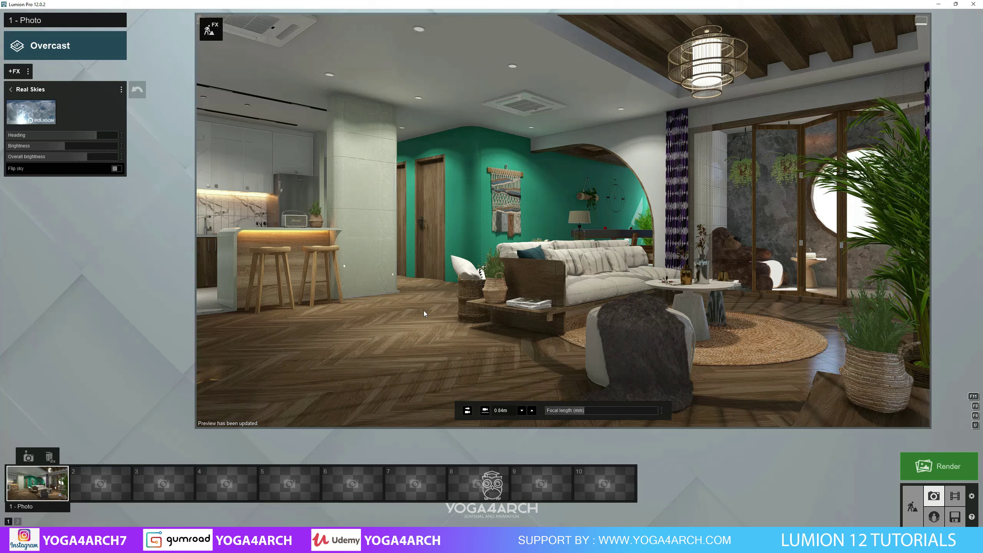
- Tint the sofa's Carpet 005 2048 fabric warm beige at colorization 0.2 and save
{"action": "left_click", "coordinate": [912, 499]}
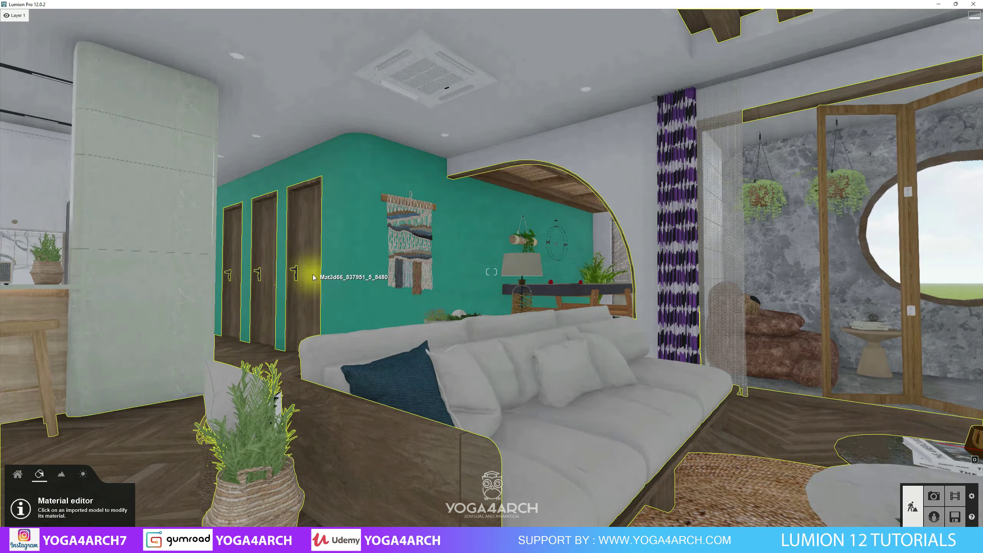
{"action": "left_click", "coordinate": [312, 276]}
{"action": "left_click", "coordinate": [593, 459]}
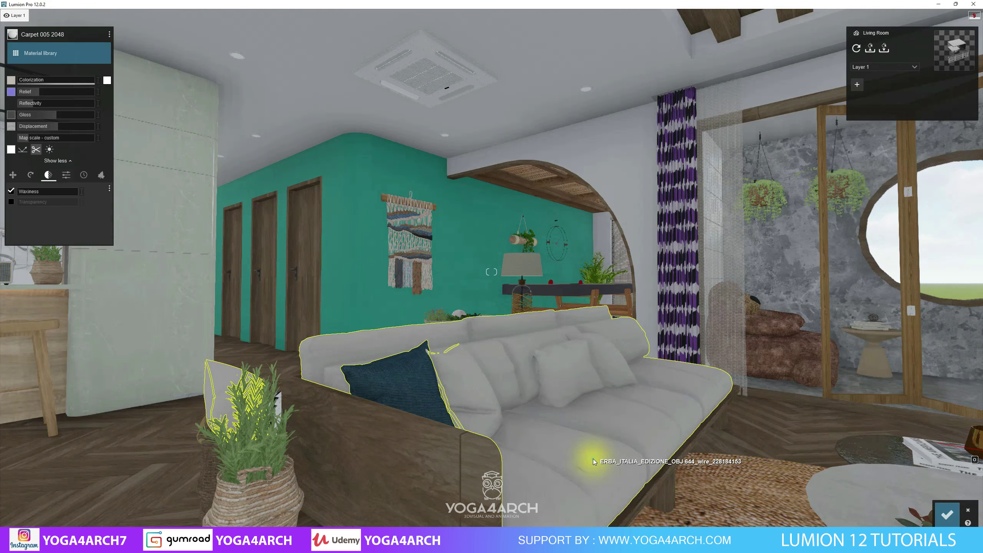
{"action": "left_click", "coordinate": [108, 81]}
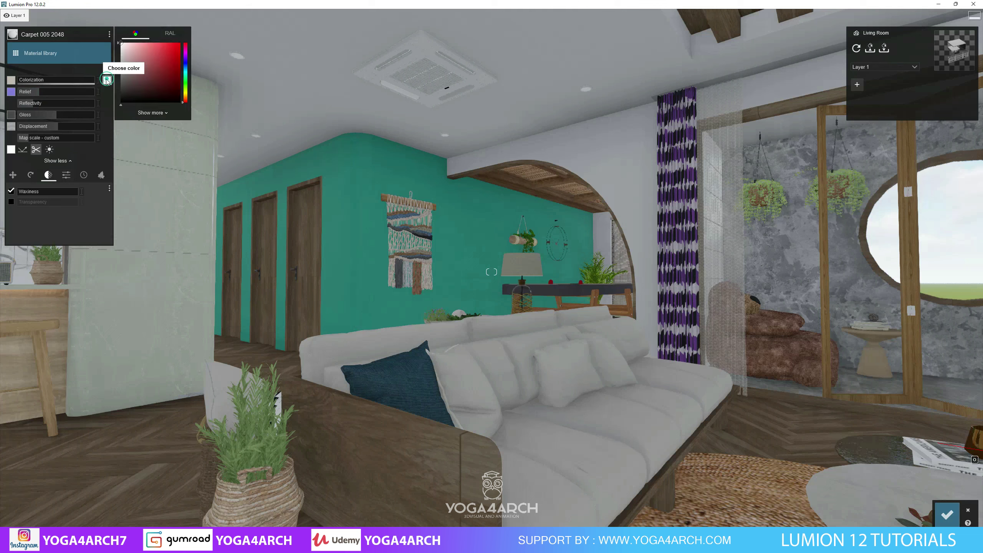
{"action": "left_click", "coordinate": [185, 96]}
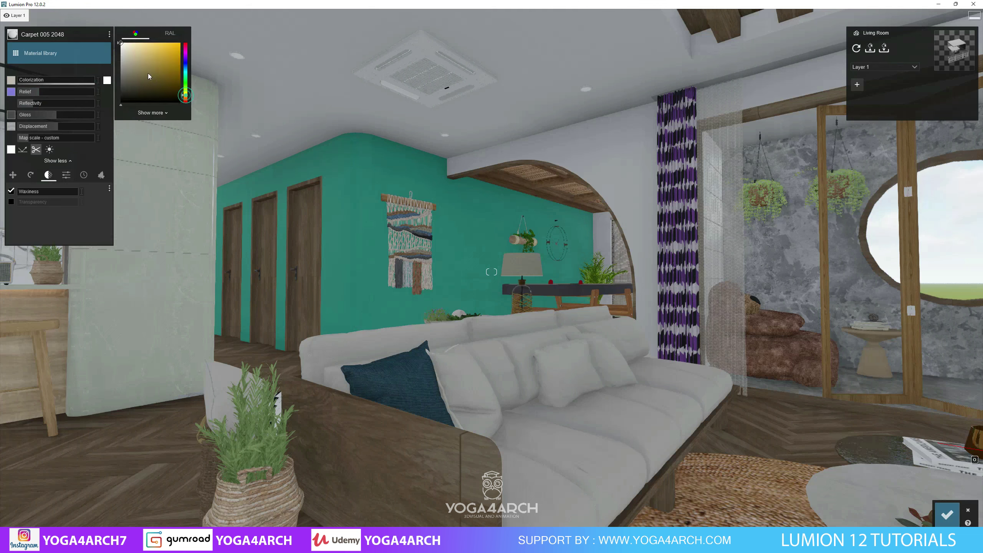
{"action": "left_click_drag", "start_coordinate": [138, 63], "coordinate": [138, 62]}
{"action": "left_click", "coordinate": [40, 79]}
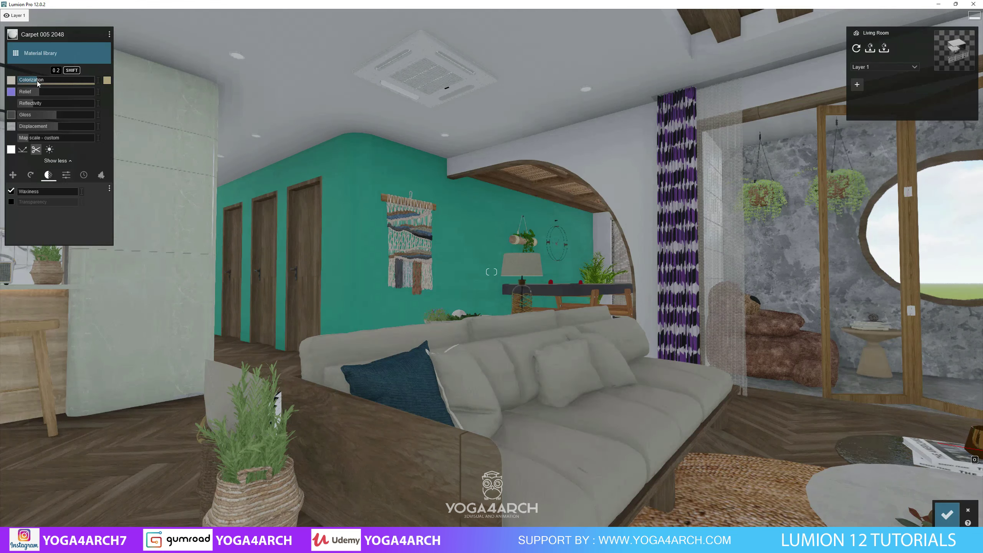
{"action": "right_click_drag", "start_coordinate": [291, 233], "coordinate": [294, 286]}
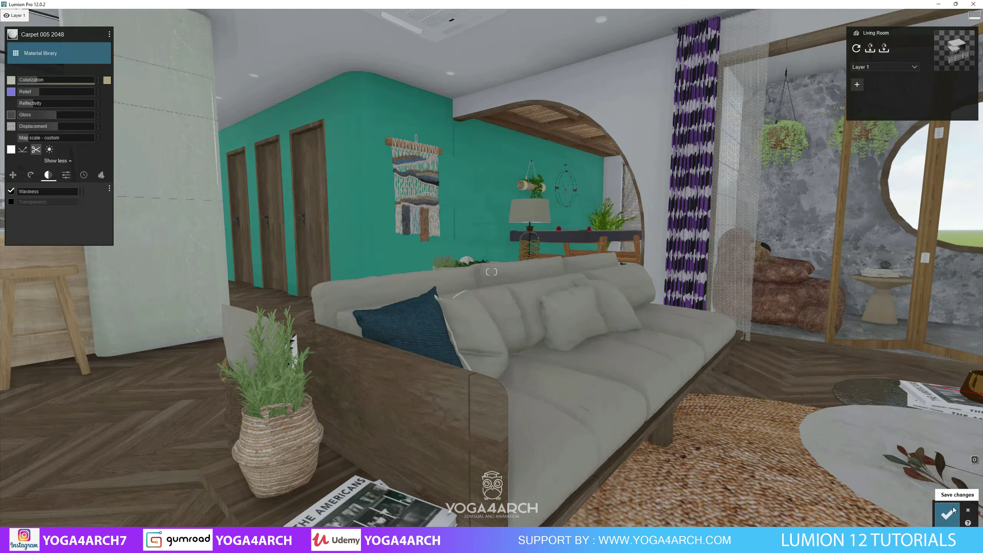
{"action": "left_click", "coordinate": [947, 514]}
- Place the static Clark 001 backpack man on the glass-room floor
{"action": "left_click", "coordinate": [17, 474]}
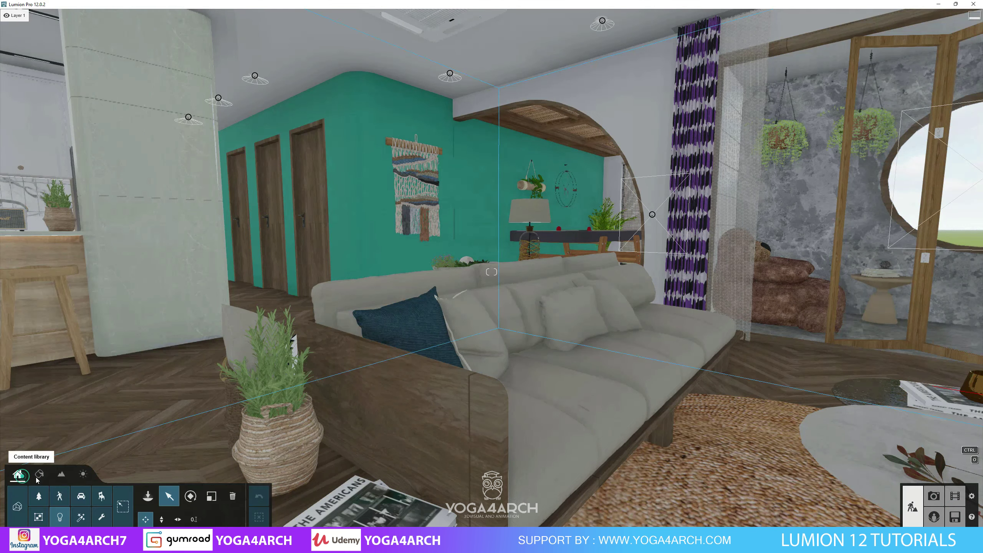
{"action": "left_click", "coordinate": [60, 495]}
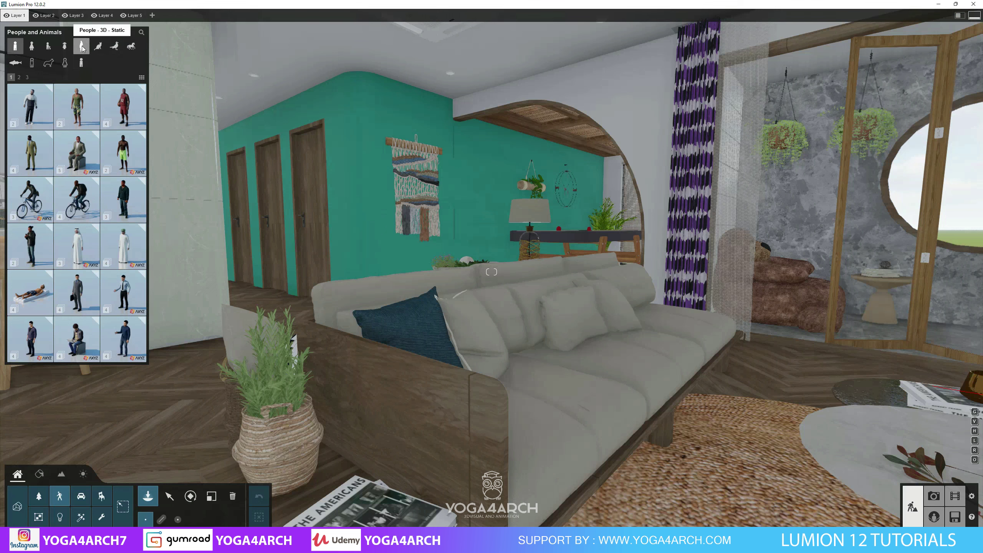
{"action": "left_click", "coordinate": [81, 47]}
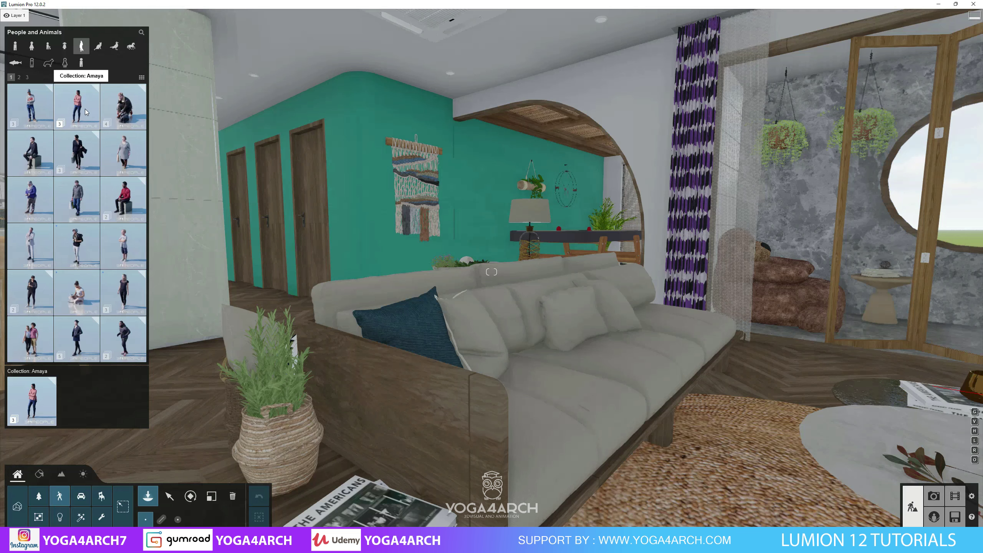
{"action": "left_click", "coordinate": [95, 227]}
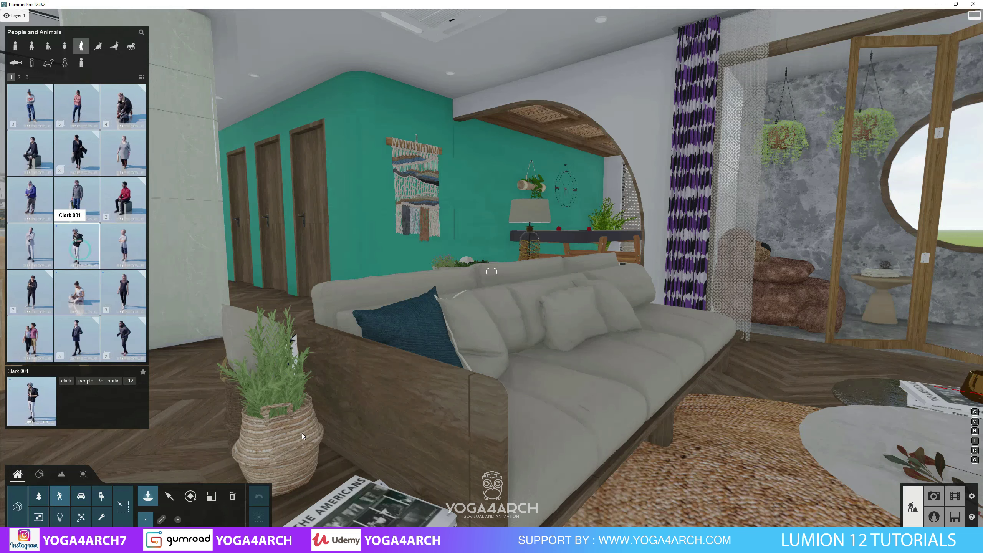
{"action": "scroll", "coordinate": [750, 323], "scroll_direction": "down", "scroll_amount": 3}
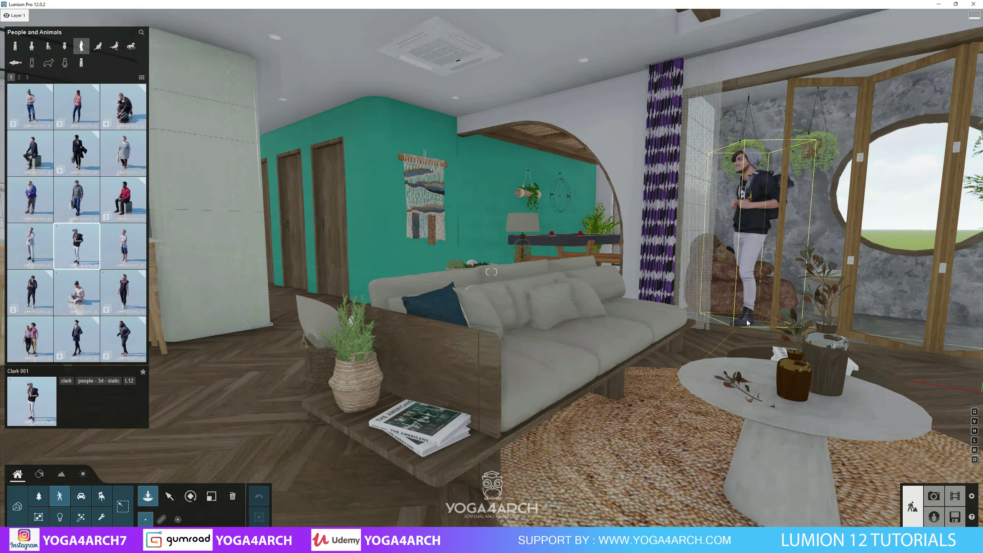
{"action": "left_click", "coordinate": [724, 328]}
- Fly around the glass room, then over the sofa toward the teal hallway wall
{"action": "right_click_drag", "start_coordinate": [723, 327], "coordinate": [746, 310]}
{"action": "key", "text": "w"}
{"action": "right_click_drag", "start_coordinate": [492, 272], "coordinate": [514, 288]}
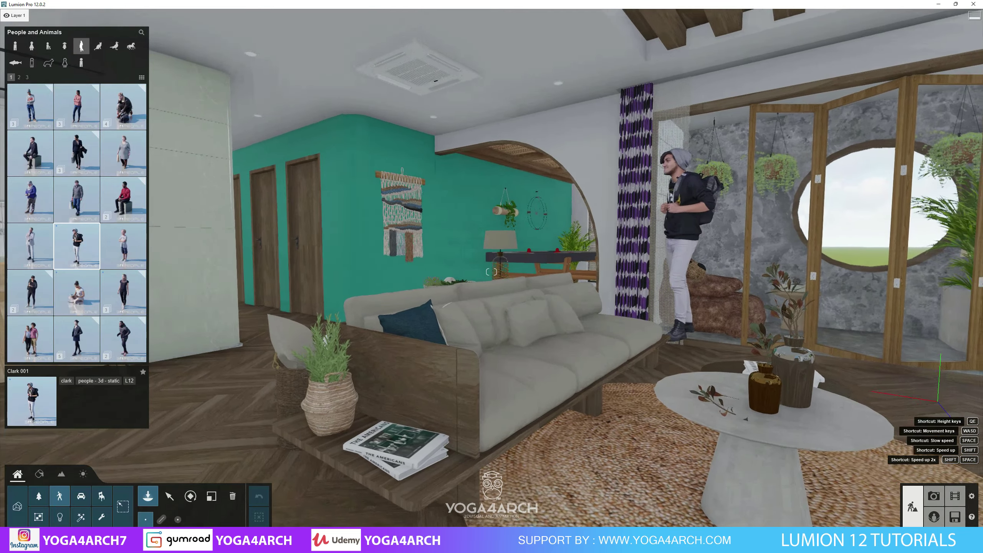
{"action": "key", "text": "w"}
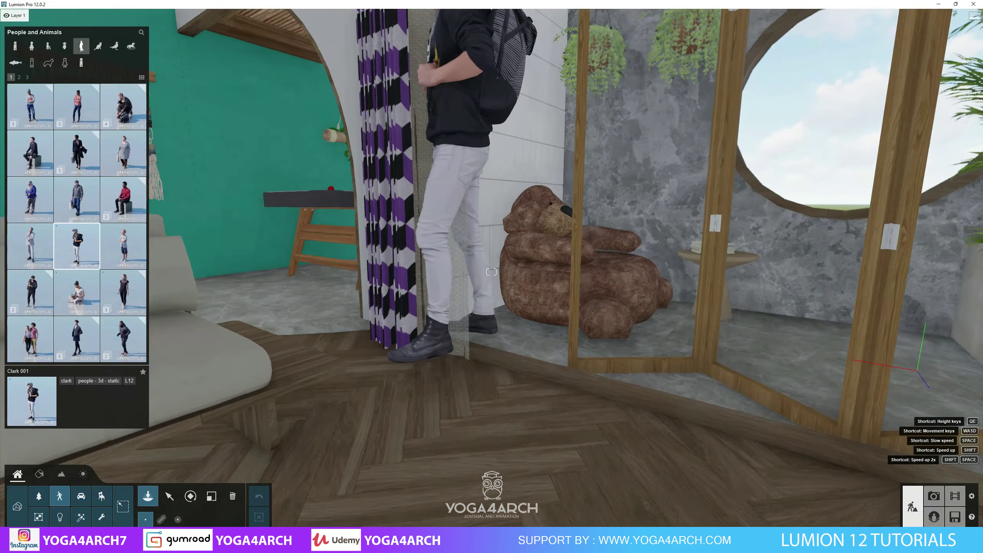
{"action": "right_click_drag", "start_coordinate": [491, 271], "coordinate": [729, 330]}
{"action": "key", "text": "s"}
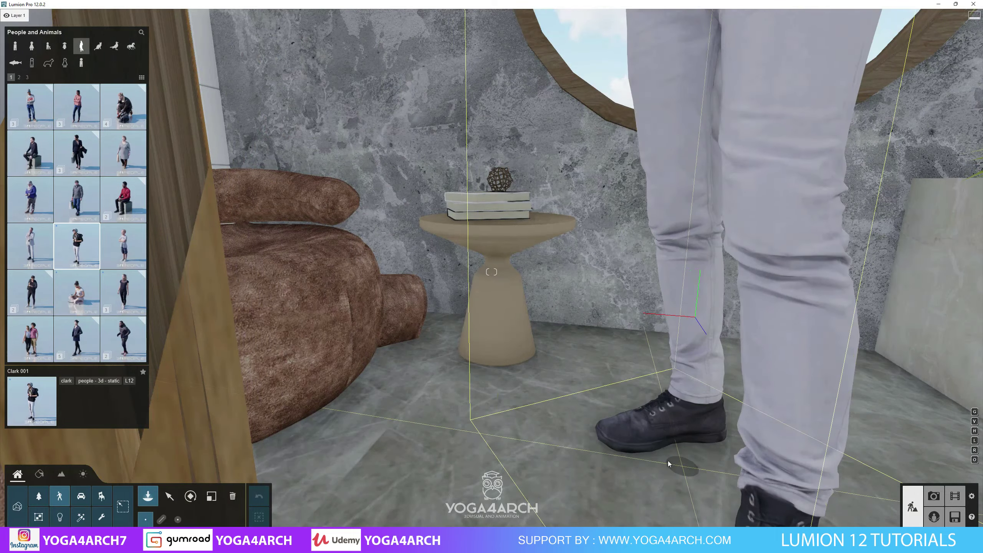
{"action": "key", "text": "s"}
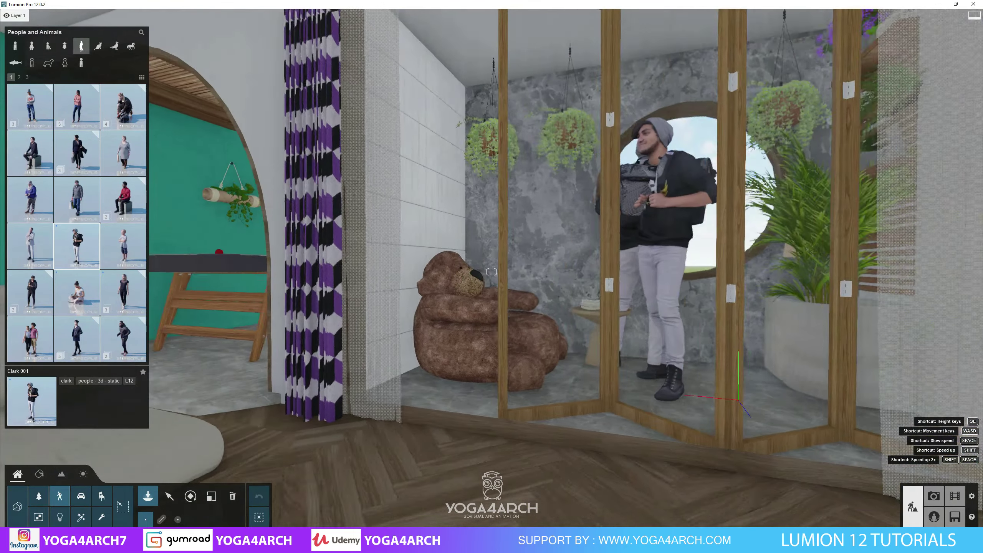
{"action": "right_click_drag", "start_coordinate": [491, 271], "coordinate": [348, 273]}
{"action": "key", "text": "w"}
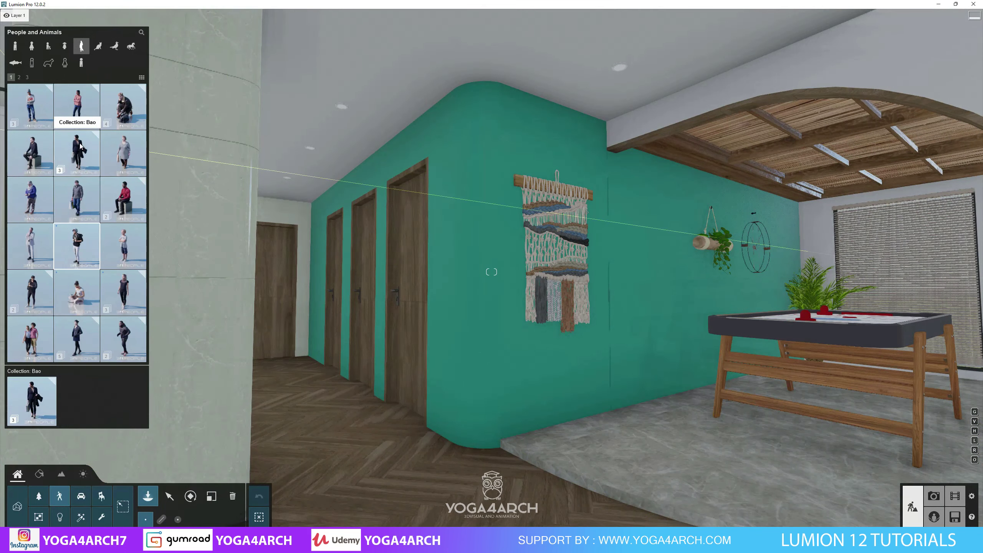
- Place the Elena 002 woman by the teal wall and switch to Photo mode
{"action": "left_click", "coordinate": [127, 301]}
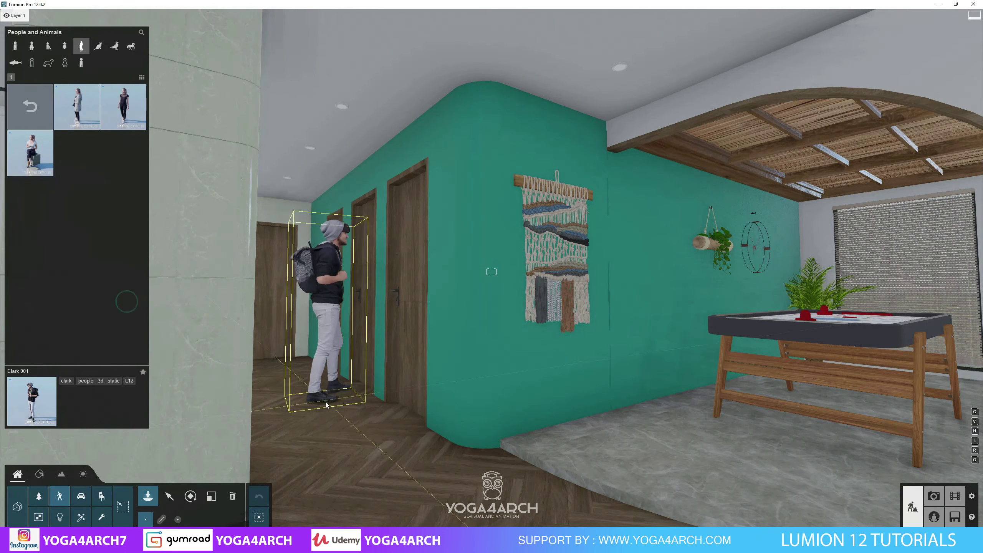
{"action": "left_click", "coordinate": [130, 115]}
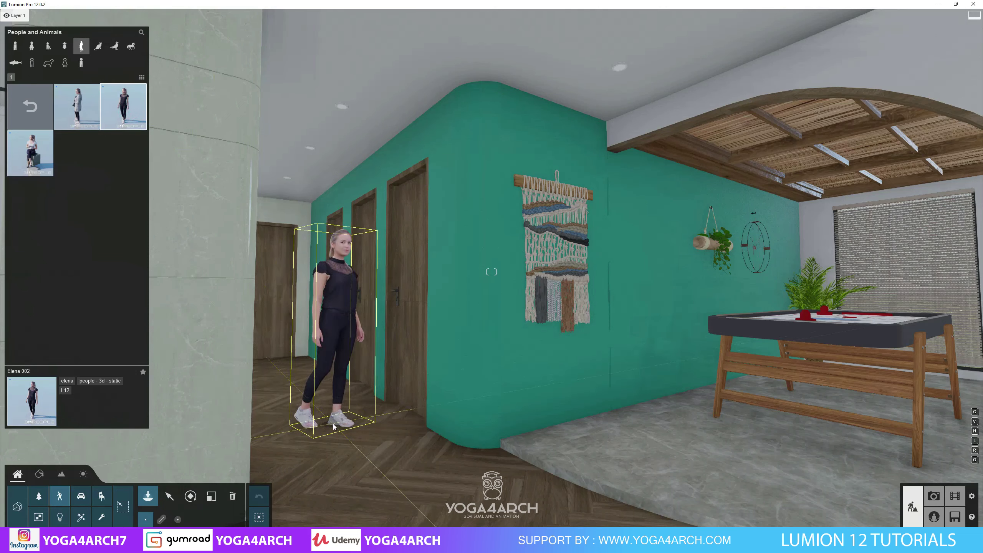
{"action": "left_click", "coordinate": [334, 426]}
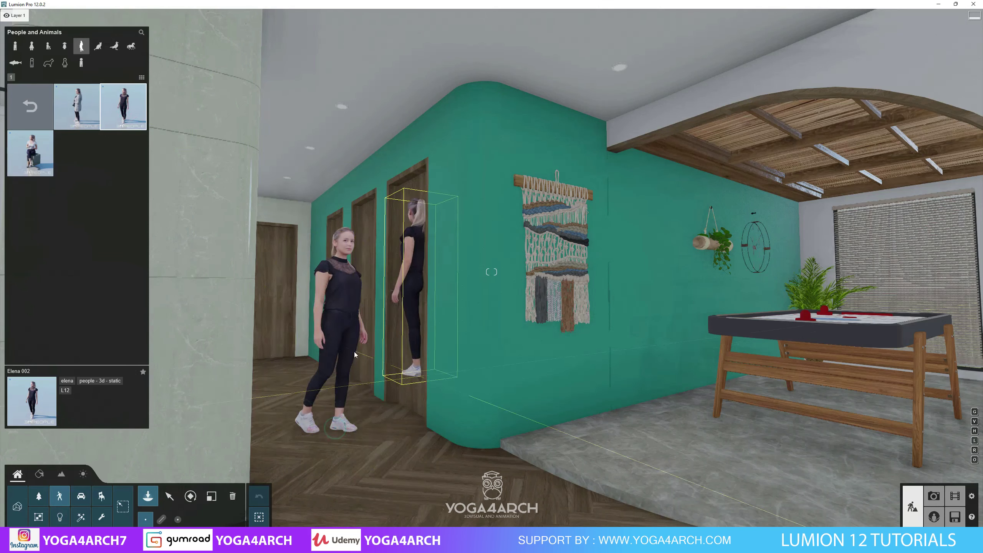
{"action": "key", "text": "s"}
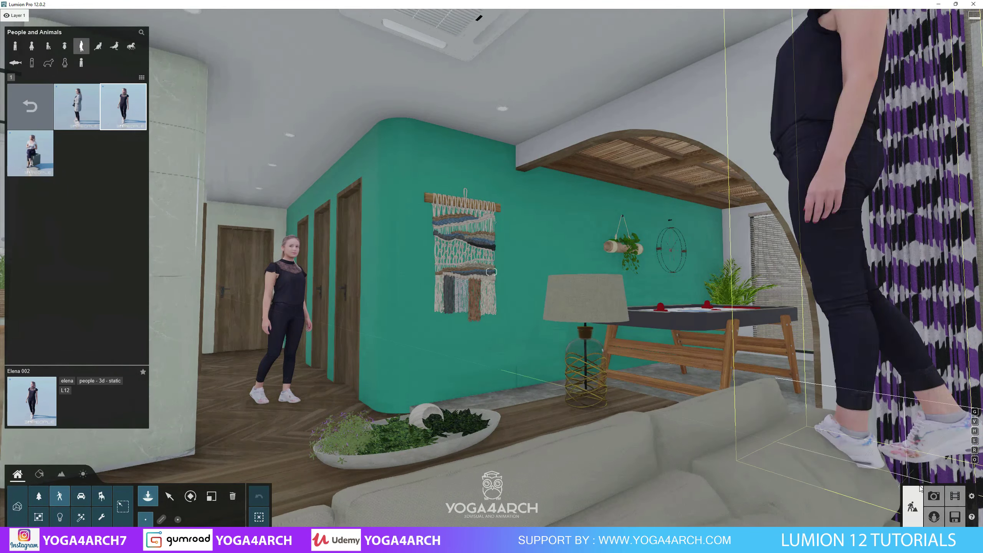
{"action": "left_click", "coordinate": [935, 498]}
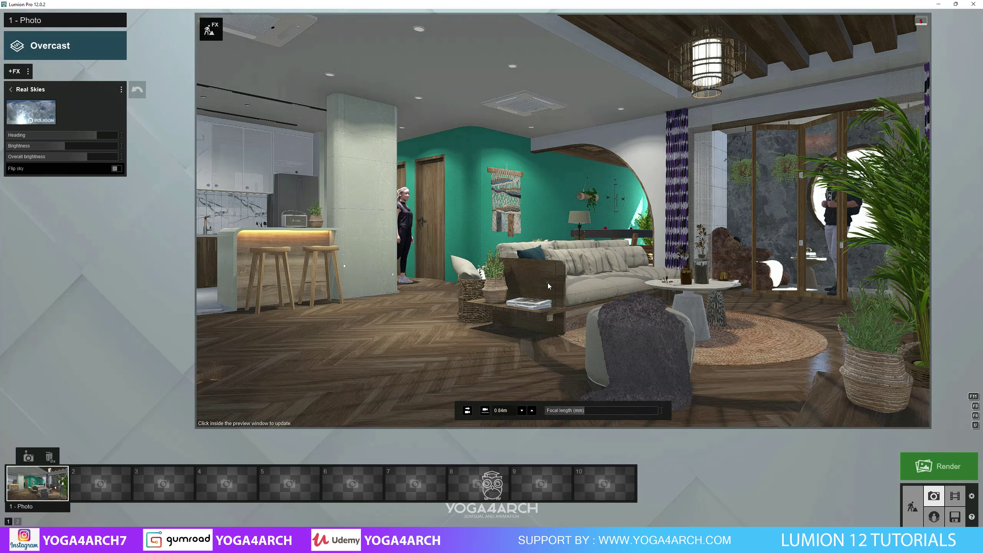
- Restore camera 1's saved view and move the woman further along the teal wall
{"action": "left_click", "coordinate": [548, 284]}
{"action": "left_click", "coordinate": [469, 279]}
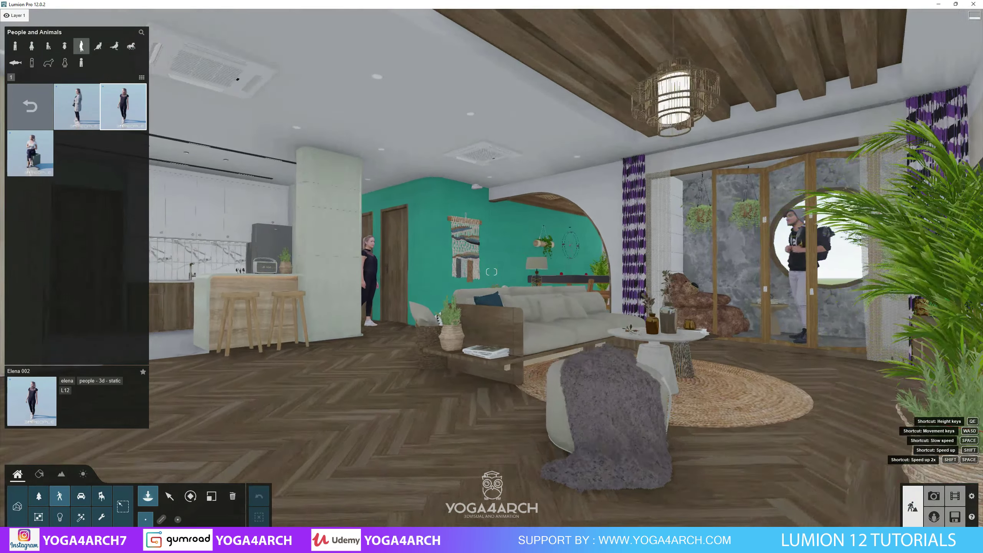
{"action": "key", "text": "w"}
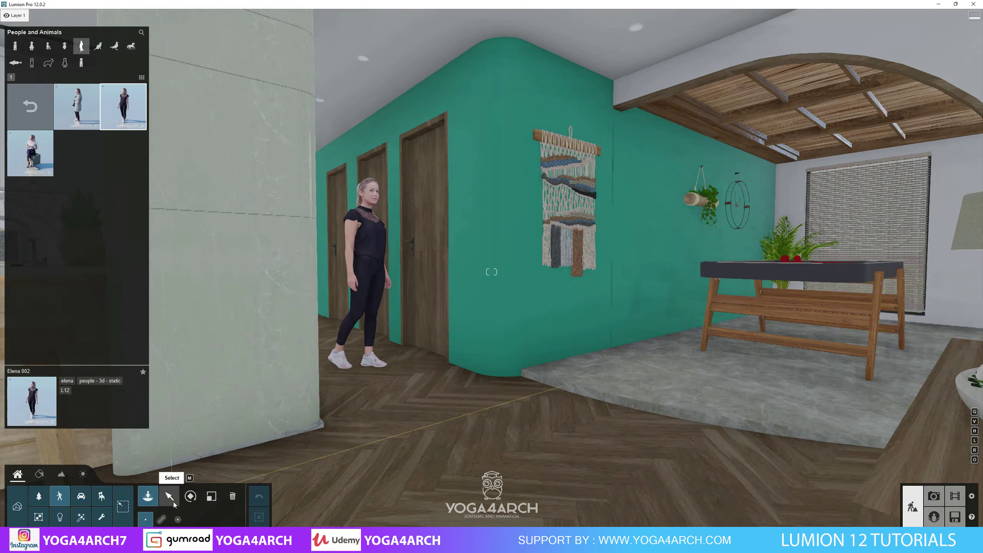
{"action": "left_click", "coordinate": [172, 501]}
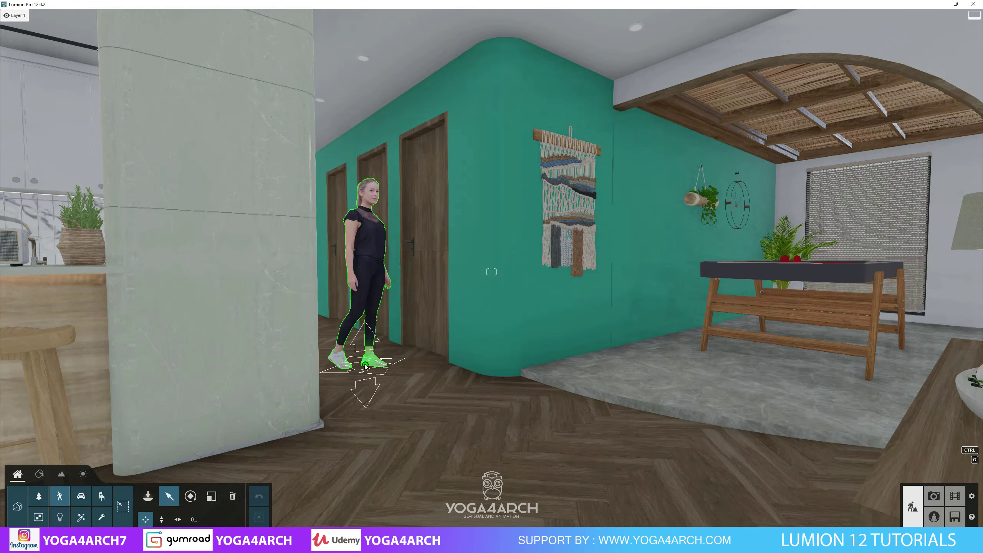
{"action": "left_click_drag", "start_coordinate": [365, 365], "coordinate": [467, 405]}
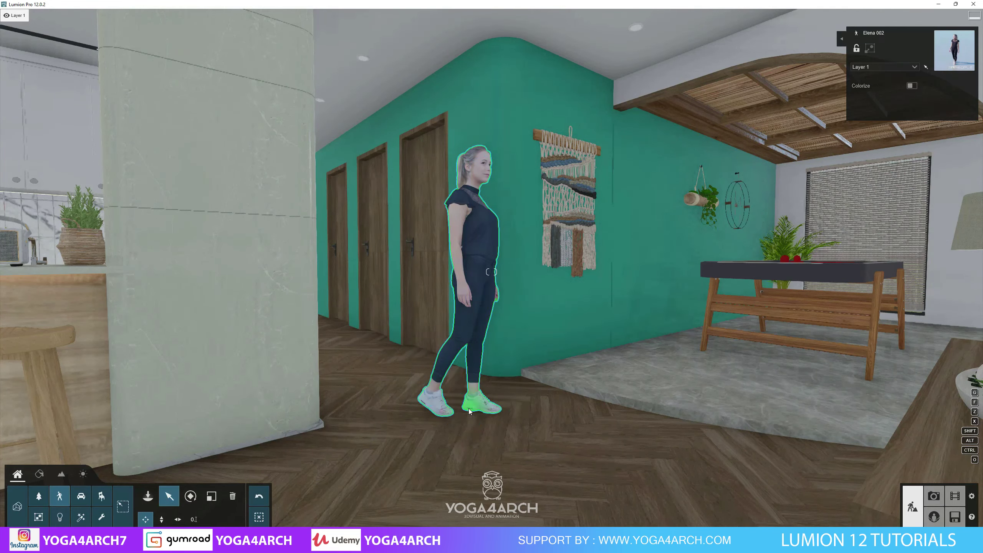
- Move the backpack man toward the sofa and coffee table, then return to the photo view
{"action": "right_click_drag", "start_coordinate": [467, 404], "coordinate": [580, 405]}
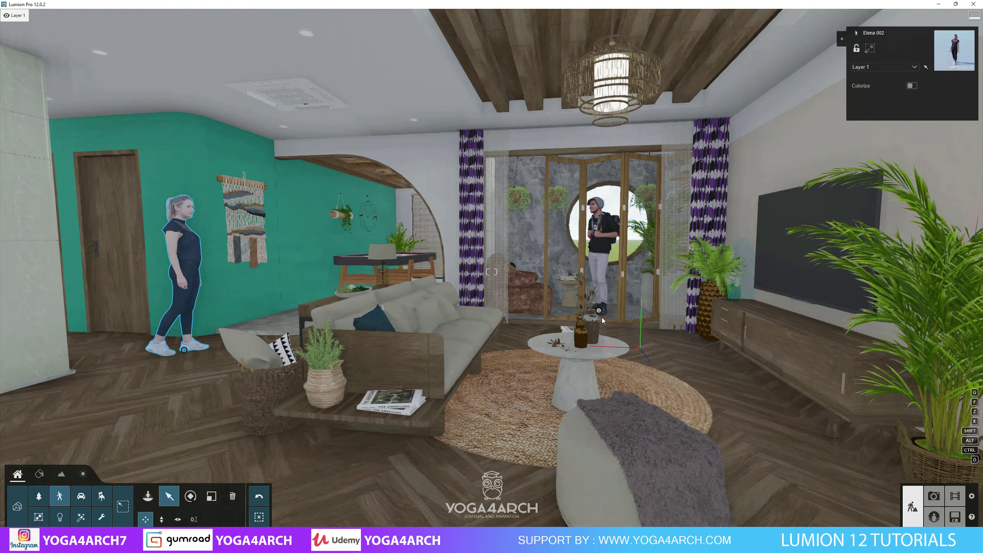
{"action": "mouse_move", "coordinate": [602, 323]}
{"action": "left_mouse_down"}
{"action": "mouse_move", "coordinate": [520, 349]}
{"action": "mouse_move", "coordinate": [582, 325]}
{"action": "left_mouse_up"}
{"action": "left_click", "coordinate": [190, 496]}
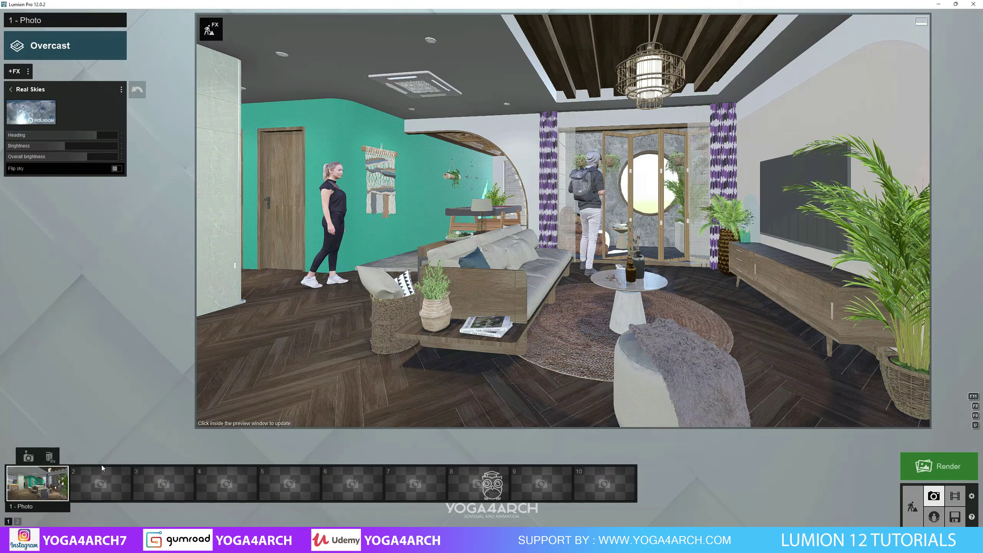
{"action": "left_click", "coordinate": [49, 487]}
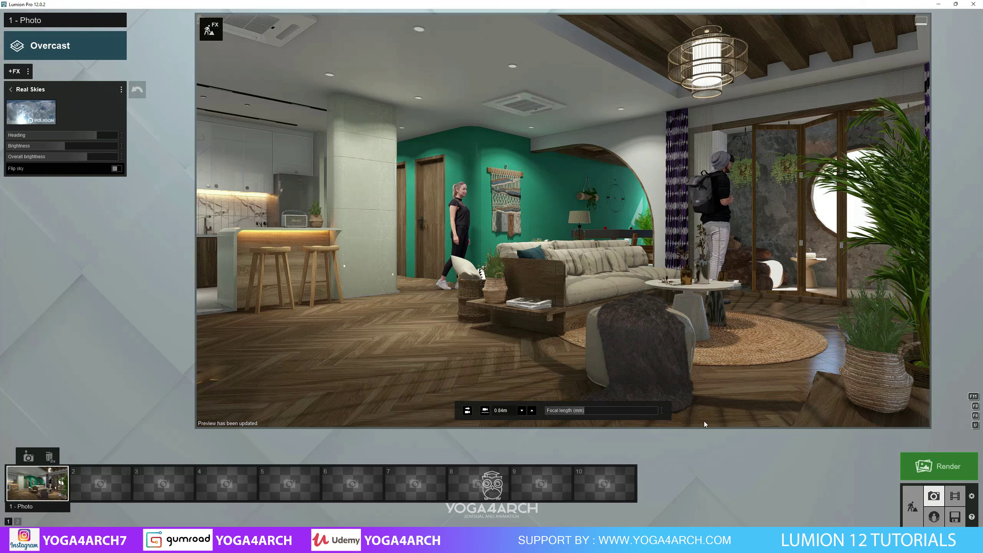
- Delete the backpack man near the table and restore Photo 1's saved camera view
{"action": "left_click", "coordinate": [922, 505]}
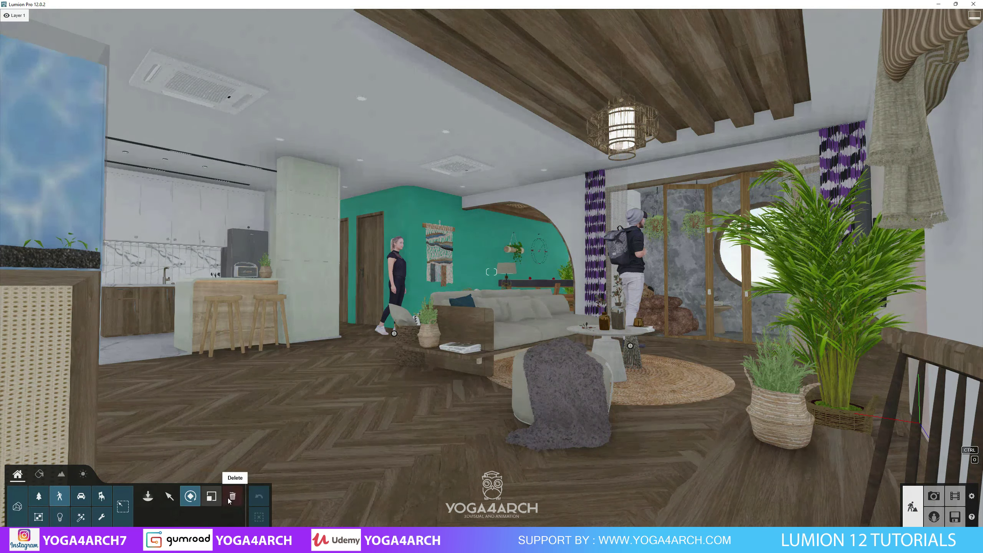
{"action": "left_click", "coordinate": [232, 497]}
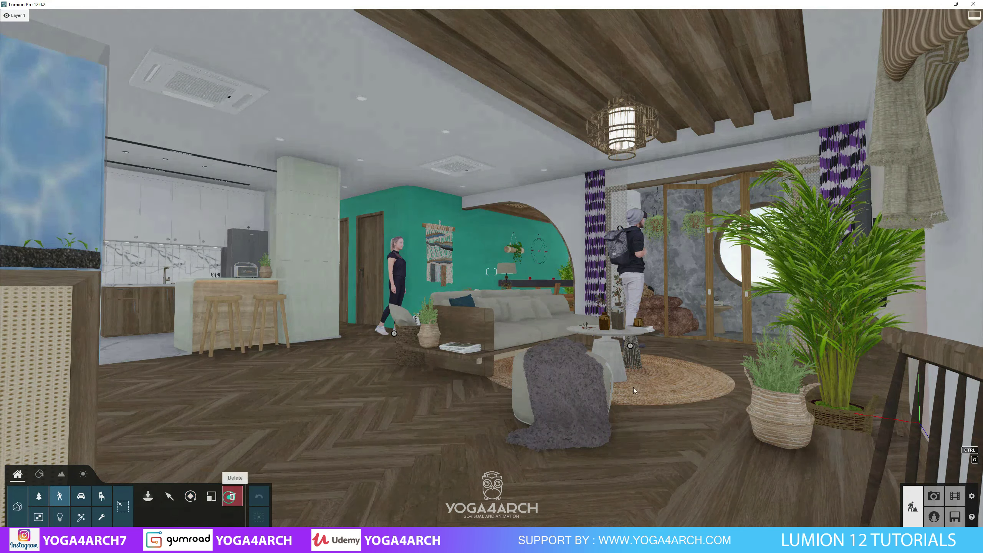
{"action": "left_click", "coordinate": [630, 345]}
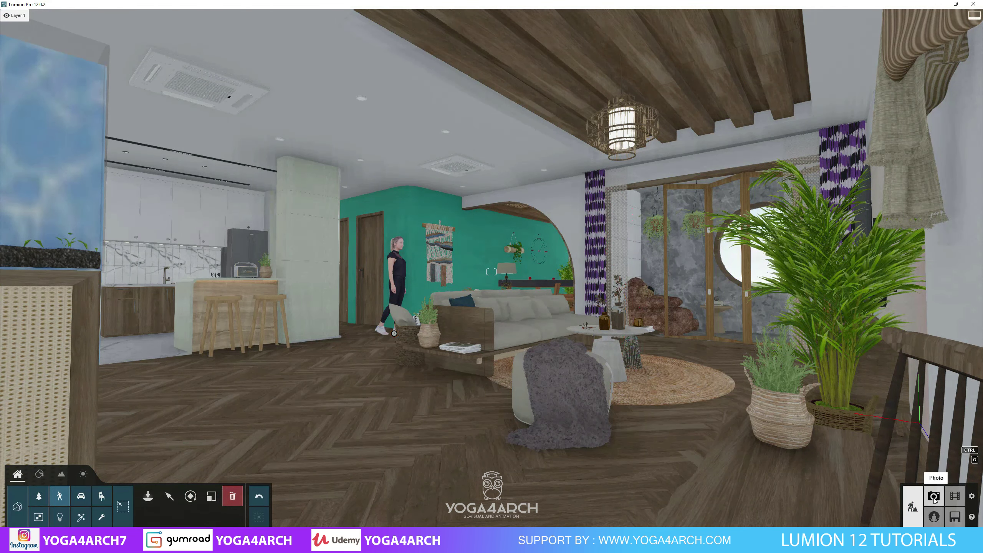
{"action": "left_click", "coordinate": [934, 496]}
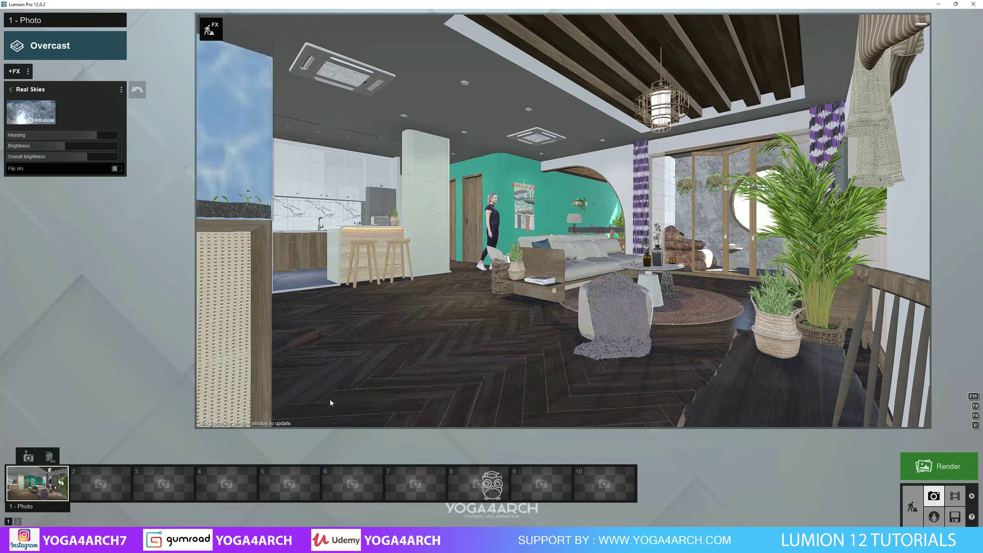
{"action": "left_click", "coordinate": [330, 400]}
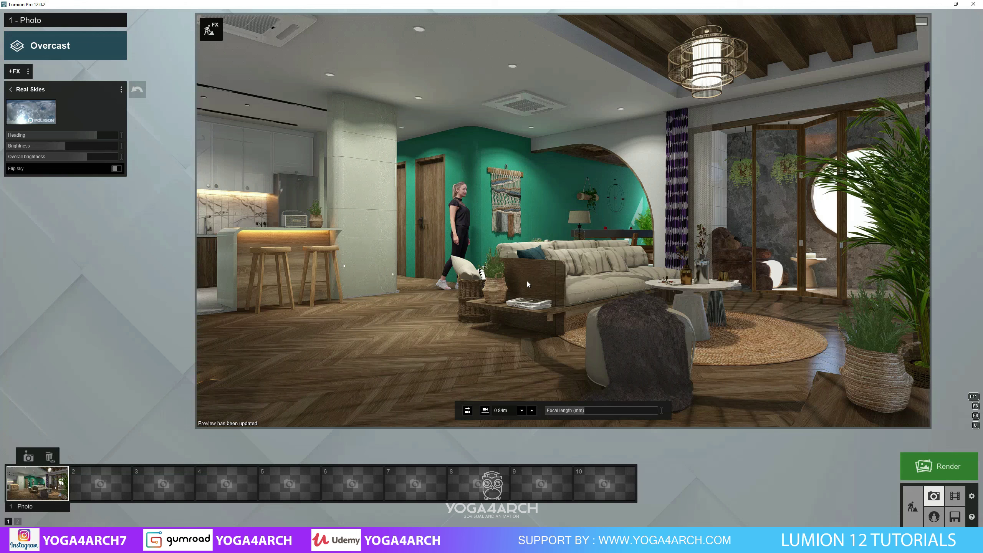
- Add Color Correction with slightly warmer temperature and contrast raised from 0.4 to 0.5
{"action": "left_click", "coordinate": [11, 90]}
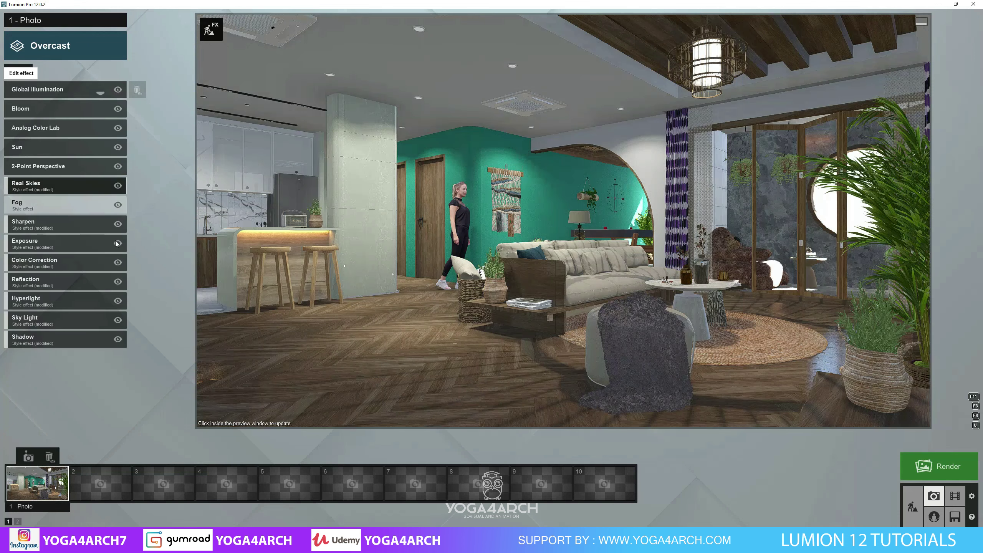
{"action": "left_click", "coordinate": [75, 265]}
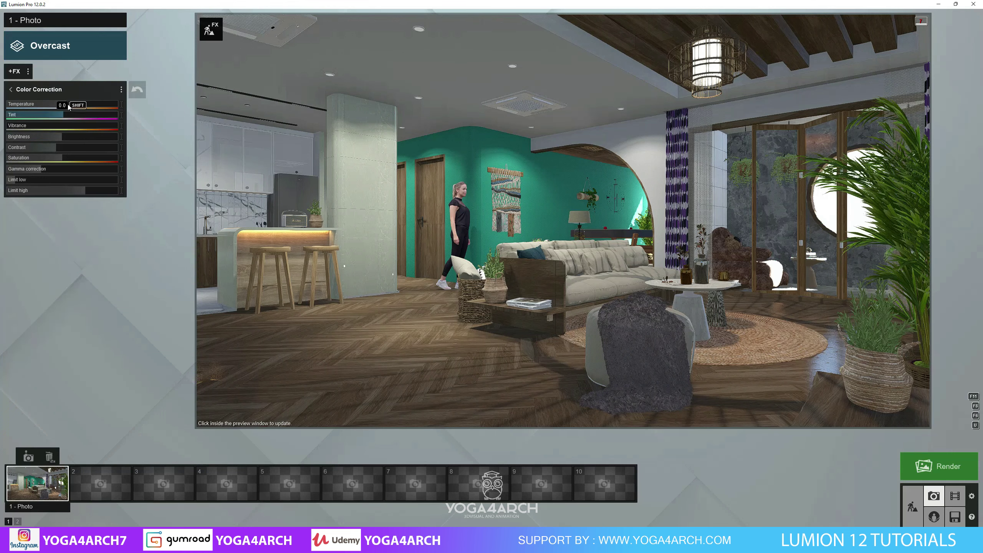
{"action": "left_click_drag", "start_coordinate": [67, 105], "coordinate": [70, 106]}
{"action": "left_click", "coordinate": [376, 306]}
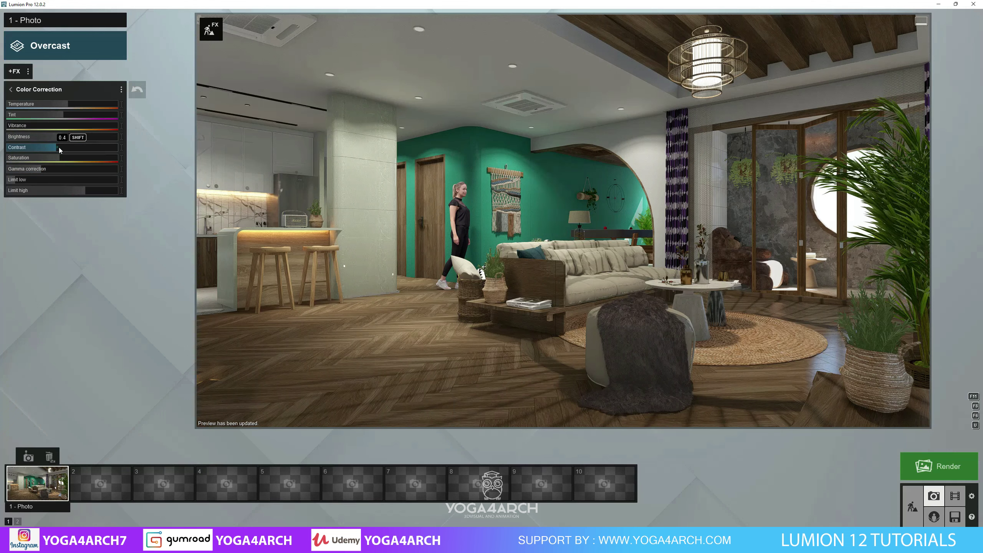
{"action": "left_click_drag", "start_coordinate": [58, 148], "coordinate": [64, 148]}
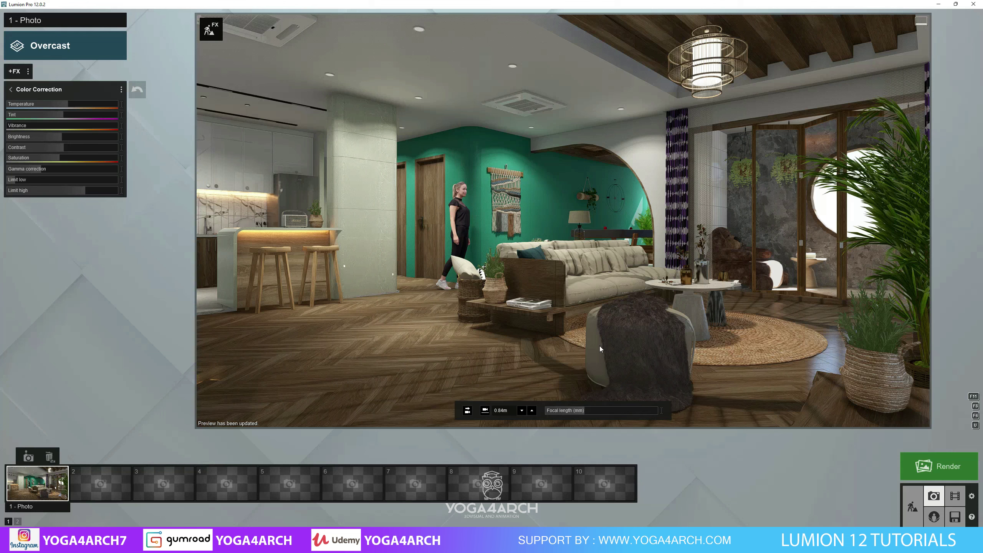
- Render the current shot at Print size 3840x2160 as a JPG named 'final'
{"action": "left_click", "coordinate": [952, 472]}
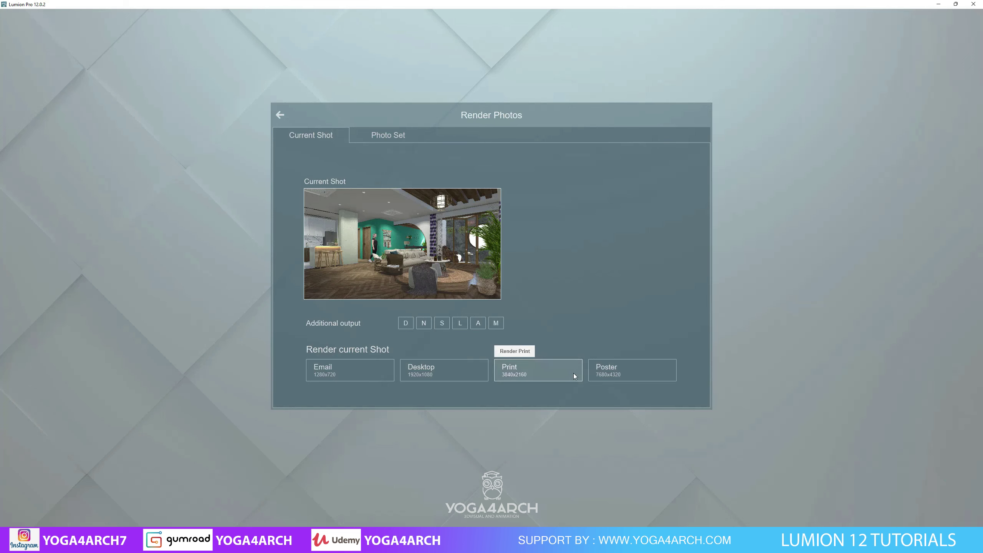
{"action": "left_click", "coordinate": [551, 372]}
{"action": "type", "text": "final"}
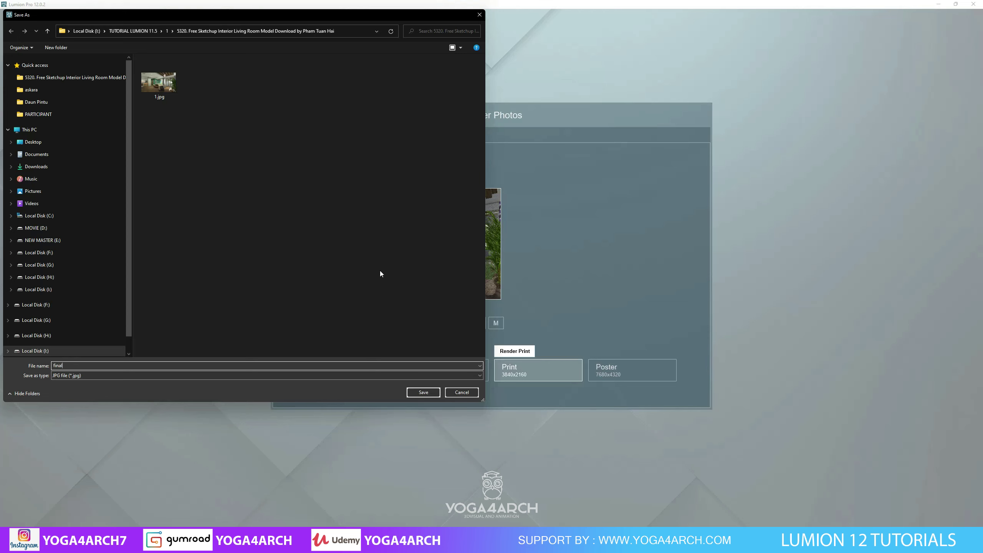
{"action": "key", "text": "Return"}
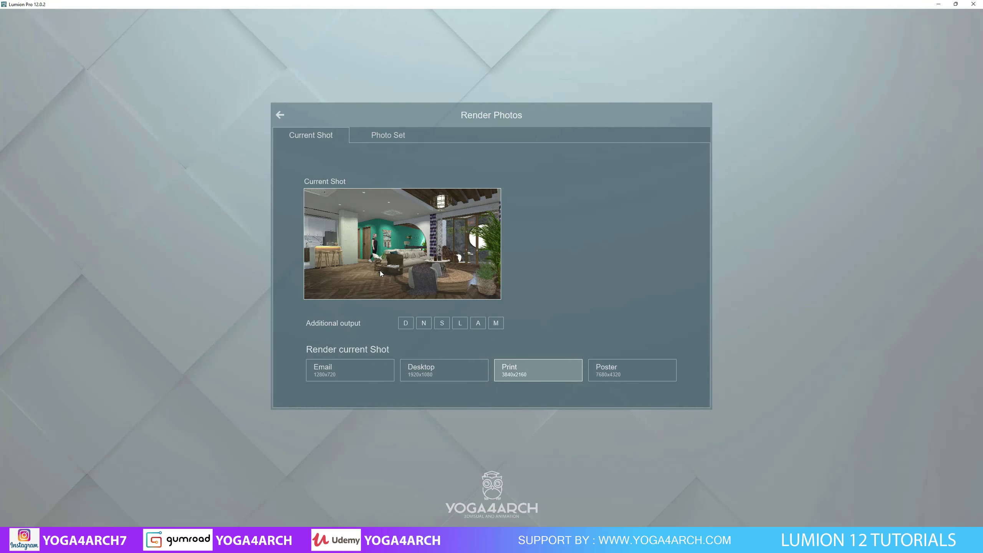